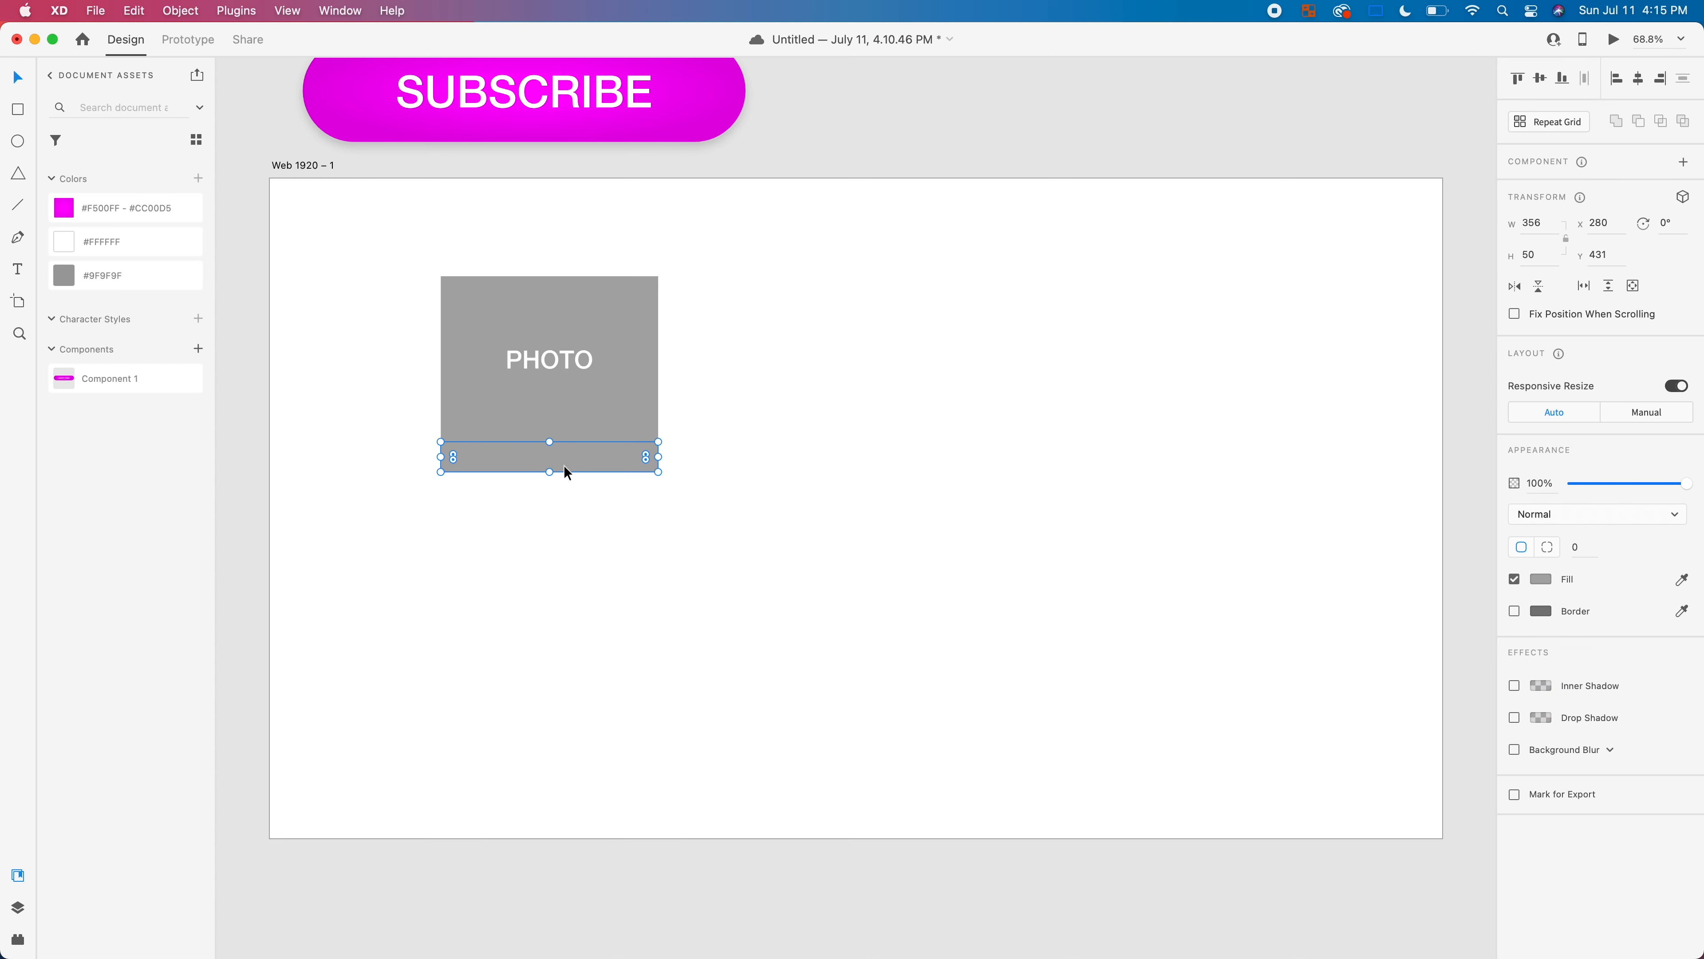
Step: Fill the bar beneath the photo placeholder with the saved #F500FF - #CC00D5 gradient and change it to a slightly darker solid magenta
{"action": "left_click", "coordinate": [125, 208]}
{"action": "left_click", "coordinate": [691, 566]}
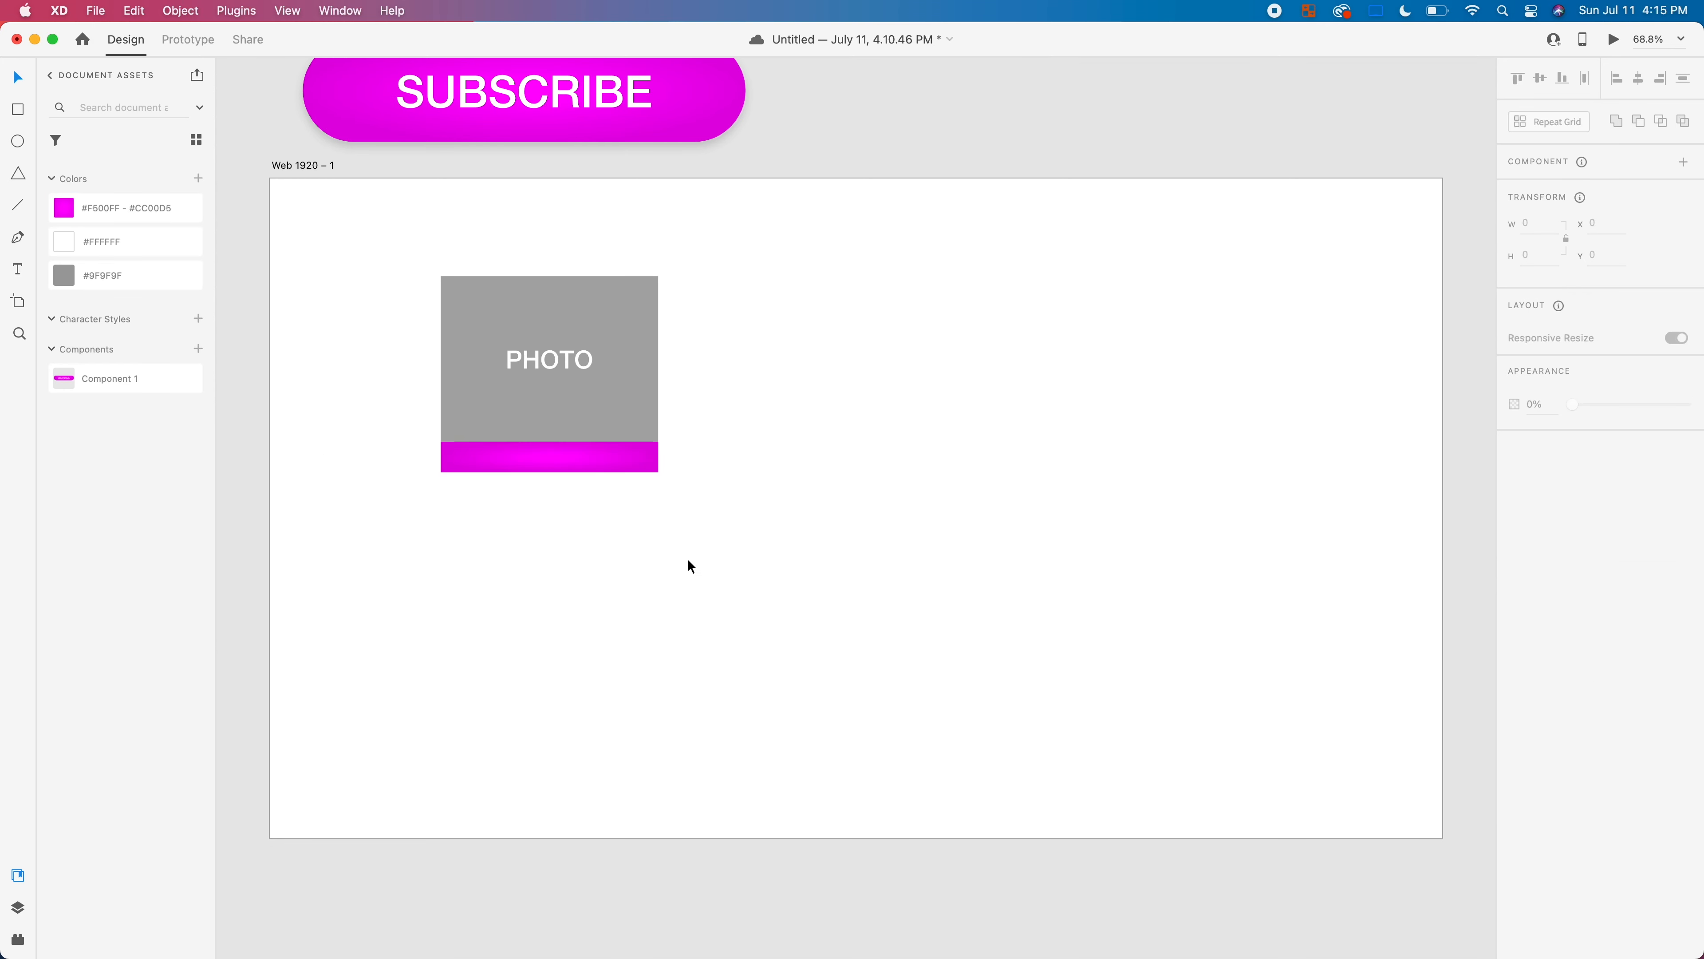
{"action": "left_click", "coordinate": [587, 458]}
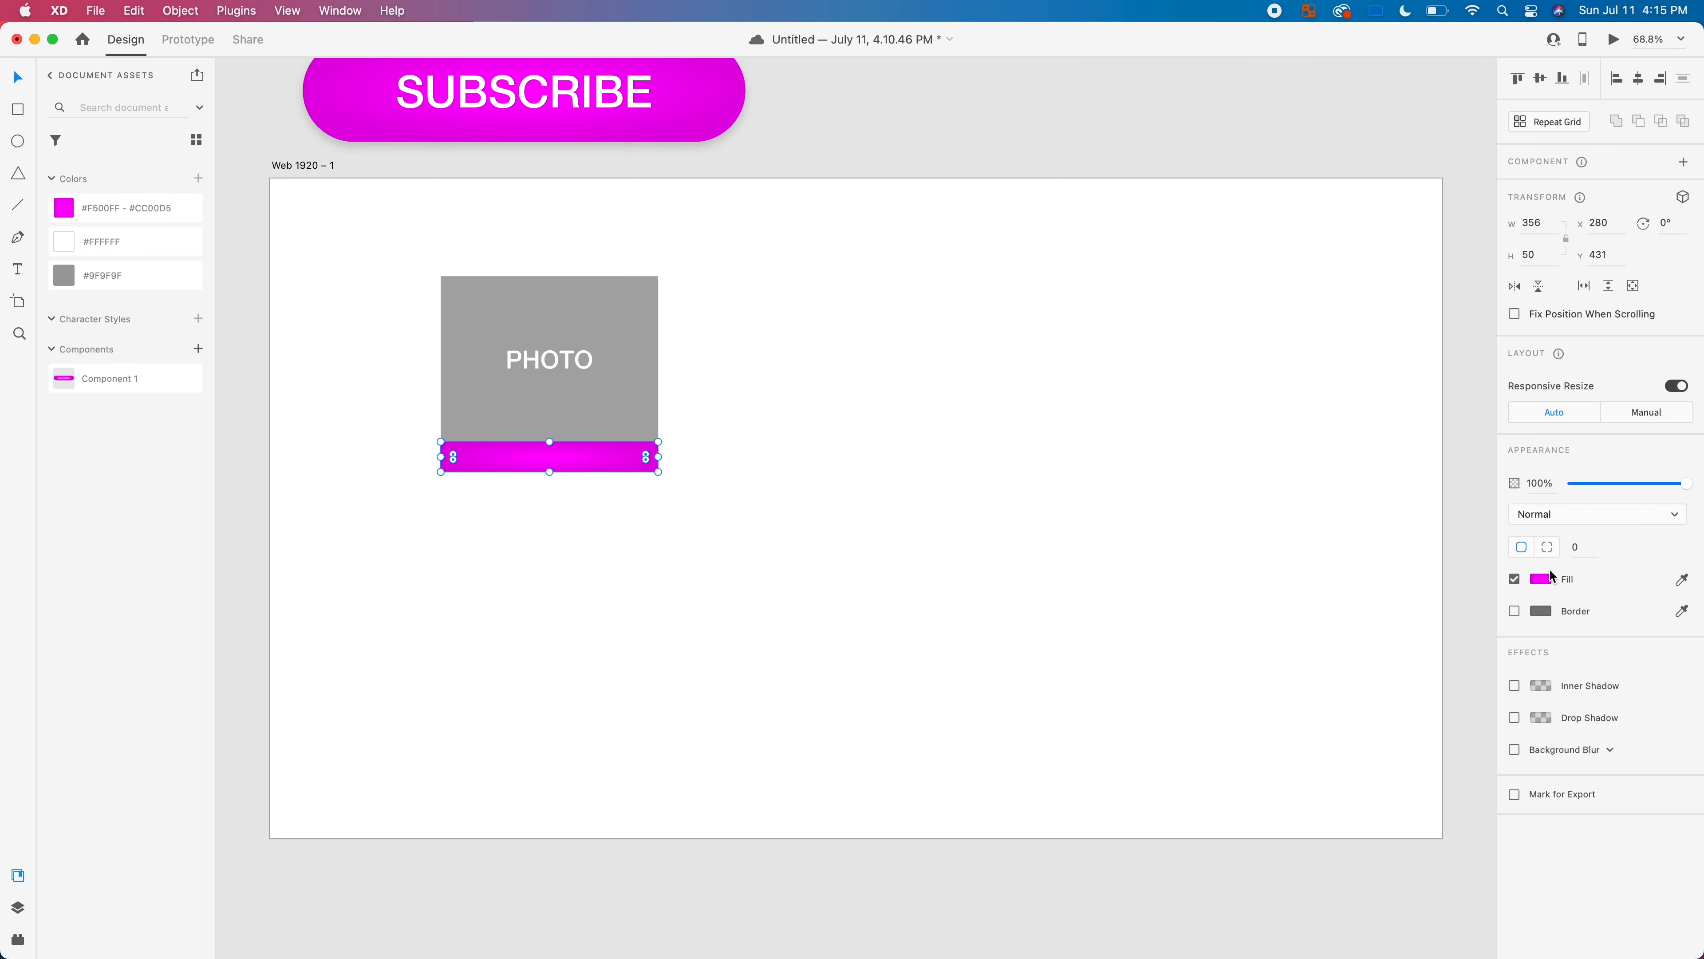
{"action": "left_click", "coordinate": [1550, 579]}
{"action": "left_click", "coordinate": [1409, 466]}
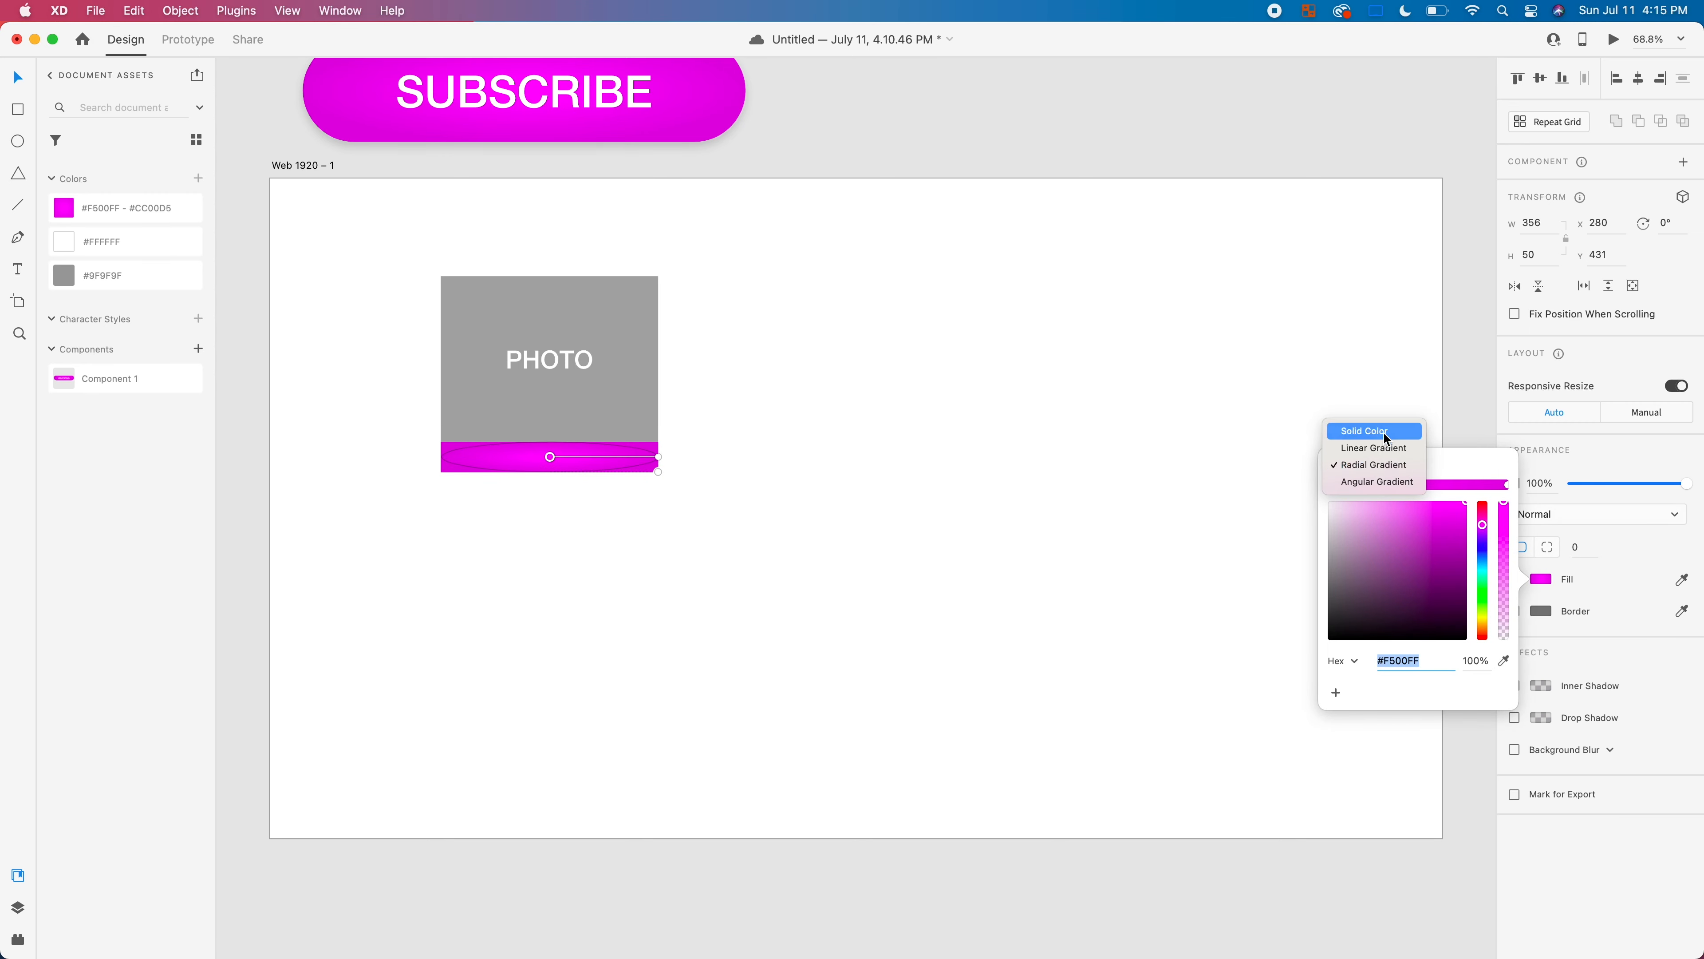
{"action": "left_click", "coordinate": [1399, 432]}
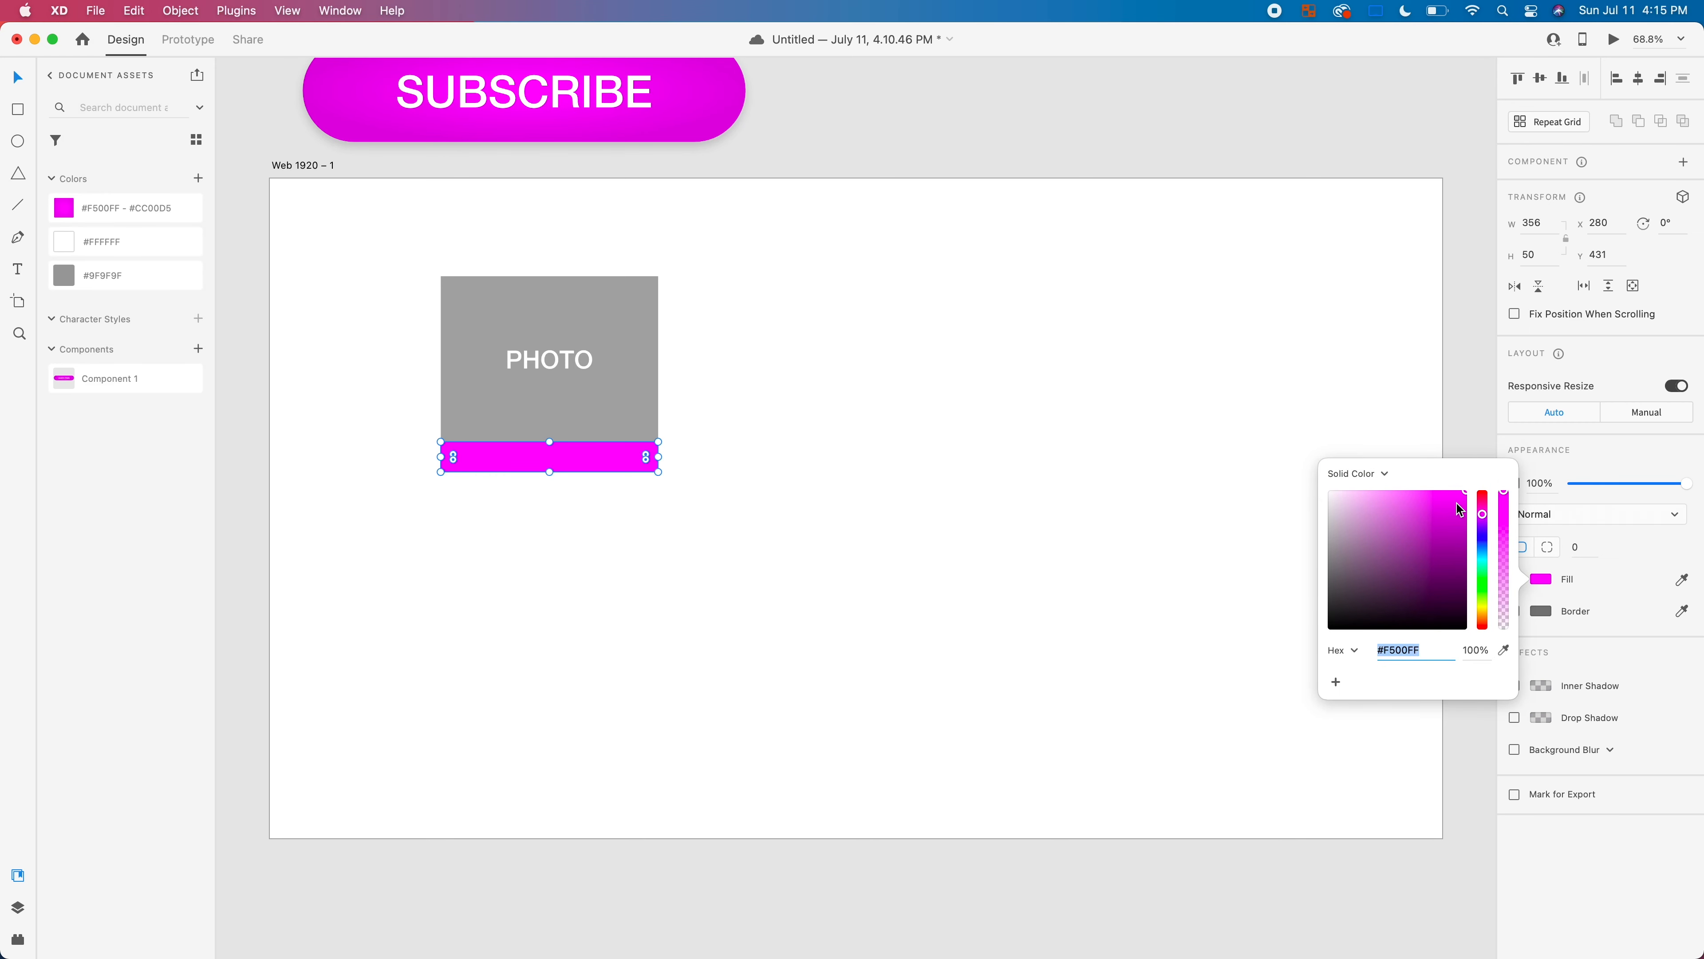
{"action": "left_click_drag", "start_coordinate": [1456, 503], "coordinate": [1468, 506]}
{"action": "left_click", "coordinate": [1099, 516]}
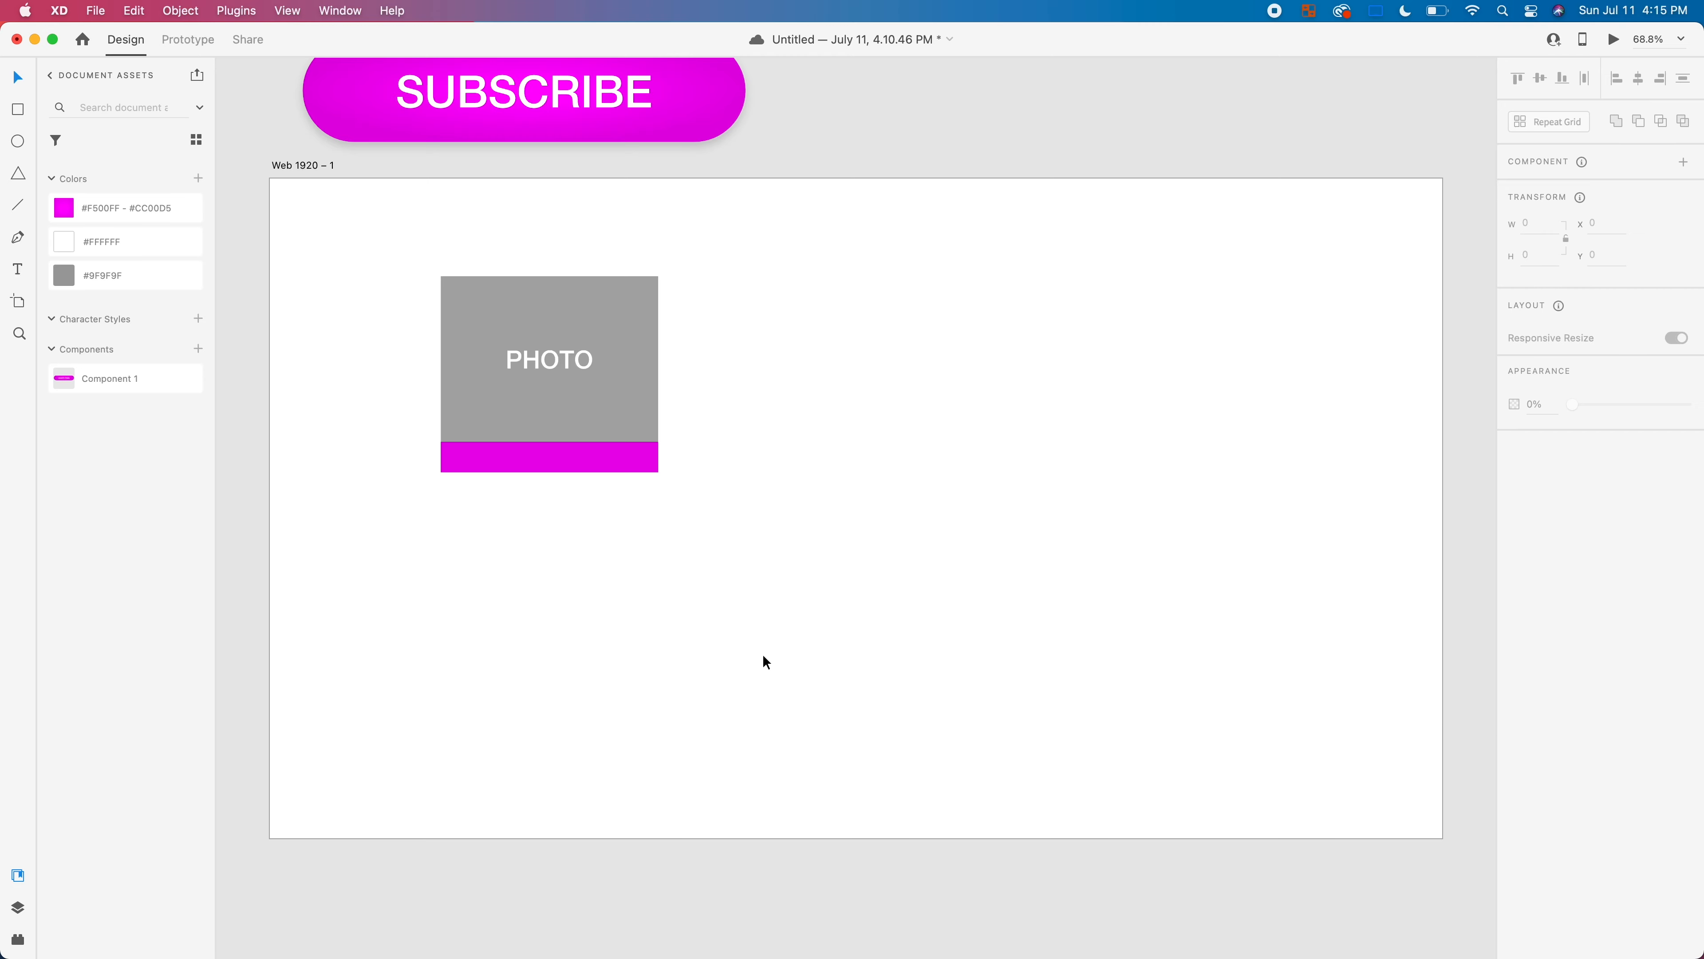
{"action": "left_click_drag", "start_coordinate": [945, 619], "coordinate": [804, 706]}
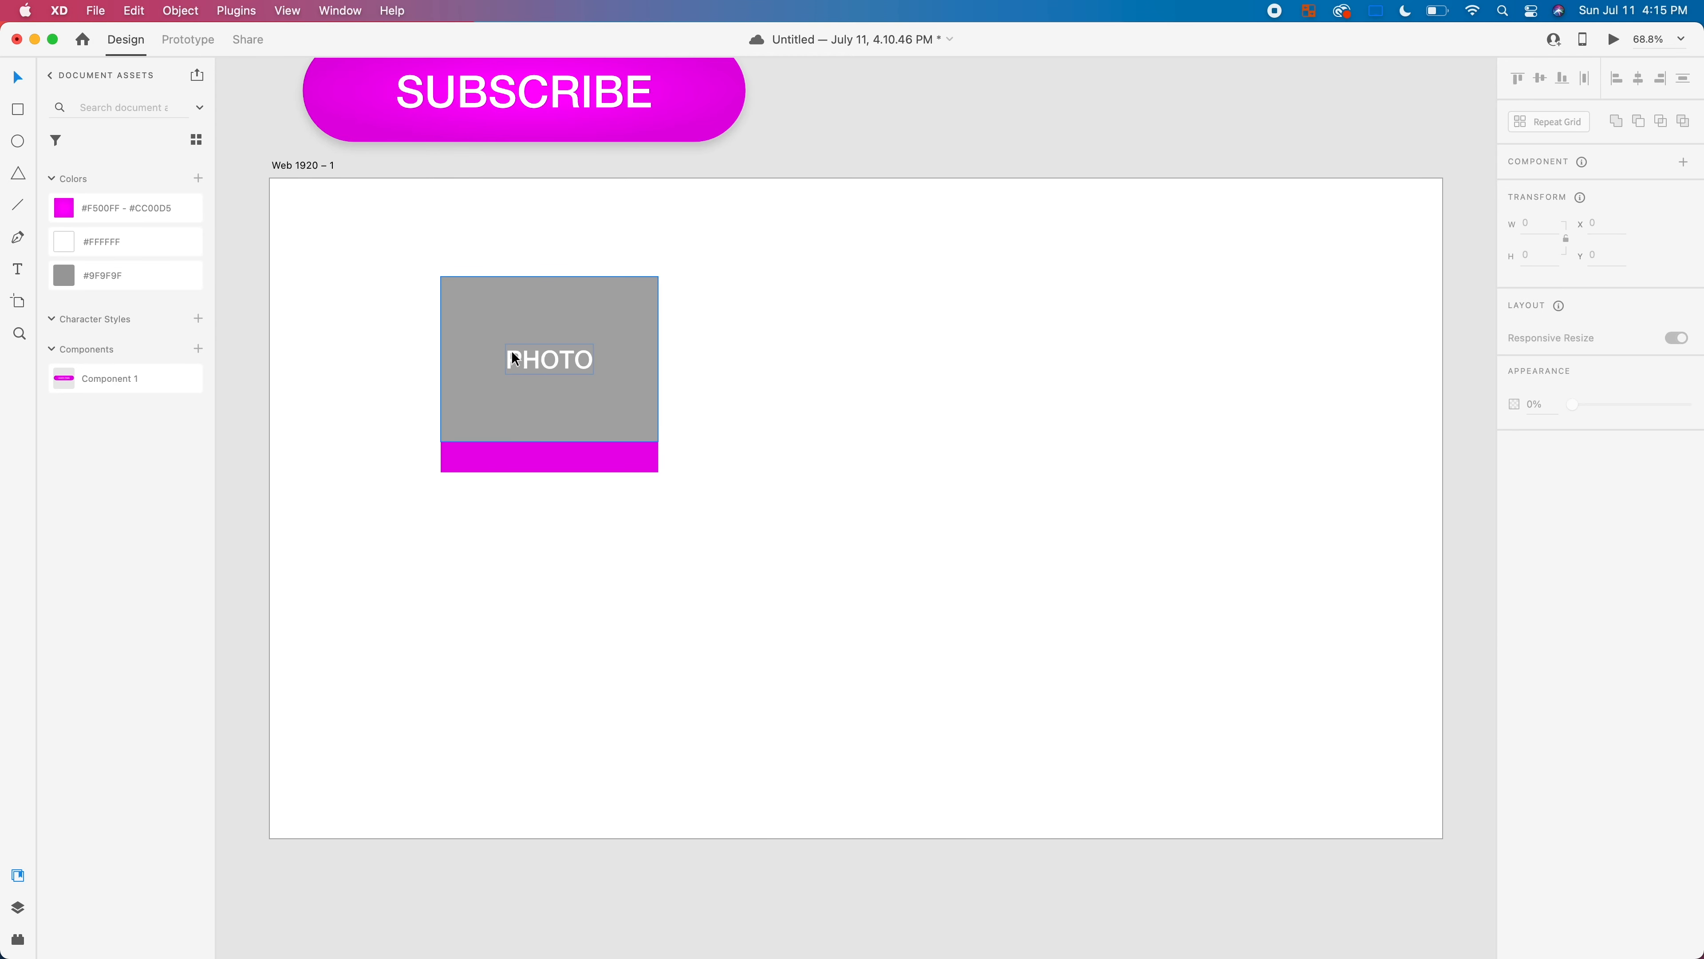
Step: Duplicate the PHOTO label below the placeholder and change the copy's text to LEARN MORE
{"action": "left_click", "coordinate": [548, 360]}
{"action": "double_click", "coordinate": [553, 355]}
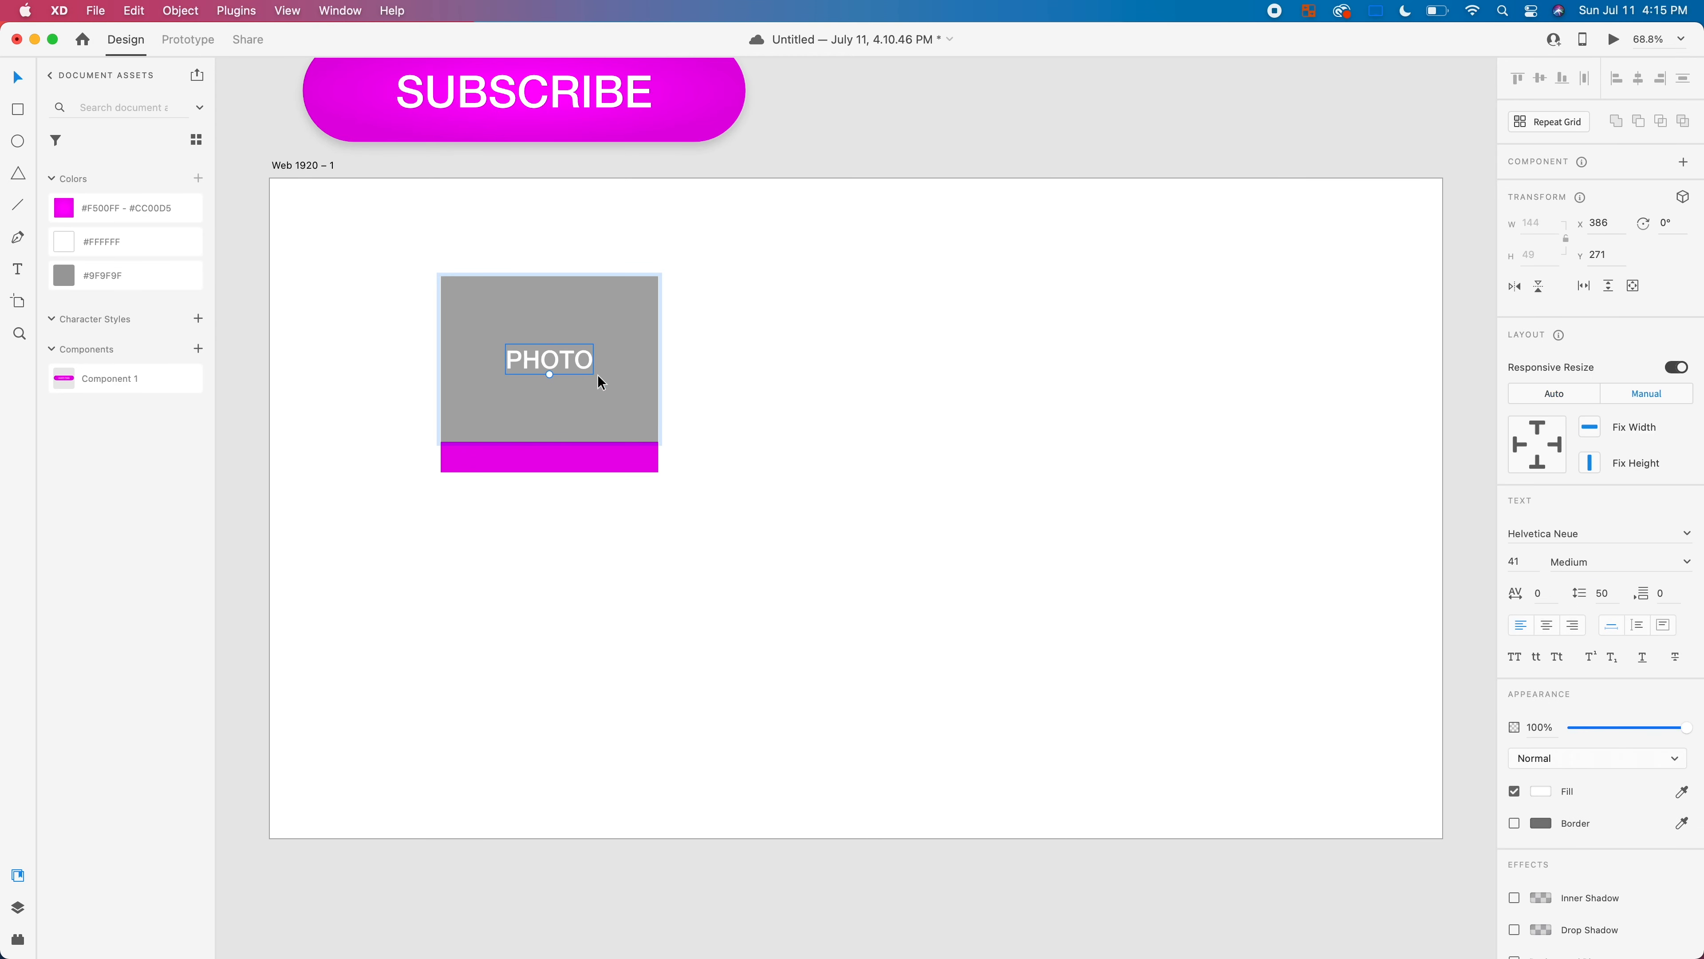
{"action": "left_click", "coordinate": [811, 445]}
{"action": "left_click", "coordinate": [591, 358]}
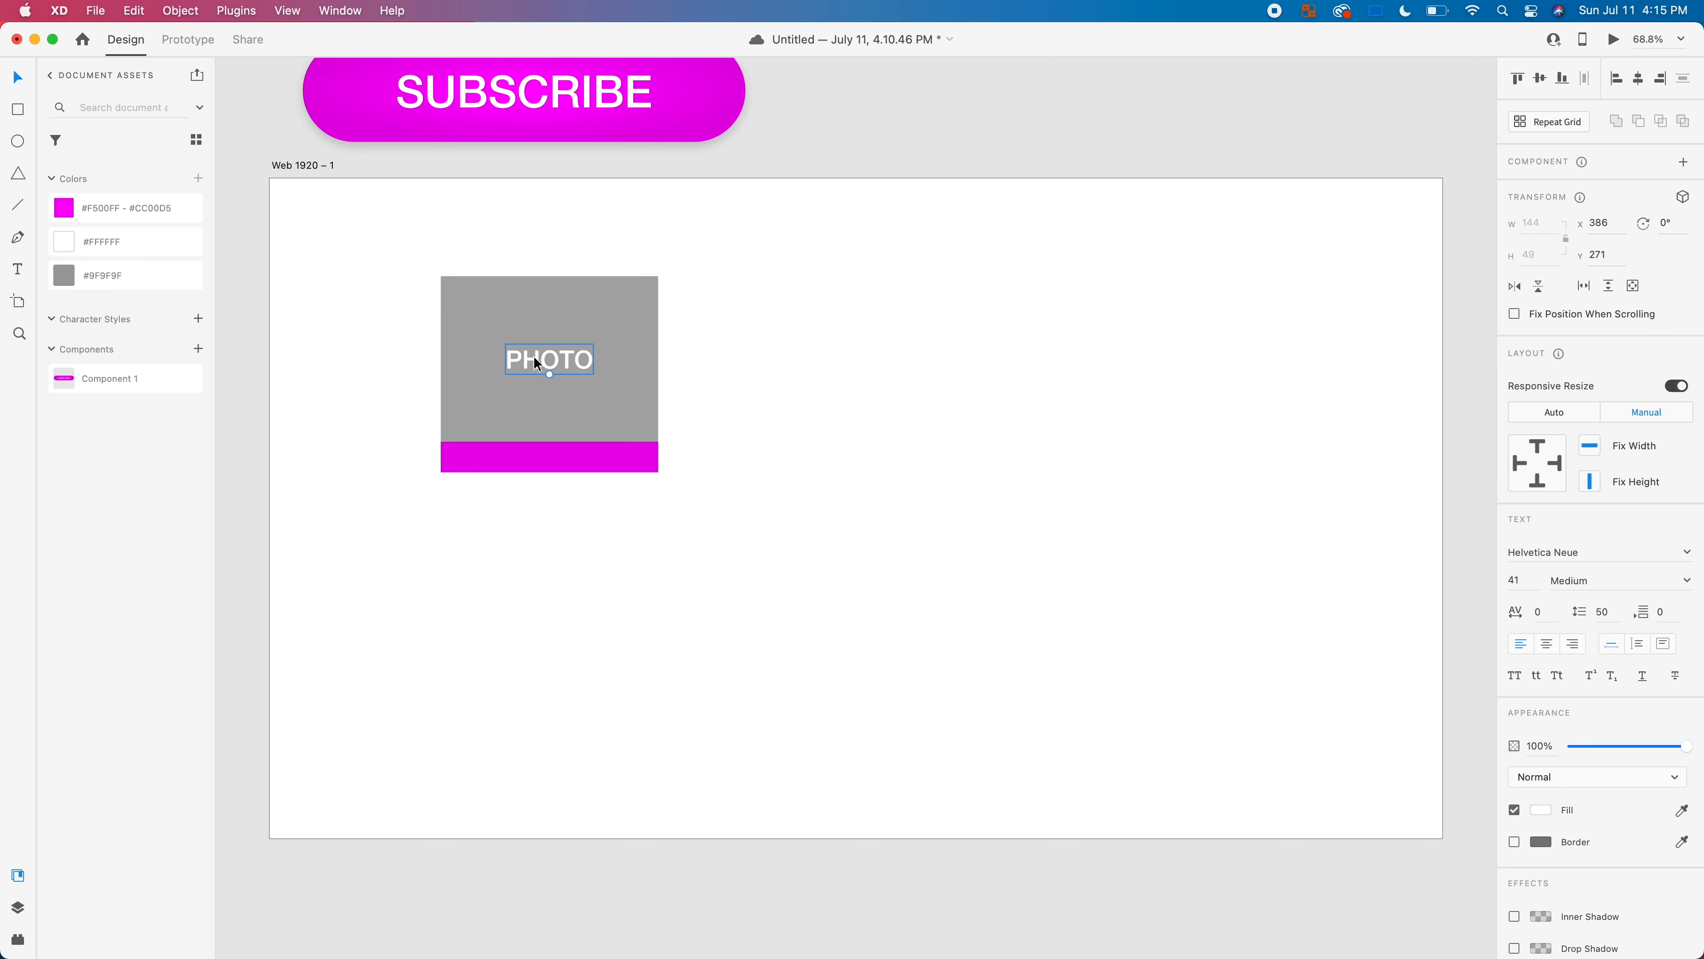
{"action": "left_click_drag", "start_coordinate": [536, 359], "coordinate": [539, 529]}
{"action": "double_click", "coordinate": [540, 529]}
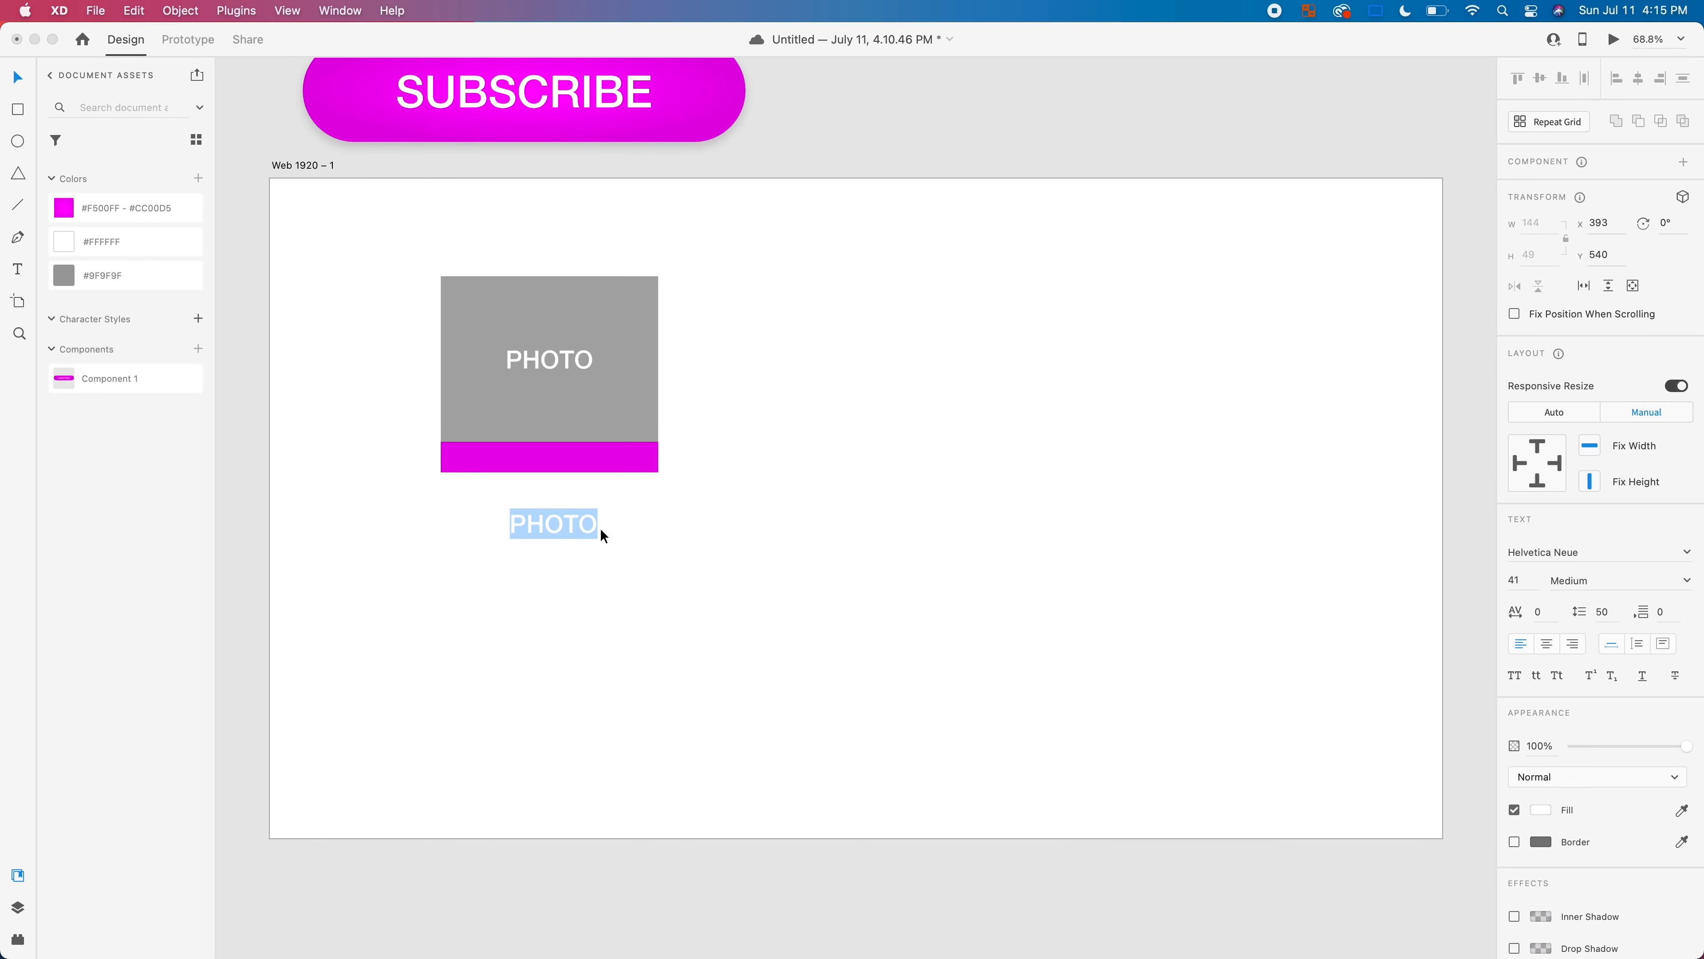
{"action": "key", "text": "BackSpace"}
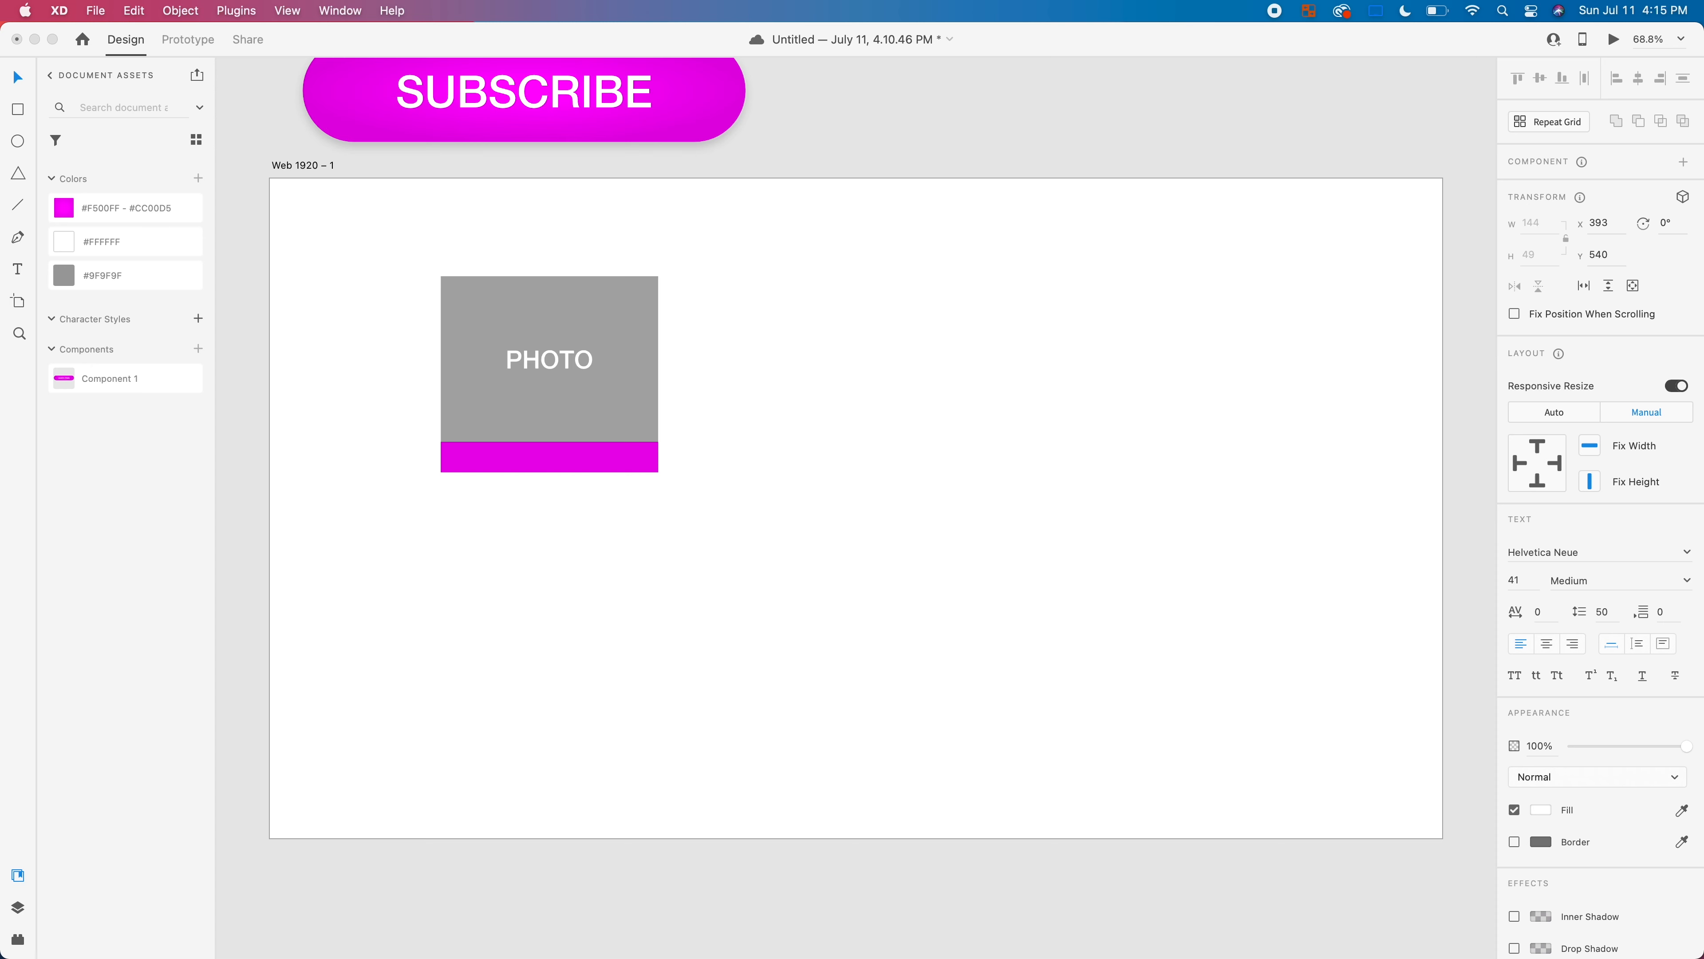
{"action": "key", "text": "super+v"}
Step: Place the LEARN MORE text at the left end of the magenta bar and reduce its font size to 22
{"action": "left_click_drag", "start_coordinate": [559, 524], "coordinate": [503, 469]}
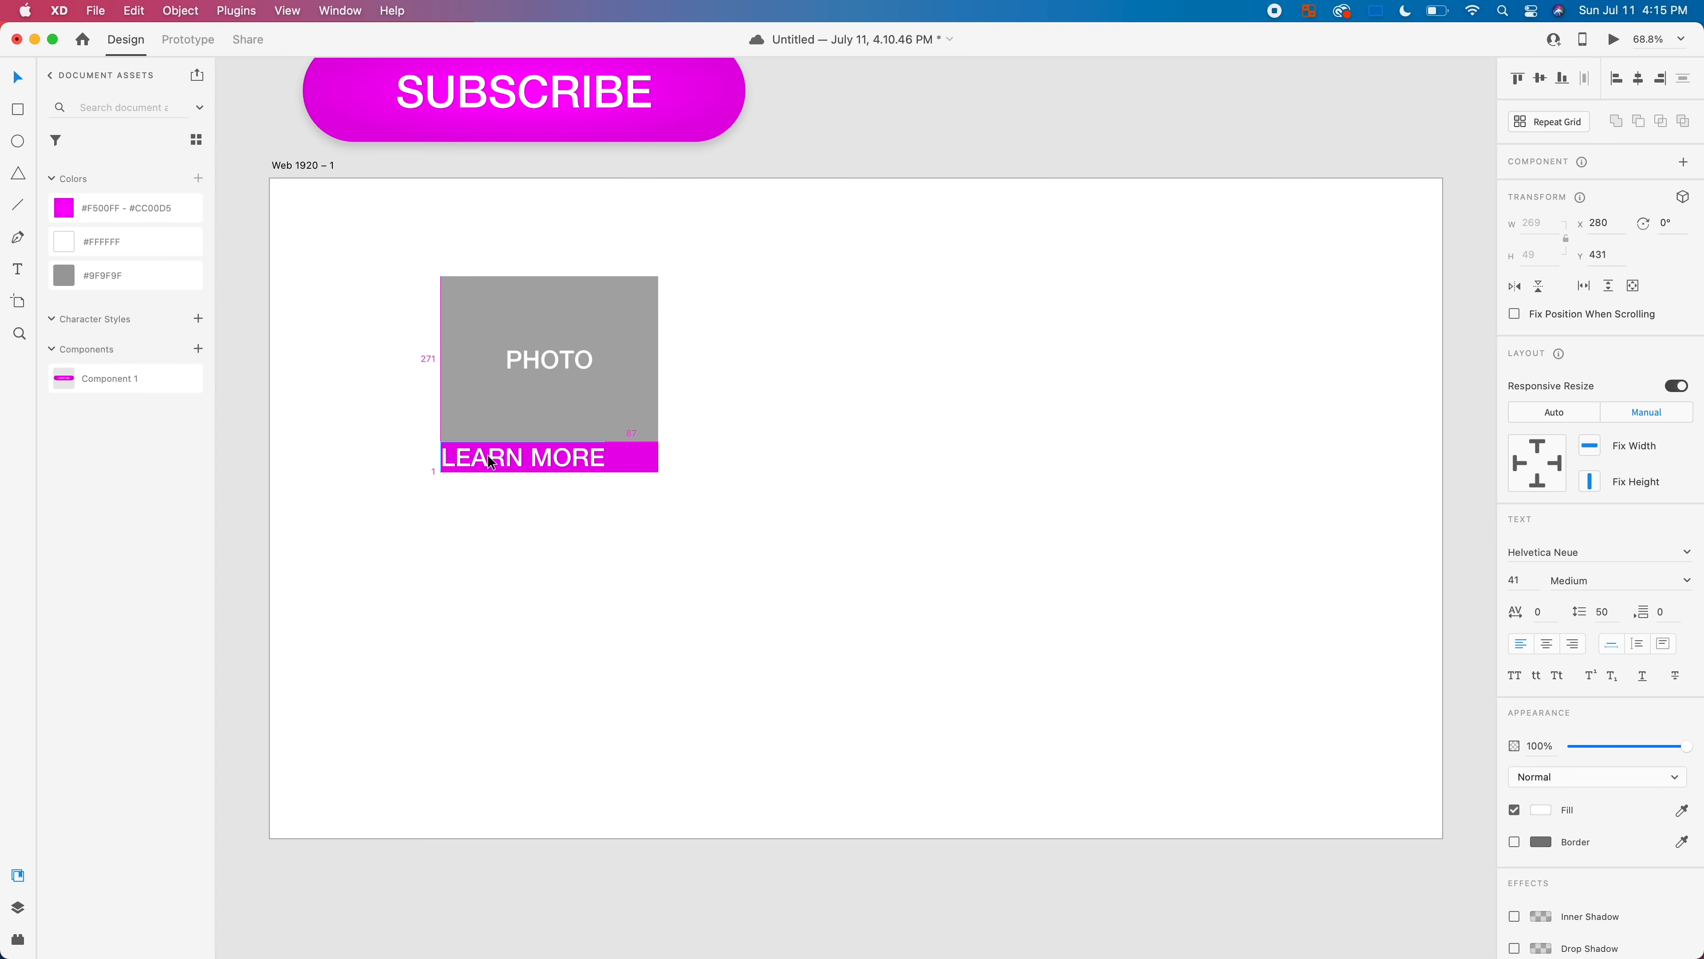
{"action": "key", "text": "super+z"}
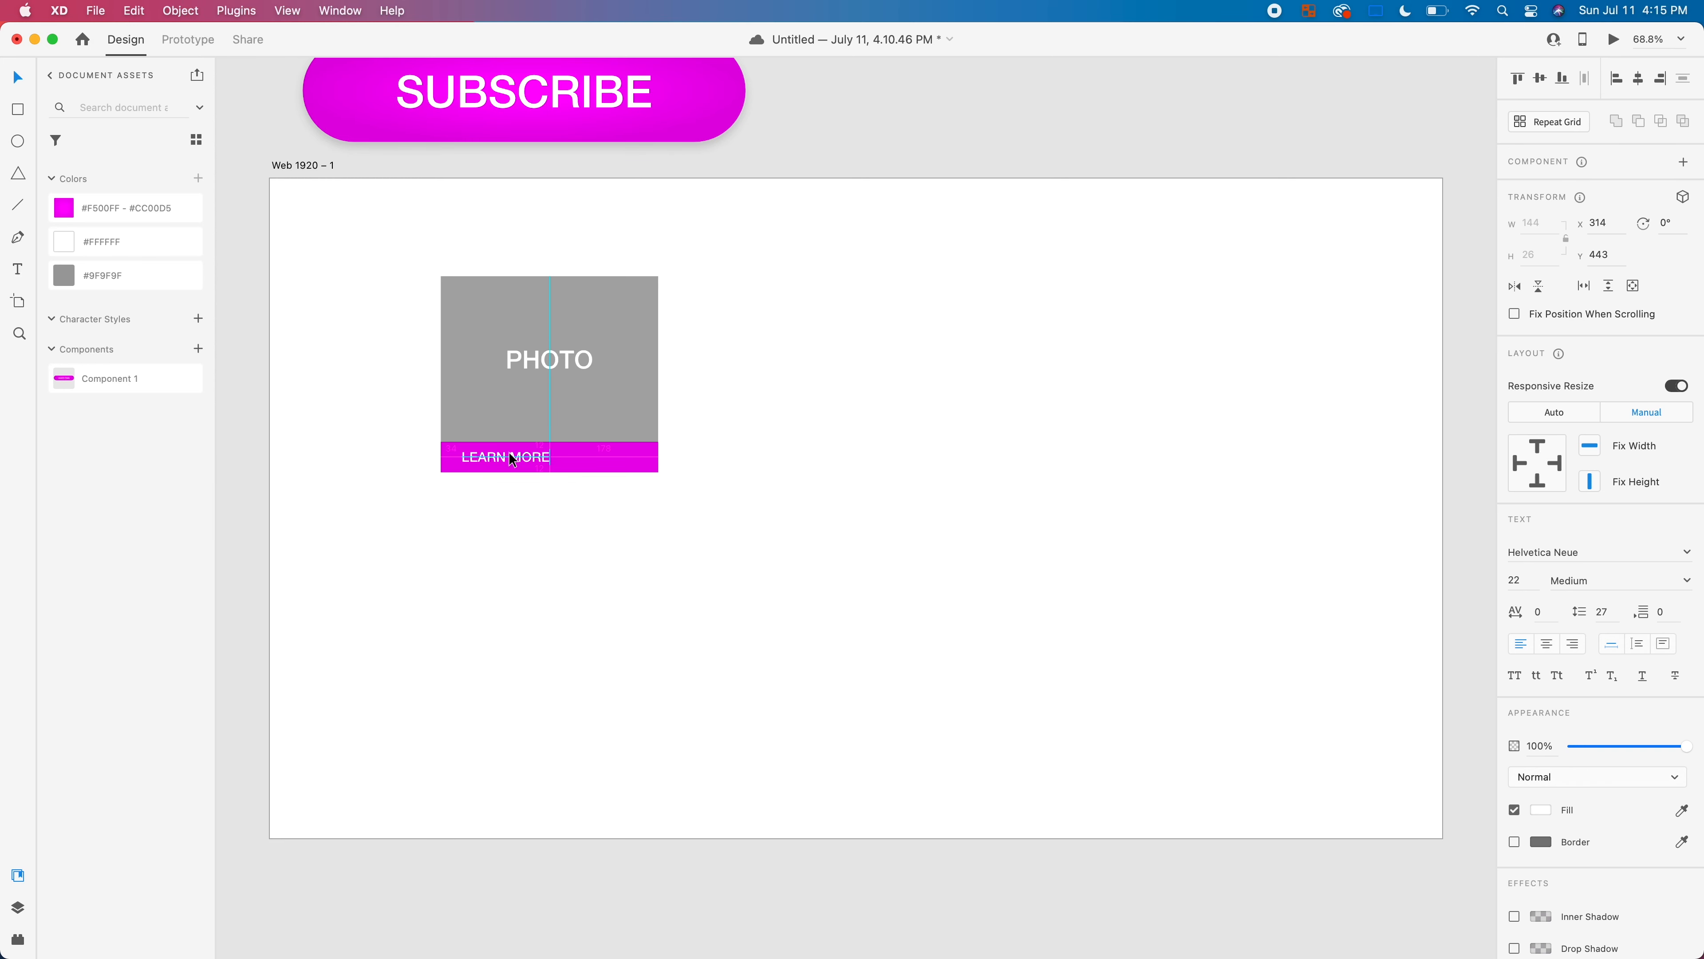
{"action": "left_click", "coordinate": [768, 636]}
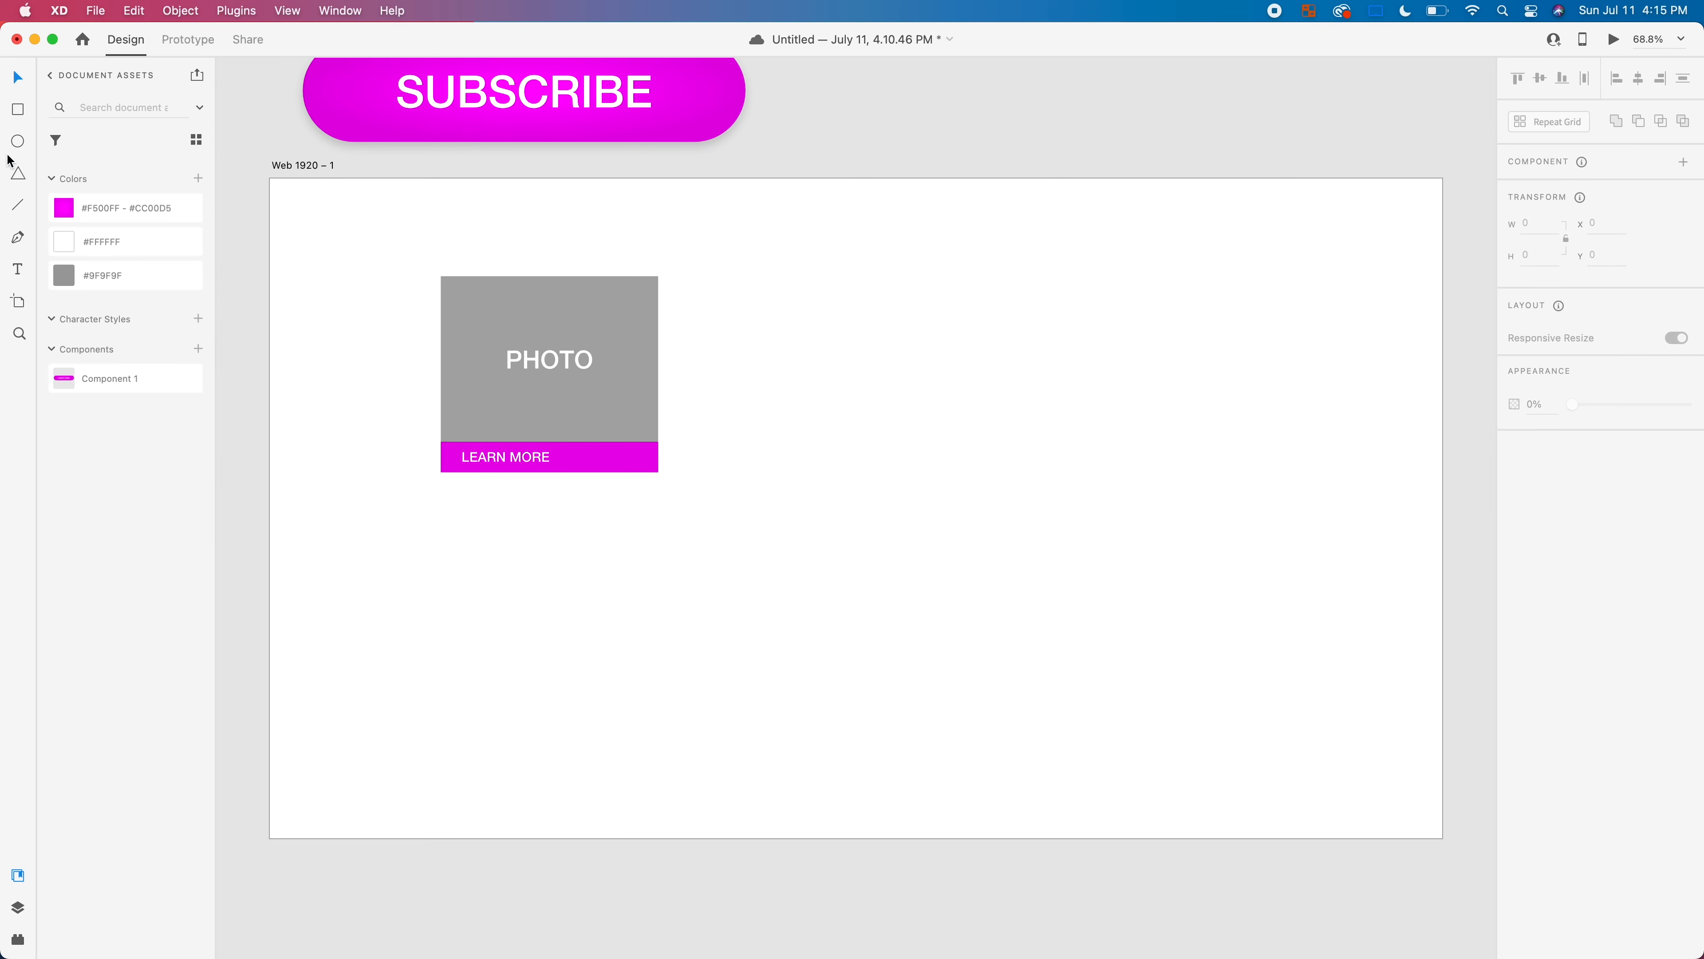
Step: Draw a small triangle about 44 by 24 px on the empty area beside the photo placeholder
{"action": "left_click", "coordinate": [18, 173]}
{"action": "mouse_move", "coordinate": [757, 306]}
{"action": "left_mouse_down"}
{"action": "mouse_move", "coordinate": [844, 383]}
{"action": "mouse_move", "coordinate": [781, 322]}
{"action": "left_mouse_up"}
{"action": "key", "text": "v"}
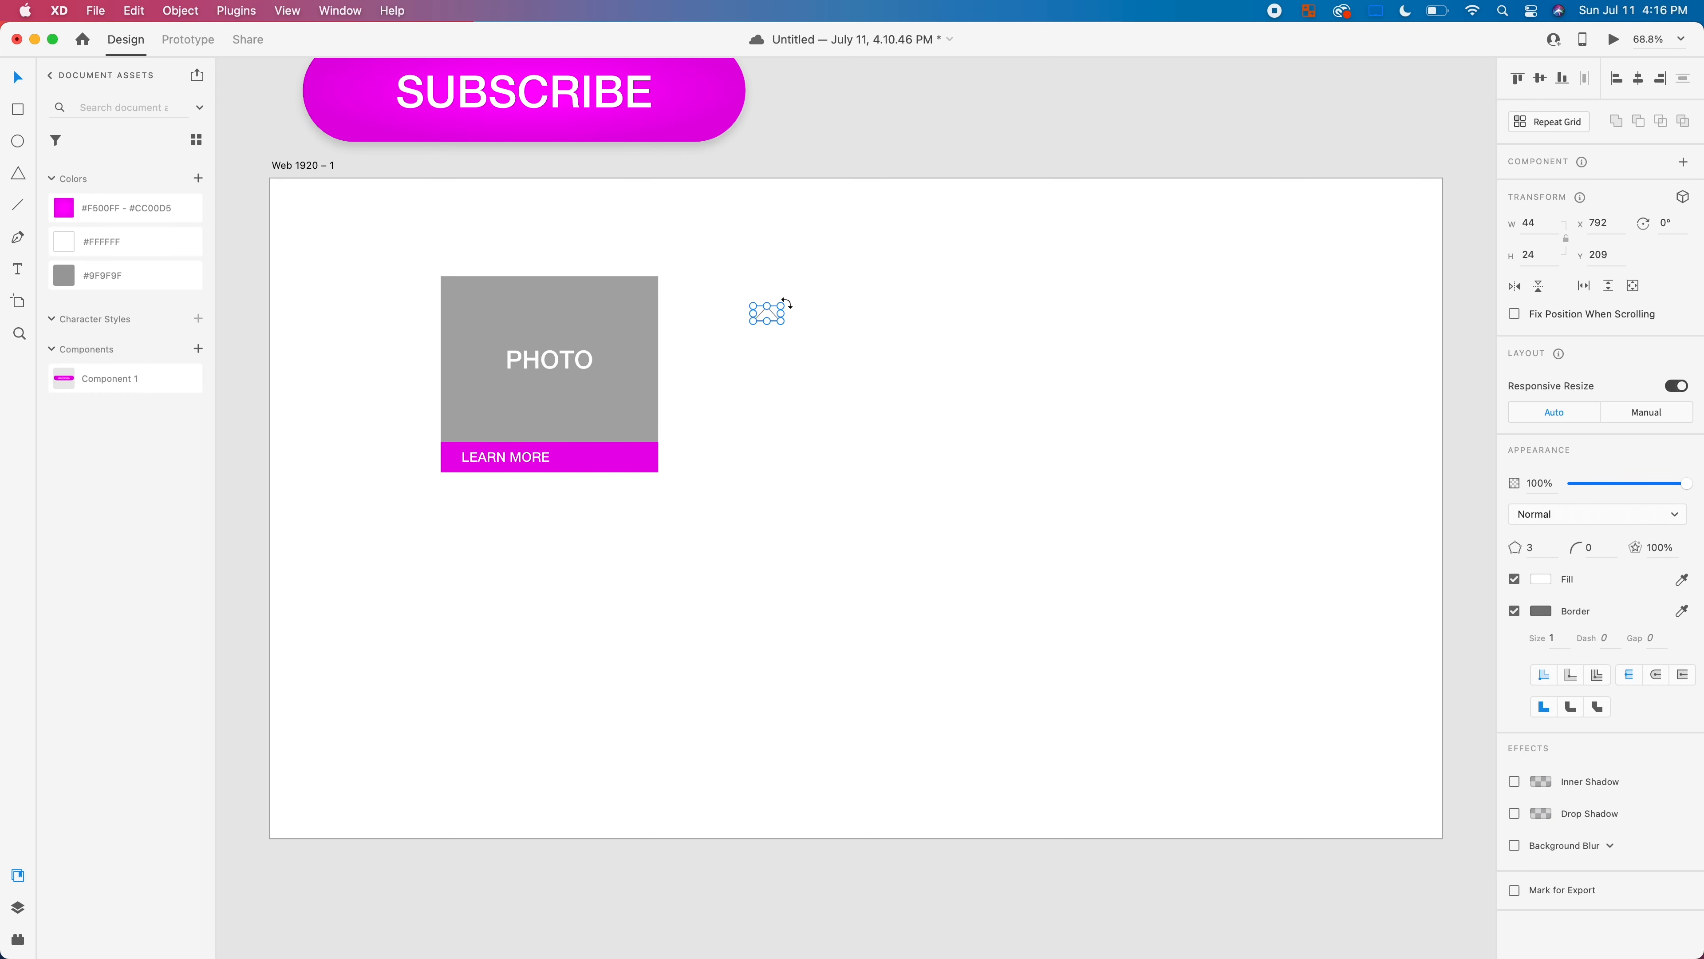
Step: Turn the triangle into a borderless arrow rotated 90°, about 16 by 15 px, at the right end of the magenta bar
{"action": "left_click_drag", "start_coordinate": [787, 304], "coordinate": [795, 384]}
{"action": "left_click_drag", "start_coordinate": [765, 297], "coordinate": [640, 459]}
{"action": "left_click", "coordinate": [1514, 611]}
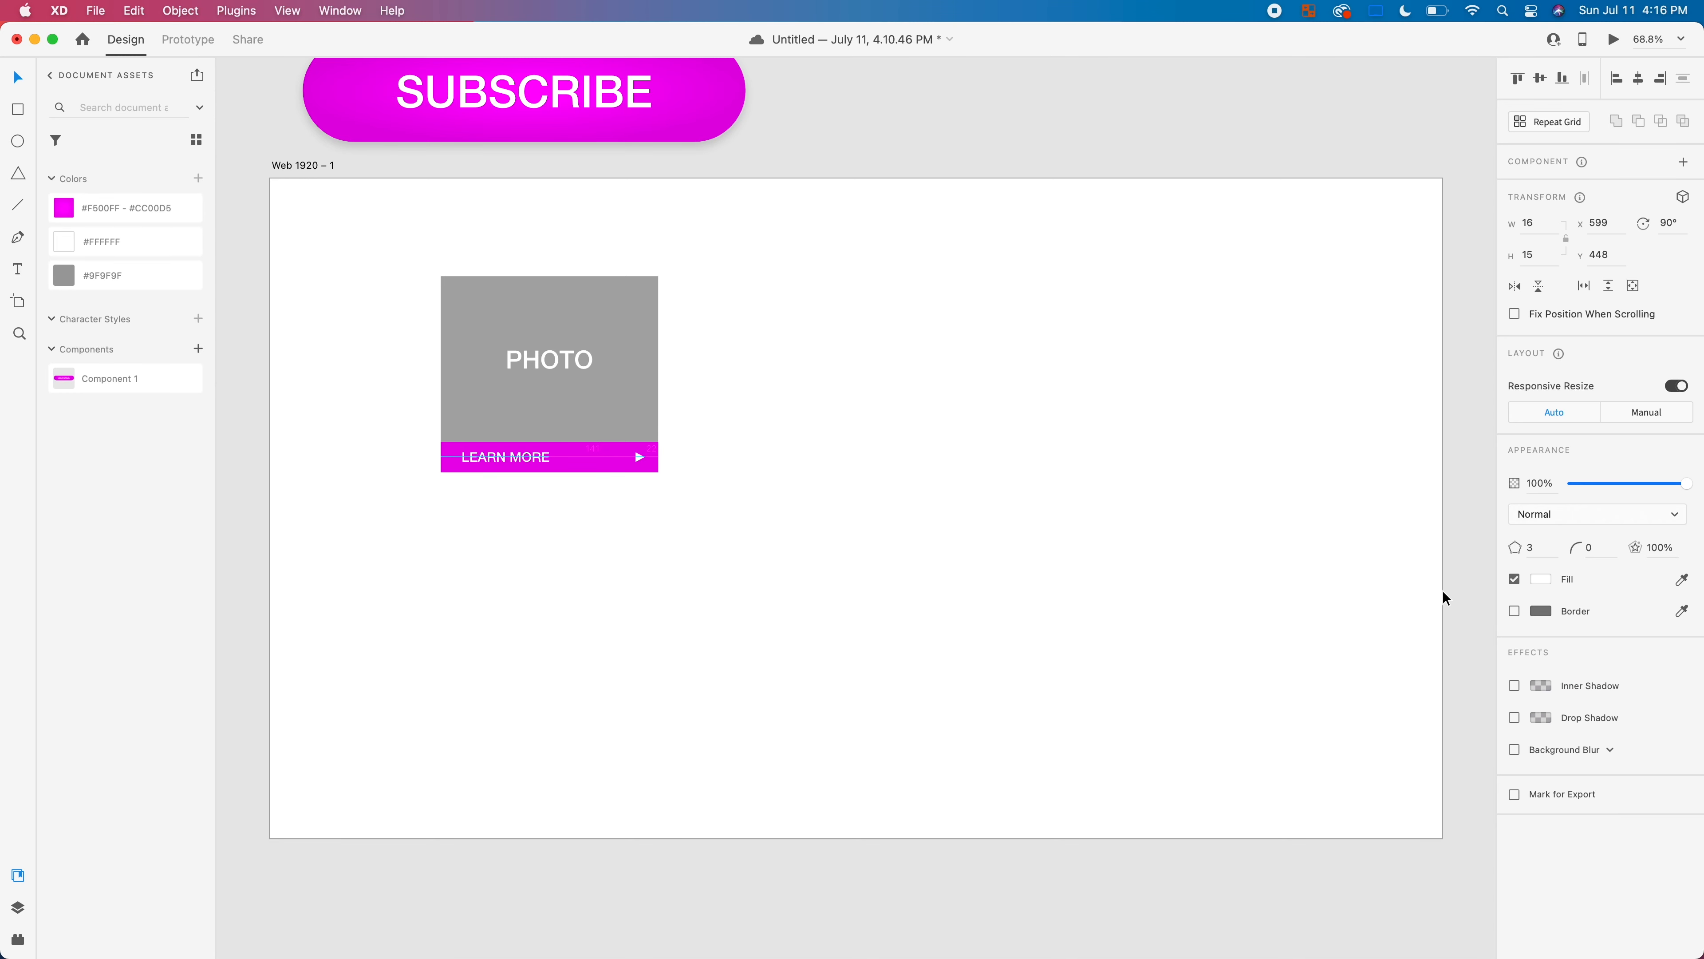
{"action": "left_click", "coordinate": [1363, 592]}
Step: Group the photo placeholder, magenta bar, LEARN MORE text and arrow into one card
{"action": "left_click_drag", "start_coordinate": [846, 587], "coordinate": [320, 267]}
{"action": "left_click", "coordinate": [768, 608]}
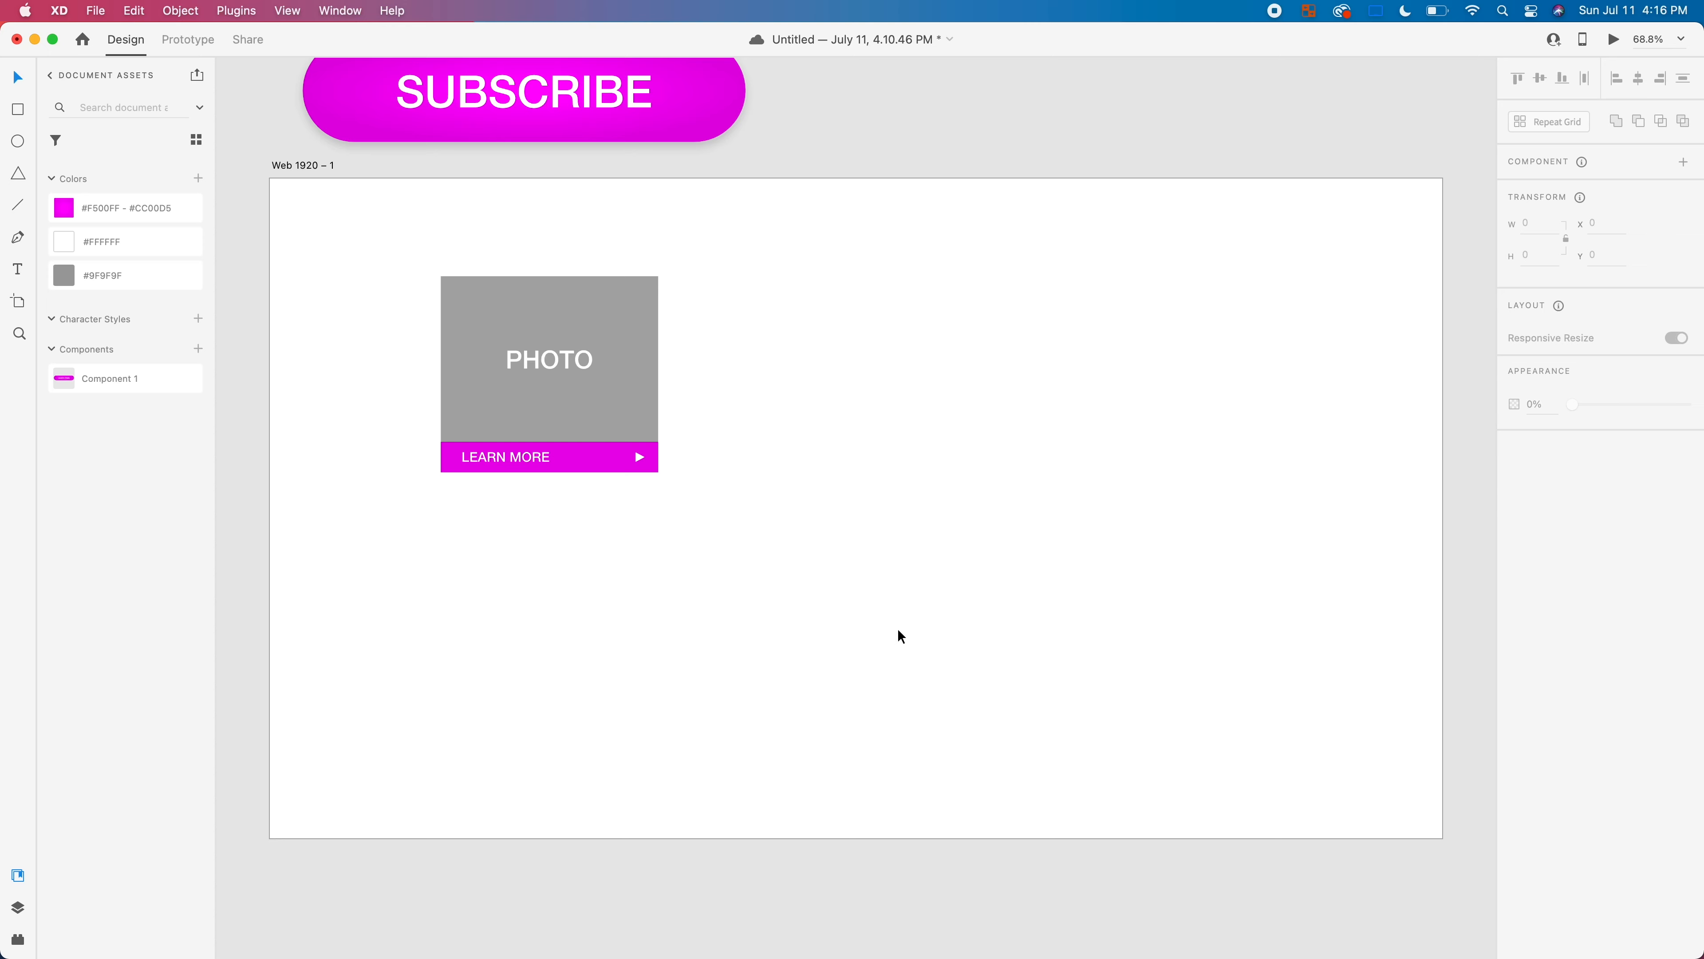
{"action": "left_click_drag", "start_coordinate": [882, 621], "coordinate": [357, 222]}
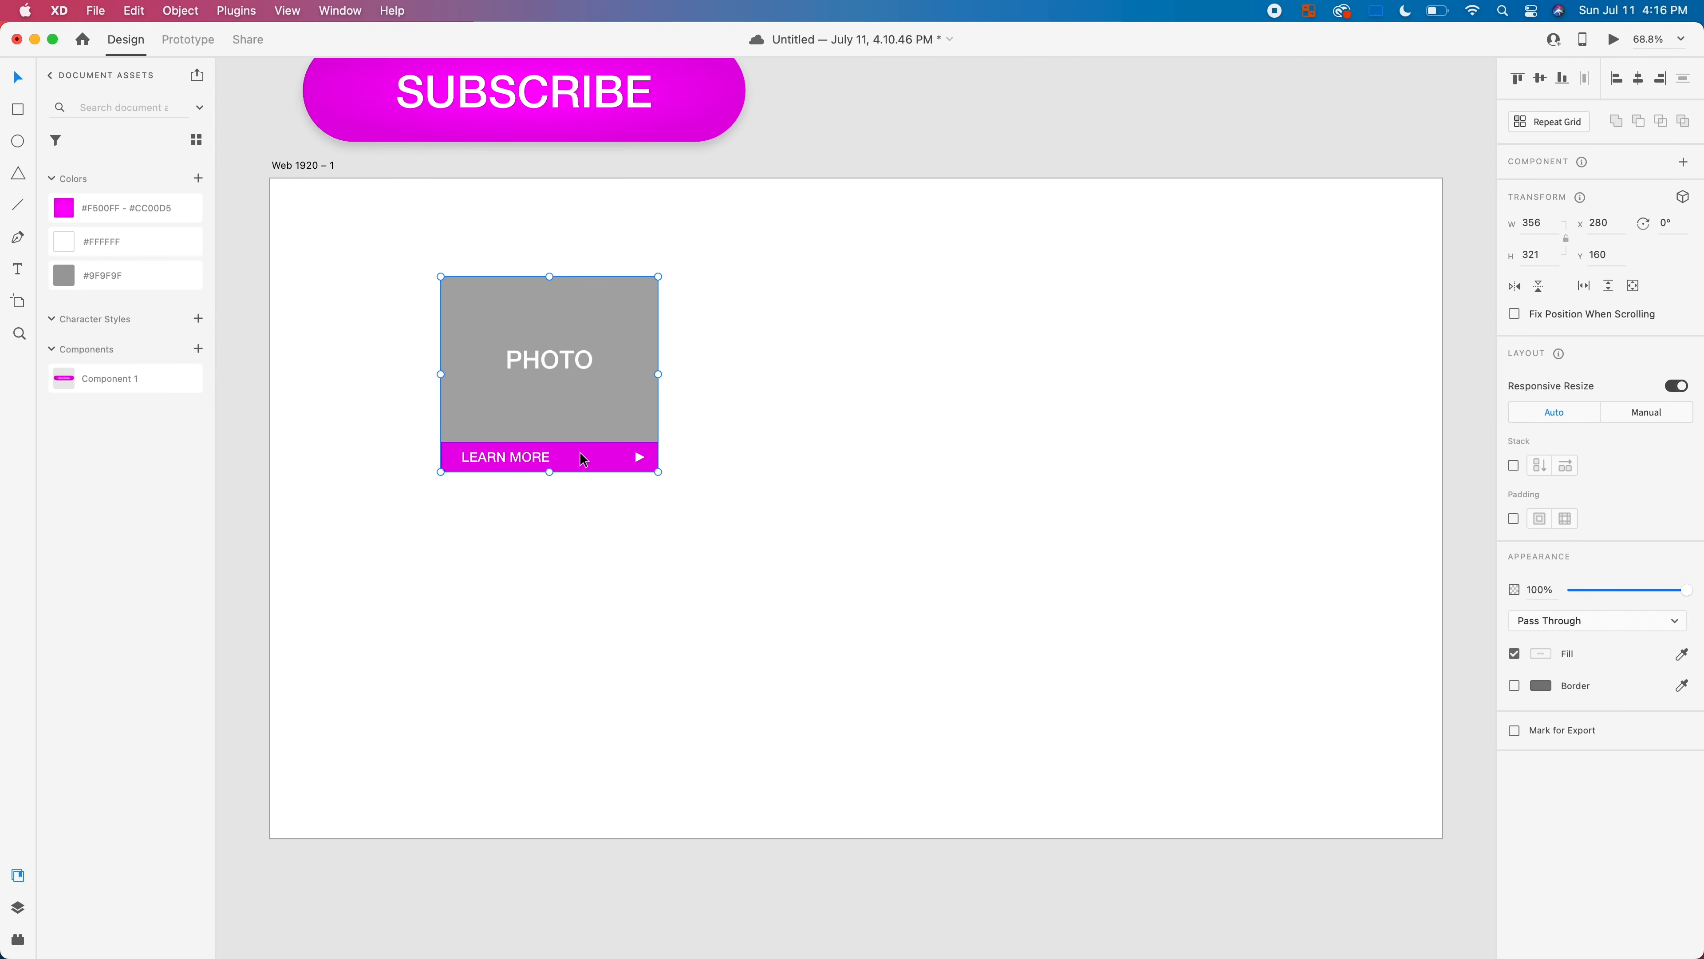
Step: Make a component from the magenta bar, LEARN MORE text and arrow inside the card group
{"action": "double_click", "coordinate": [529, 455]}
{"action": "left_click_drag", "start_coordinate": [796, 586], "coordinate": [389, 458]}
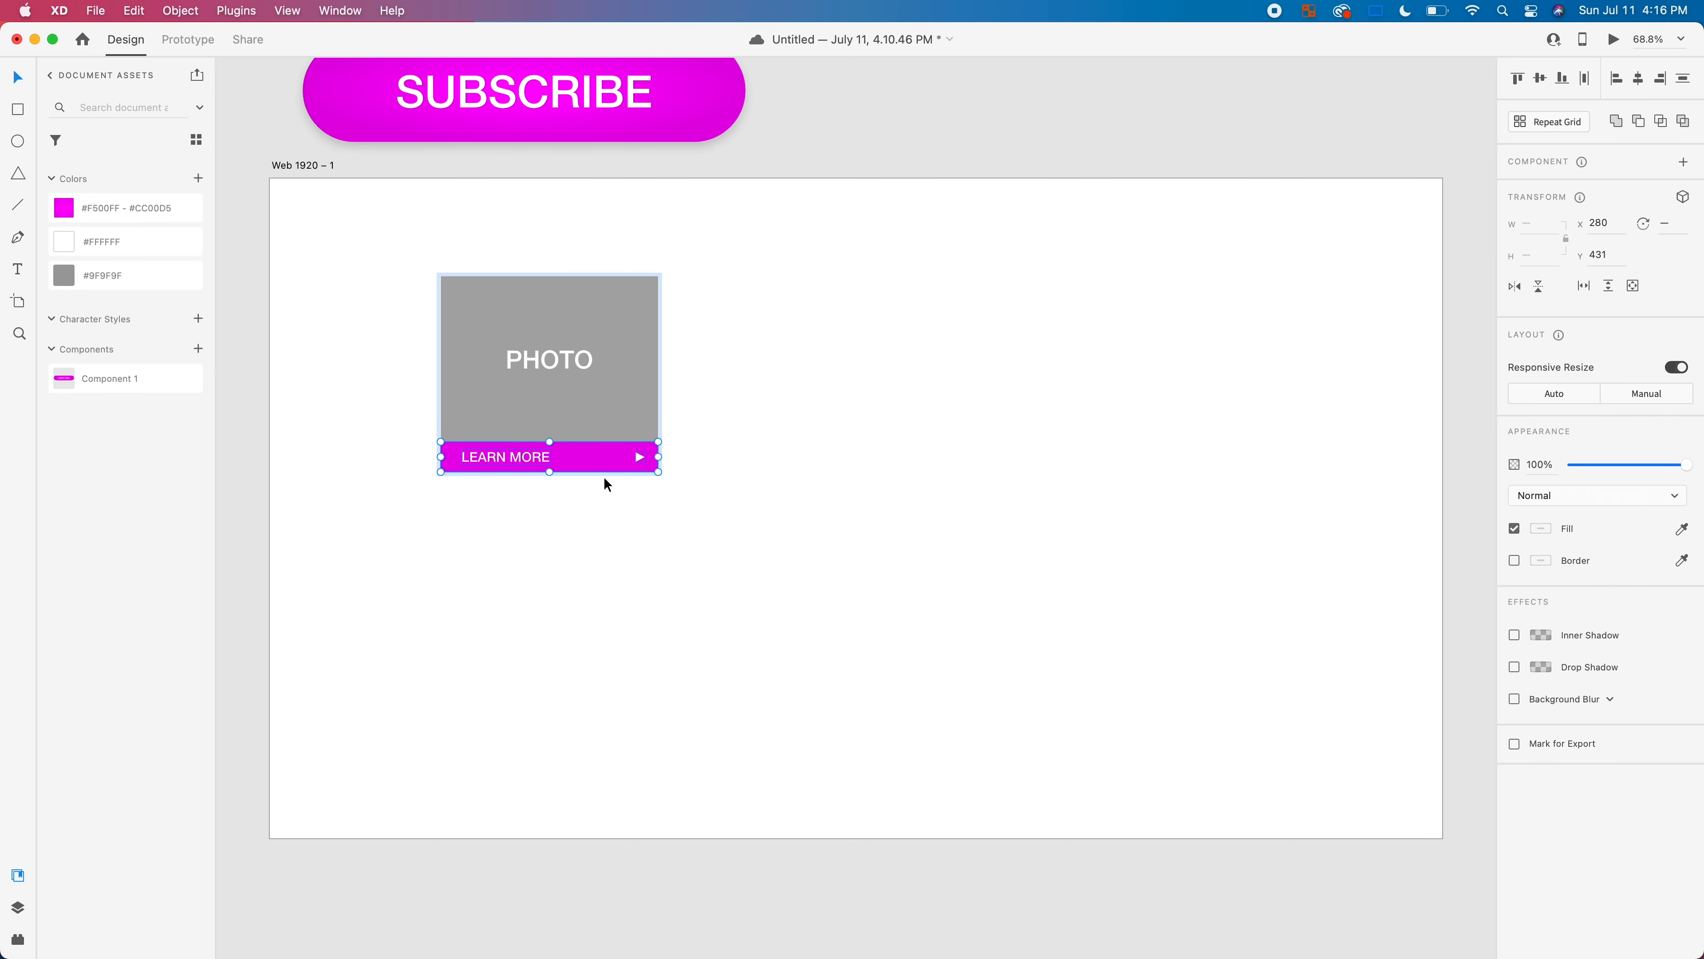
{"action": "key", "text": "super+k"}
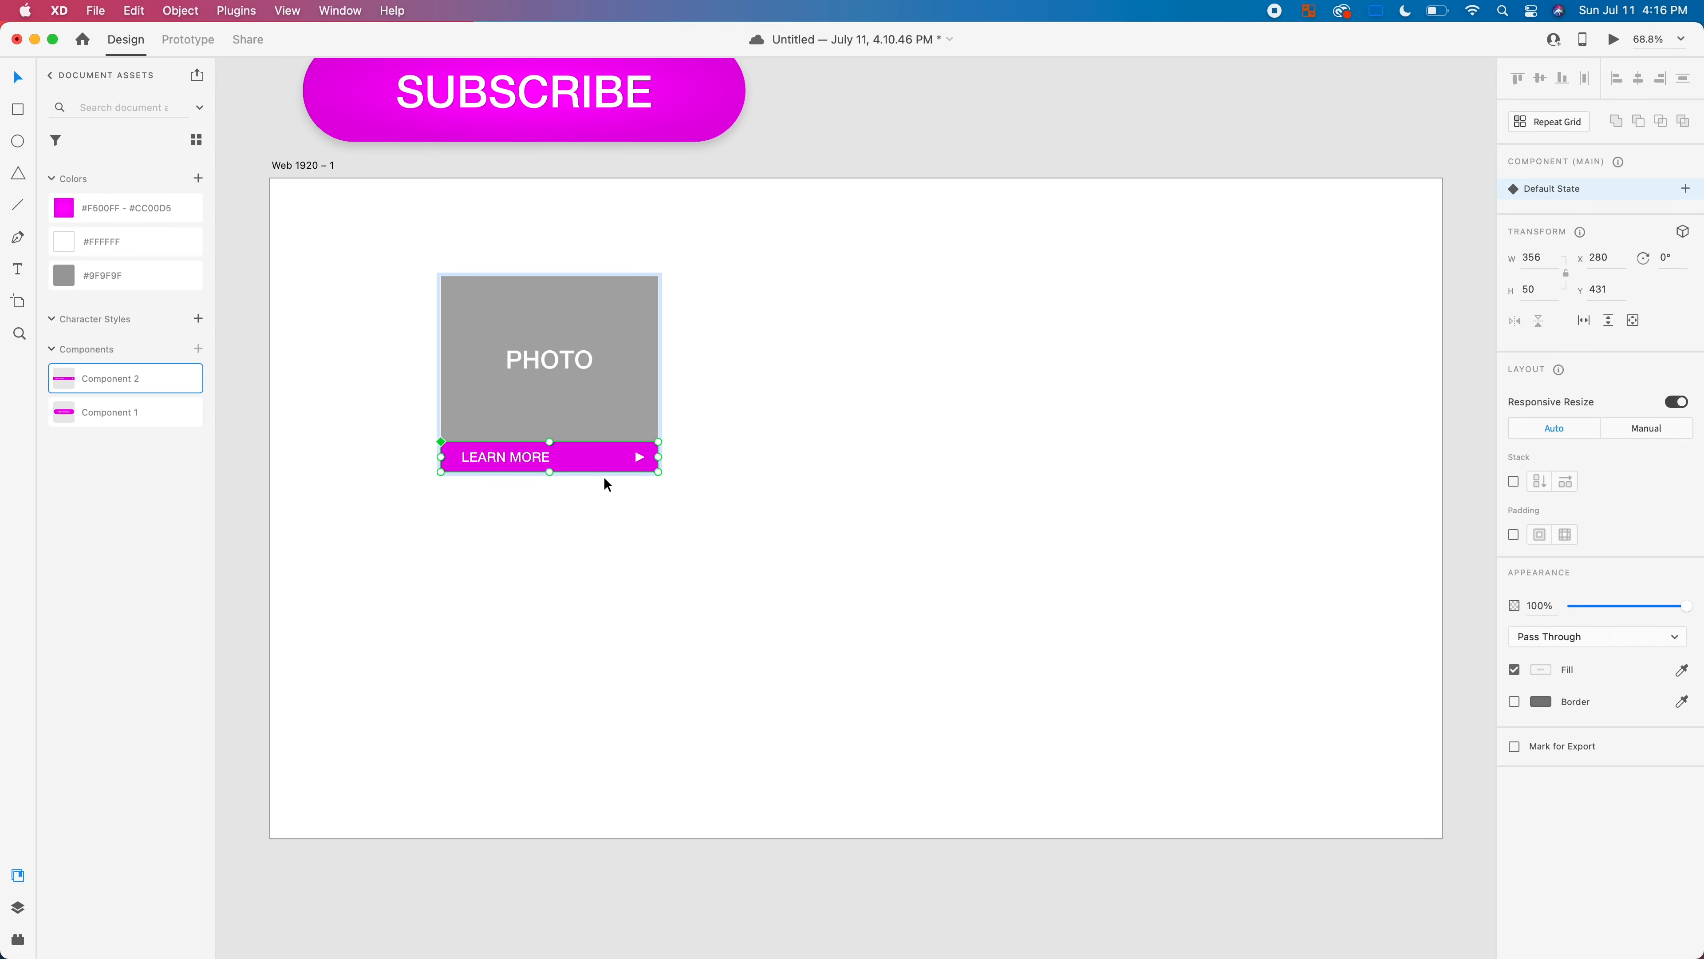
{"action": "left_click", "coordinate": [760, 589]}
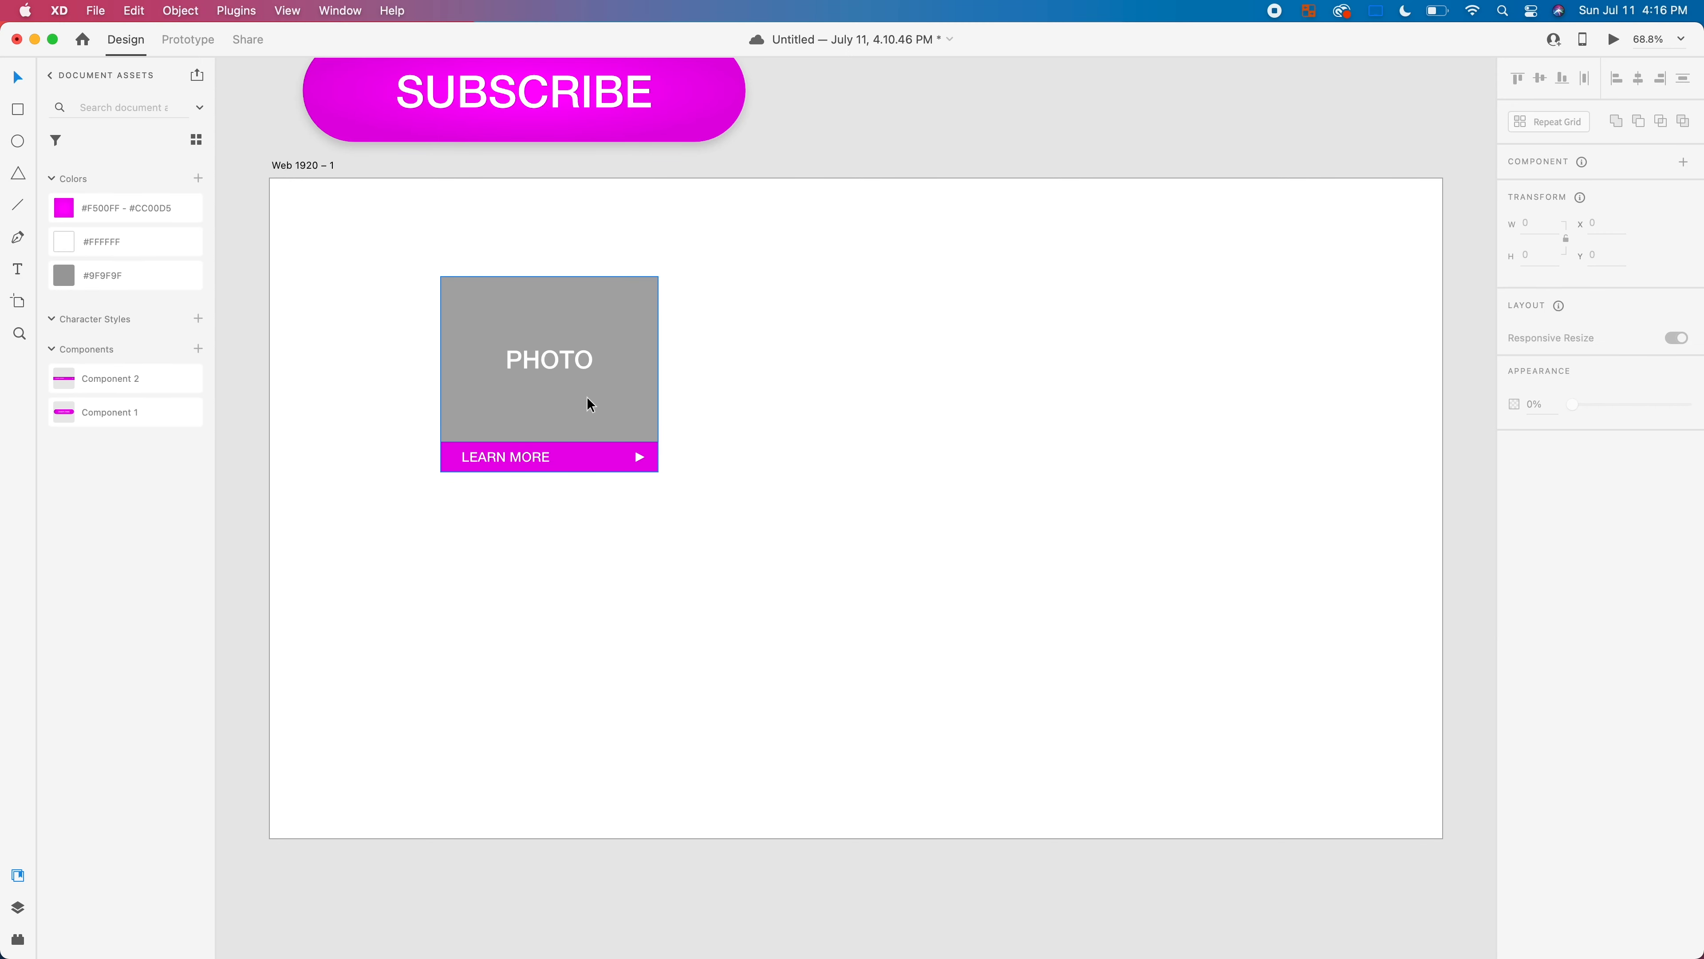
Step: Duplicate the card to form an evenly spaced horizontal row of three in the artboard's upper area
{"action": "left_click_drag", "start_coordinate": [587, 397], "coordinate": [989, 342]}
{"action": "left_click", "coordinate": [1029, 557]}
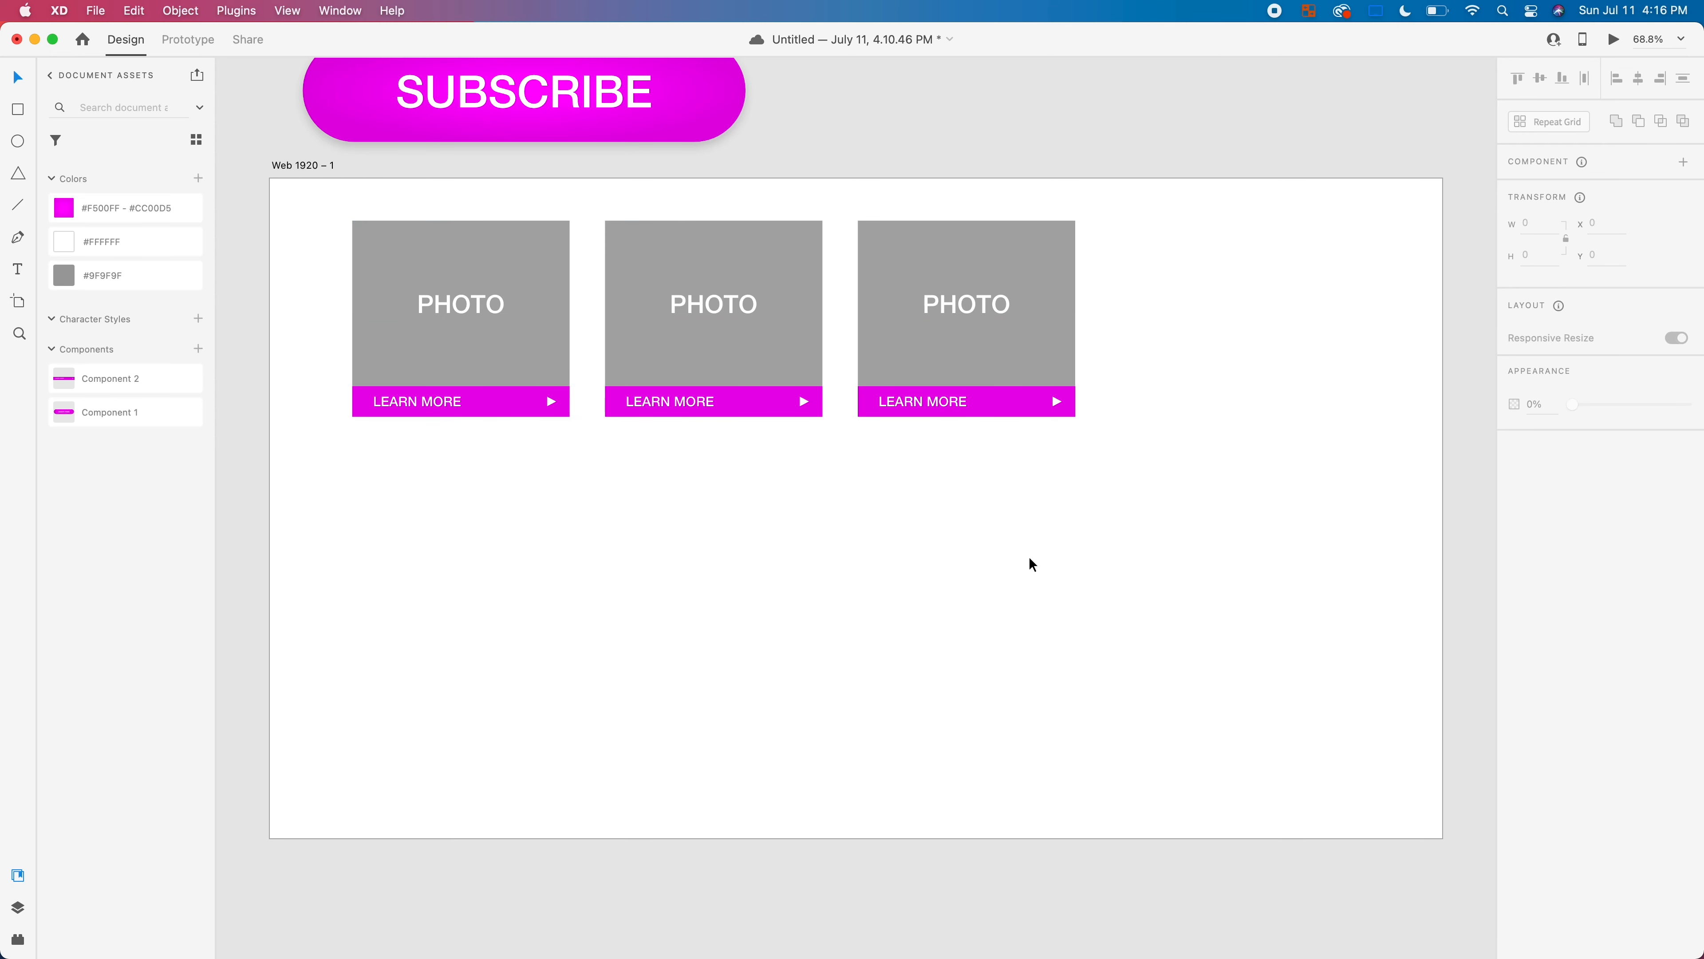
Step: Copy the first card to X 135, Y 520 and extend the copy as a horizontal Repeat Grid with wider gaps
{"action": "left_click", "coordinate": [540, 304]}
{"action": "left_click_drag", "start_coordinate": [540, 304], "coordinate": [530, 571], "text": "alt"}
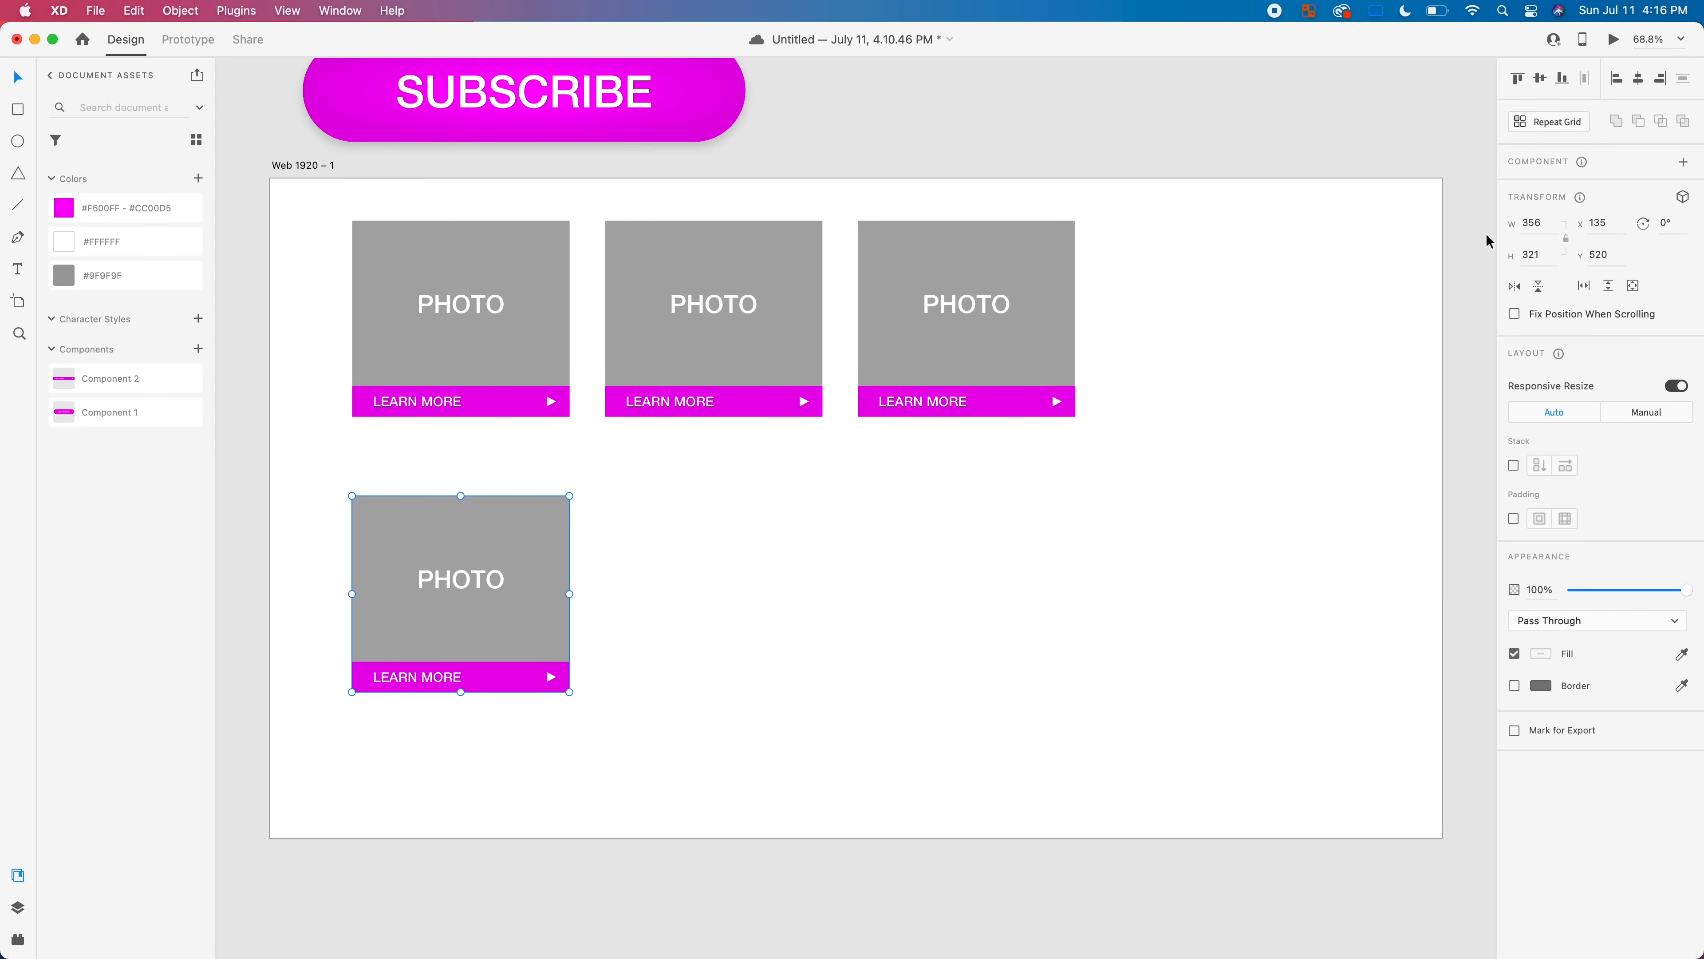
{"action": "left_click", "coordinate": [1528, 129]}
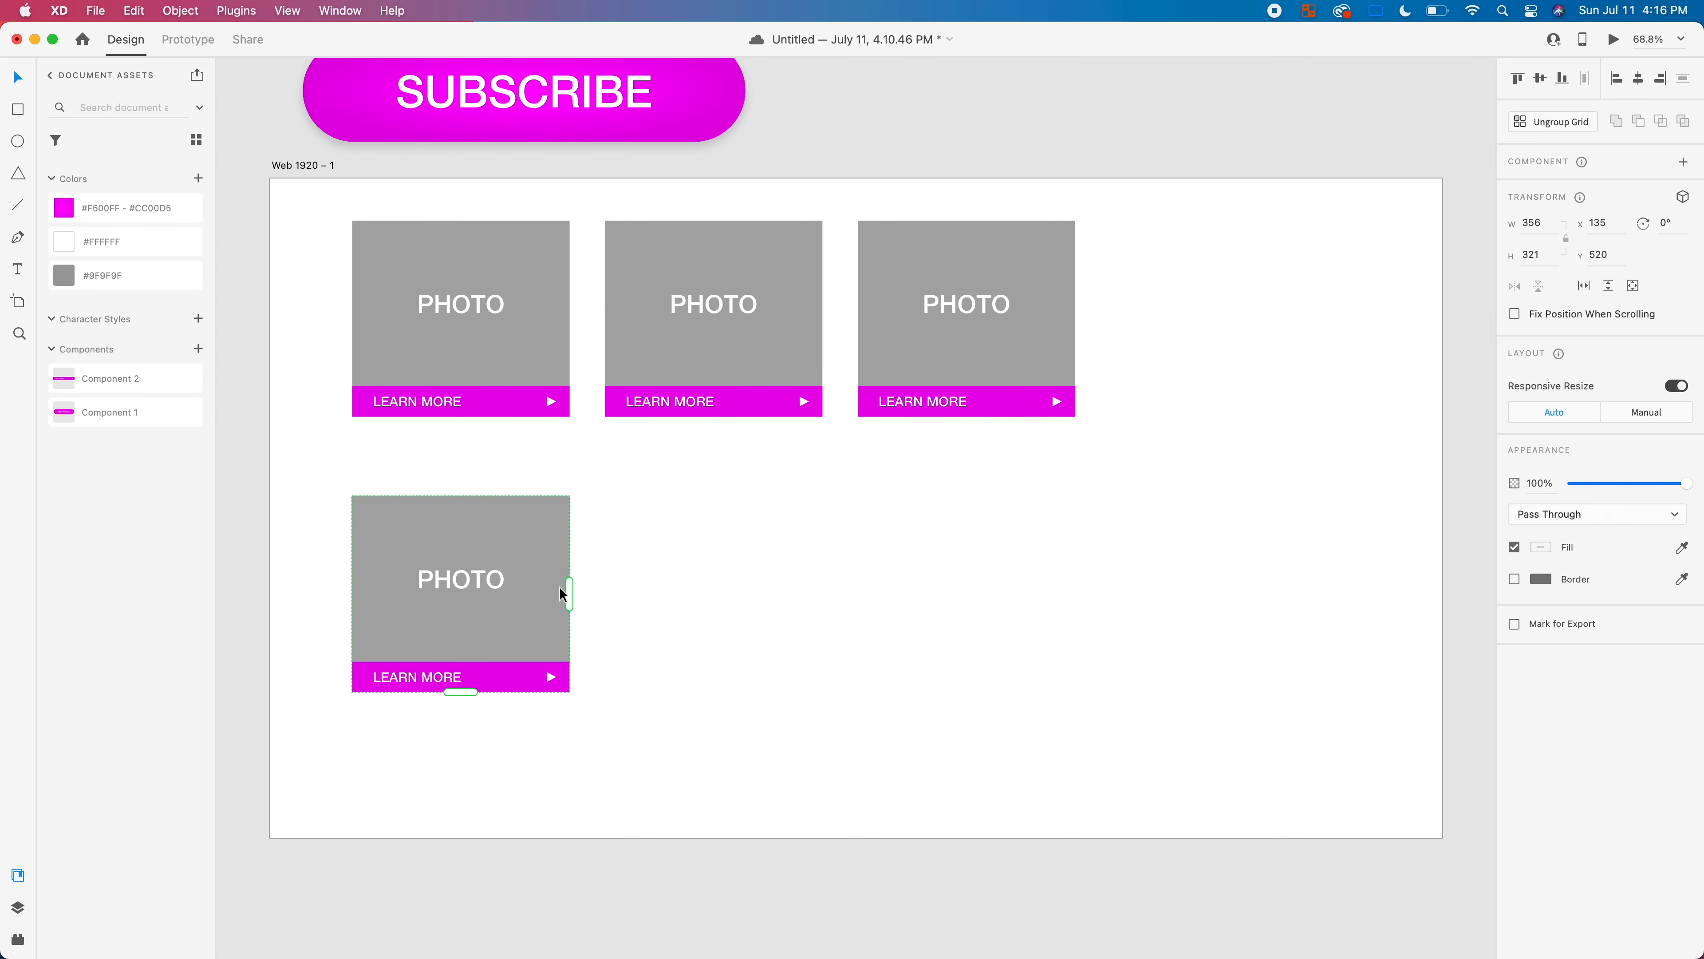
{"action": "left_click_drag", "start_coordinate": [570, 589], "coordinate": [1249, 591]}
{"action": "left_click_drag", "start_coordinate": [798, 571], "coordinate": [1033, 588]}
{"action": "left_click", "coordinate": [1238, 394]}
{"action": "left_click", "coordinate": [1122, 517]}
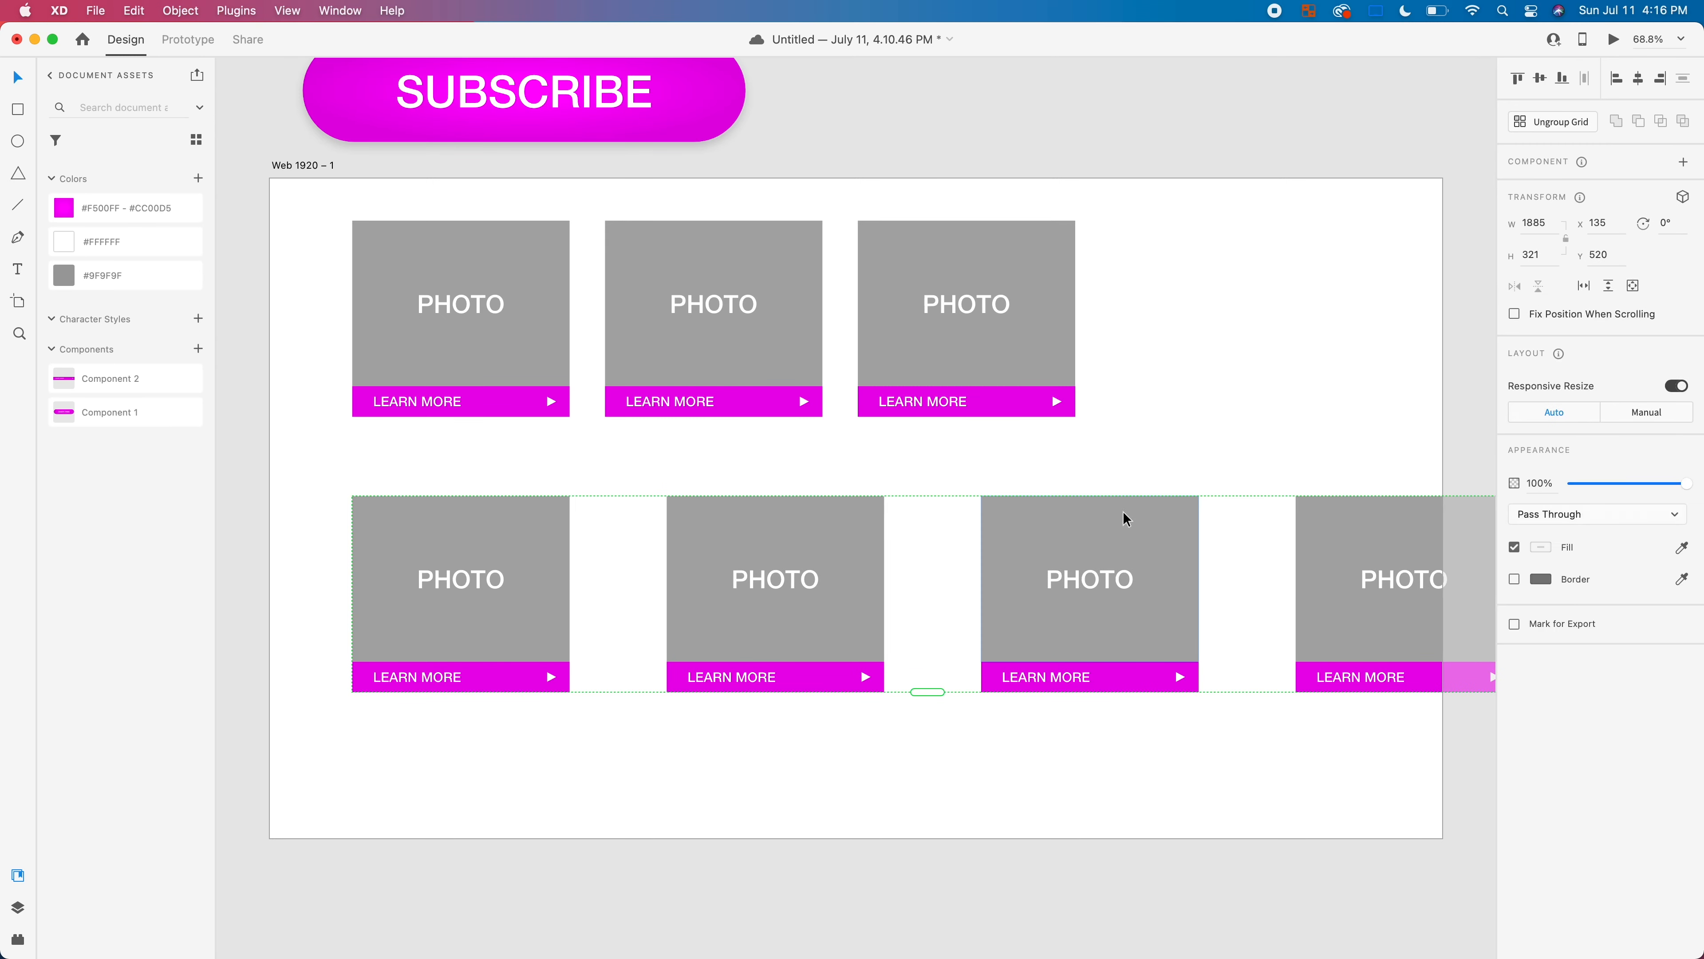
Step: Delete the Repeat Grid row of cards
{"action": "key", "text": "Delete"}
{"action": "left_click_drag", "start_coordinate": [1160, 685], "coordinate": [499, 305]}
{"action": "left_click", "coordinate": [823, 542]}
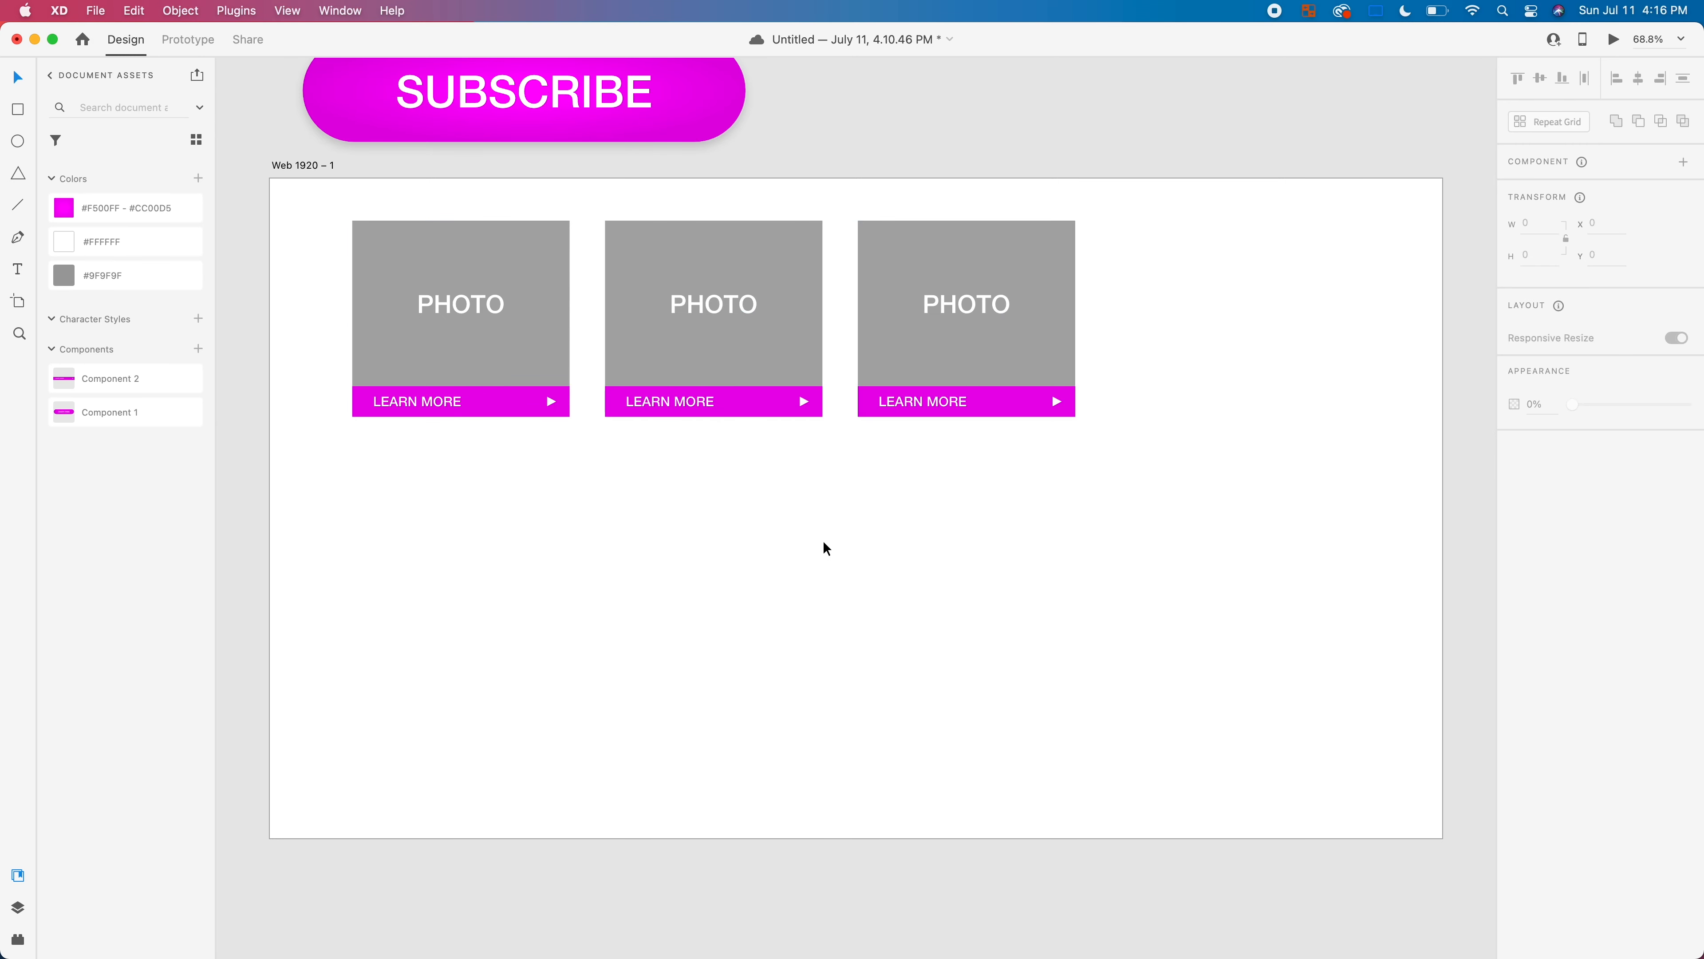
Step: Move the row of three cards to the horizontal centre of the artboard, with its upper edge at Y 444
{"action": "left_click_drag", "start_coordinate": [981, 555], "coordinate": [524, 274]}
{"action": "left_click", "coordinate": [720, 607]}
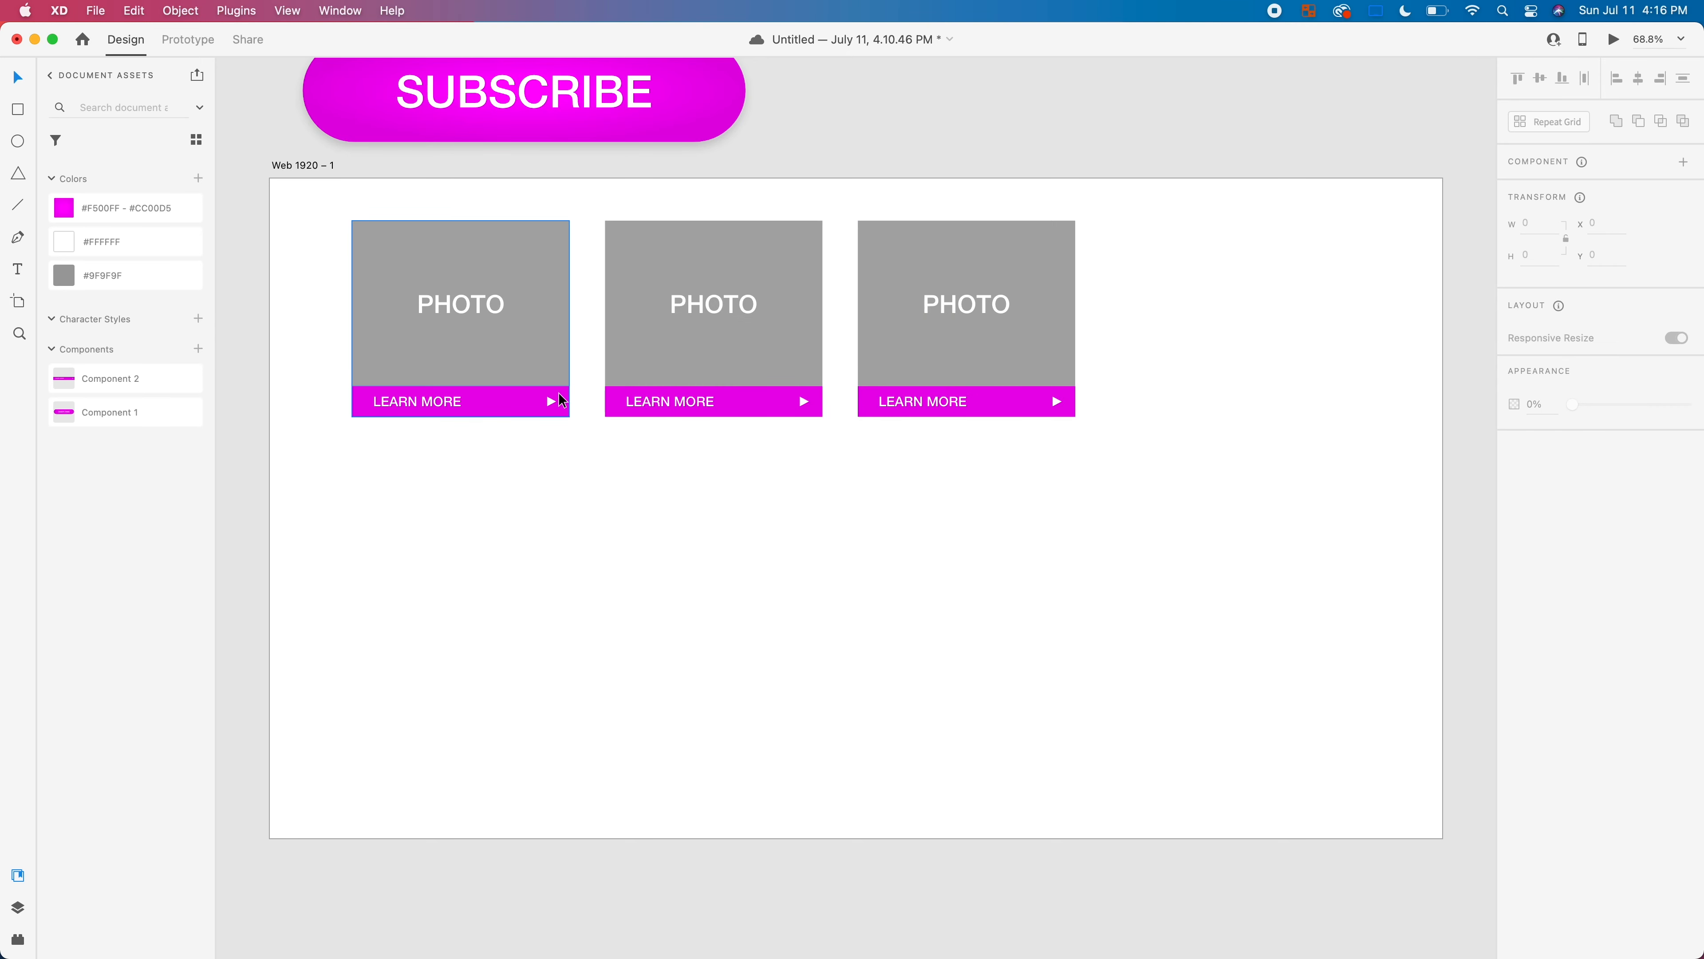
{"action": "left_click_drag", "start_coordinate": [1168, 510], "coordinate": [546, 306]}
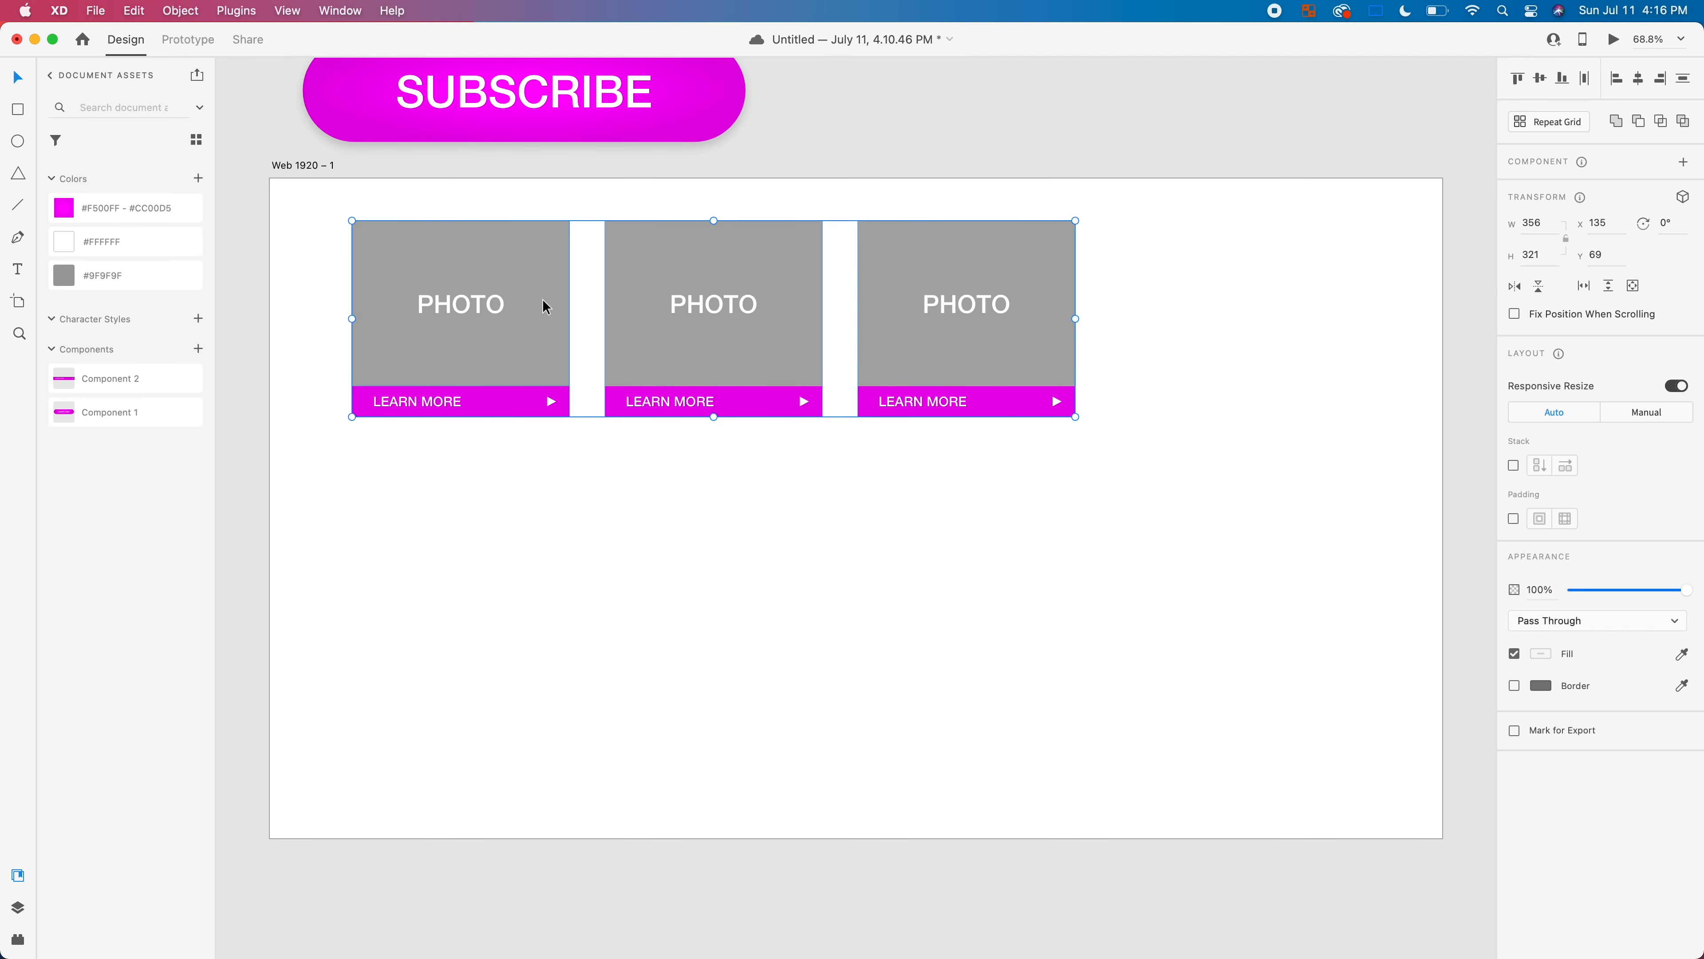
{"action": "left_click_drag", "start_coordinate": [816, 371], "coordinate": [927, 542]}
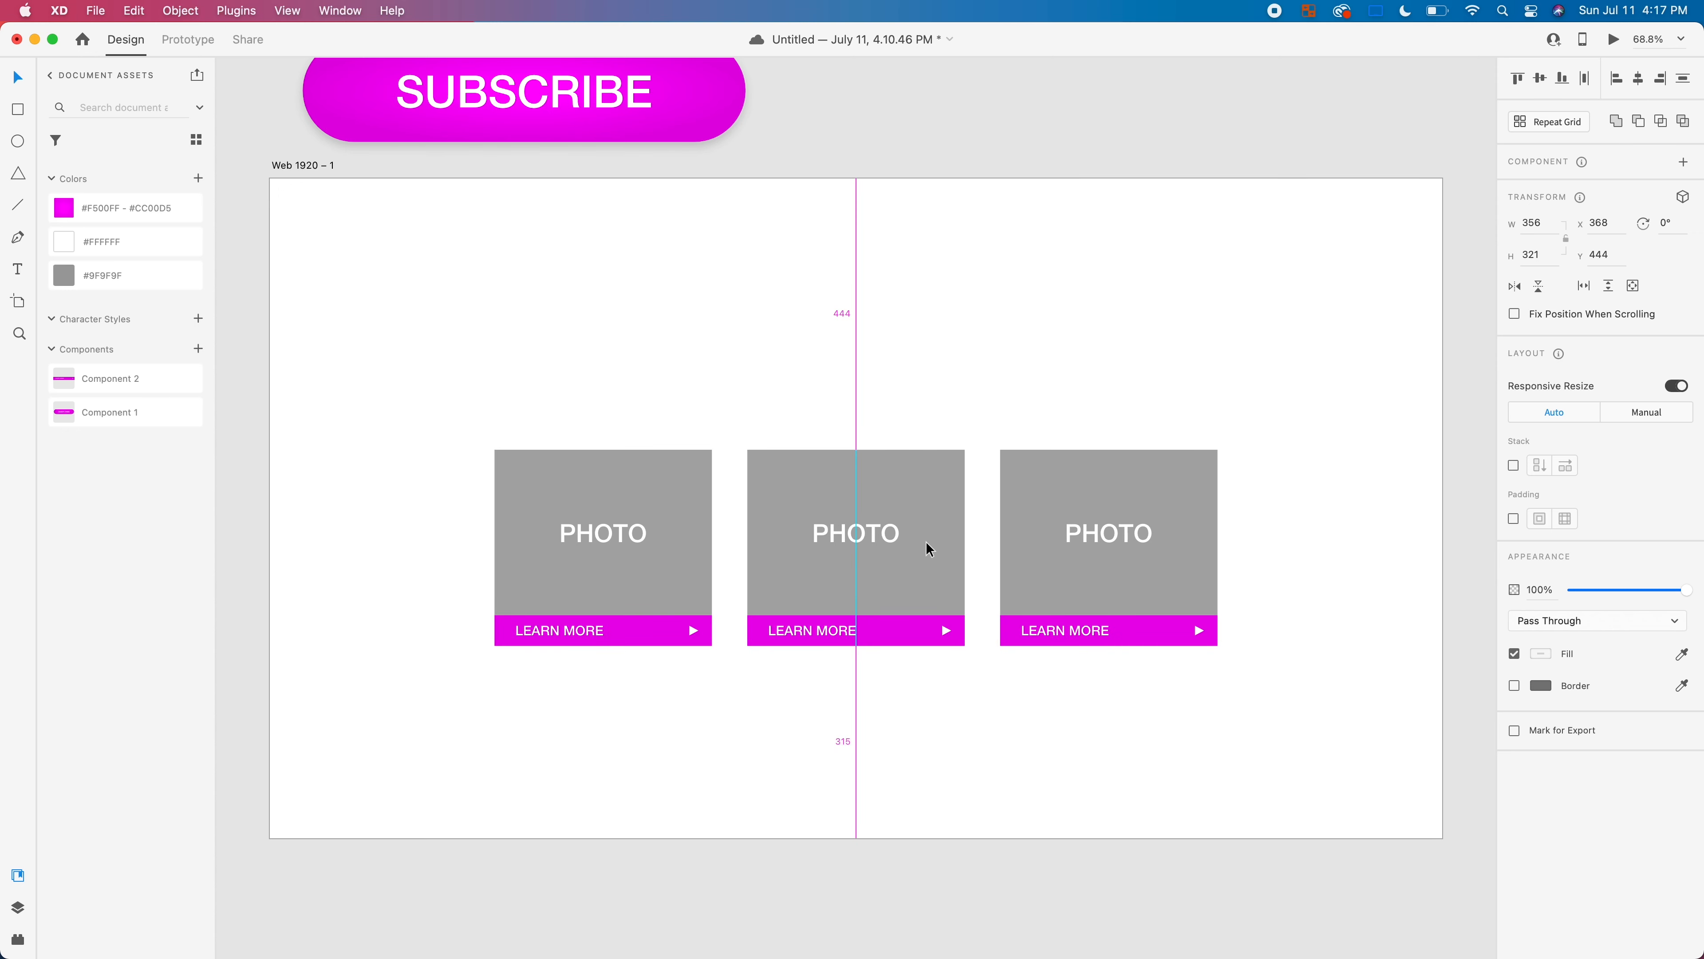
{"action": "left_click", "coordinate": [567, 278]}
Step: Copy the first card's photo placeholder to X 0, Y 0 and enlarge it into a 1920 px wide banner reaching above the artboard
{"action": "double_click", "coordinate": [556, 489]}
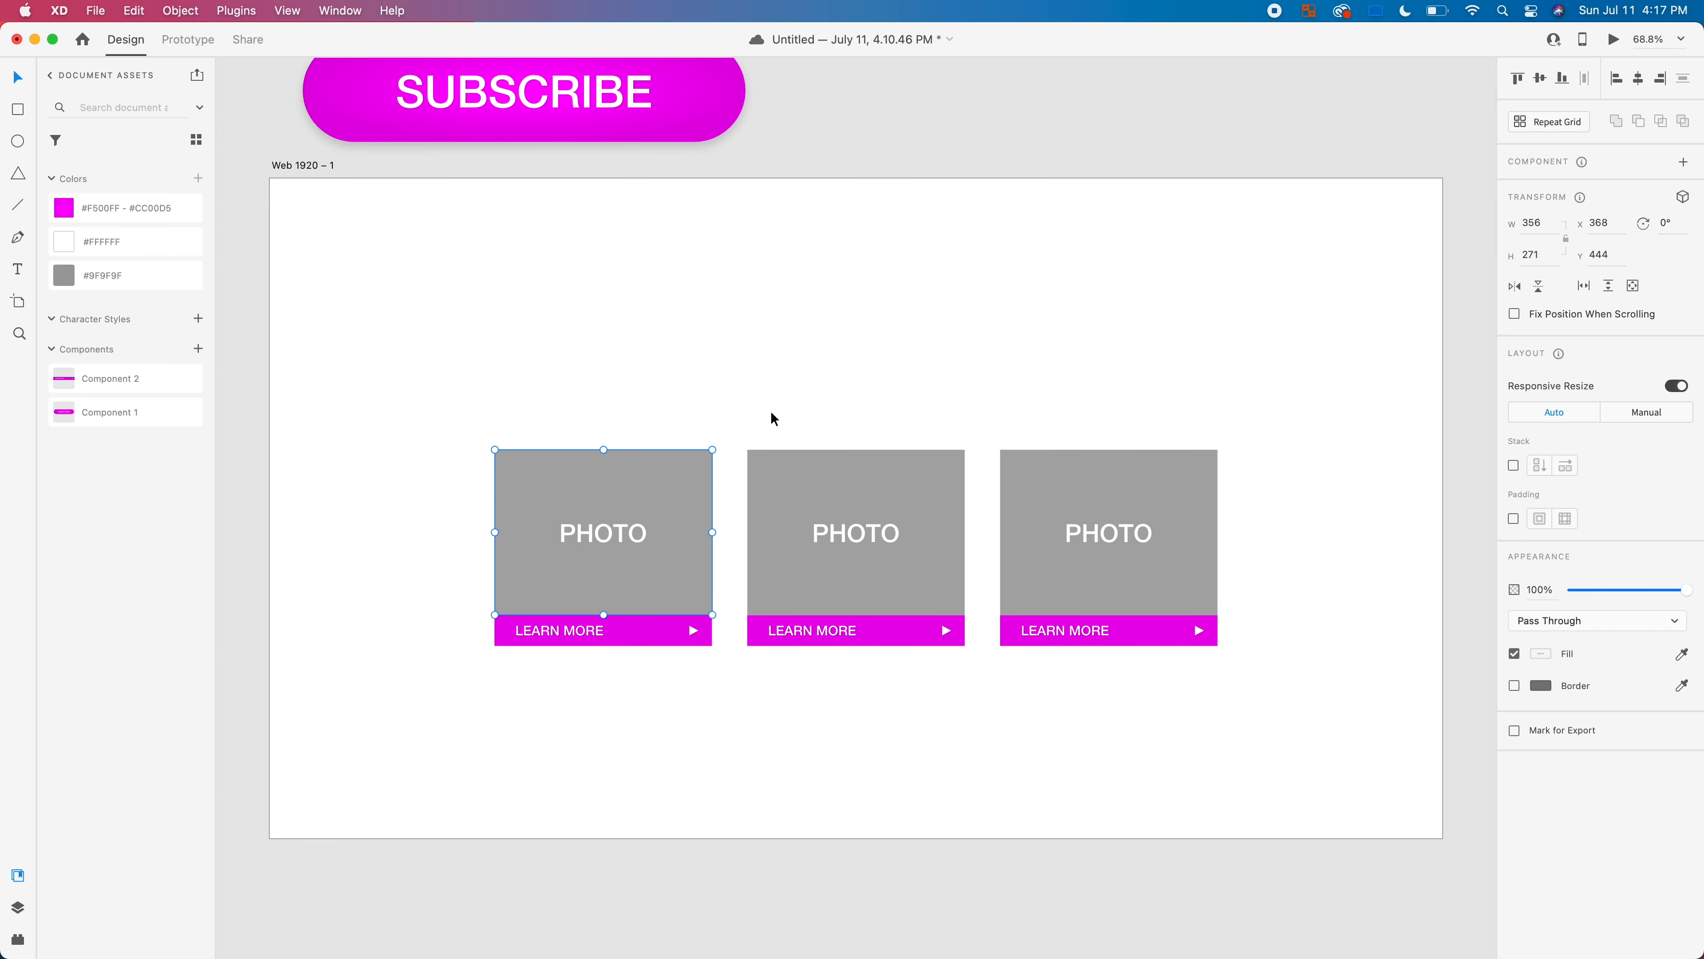
{"action": "left_click_drag", "start_coordinate": [636, 508], "coordinate": [417, 232]}
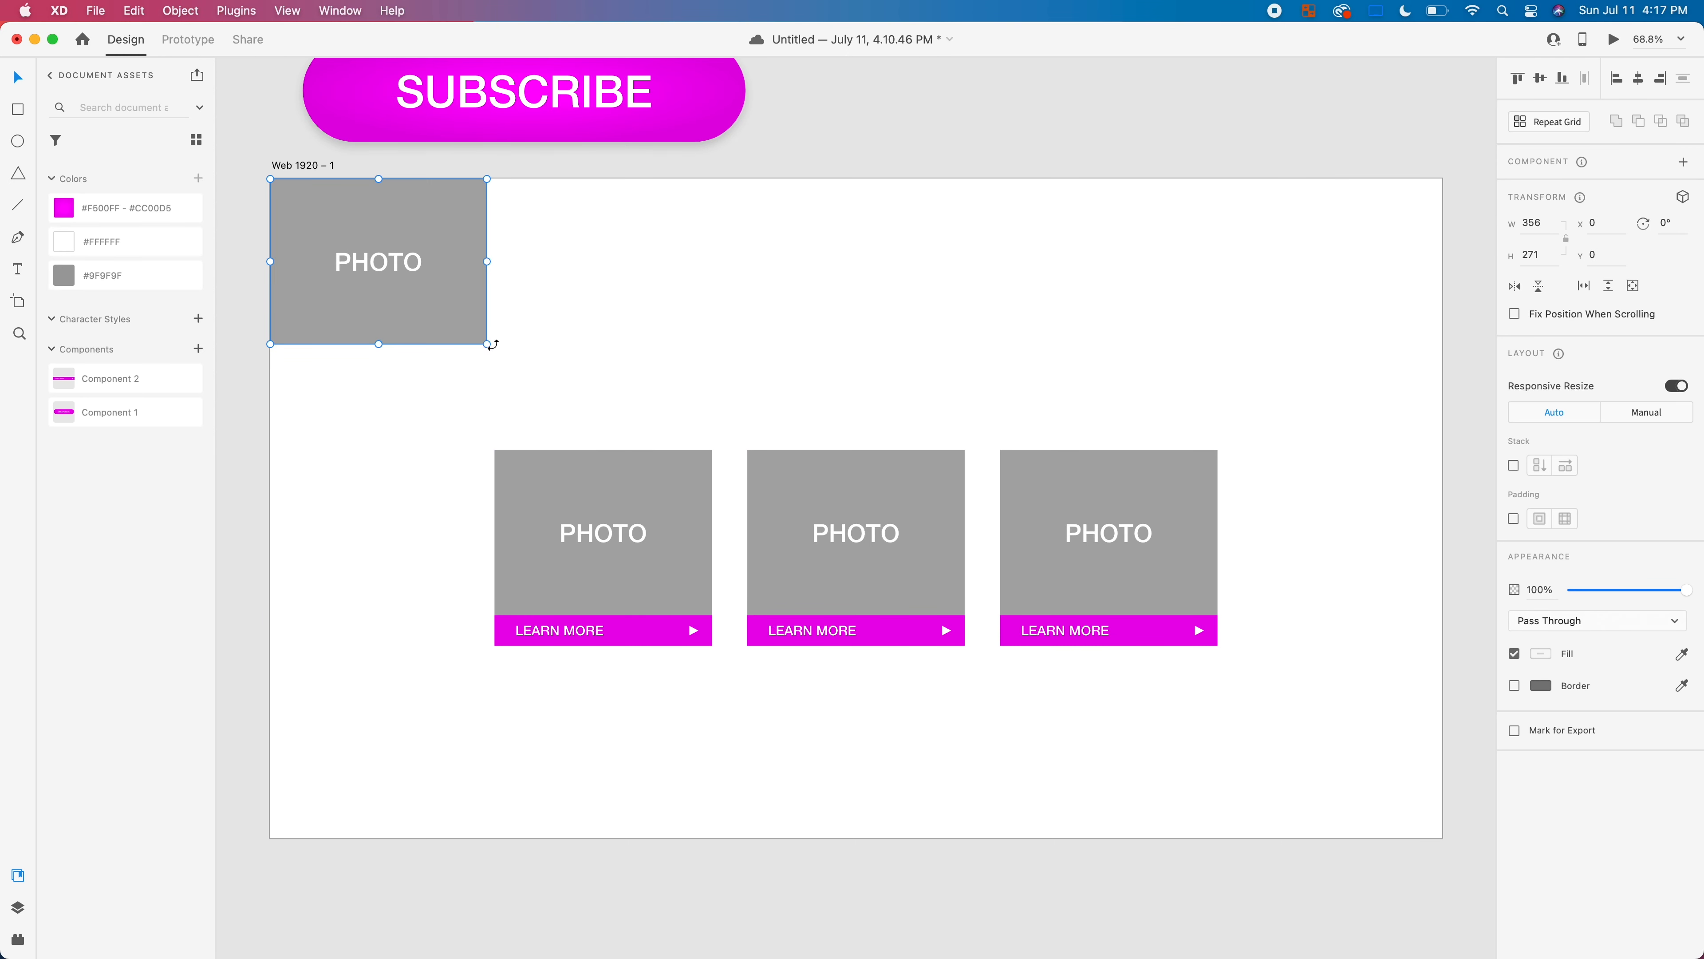
{"action": "left_click_drag", "start_coordinate": [488, 343], "coordinate": [1382, 385]}
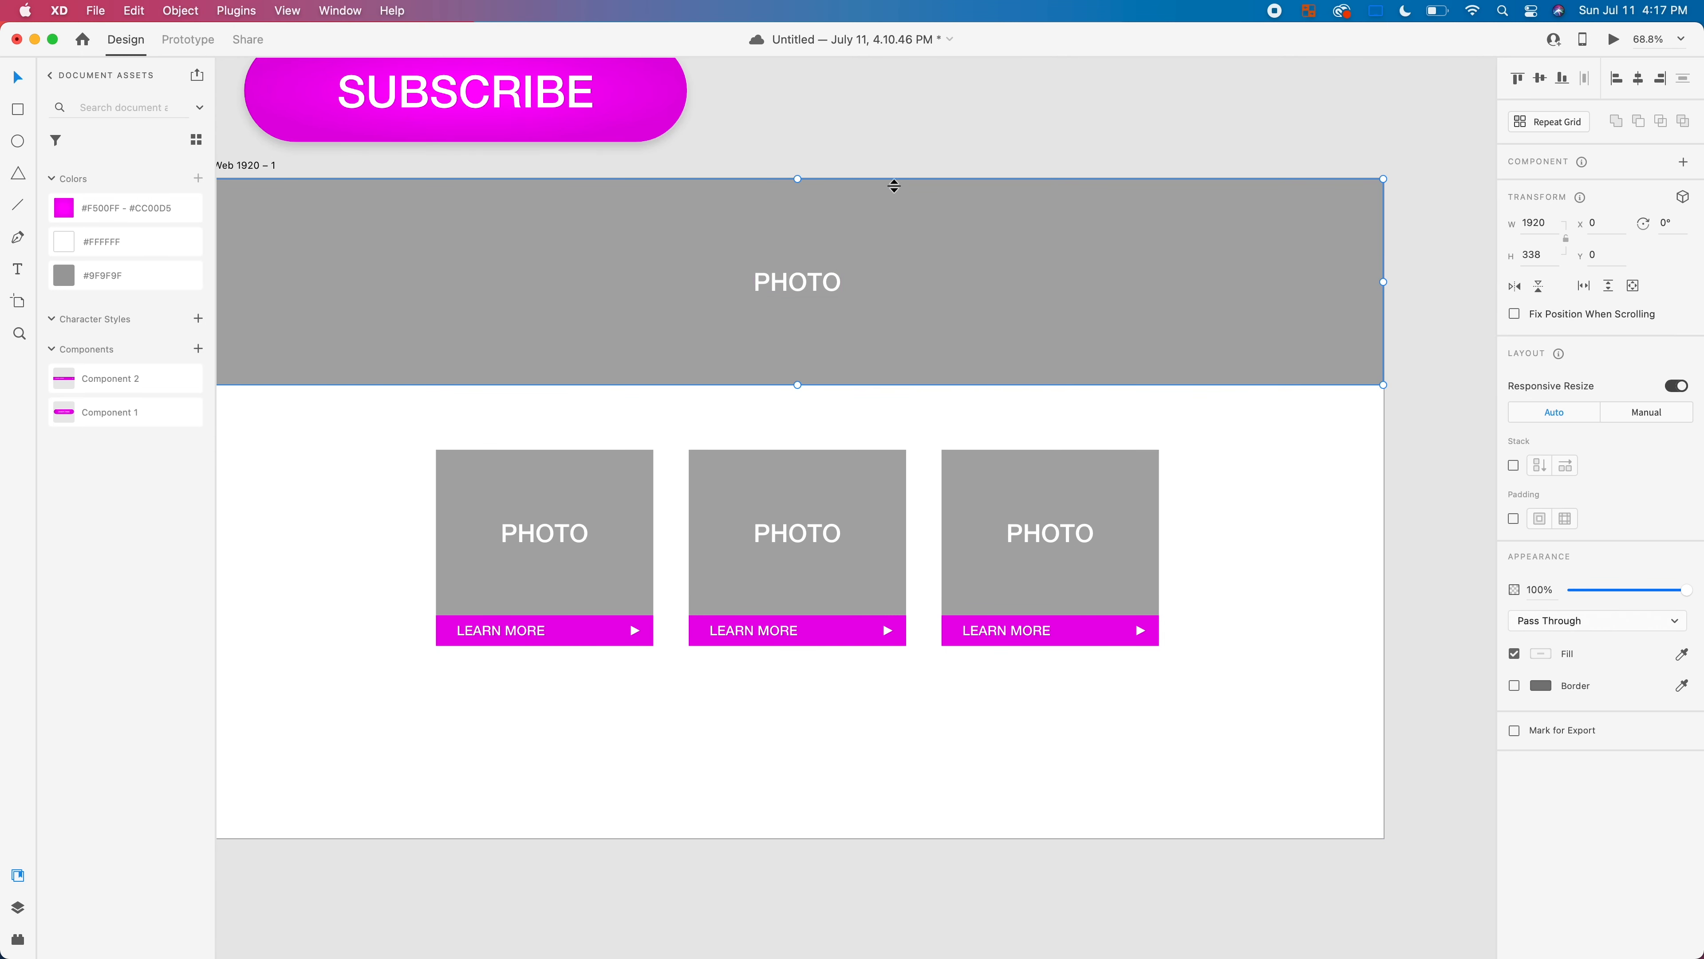
{"action": "left_click_drag", "start_coordinate": [800, 178], "coordinate": [808, 82]}
{"action": "left_click", "coordinate": [1366, 559]}
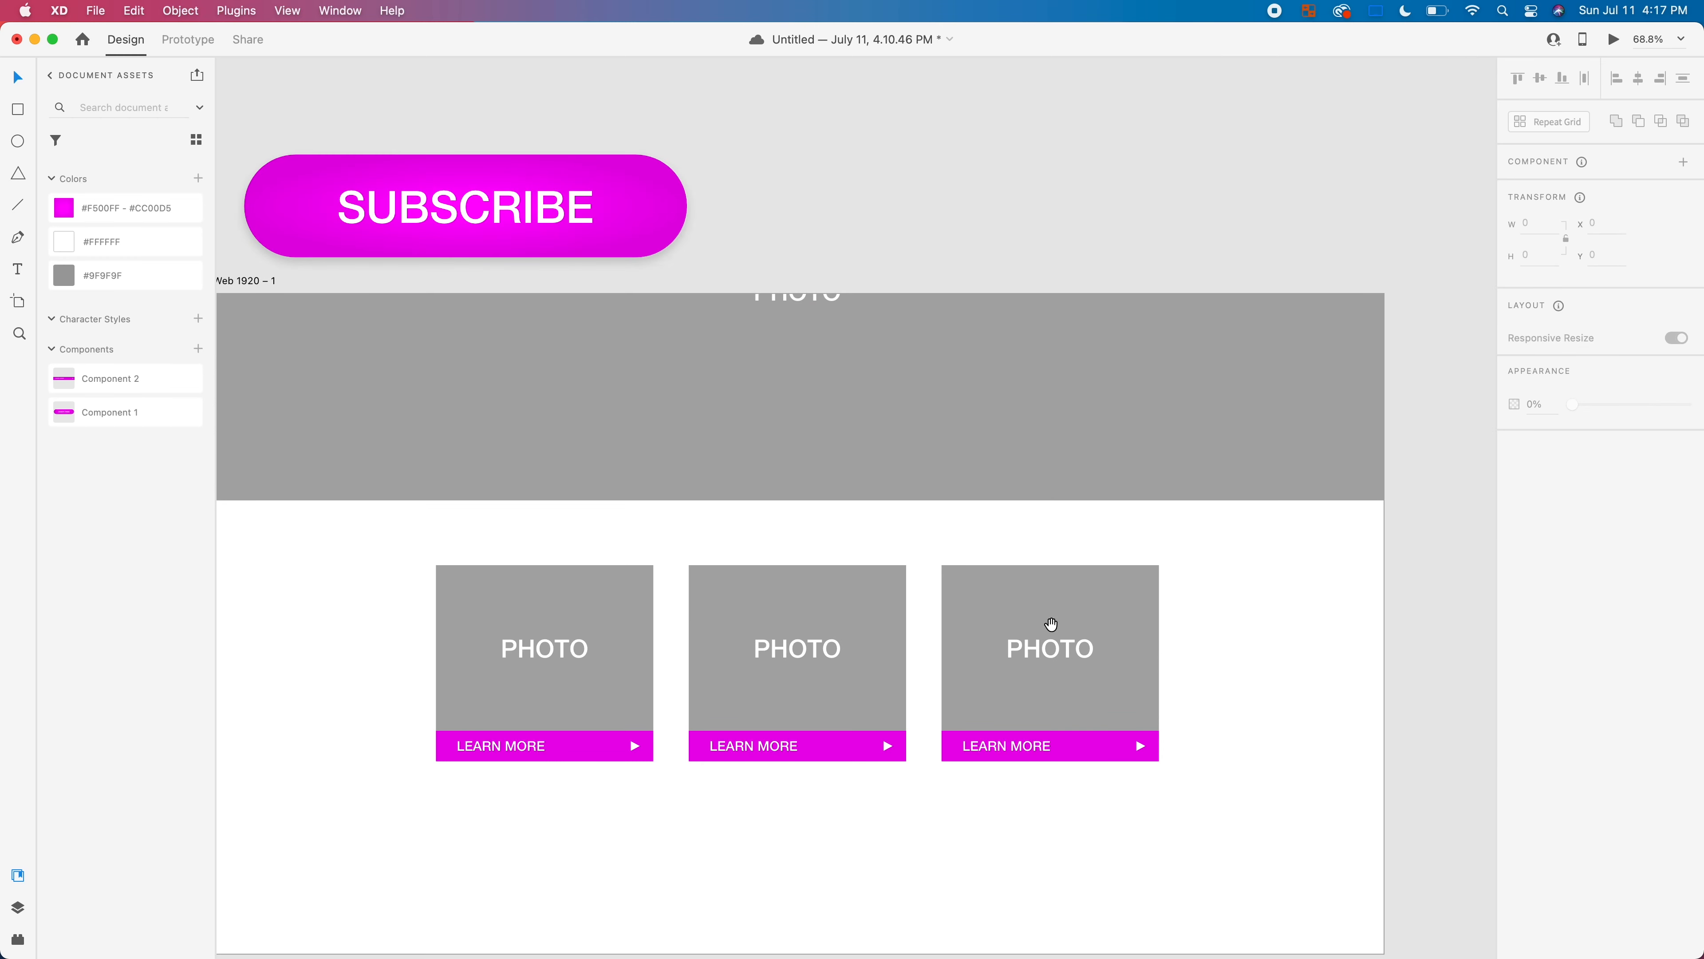
Step: Add a Hover State to the LEARN MORE button component in the first card
{"action": "scroll", "coordinate": [1050, 625], "scroll_direction": "down", "scroll_amount": 3}
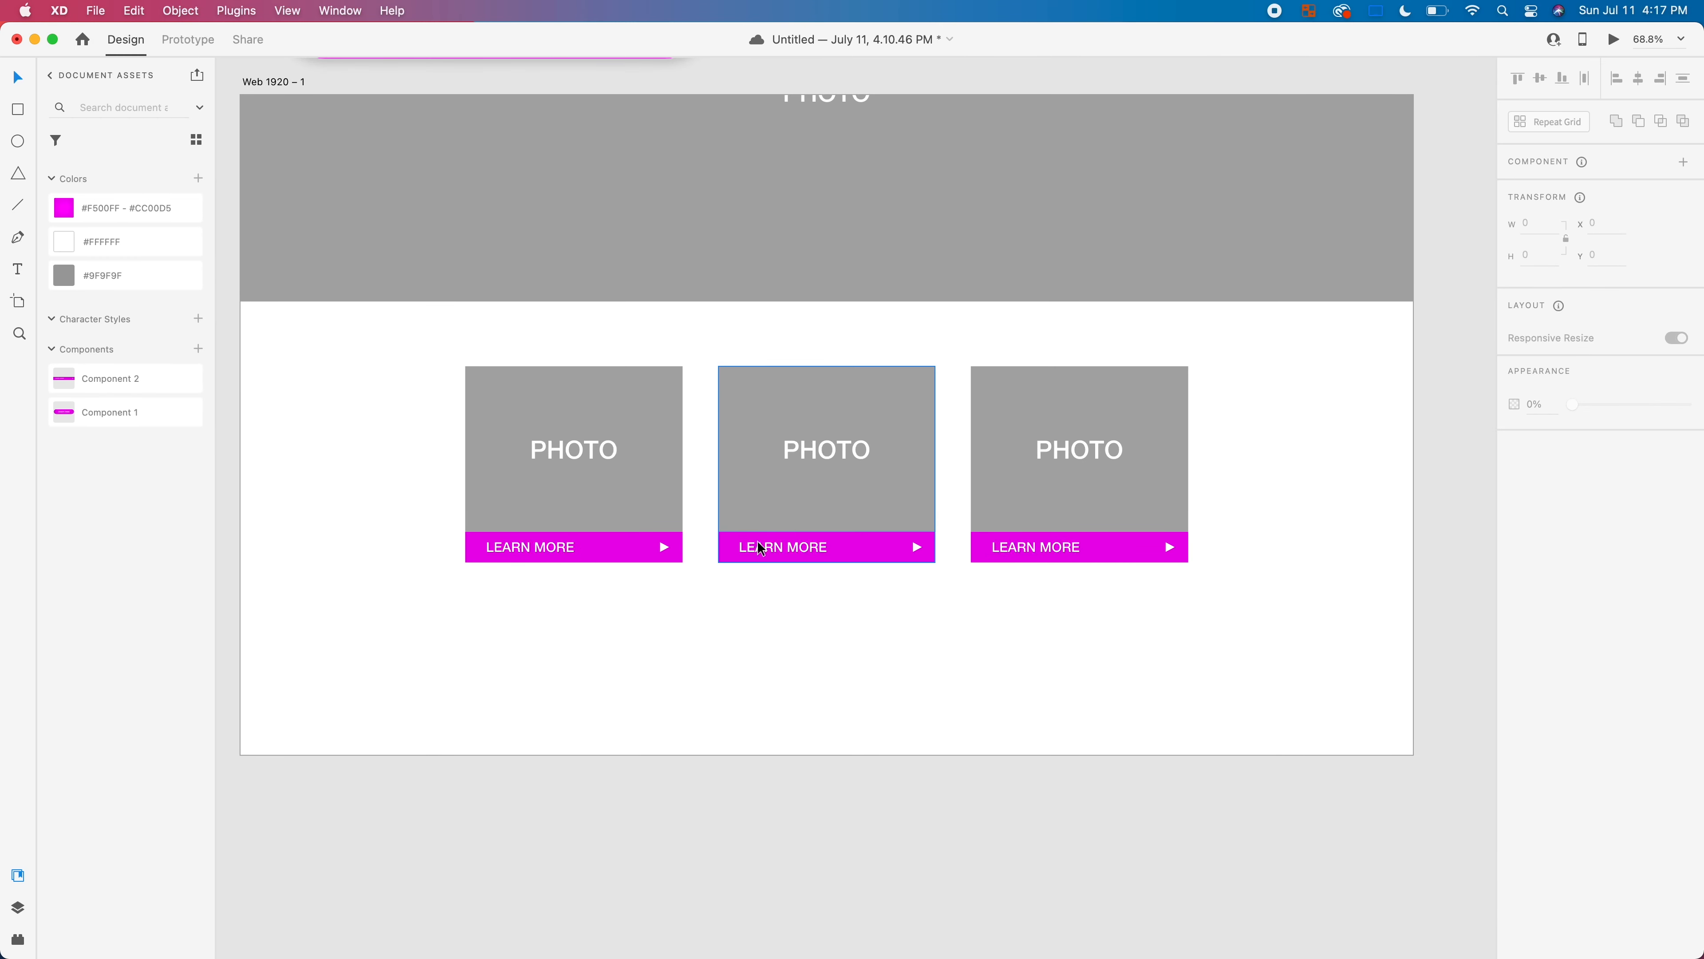
{"action": "double_click", "coordinate": [579, 550]}
{"action": "left_click", "coordinate": [652, 644]}
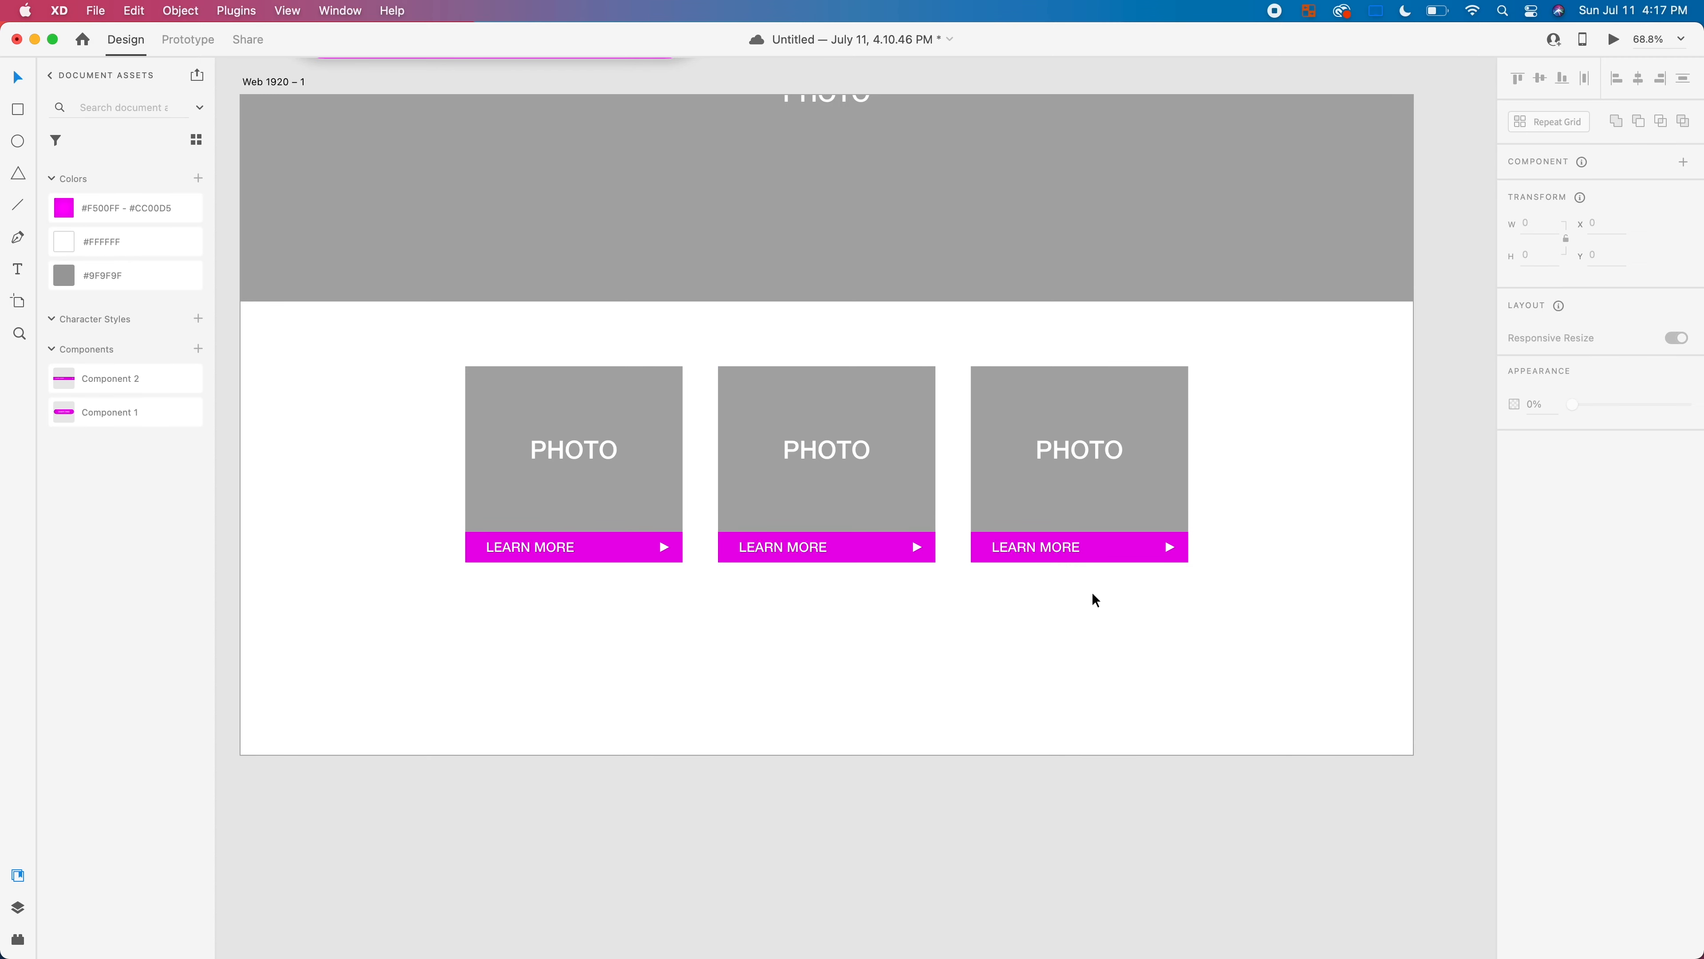
{"action": "left_click", "coordinate": [820, 544]}
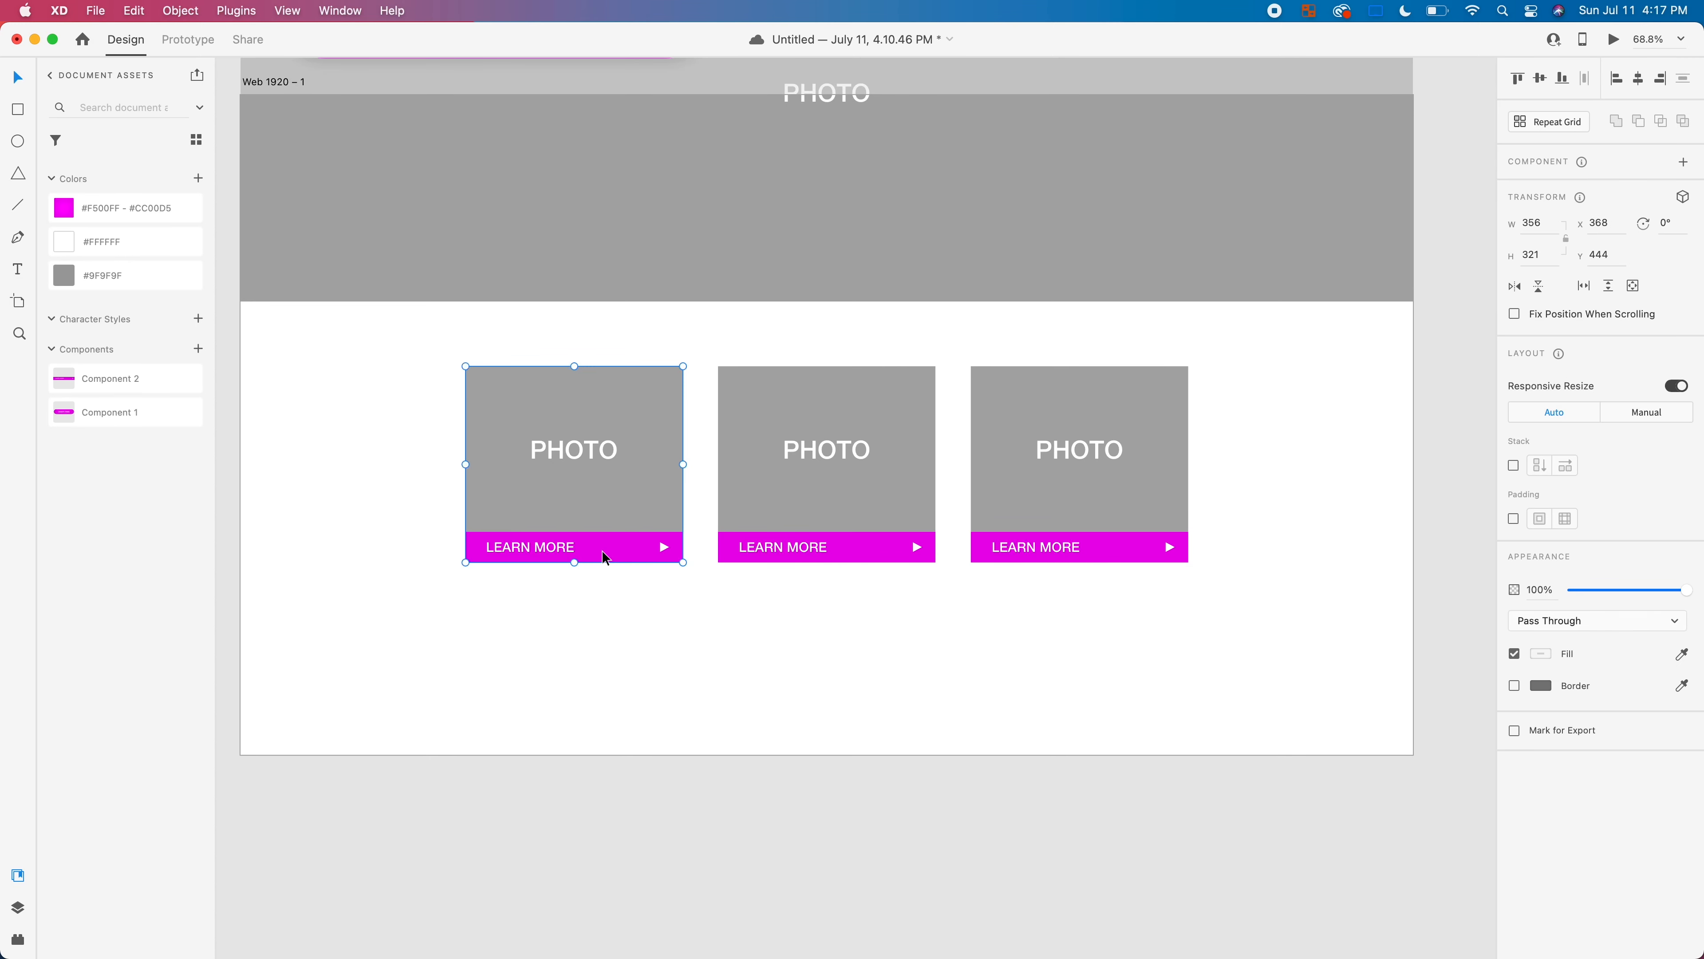
{"action": "double_click", "coordinate": [603, 554]}
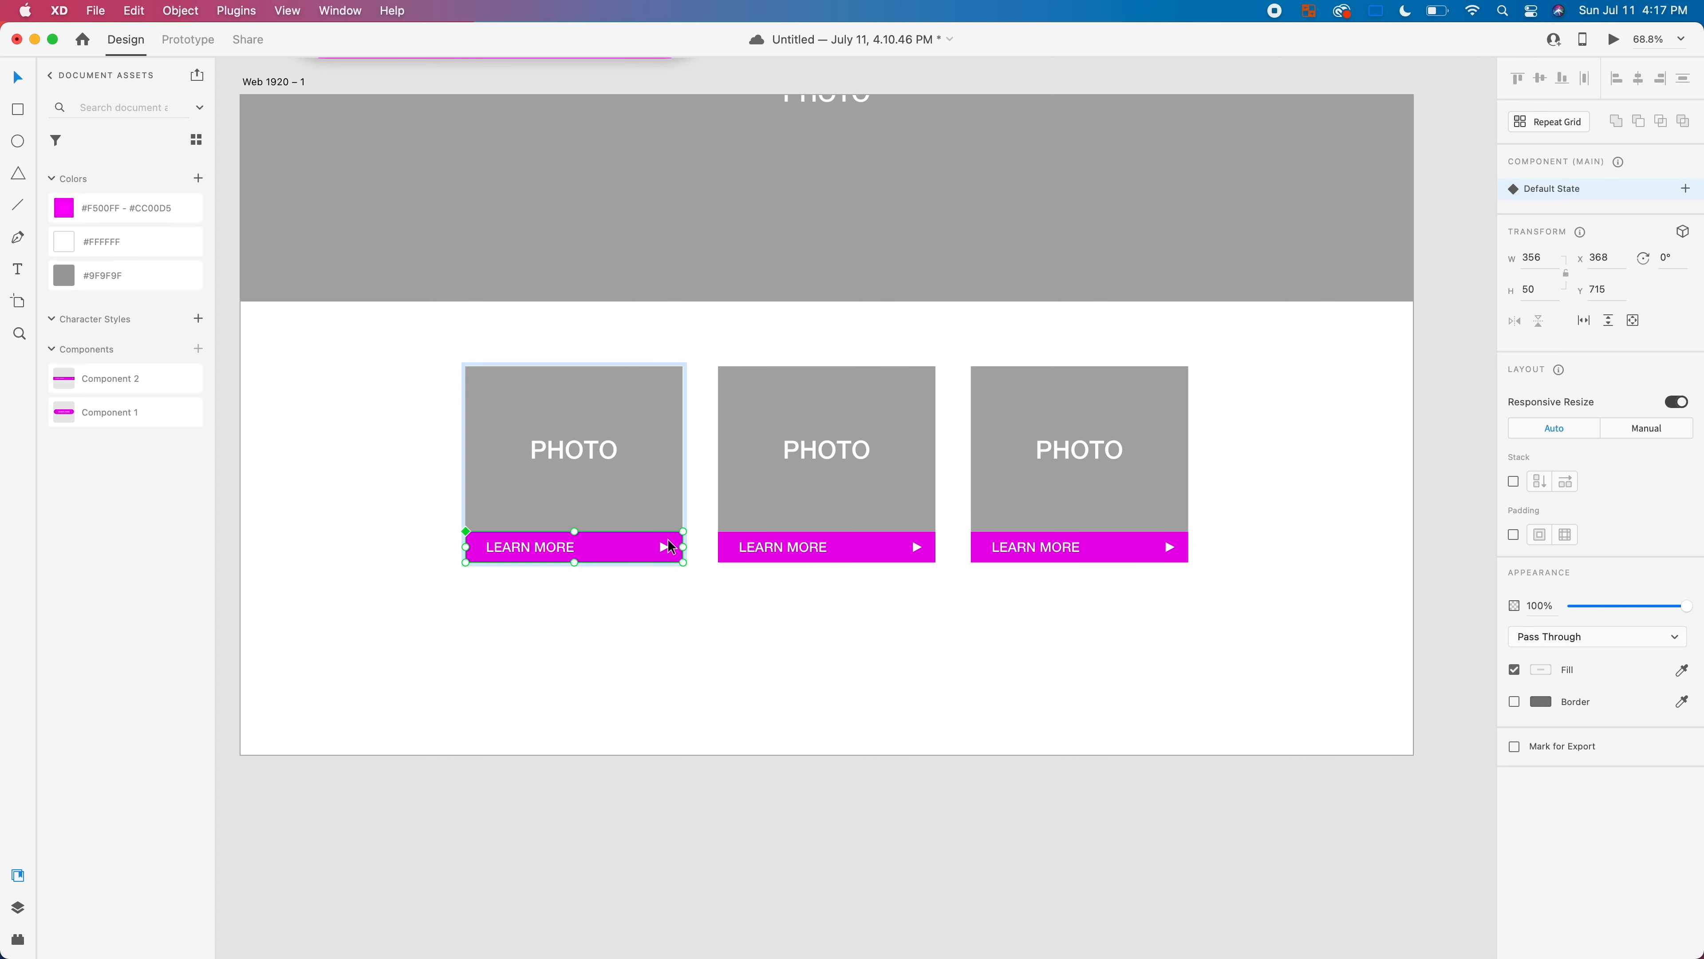
{"action": "left_click", "coordinate": [1685, 189]}
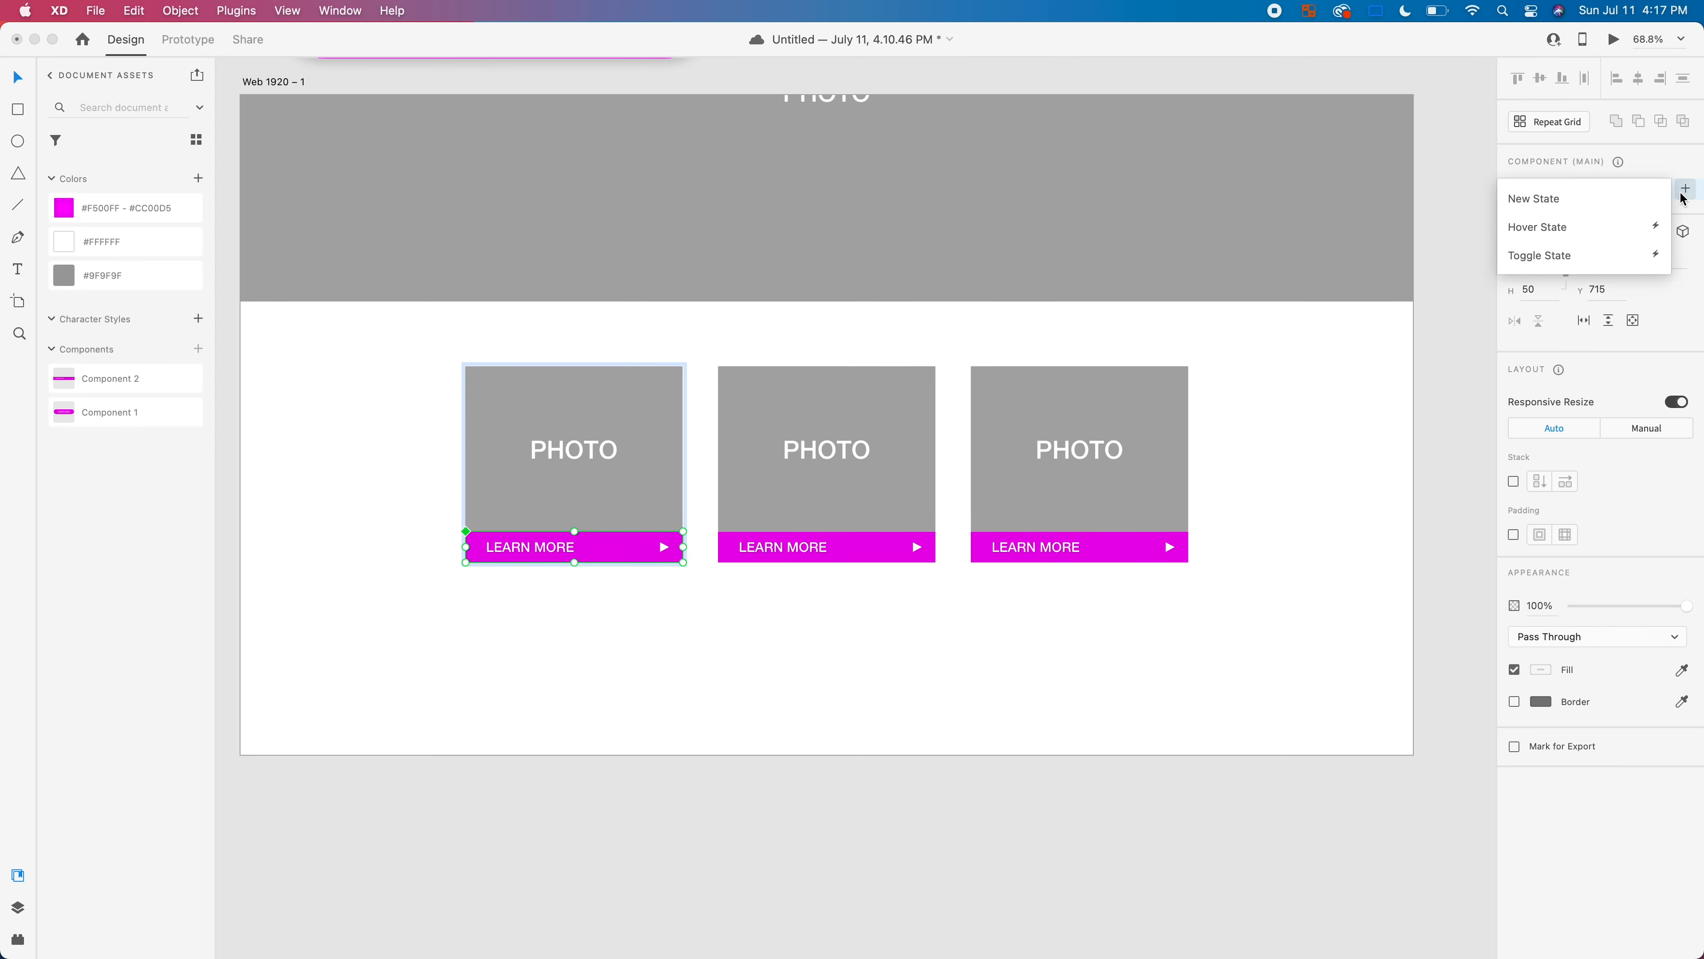
{"action": "left_click", "coordinate": [1599, 232]}
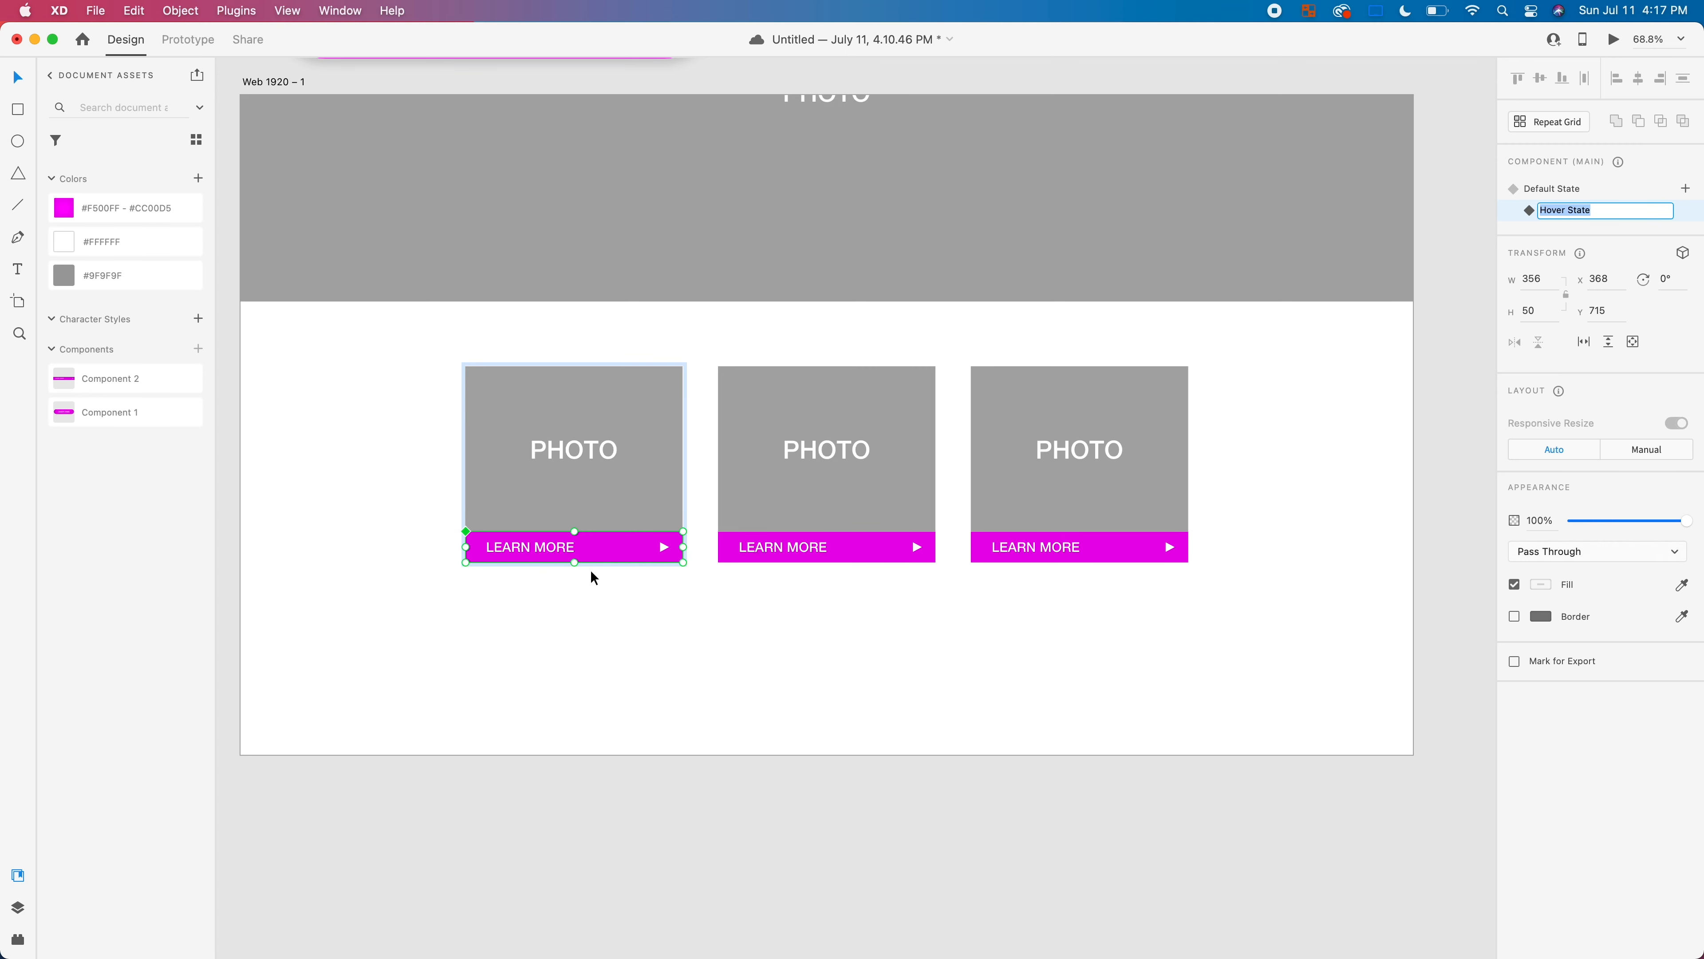
Step: Save the dark purple #500253 from the SUBSCRIBE button's Hover State as a document colour, and return the button to its Default State
{"action": "double_click", "coordinate": [611, 555]}
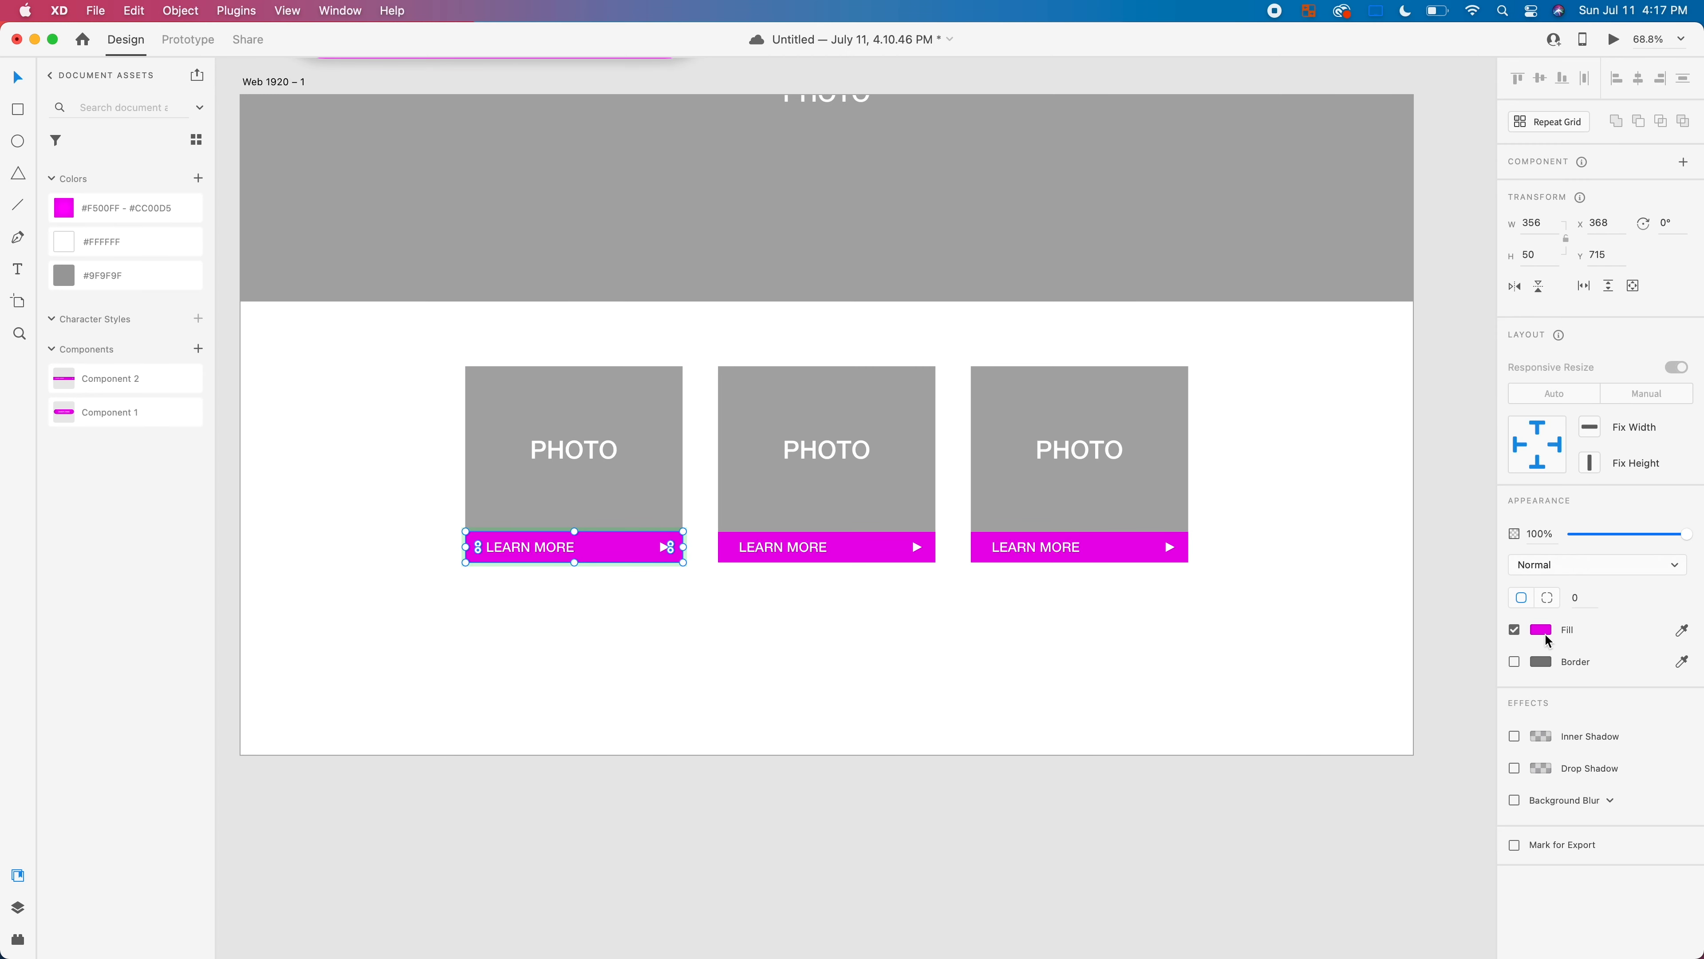
{"action": "scroll", "coordinate": [919, 268], "scroll_direction": "up", "scroll_amount": 3}
{"action": "left_click", "coordinate": [563, 103]}
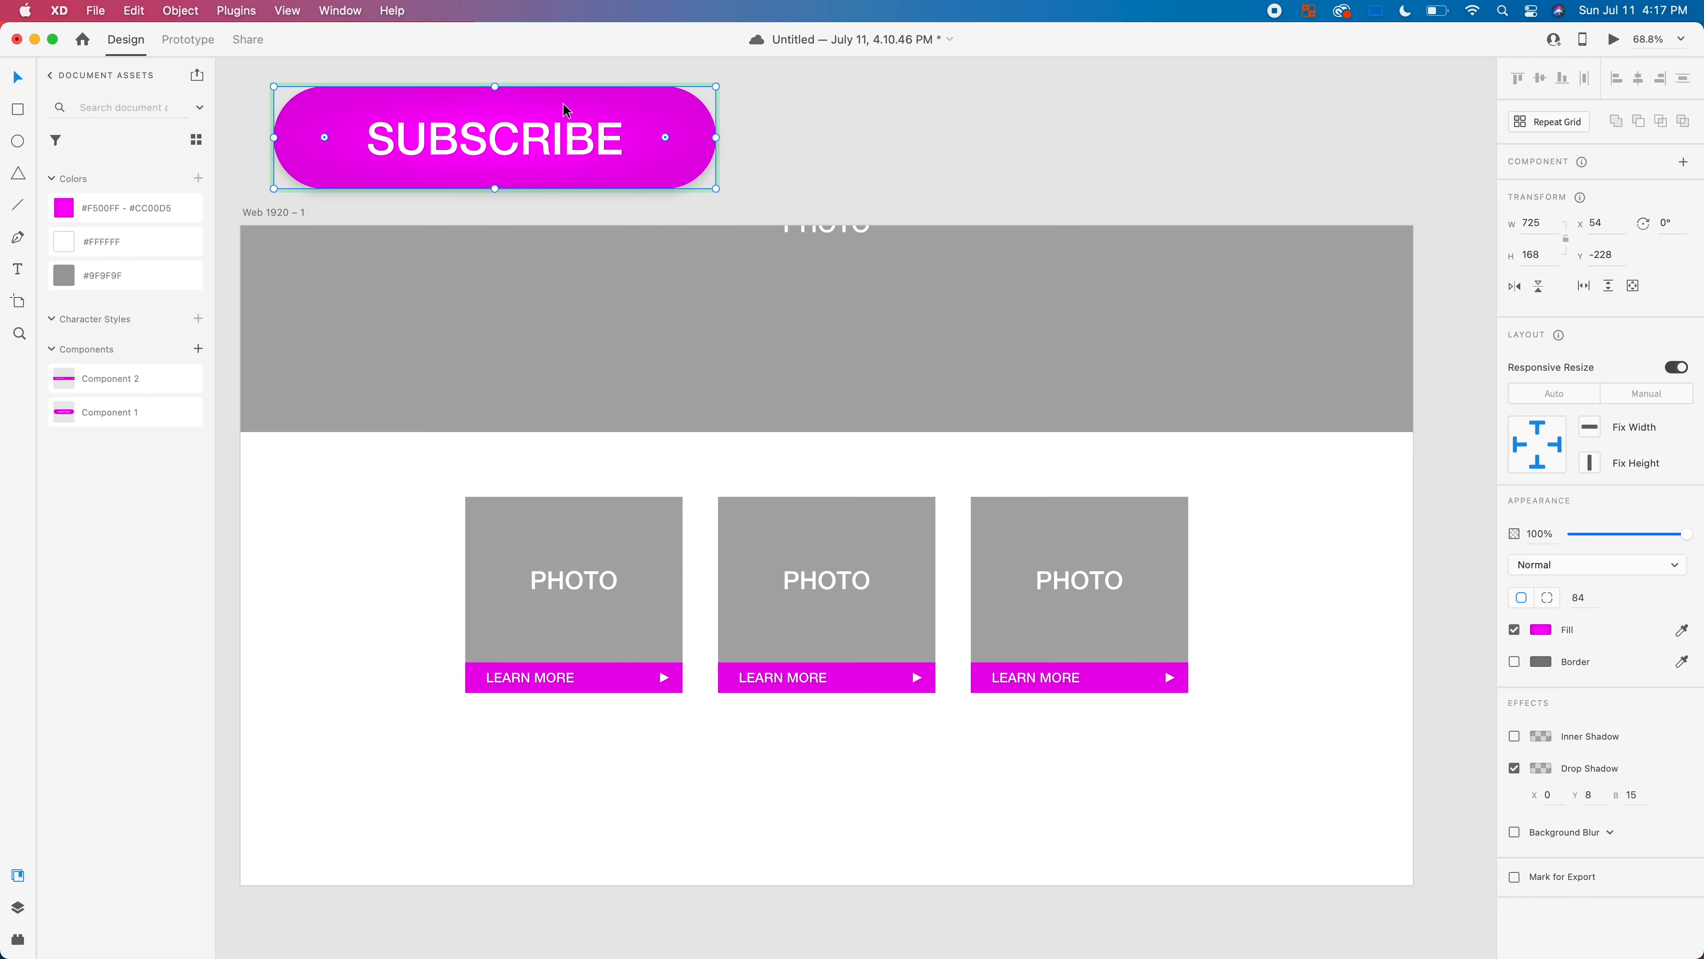
{"action": "left_click", "coordinate": [1008, 195]}
{"action": "left_click", "coordinate": [621, 117]}
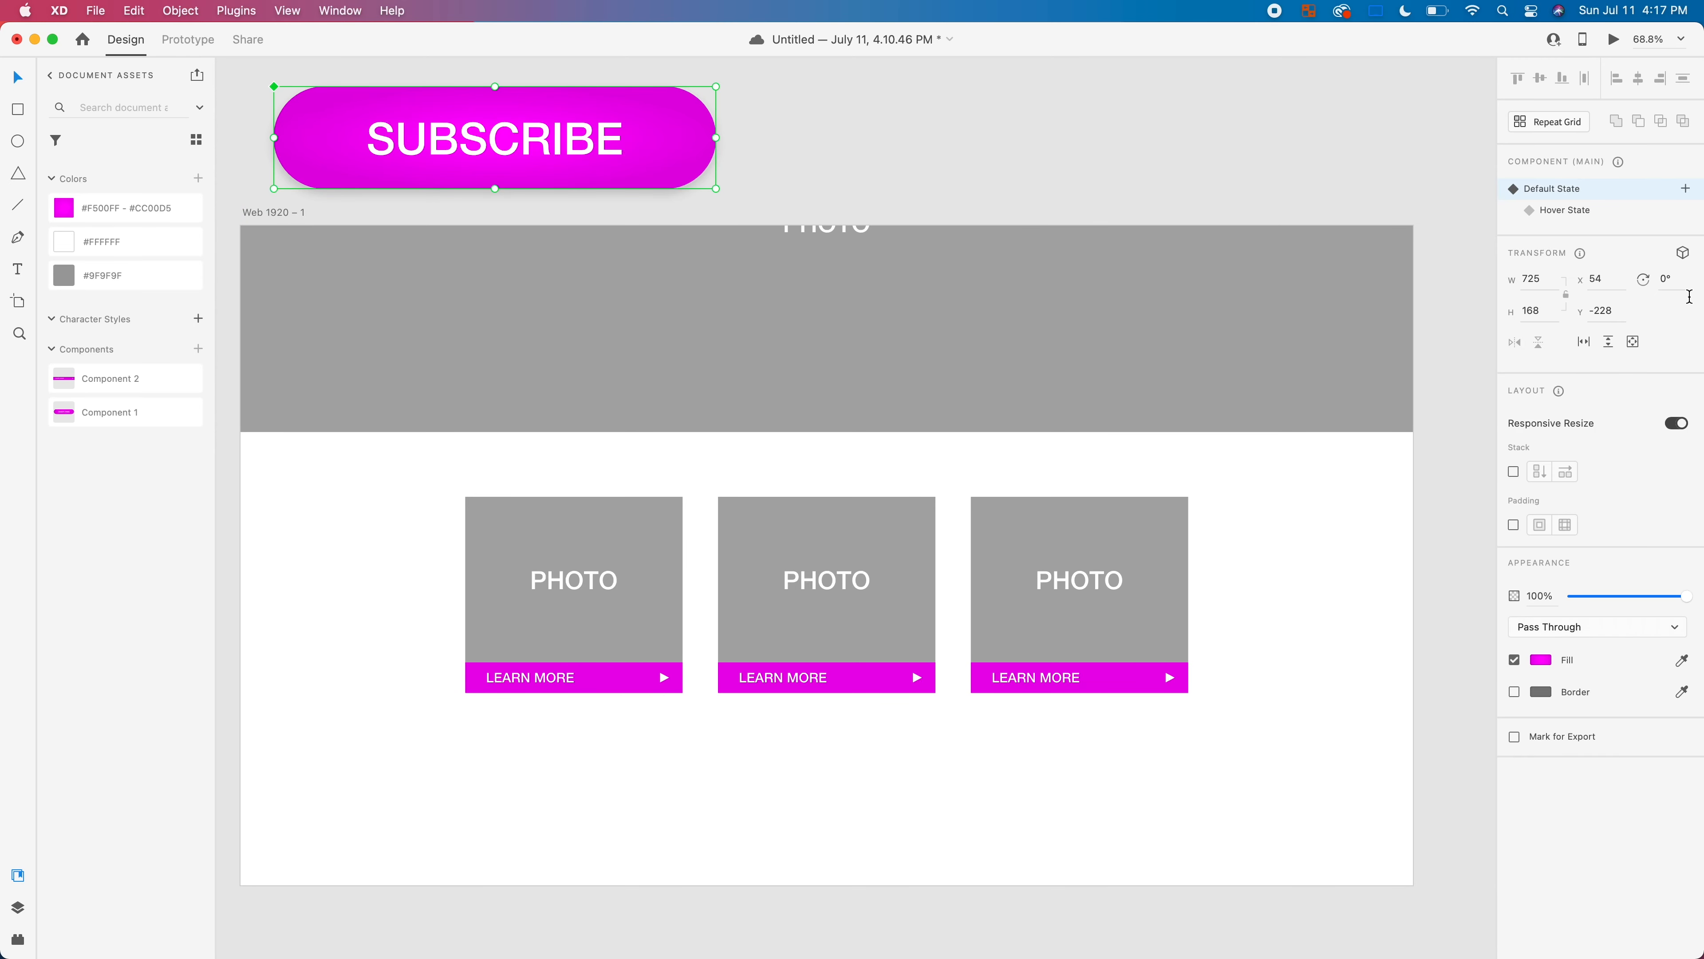
{"action": "left_click", "coordinate": [1620, 213]}
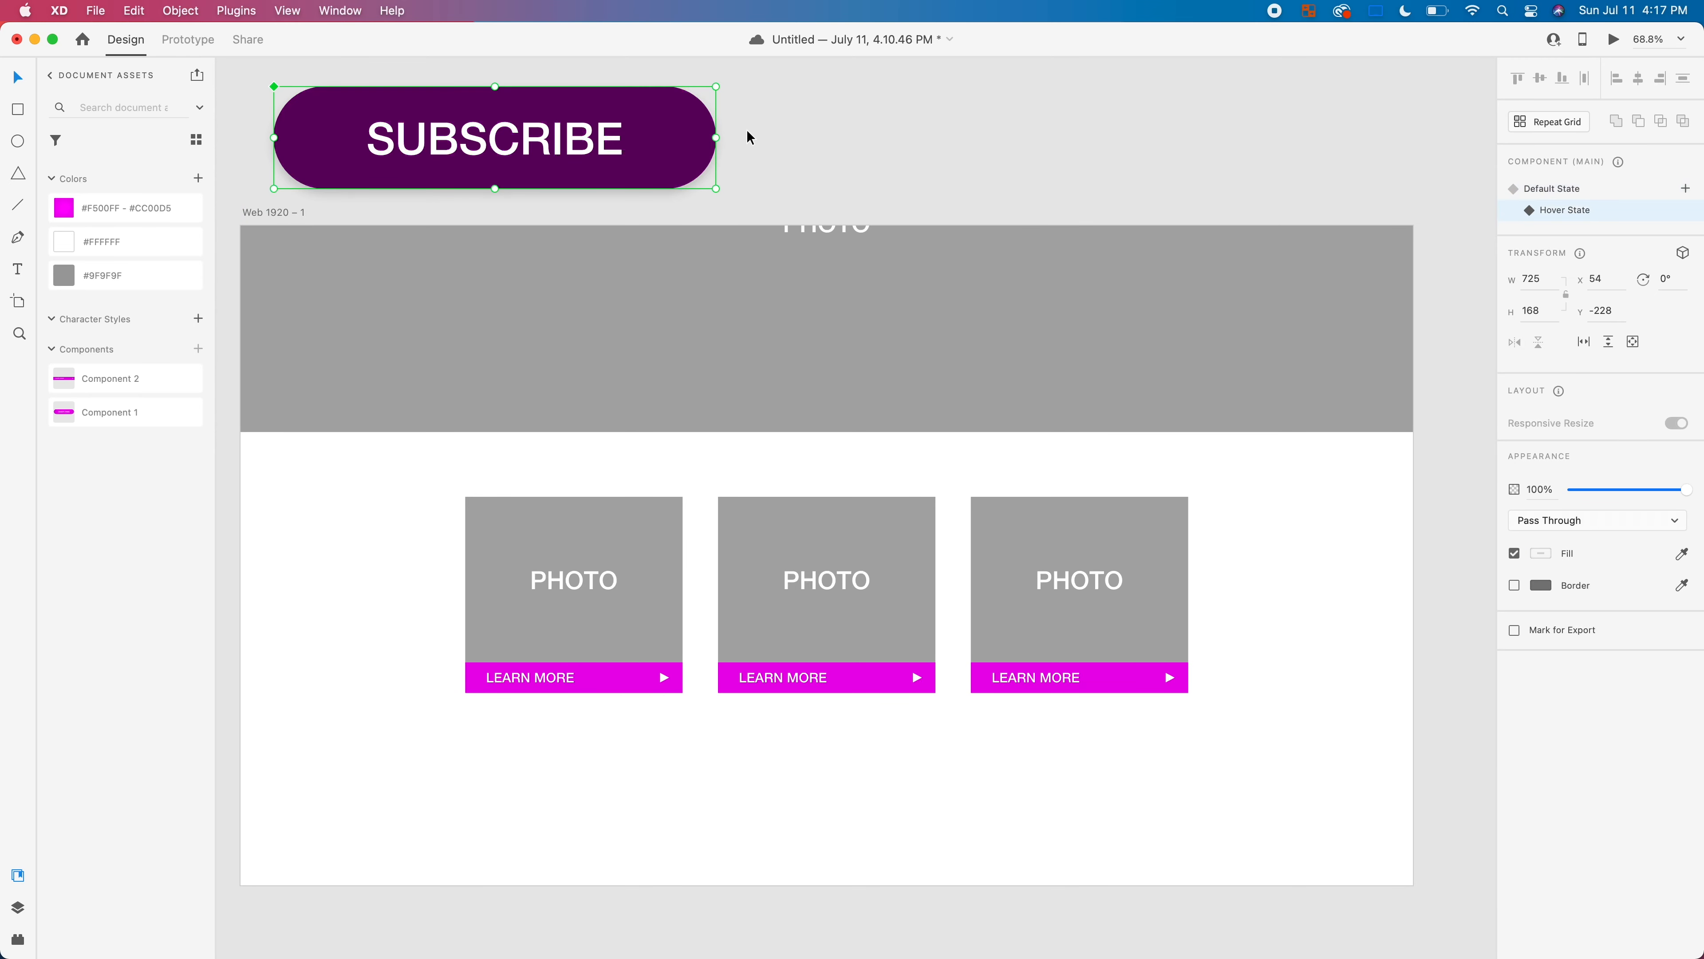
{"action": "left_click", "coordinate": [198, 178]}
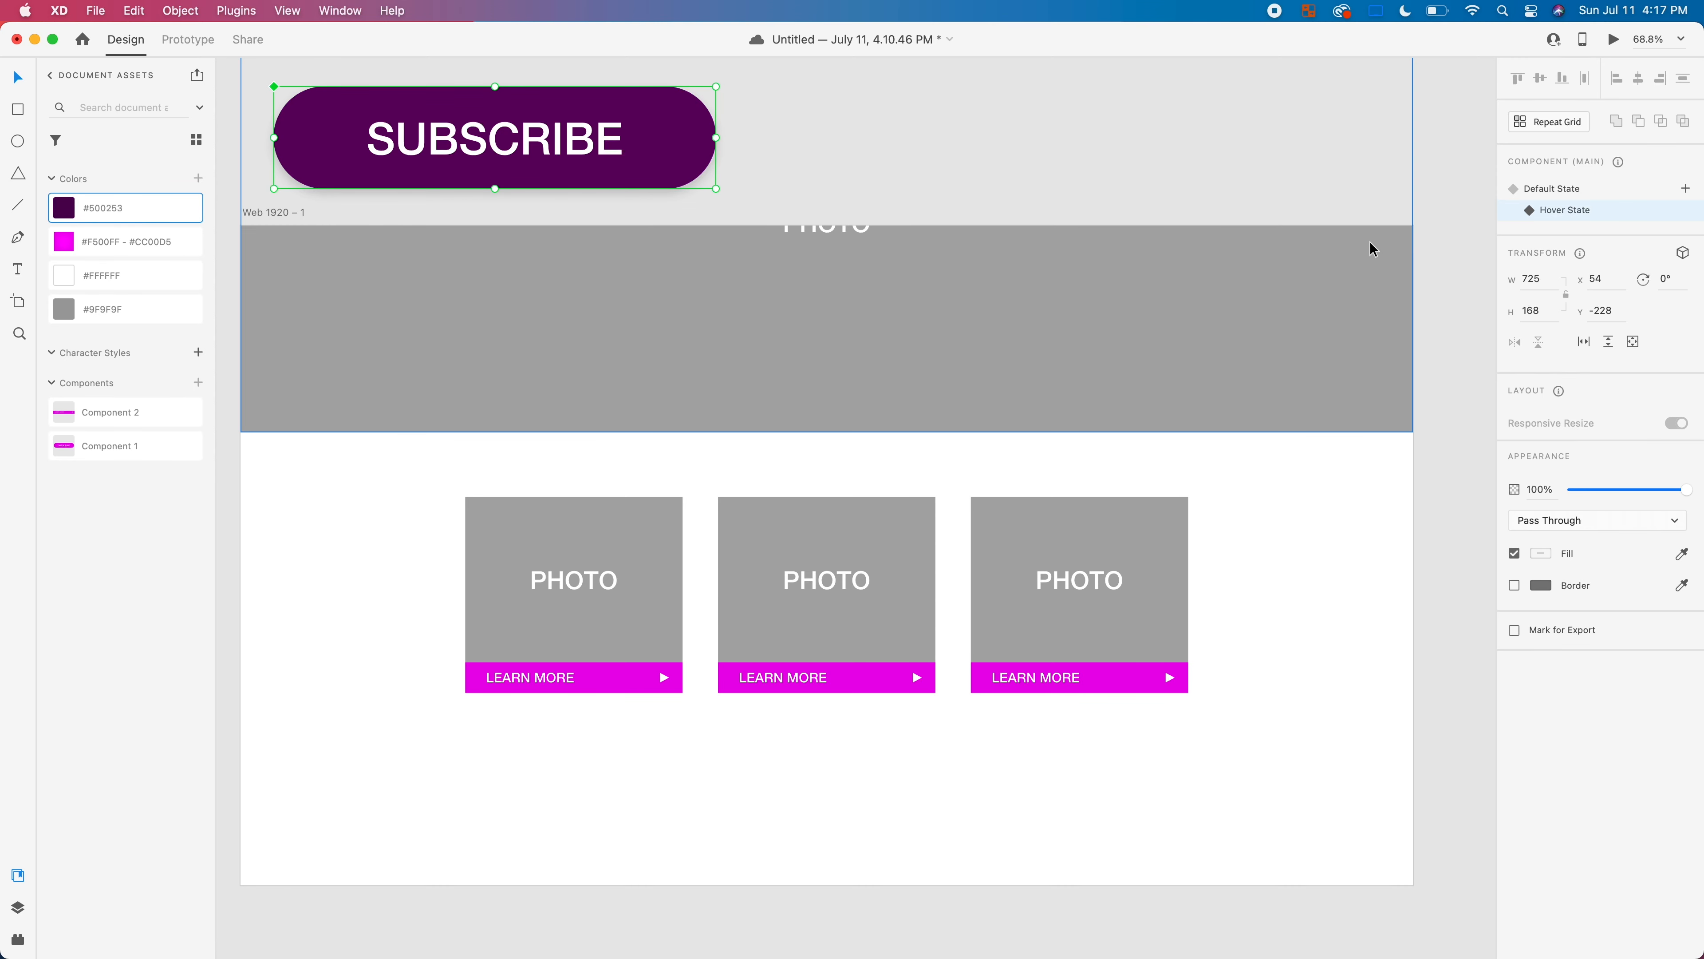
{"action": "left_click", "coordinate": [1563, 189]}
{"action": "left_click", "coordinate": [706, 824]}
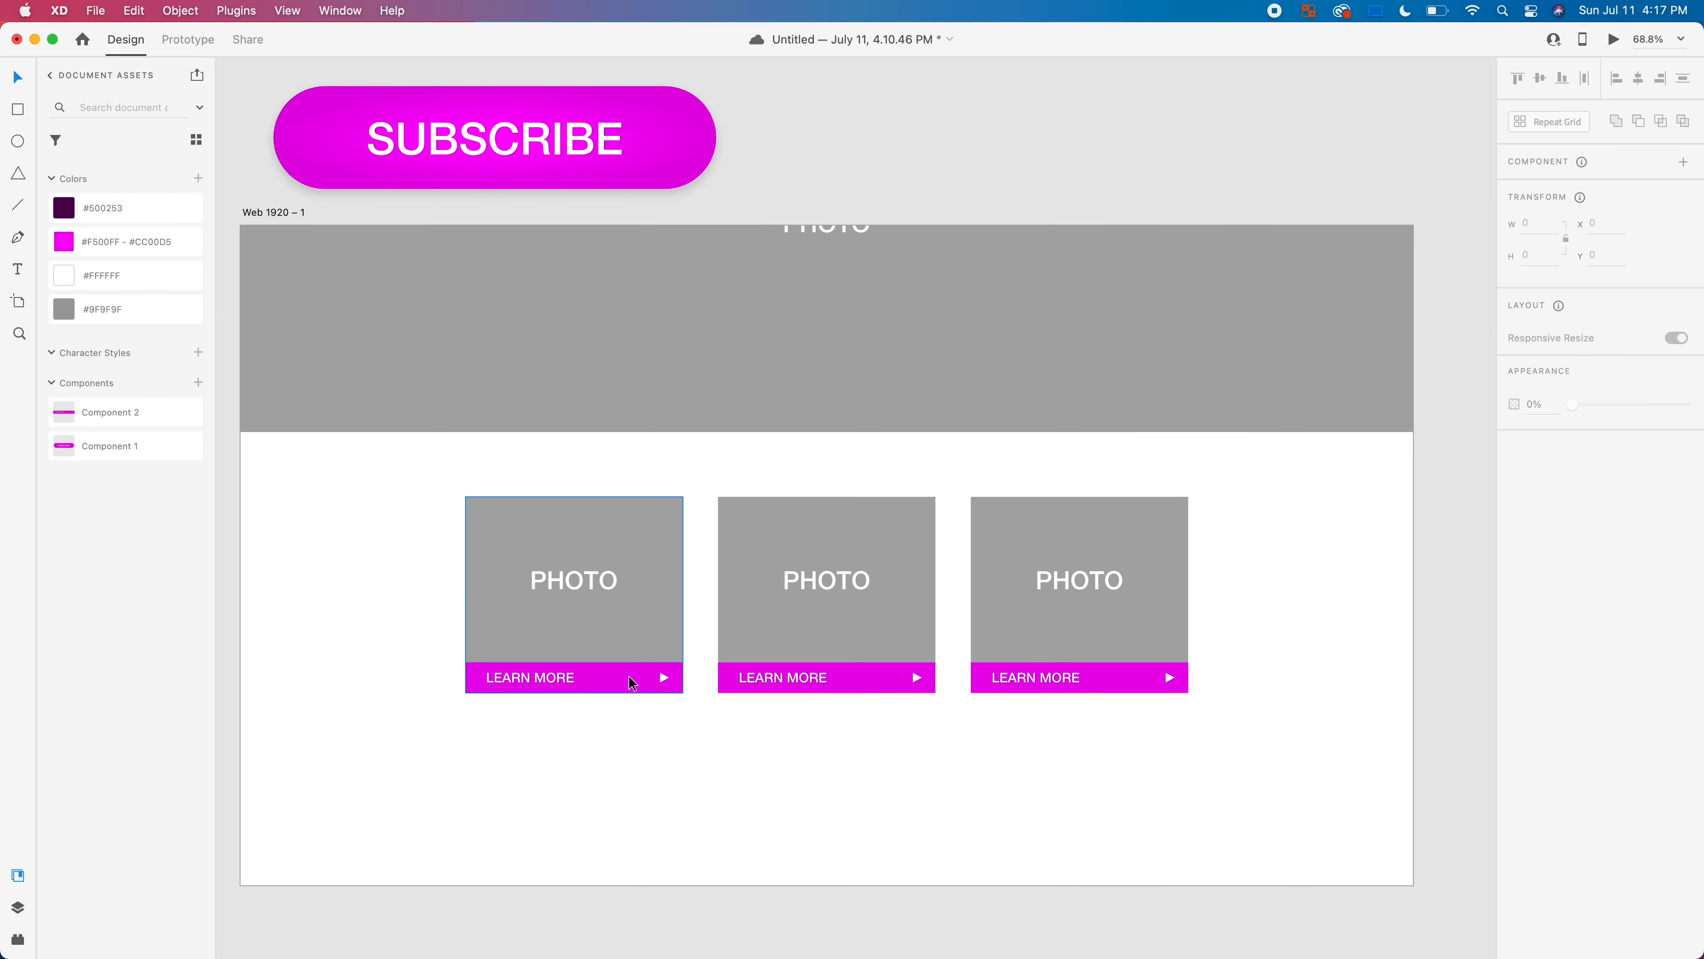
{"action": "double_click", "coordinate": [629, 676]}
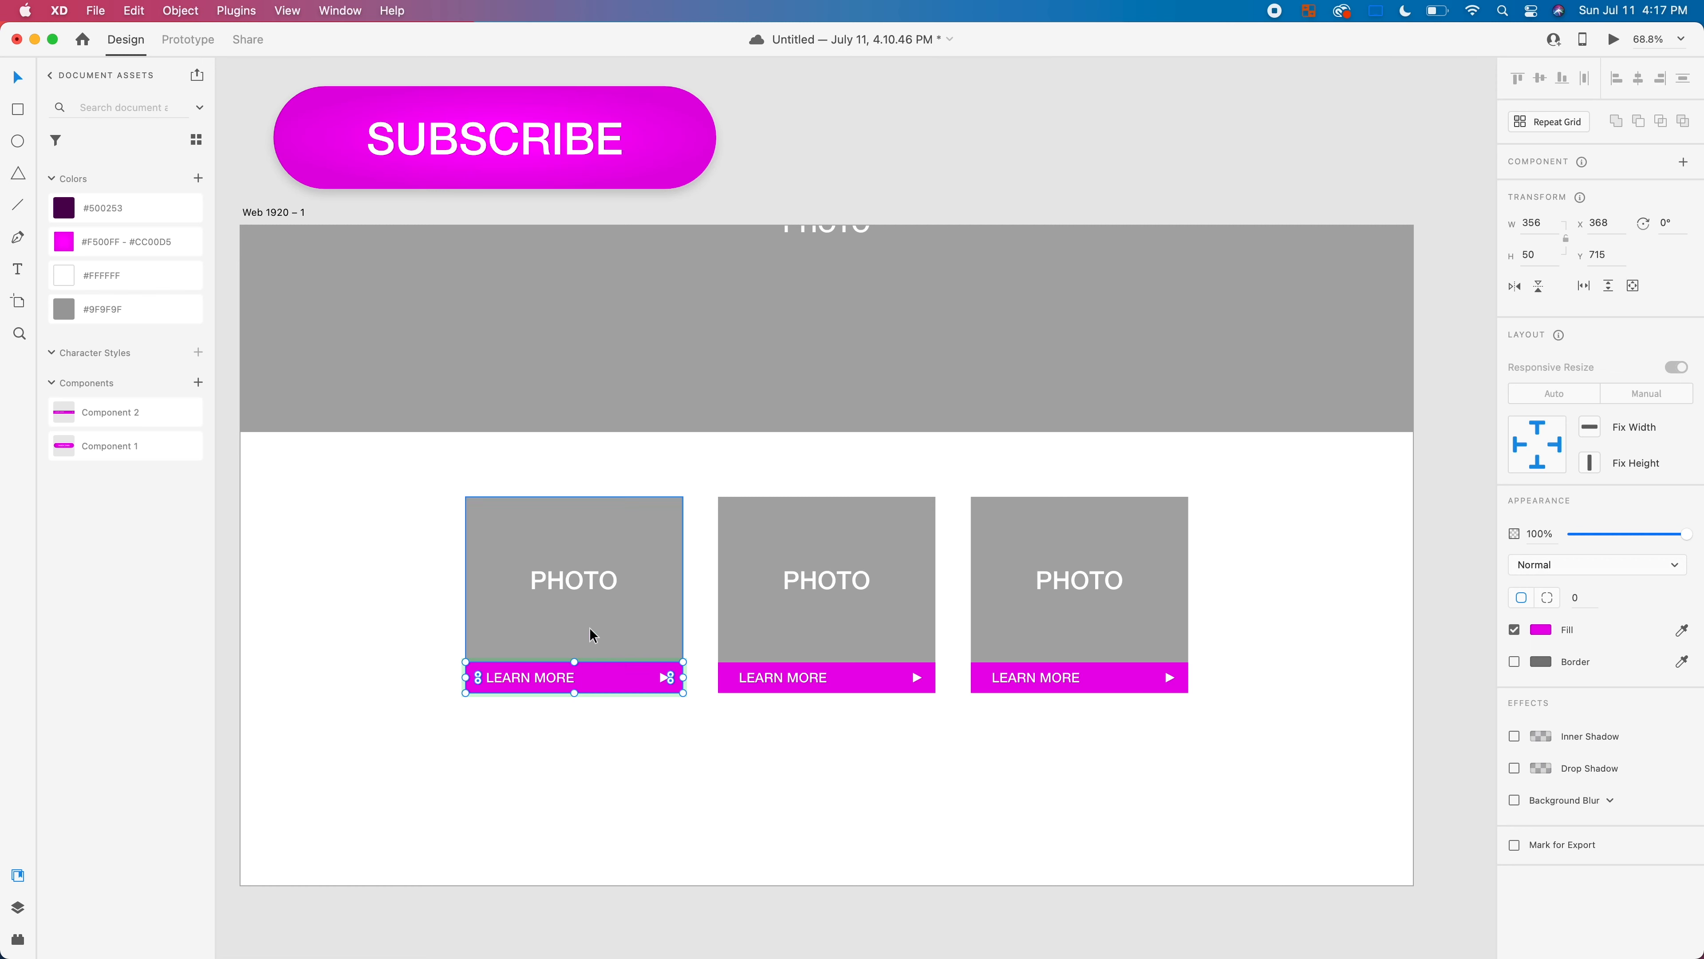
{"action": "left_click", "coordinate": [144, 200]}
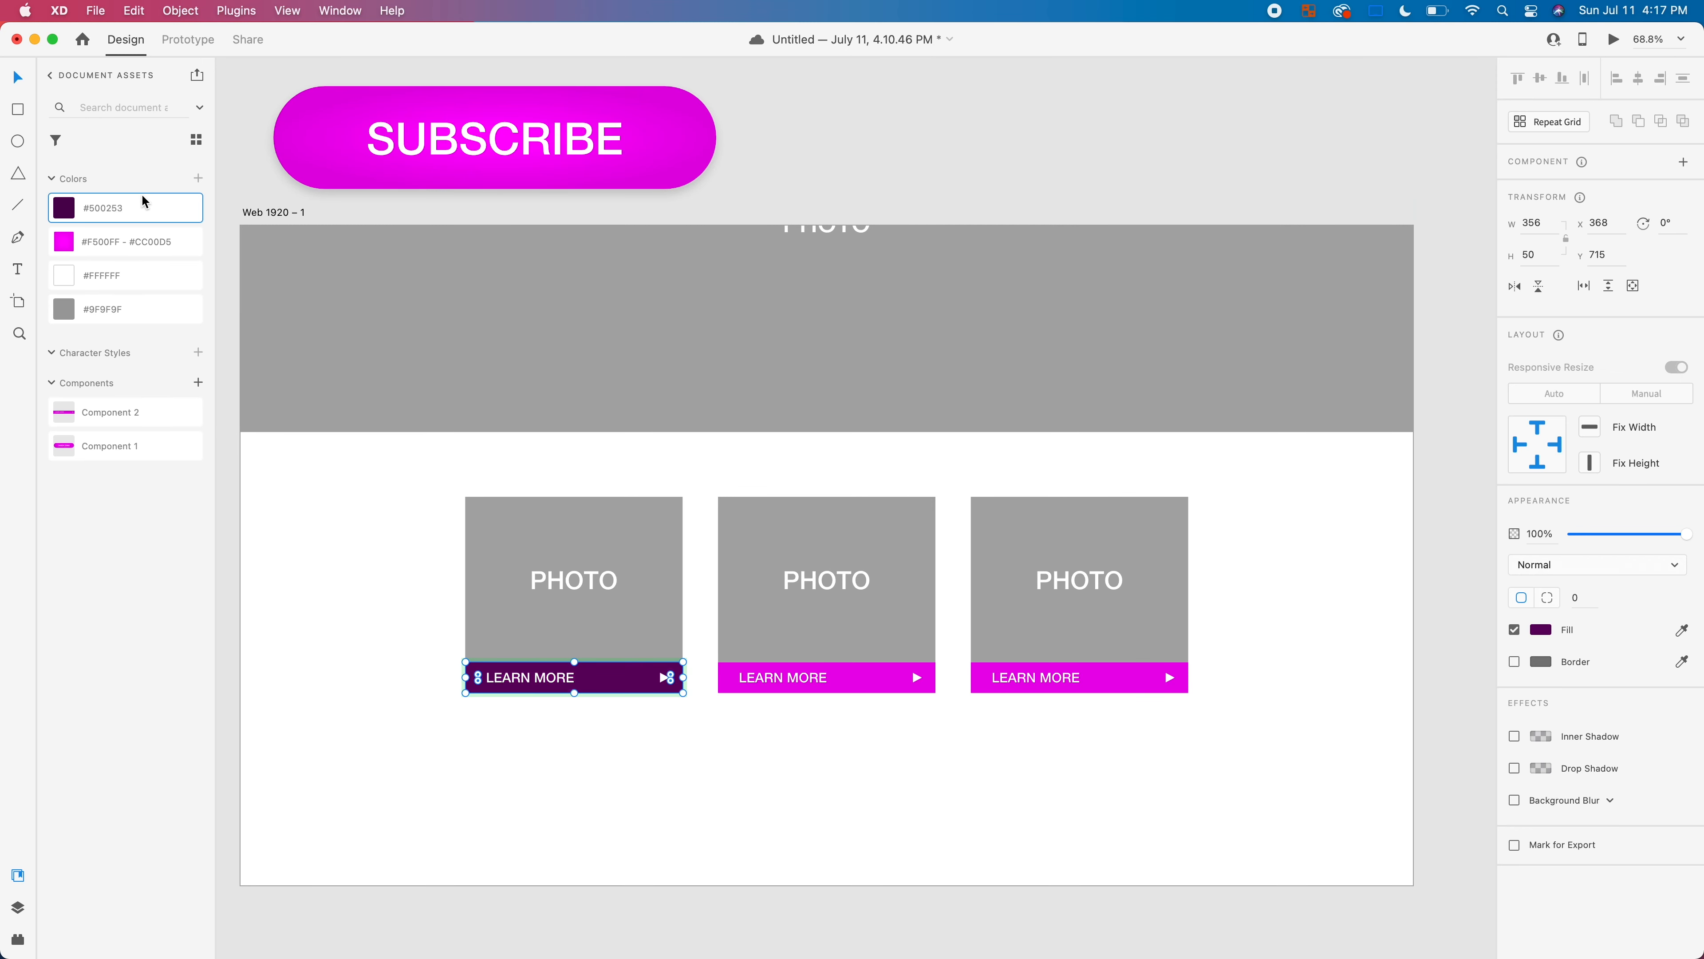
{"action": "key", "text": "super+z"}
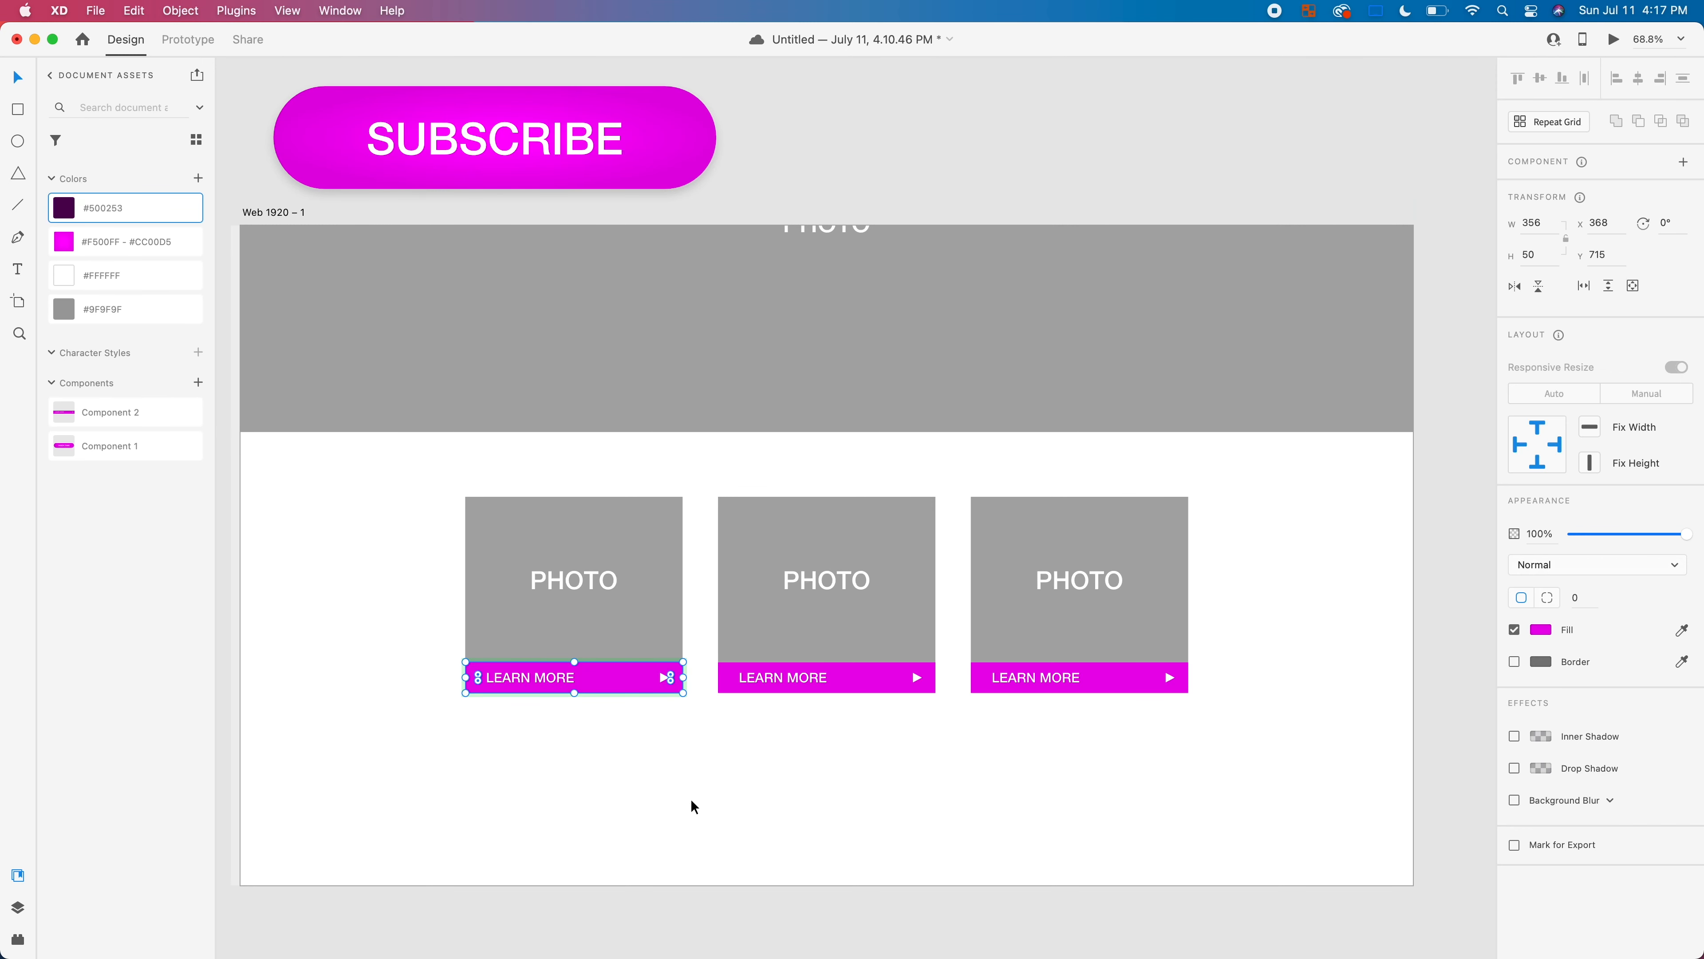
{"action": "left_click", "coordinate": [694, 798]}
Step: Fill the background of the first LEARN MORE button's Hover State with #500253 and return the component to its Default State
{"action": "double_click", "coordinate": [623, 686]}
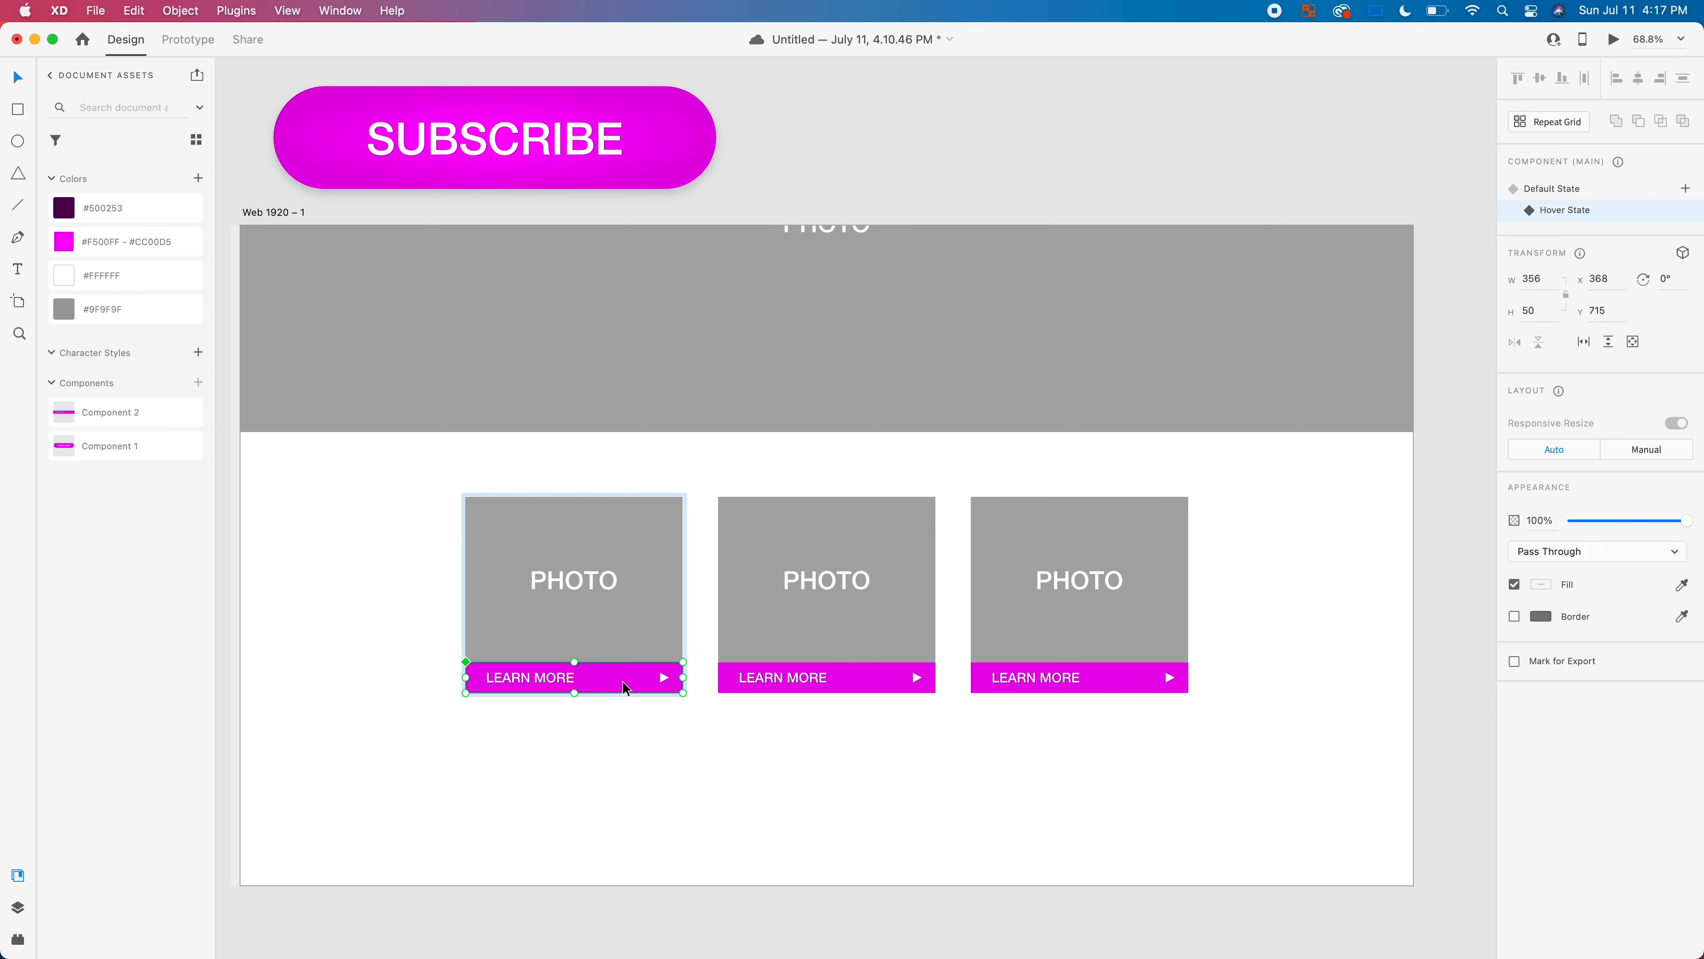
{"action": "double_click", "coordinate": [623, 686]}
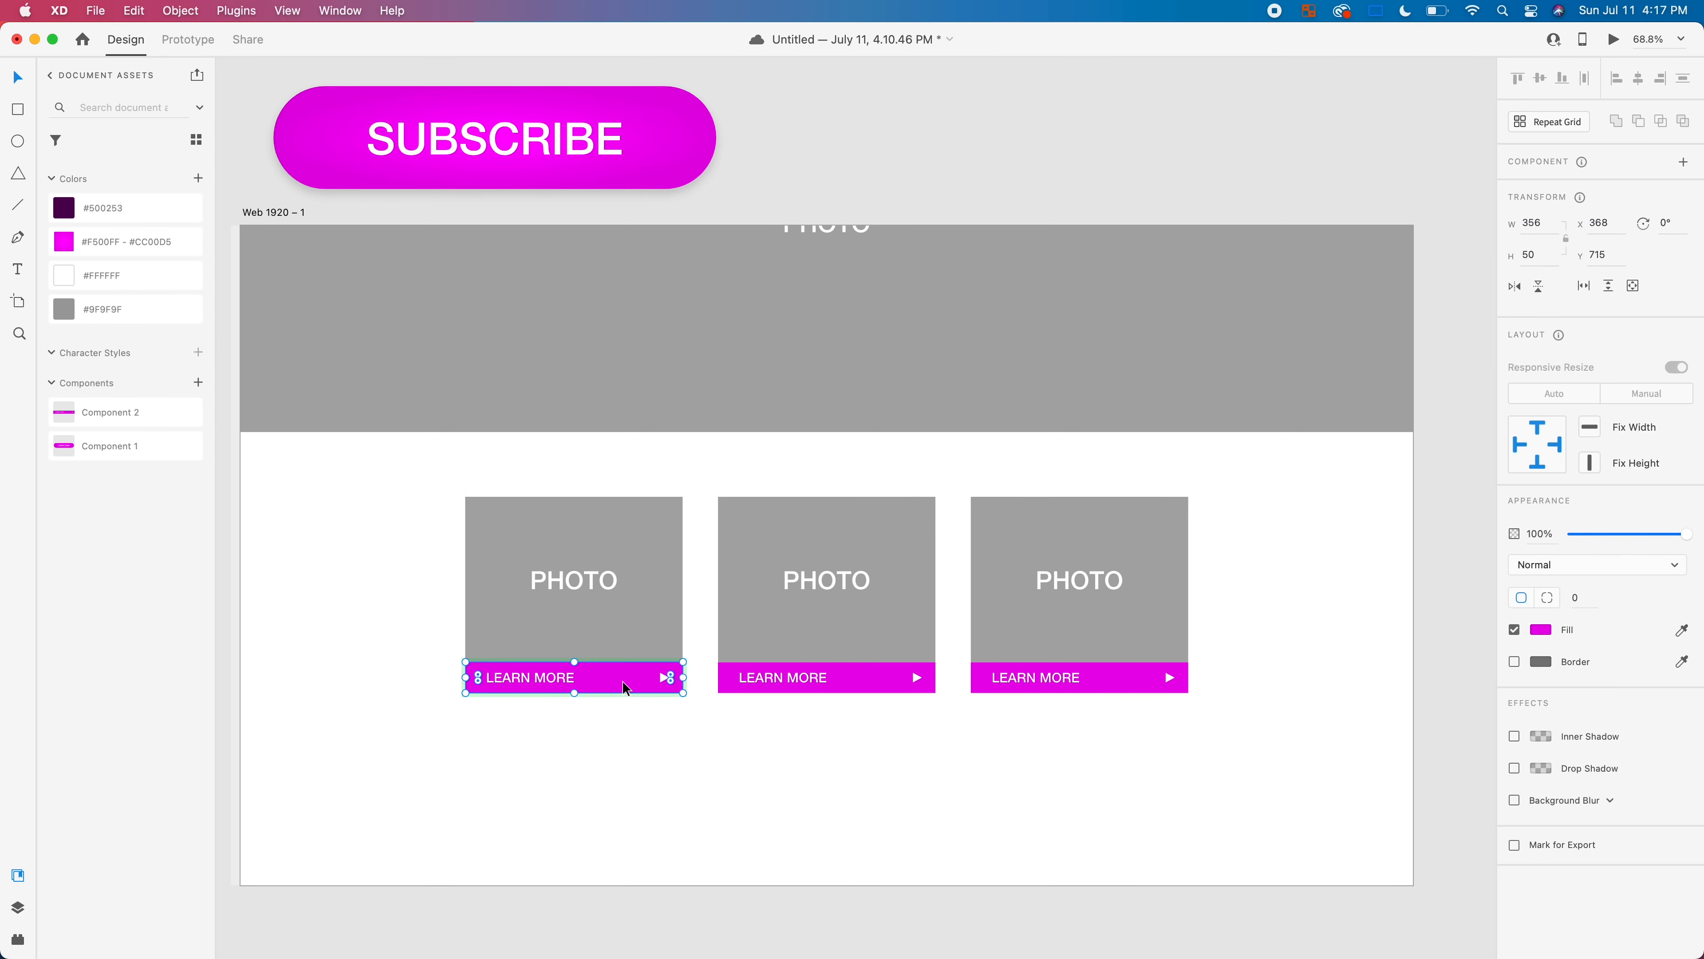
{"action": "left_click", "coordinate": [150, 214]}
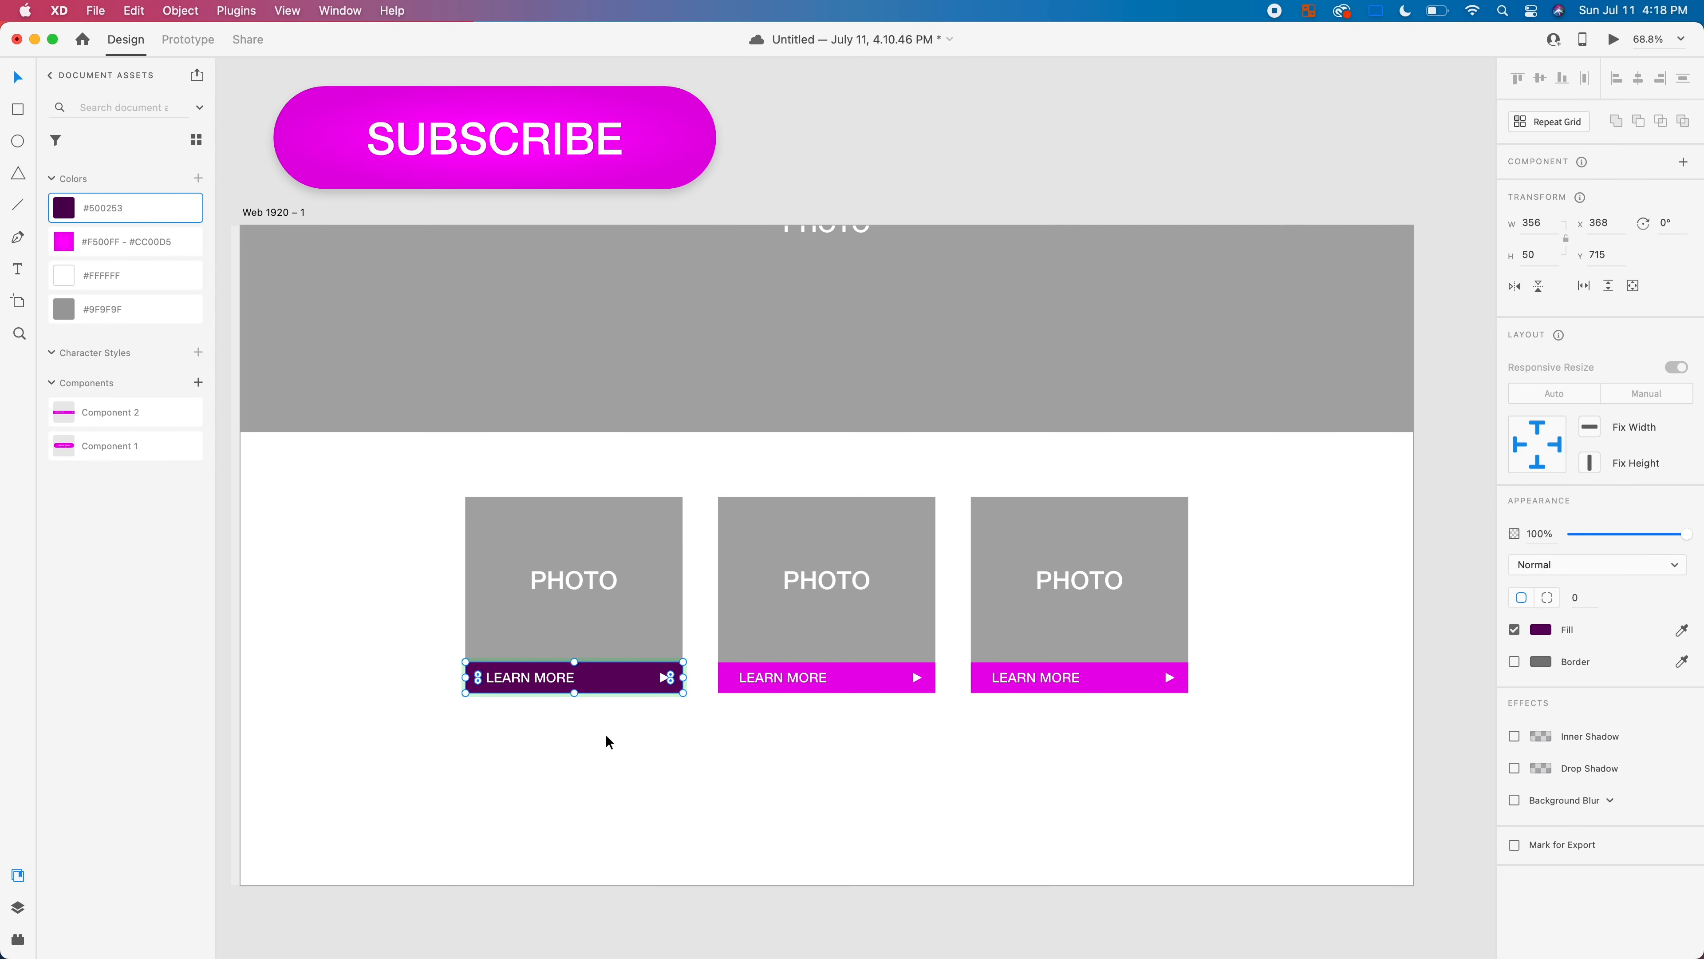
{"action": "key", "text": "Escape"}
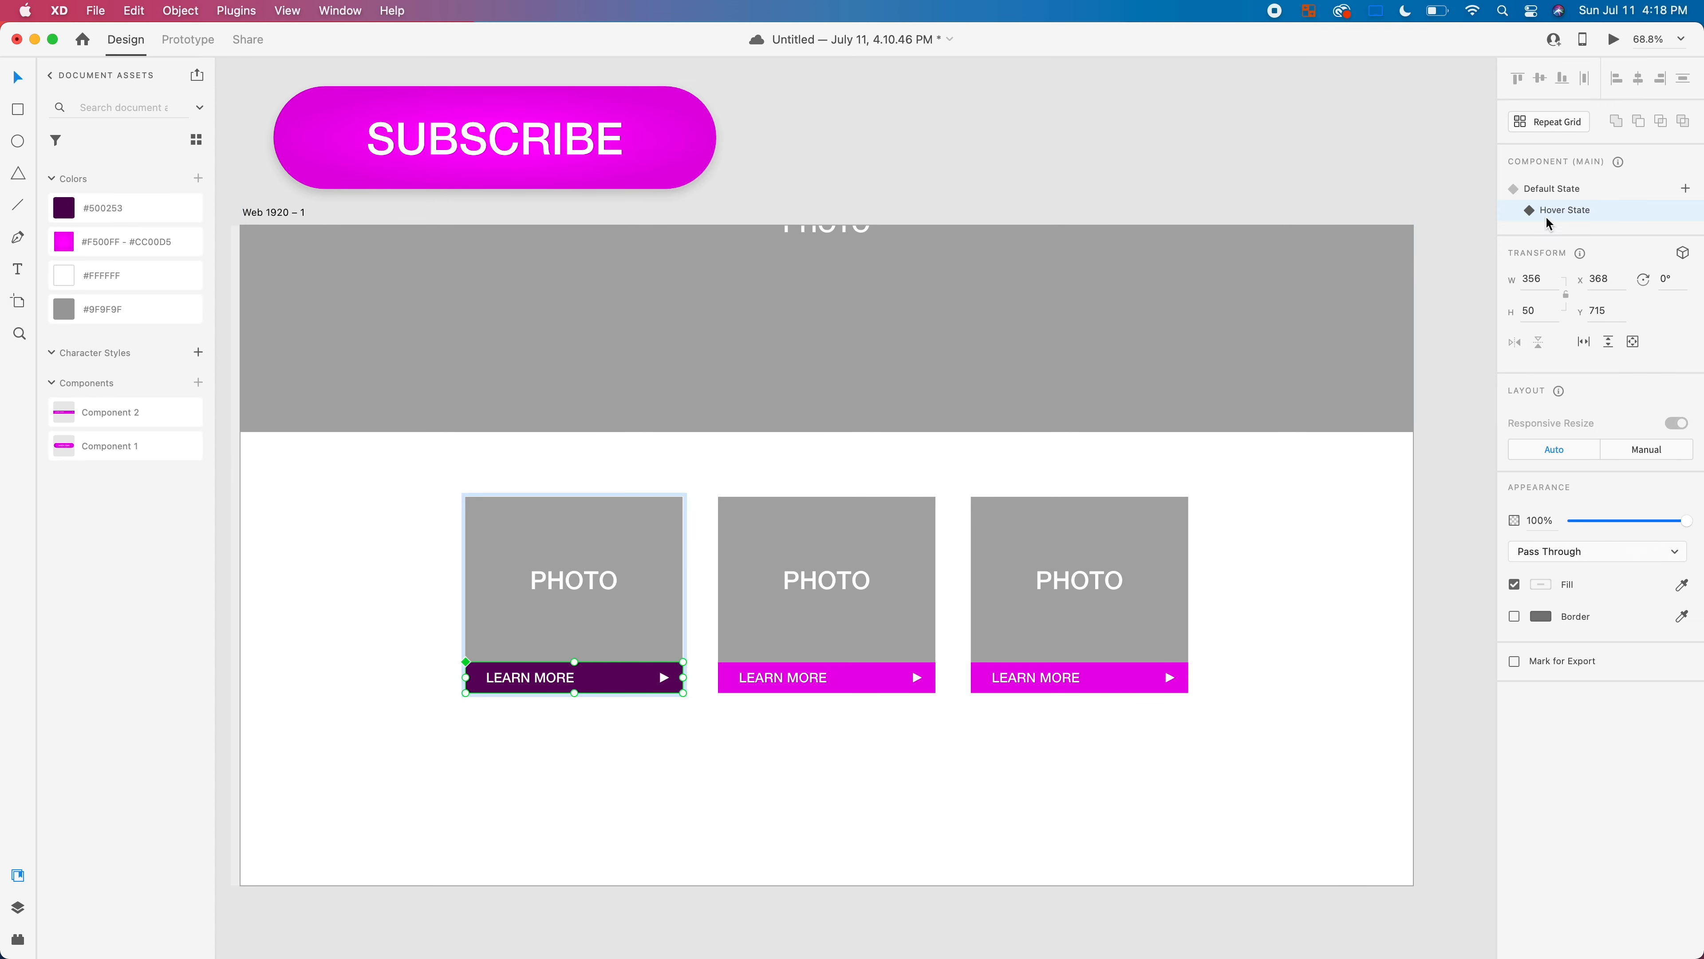
{"action": "left_click", "coordinate": [1559, 191]}
{"action": "key", "text": "Escape"}
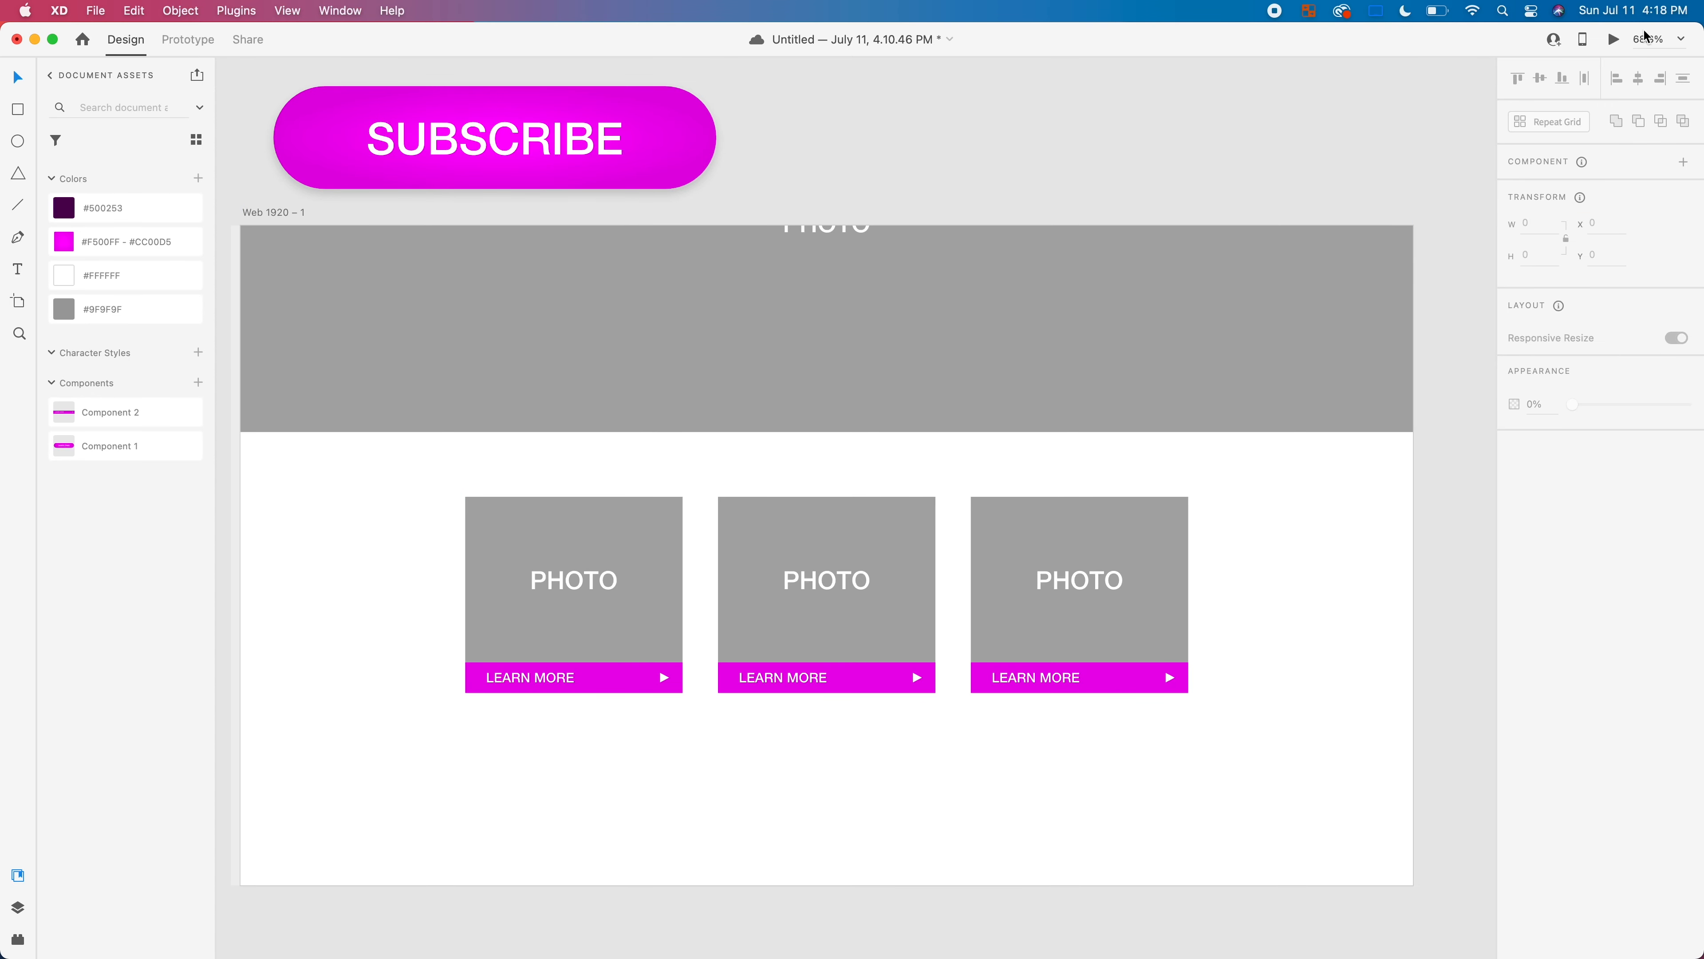
Step: Preview the page and test the hover effect on the cards' LEARN MORE buttons
{"action": "left_click", "coordinate": [1614, 40]}
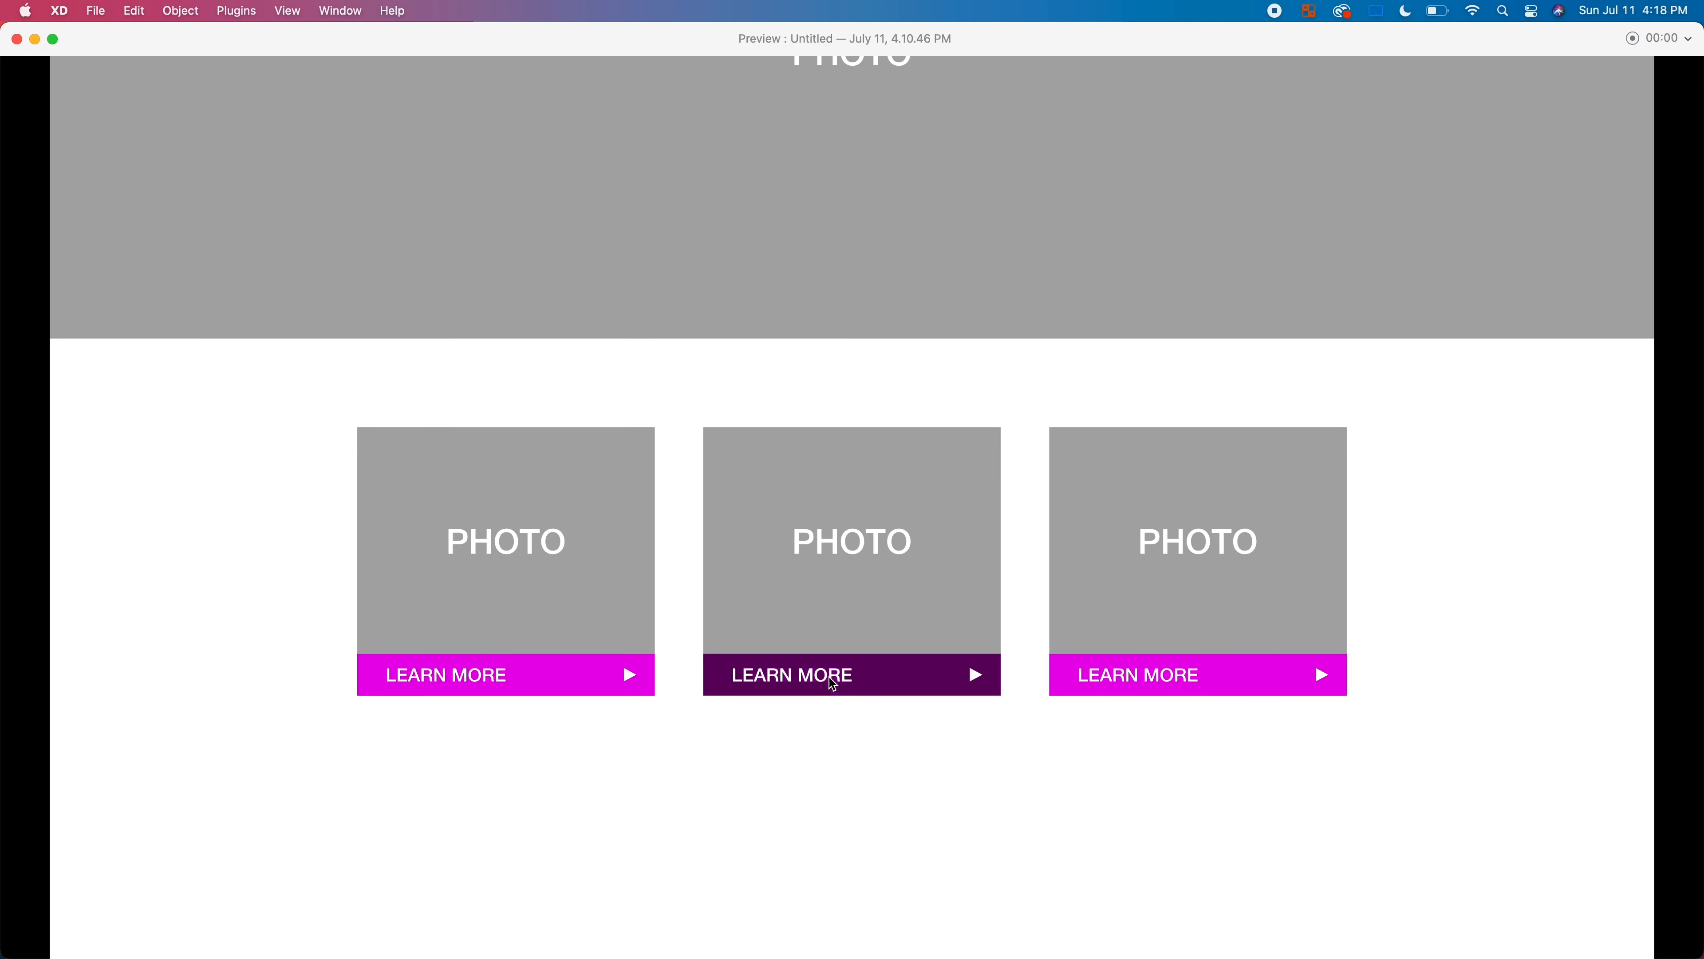
{"action": "left_click", "coordinate": [17, 39]}
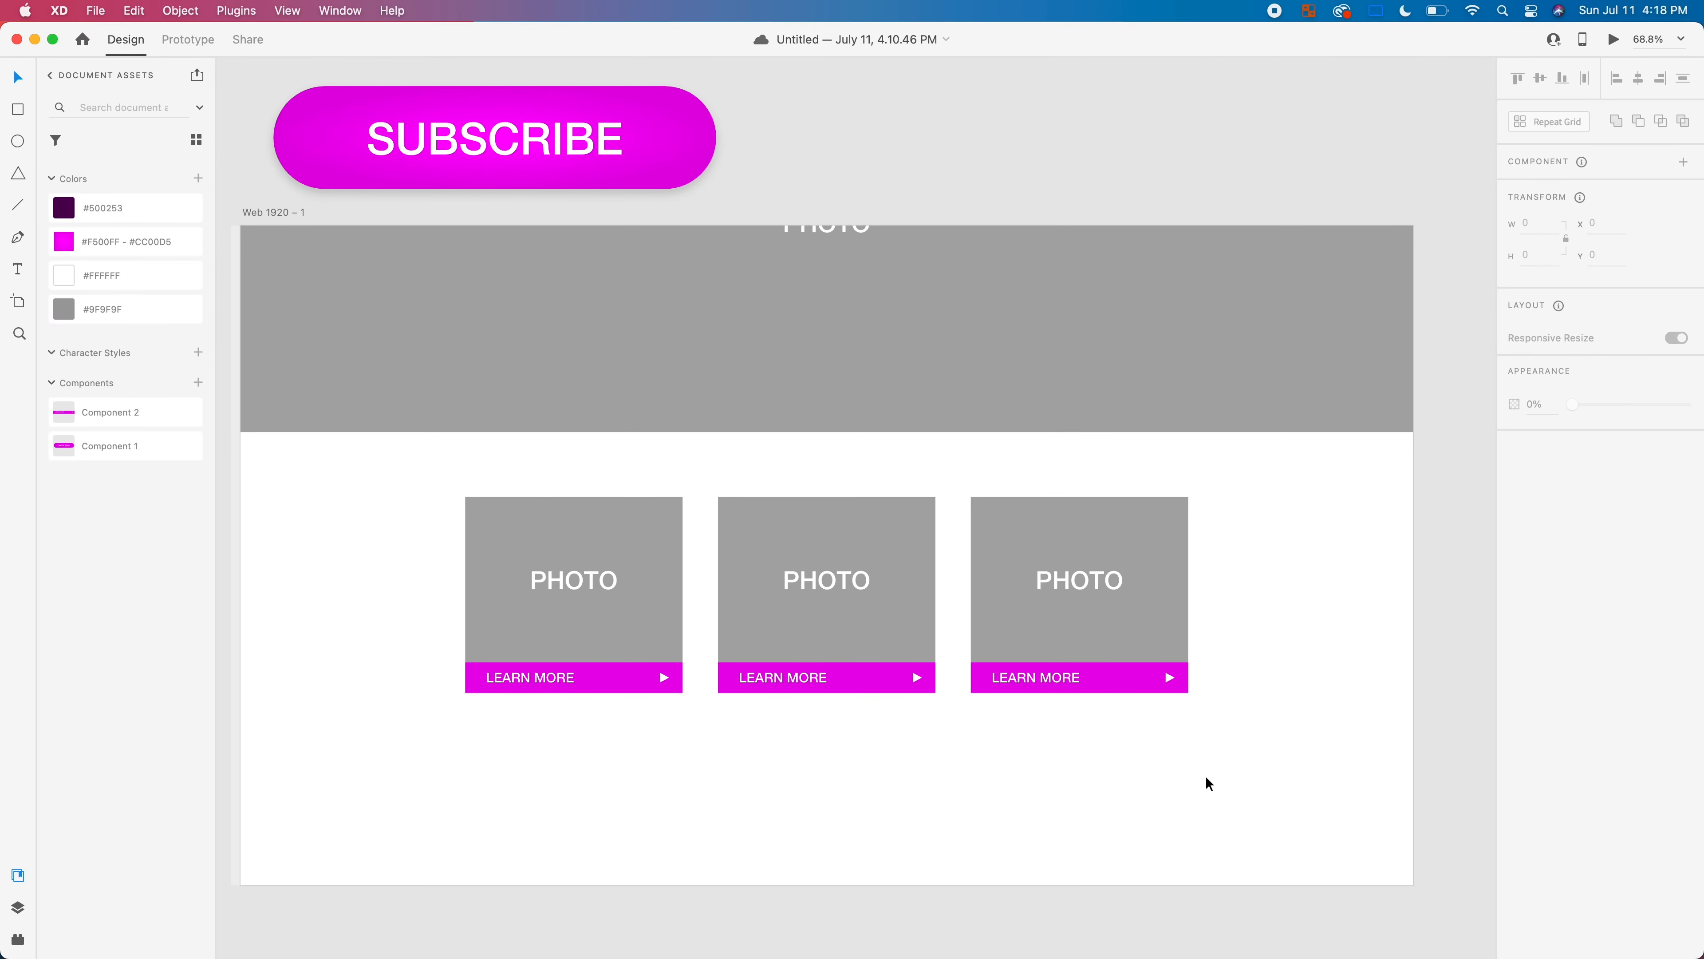
Step: Duplicate the row of three cards directly below the first row, at X 368, Y 829
{"action": "left_click_drag", "start_coordinate": [1205, 783], "coordinate": [407, 495]}
{"action": "left_click_drag", "start_coordinate": [826, 579], "coordinate": [832, 803]}
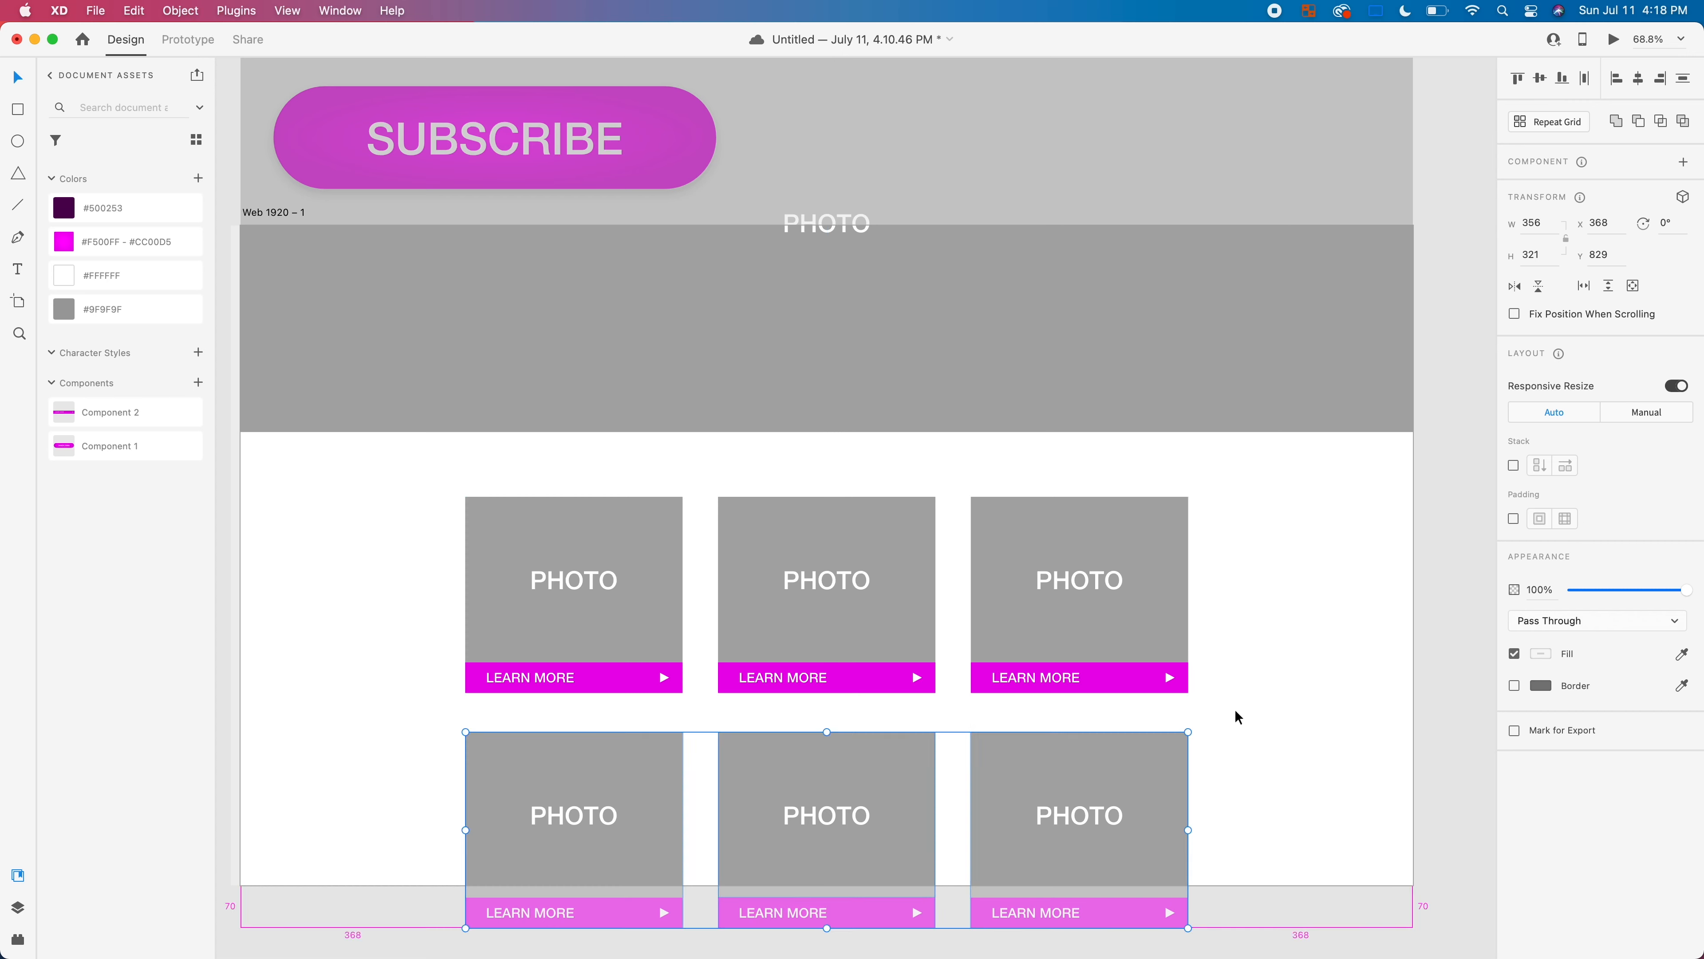
{"action": "left_click", "coordinate": [1236, 712]}
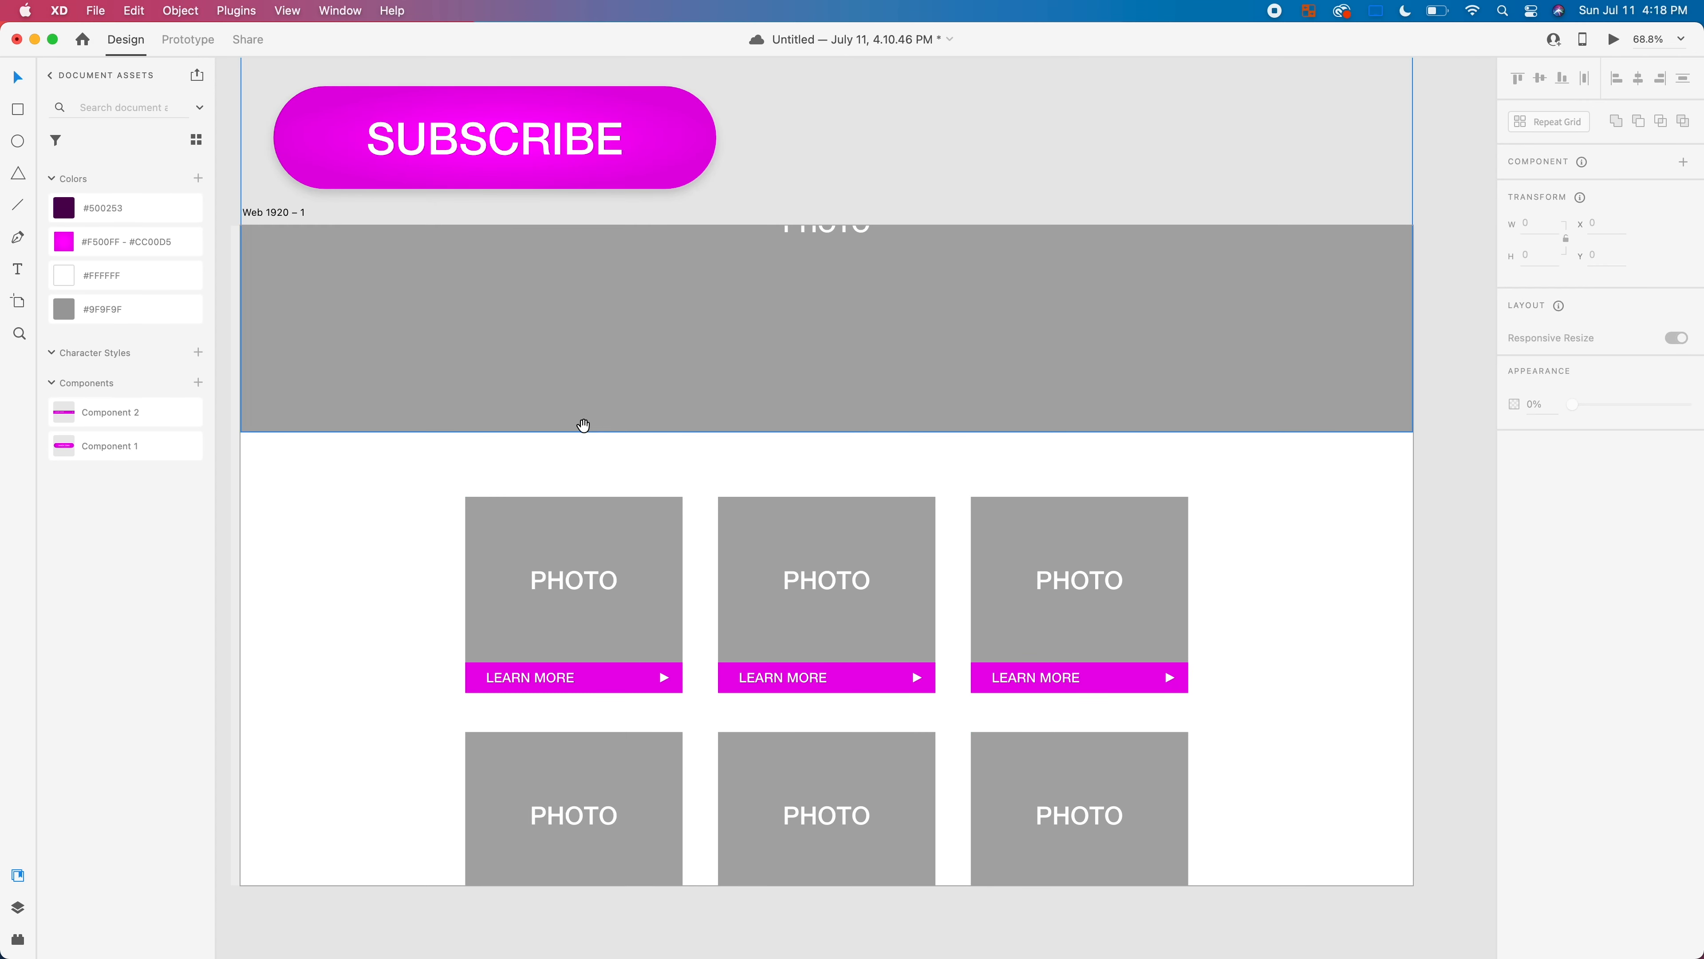
Step: Duplicate the whole Web 1920 artboard beside the original, at X 1996, Y 0
{"action": "left_click_drag", "start_coordinate": [583, 425], "coordinate": [889, 356]}
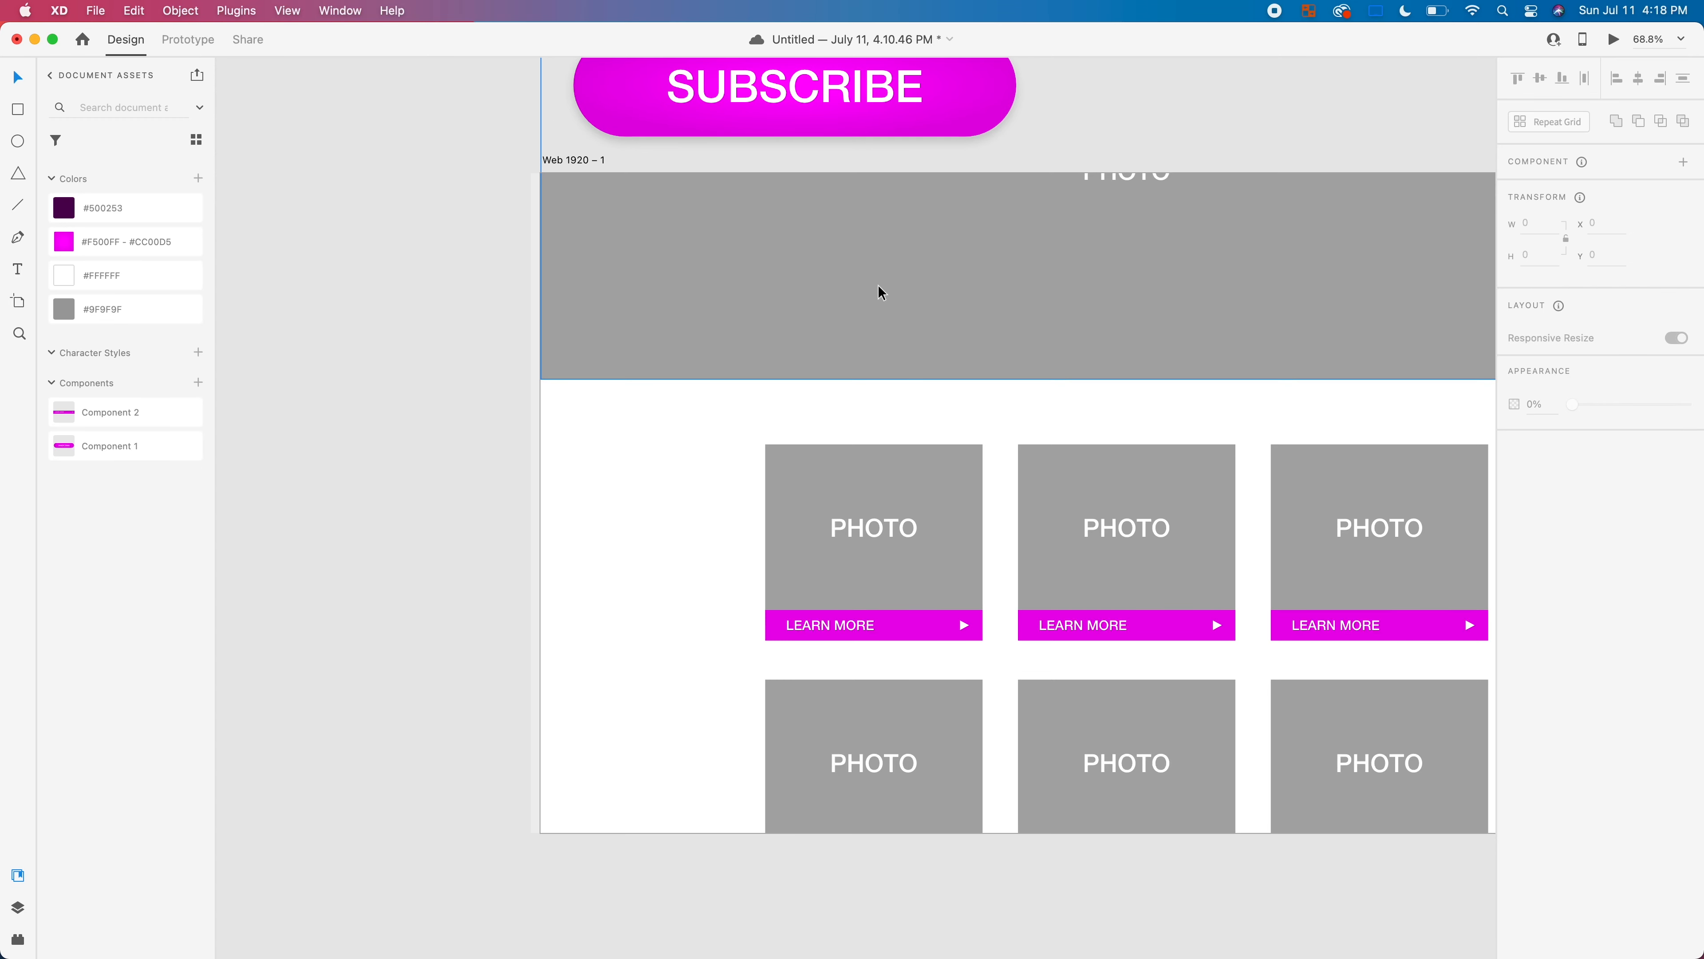
{"action": "scroll", "coordinate": [881, 292], "scroll_direction": "down", "scroll_amount": 5}
{"action": "left_click_drag", "start_coordinate": [1001, 346], "coordinate": [628, 406]}
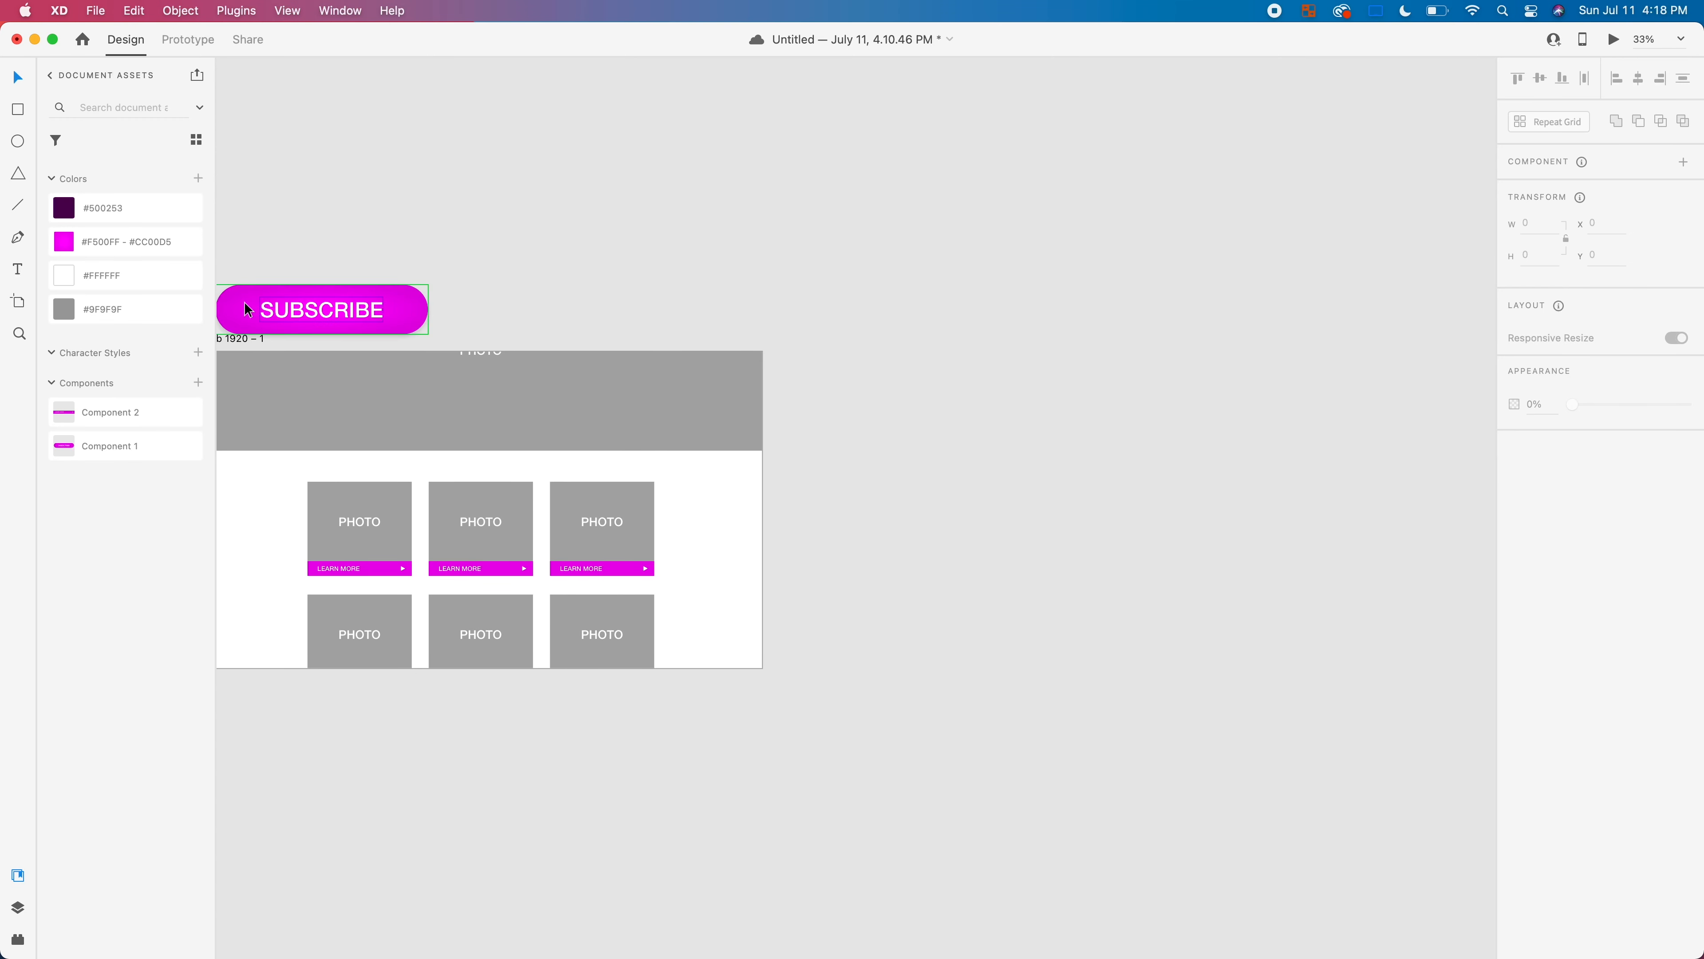
{"action": "scroll", "coordinate": [244, 301], "scroll_direction": "left", "scroll_amount": 2}
{"action": "left_click", "coordinate": [265, 356]}
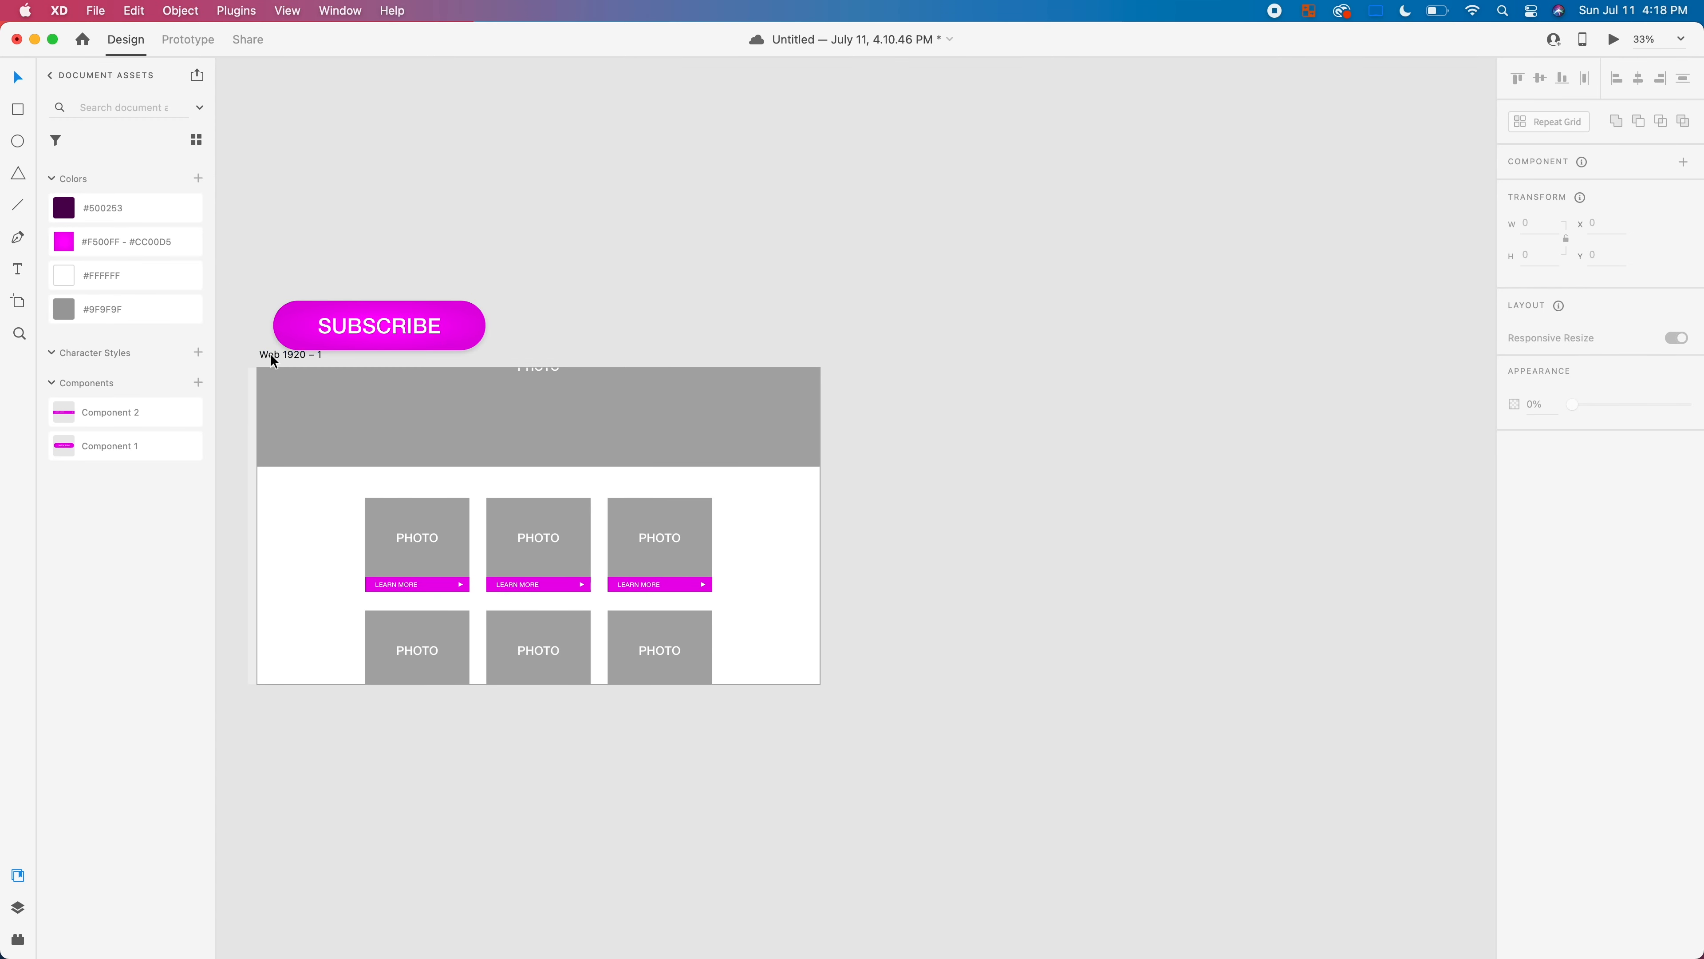
{"action": "left_click_drag", "start_coordinate": [265, 356], "coordinate": [851, 383]}
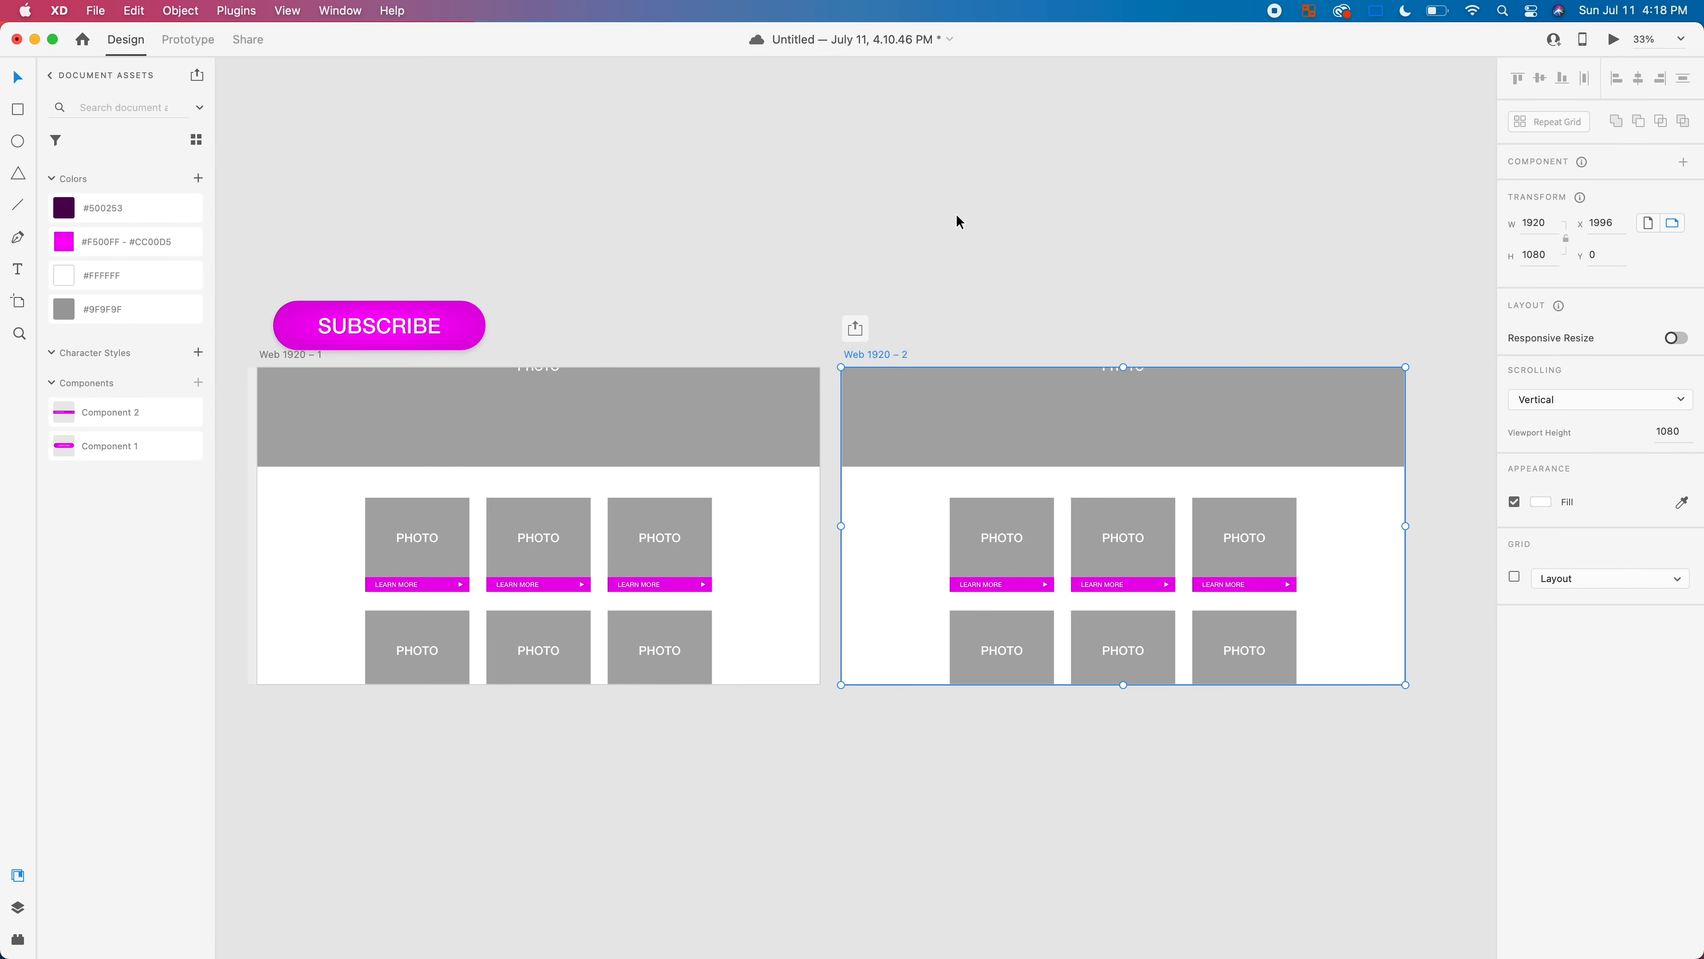
Step: Delete the banner and all six cards from the duplicated artboard
{"action": "left_click_drag", "start_coordinate": [1415, 725], "coordinate": [846, 228]}
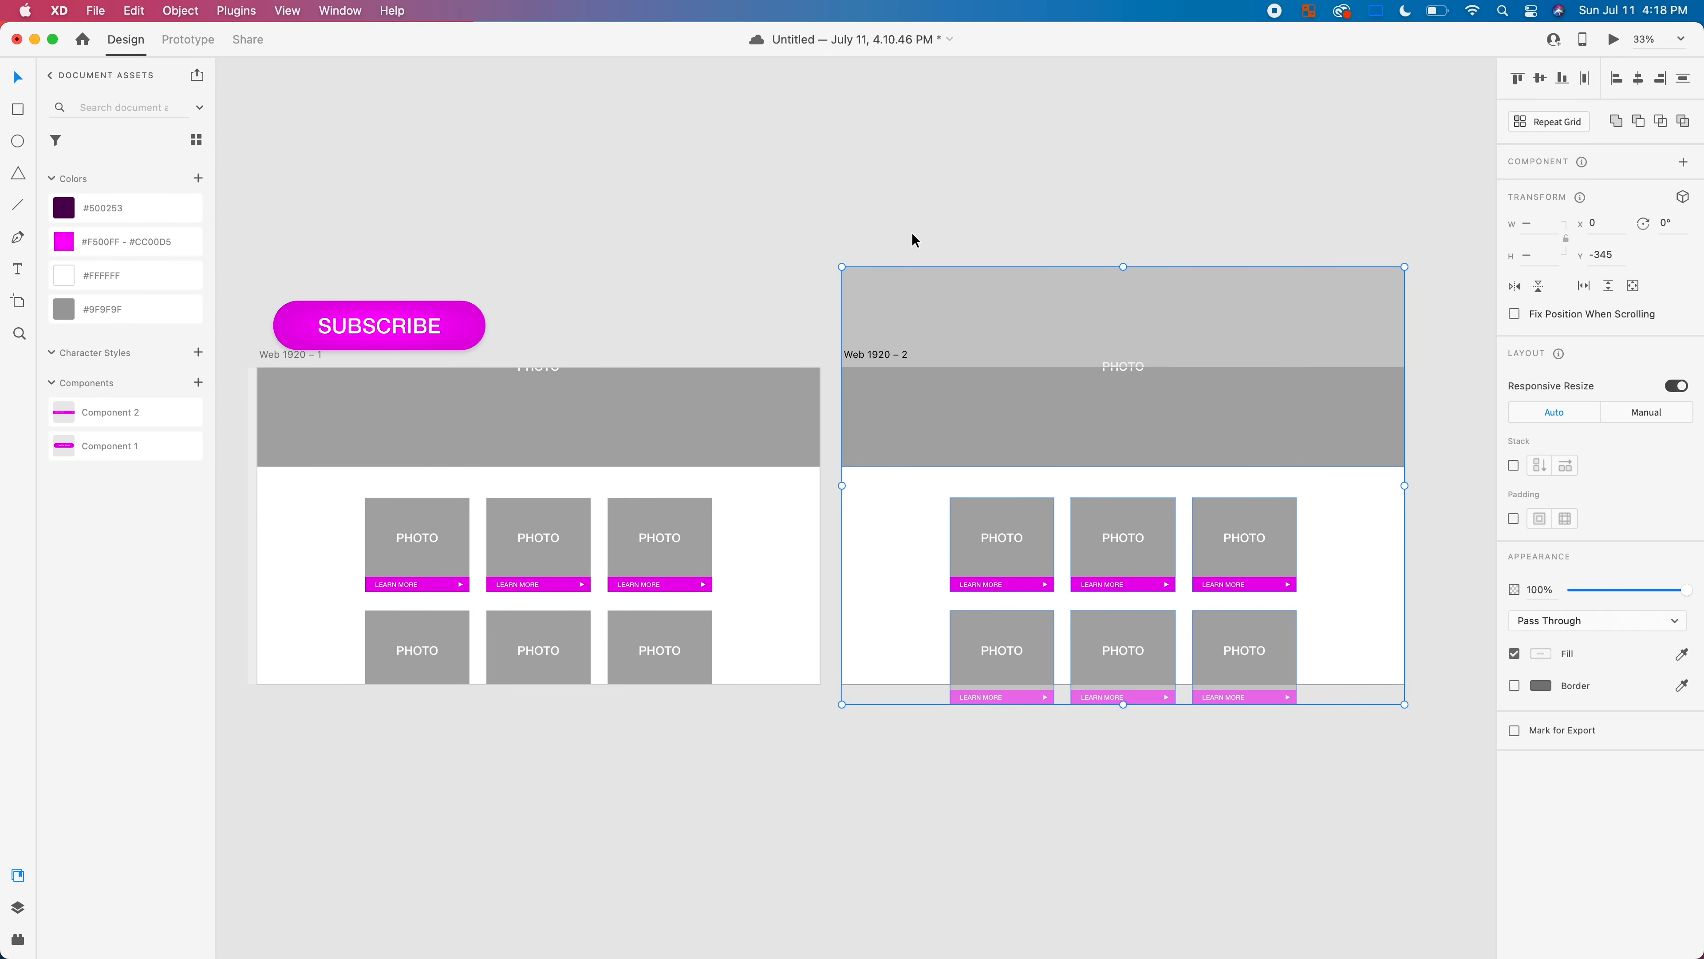
{"action": "key", "text": "Delete"}
Step: Place a photo card from the first artboard near the blank artboard's upper-left corner, at X 41, Y 51
{"action": "left_click_drag", "start_coordinate": [915, 505], "coordinate": [680, 389]}
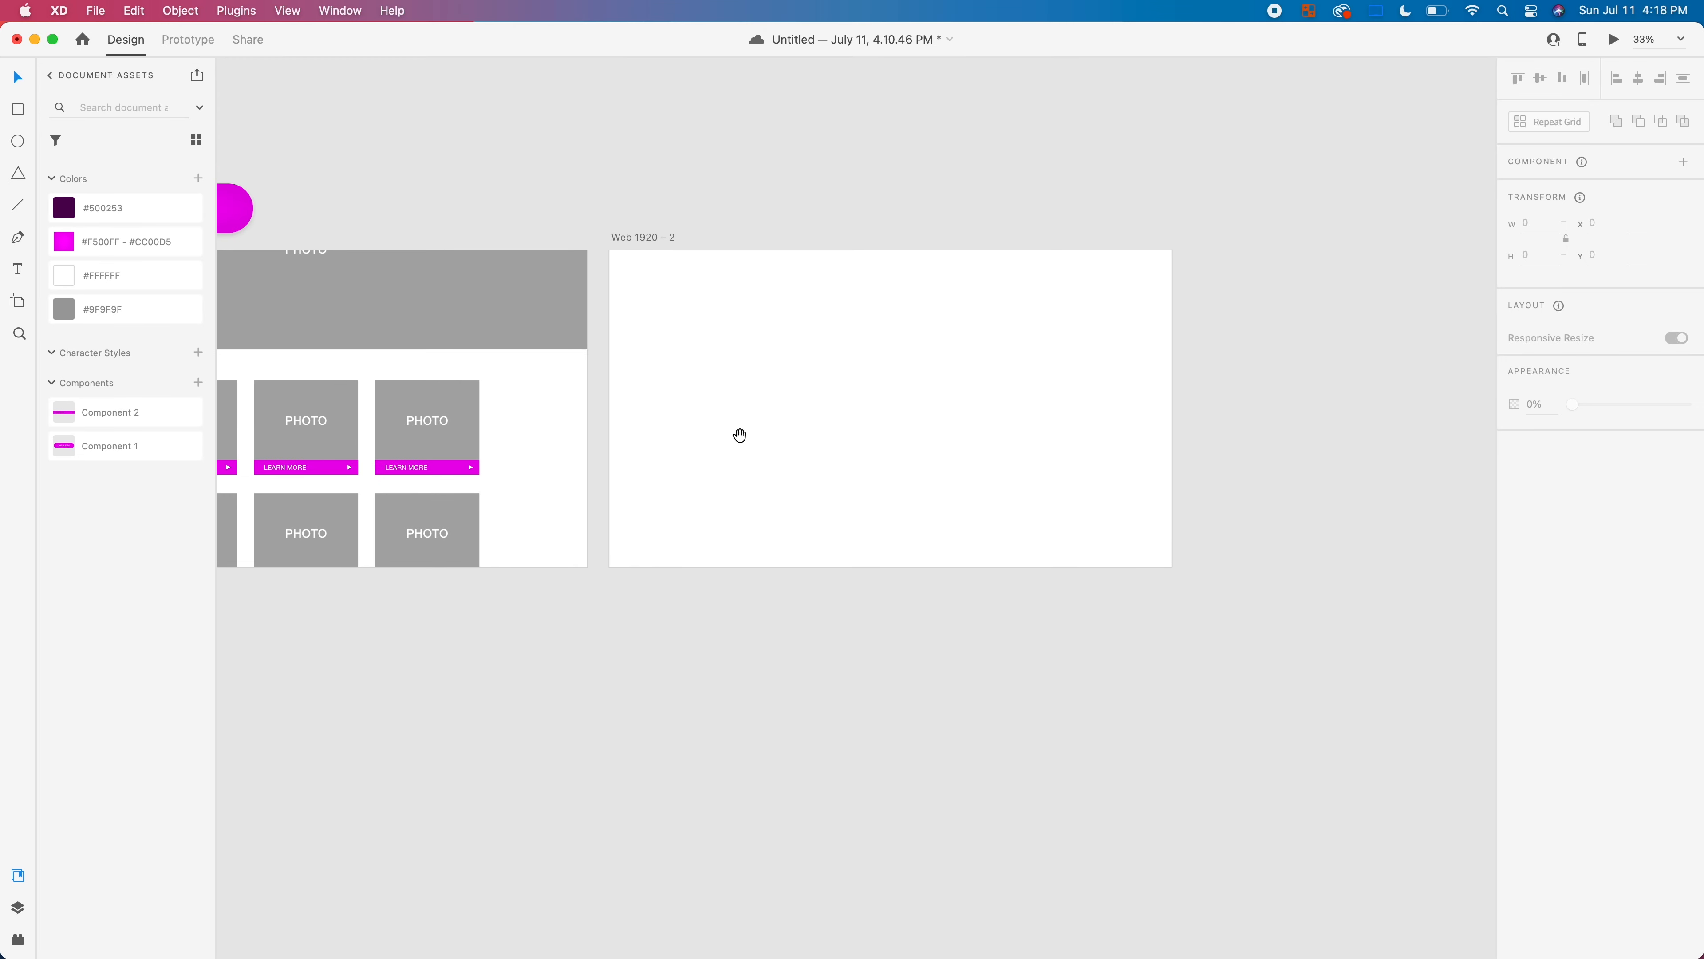
{"action": "left_click", "coordinate": [430, 424]}
{"action": "left_click_drag", "start_coordinate": [429, 425], "coordinate": [645, 313]}
Step: Move the SUBSCRIBE button above the second artboard, in line with the artboard's left edge
{"action": "left_click_drag", "start_coordinate": [336, 202], "coordinate": [610, 238]}
{"action": "left_click_drag", "start_coordinate": [396, 255], "coordinate": [964, 213]}
{"action": "left_click", "coordinate": [1156, 227]}
{"action": "left_click_drag", "start_coordinate": [1198, 328], "coordinate": [753, 534]}
{"action": "key", "text": "super+equal"}
{"action": "key", "text": "super+equal"}
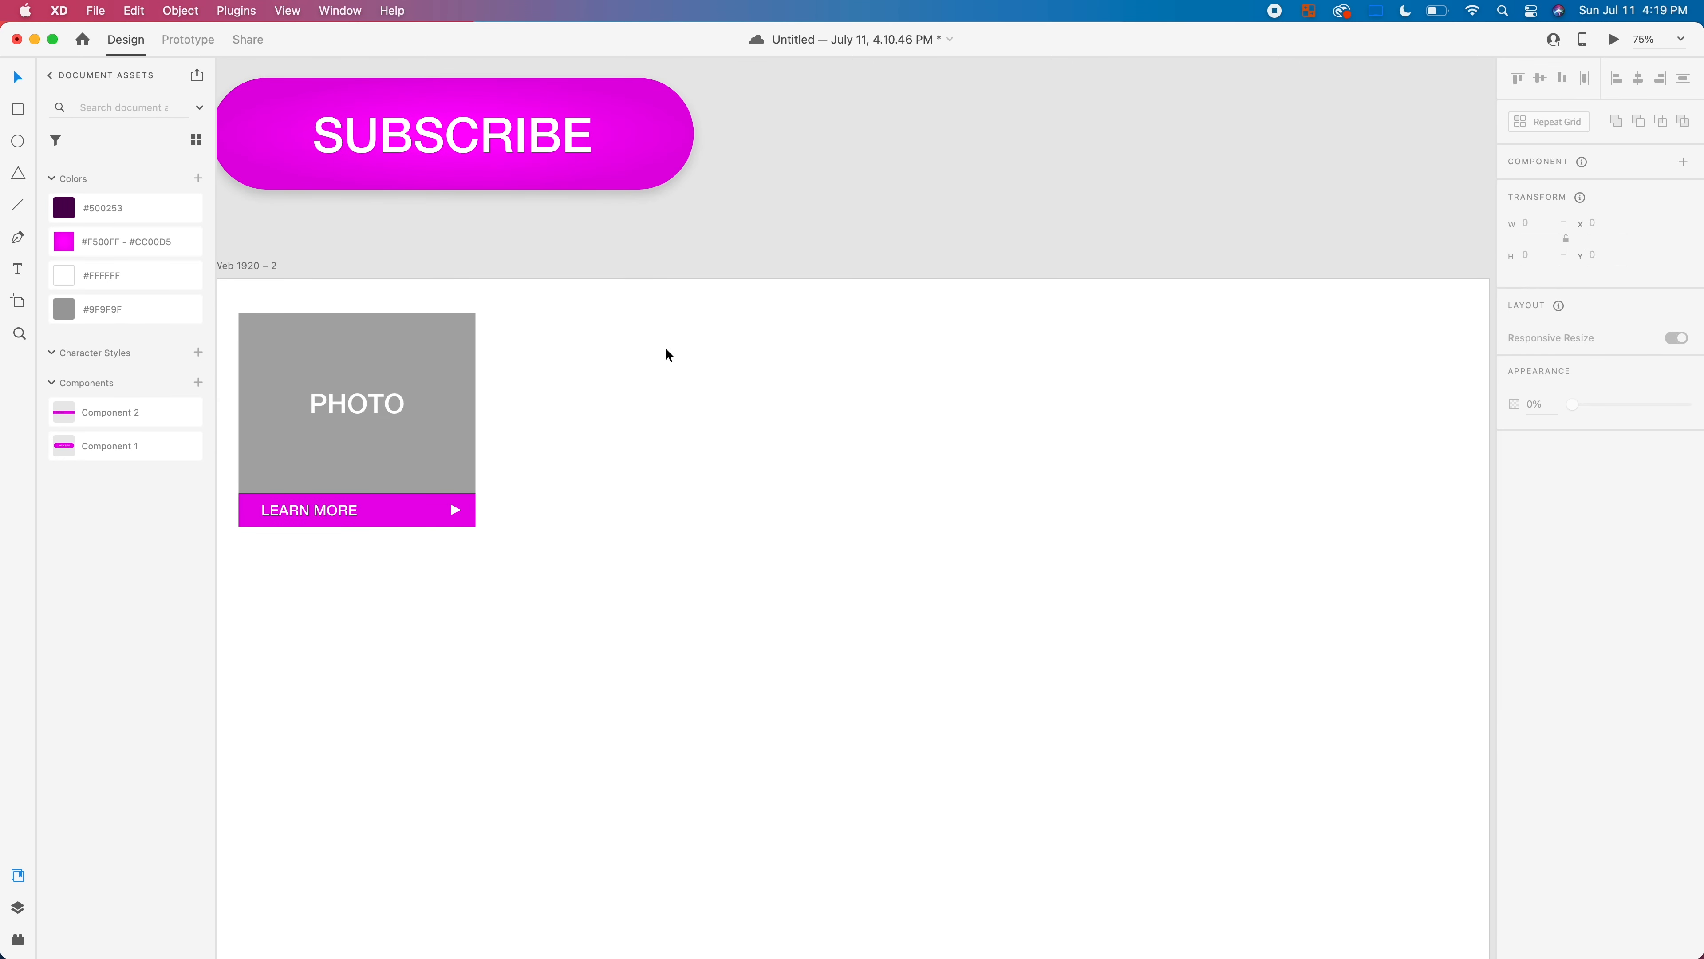
{"action": "left_click_drag", "start_coordinate": [593, 392], "coordinate": [759, 431]}
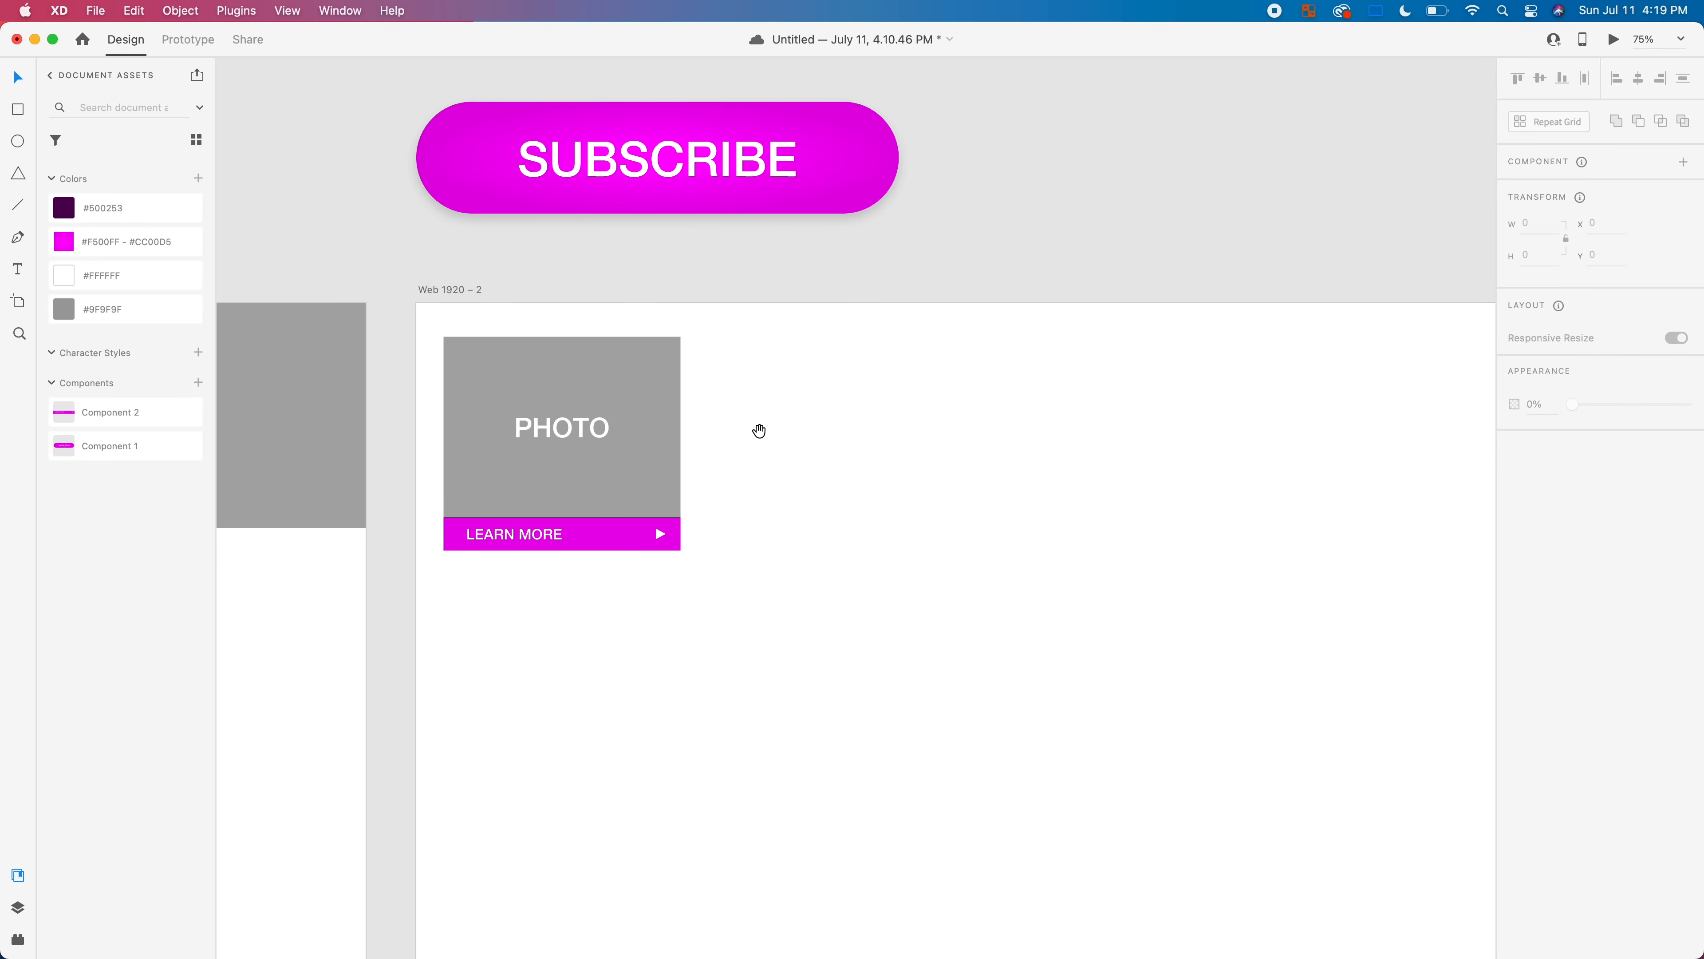
Step: Save the document and place the pink flower photo into the grey placeholder of the second artboard's card
{"action": "left_click", "coordinate": [582, 478]}
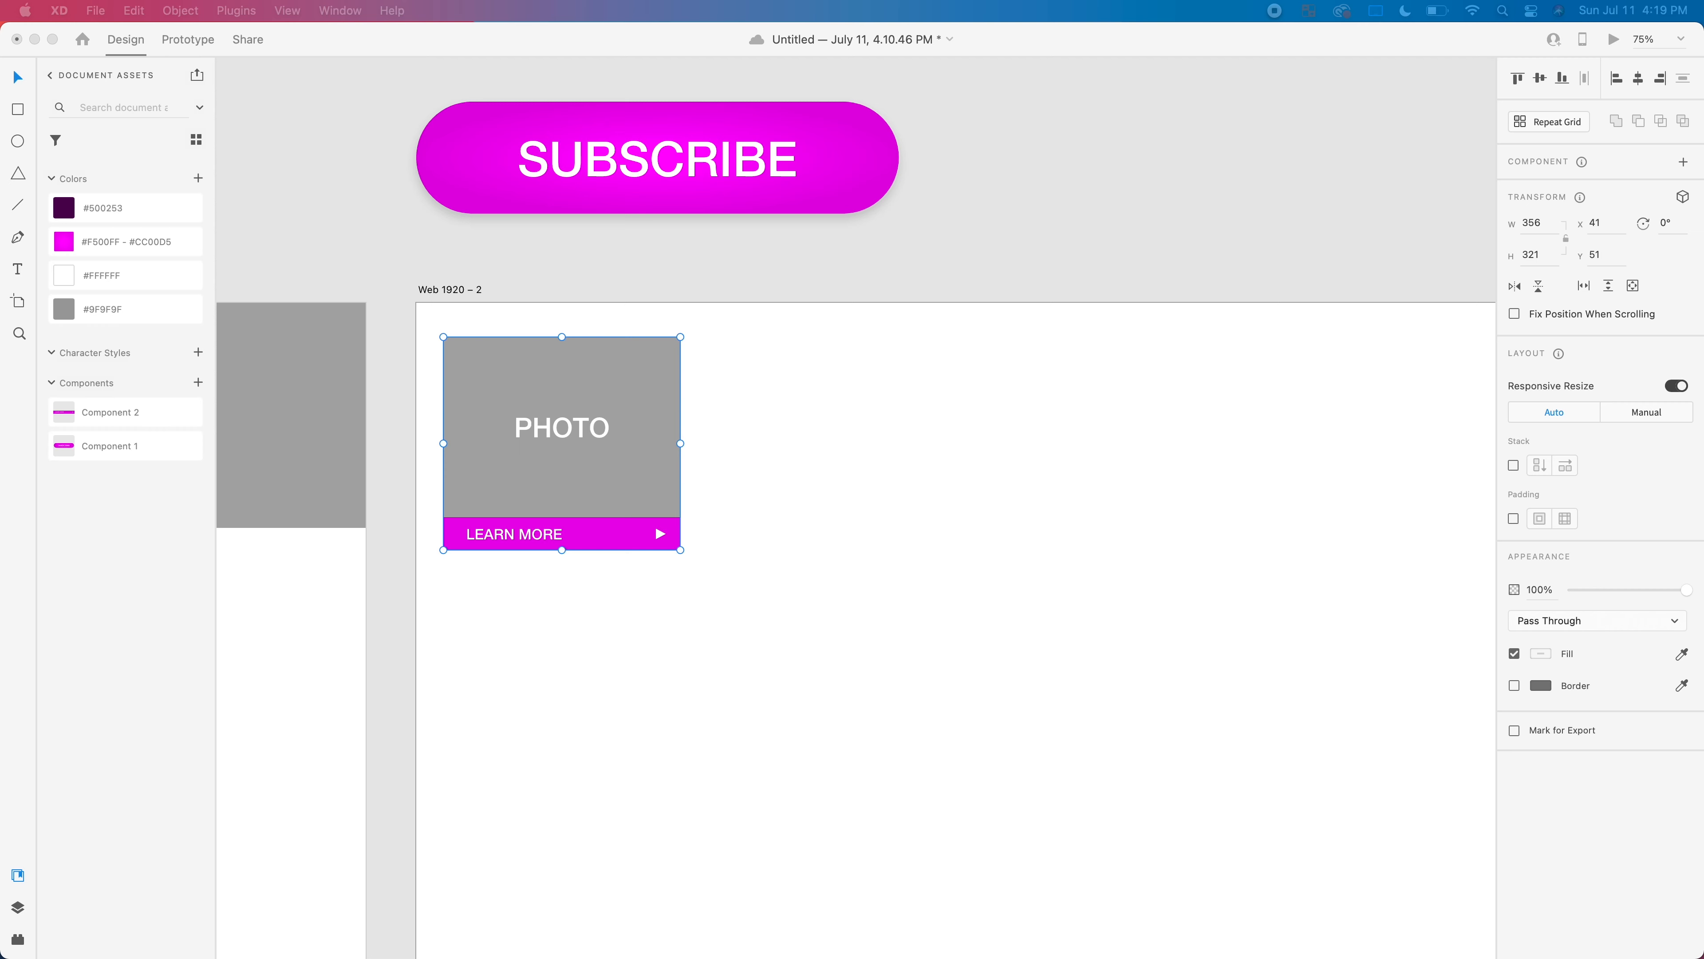
{"action": "key", "text": "super+s"}
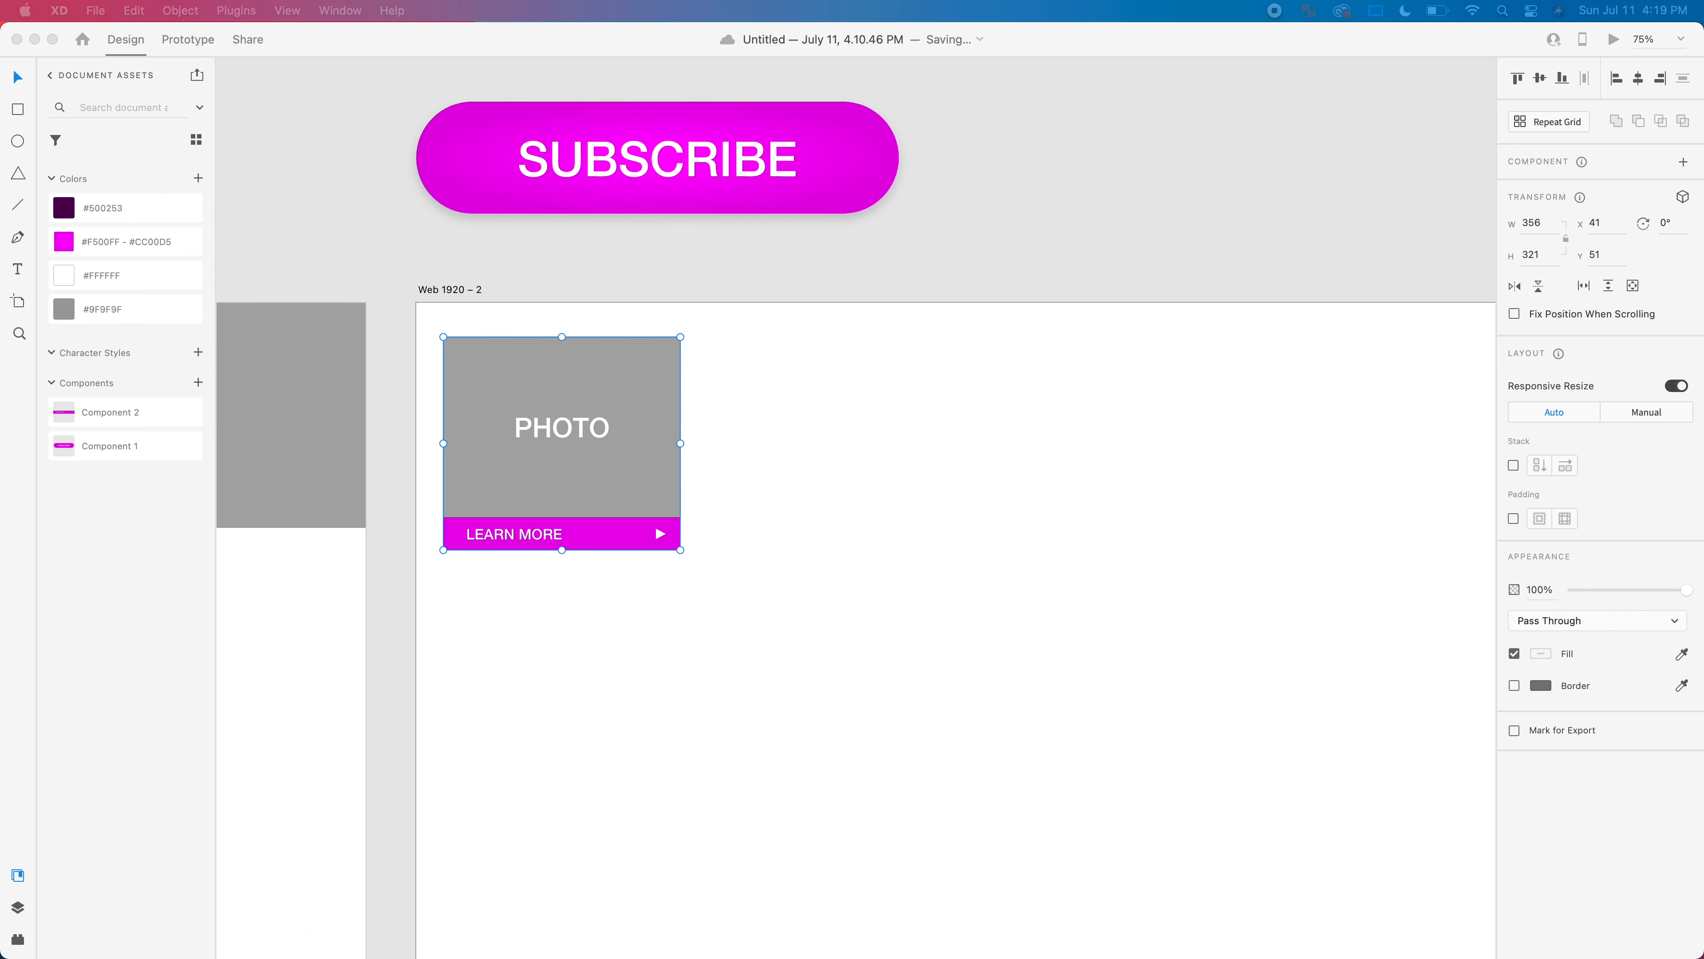
{"action": "left_click_drag", "start_coordinate": [1314, 937], "coordinate": [580, 449]}
Step: Delete the PHOTO text from the flower card on the second artboard
{"action": "double_click", "coordinate": [583, 423]}
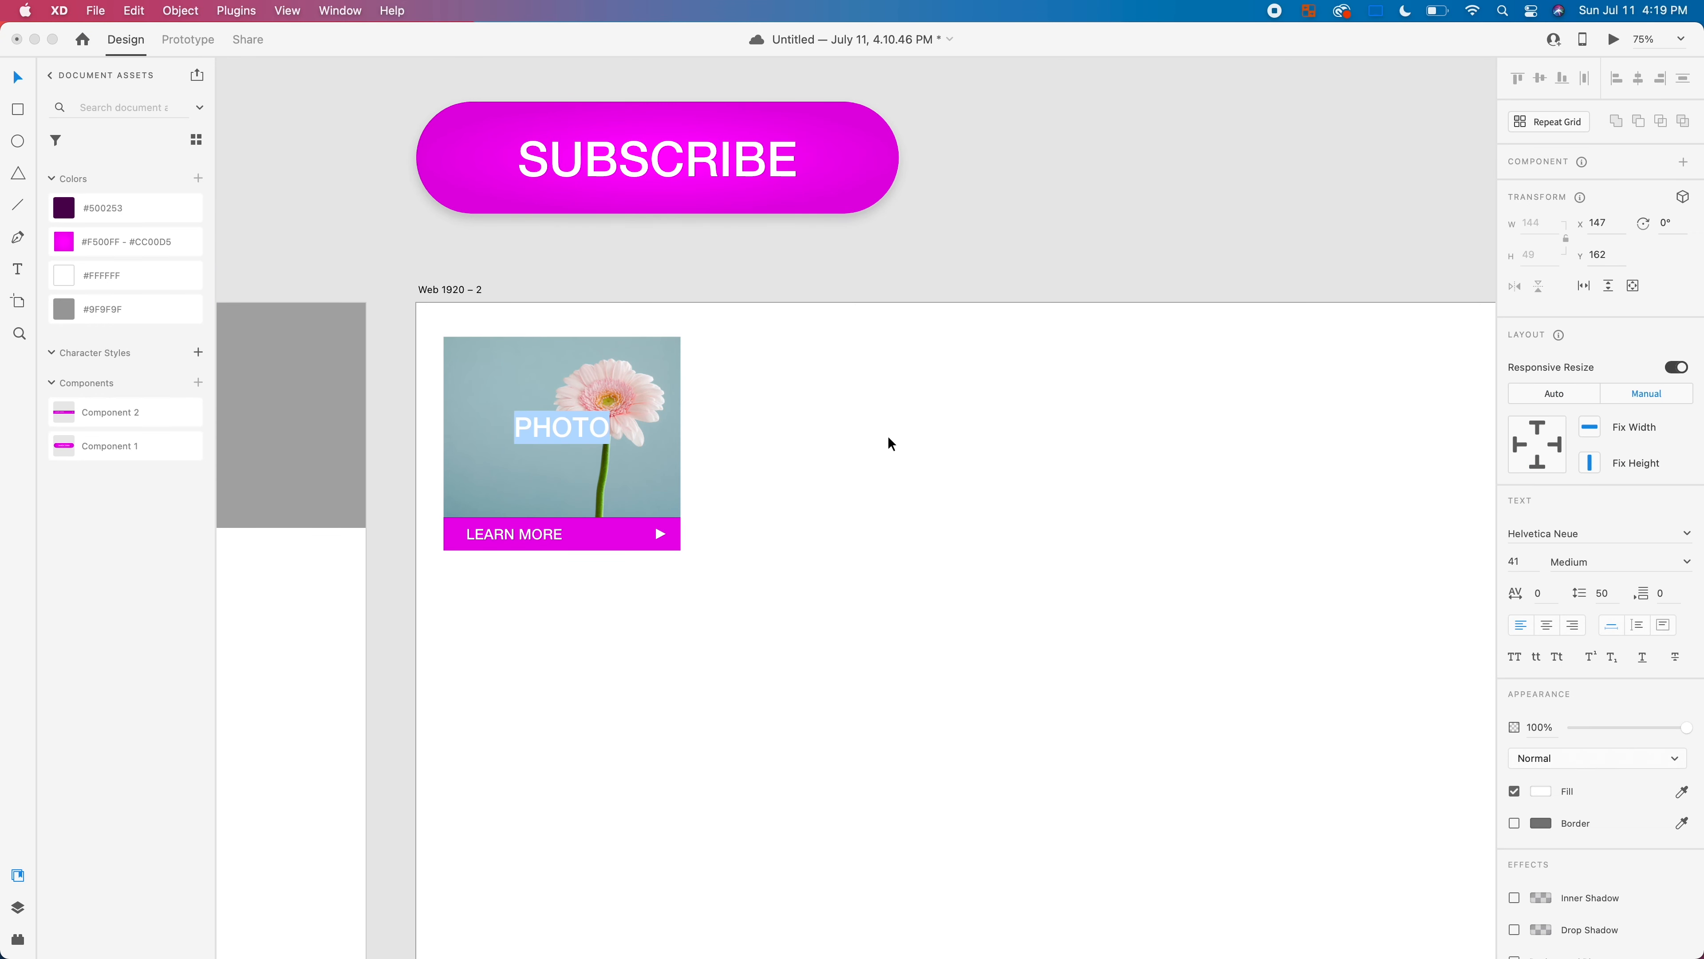
{"action": "key", "text": "BackSpace"}
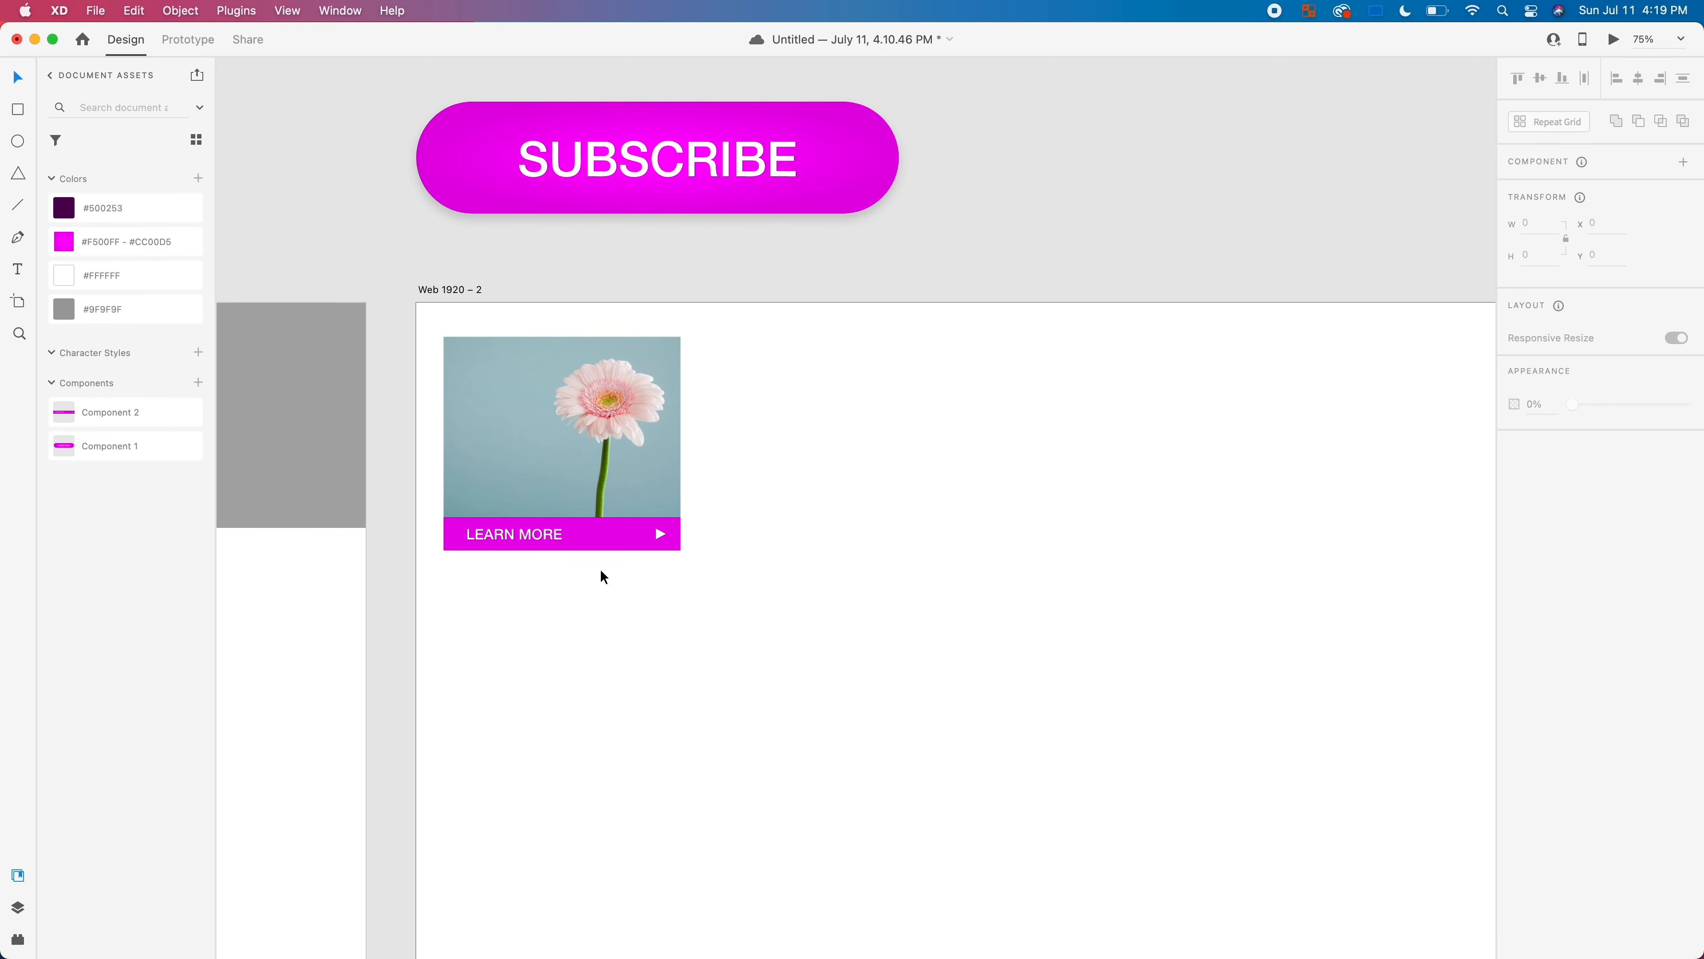
{"action": "scroll", "coordinate": [812, 579], "scroll_direction": "up", "scroll_amount": 3}
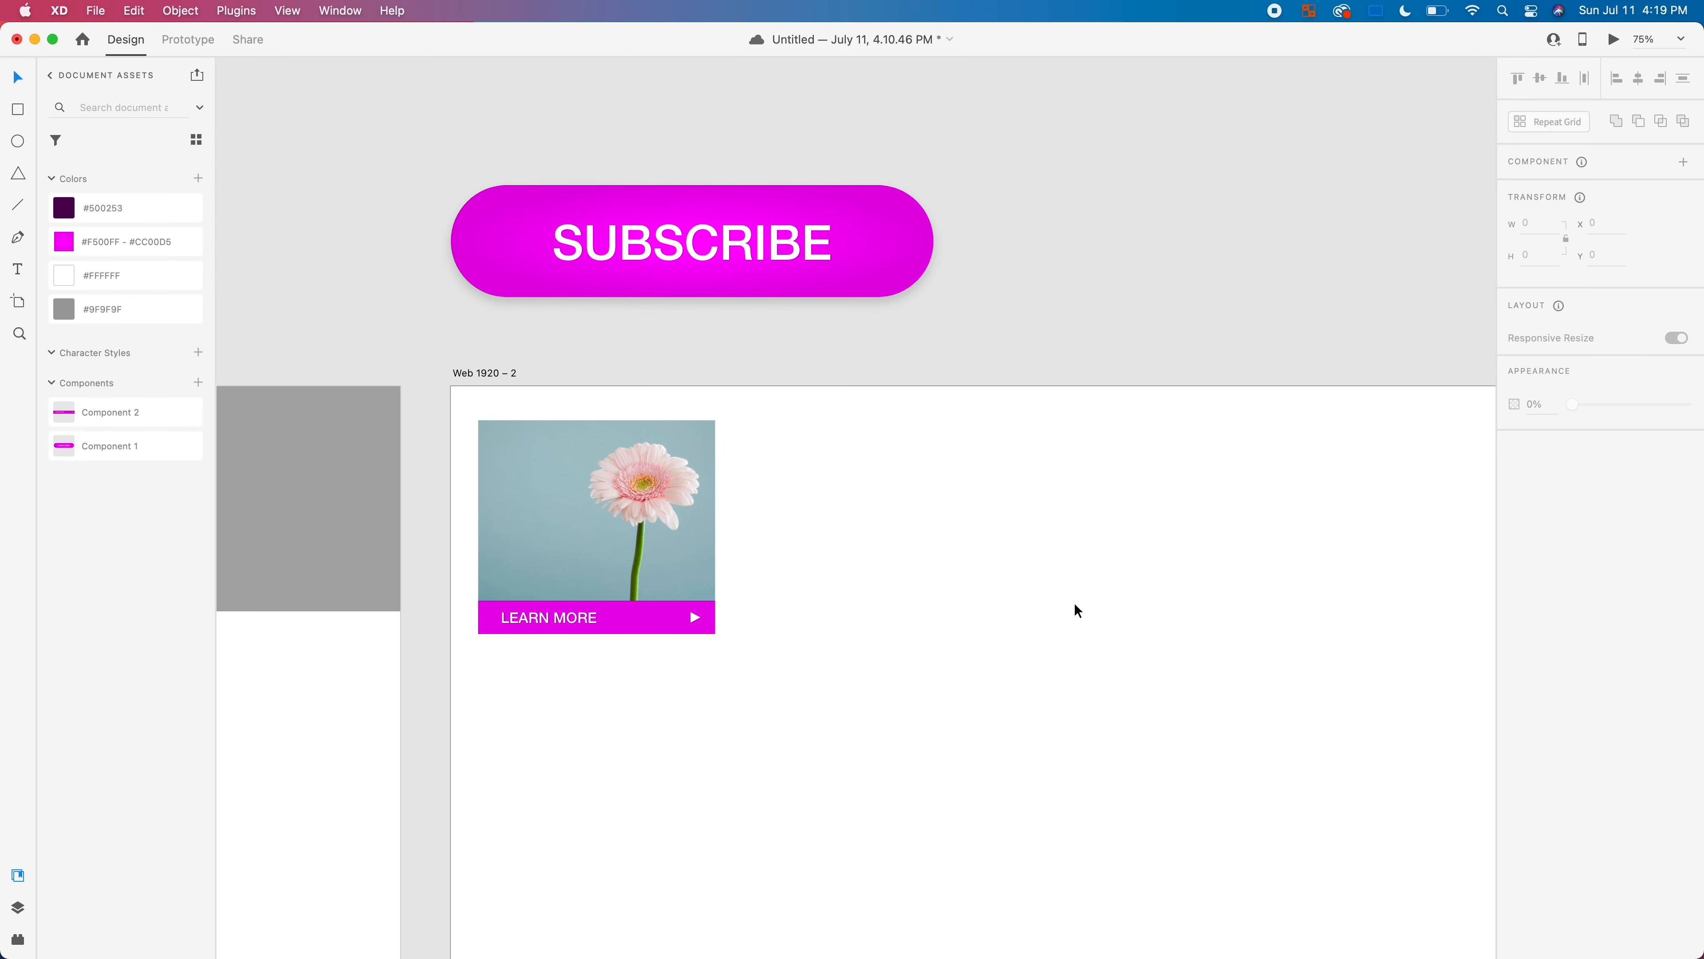
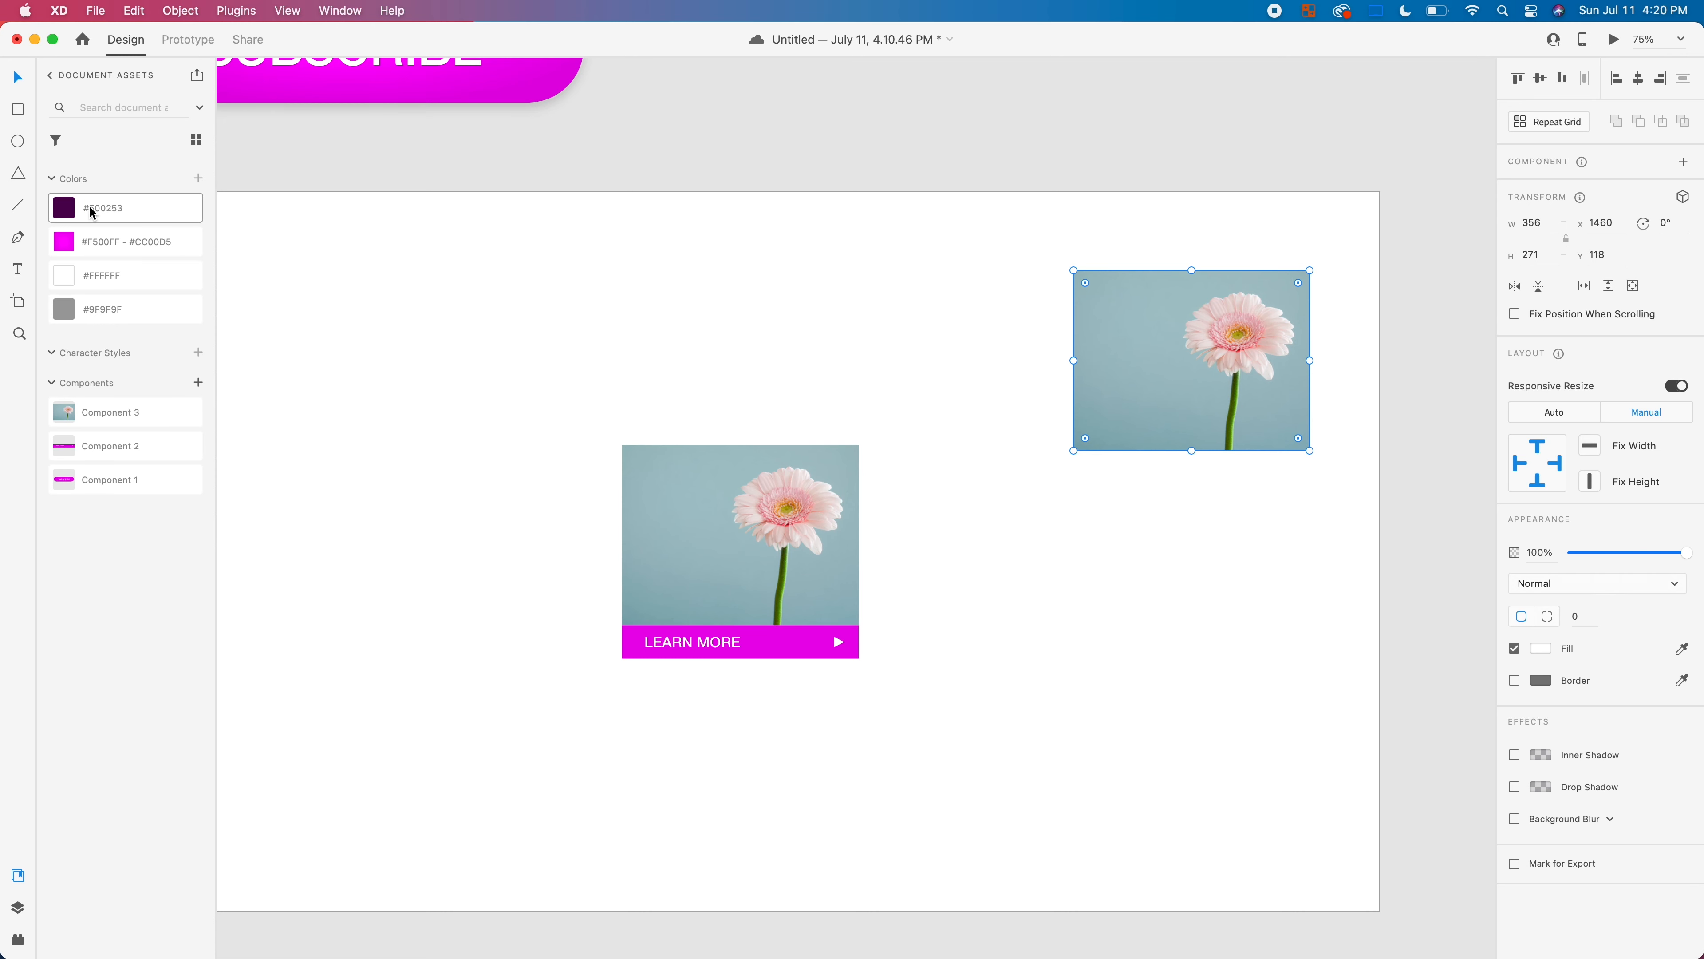
Step: Fill the loose flower photo copy with the dark purple #500253 and cut it from the artboard
{"action": "left_click", "coordinate": [96, 217]}
{"action": "left_click_drag", "start_coordinate": [1220, 349], "coordinate": [1131, 422]}
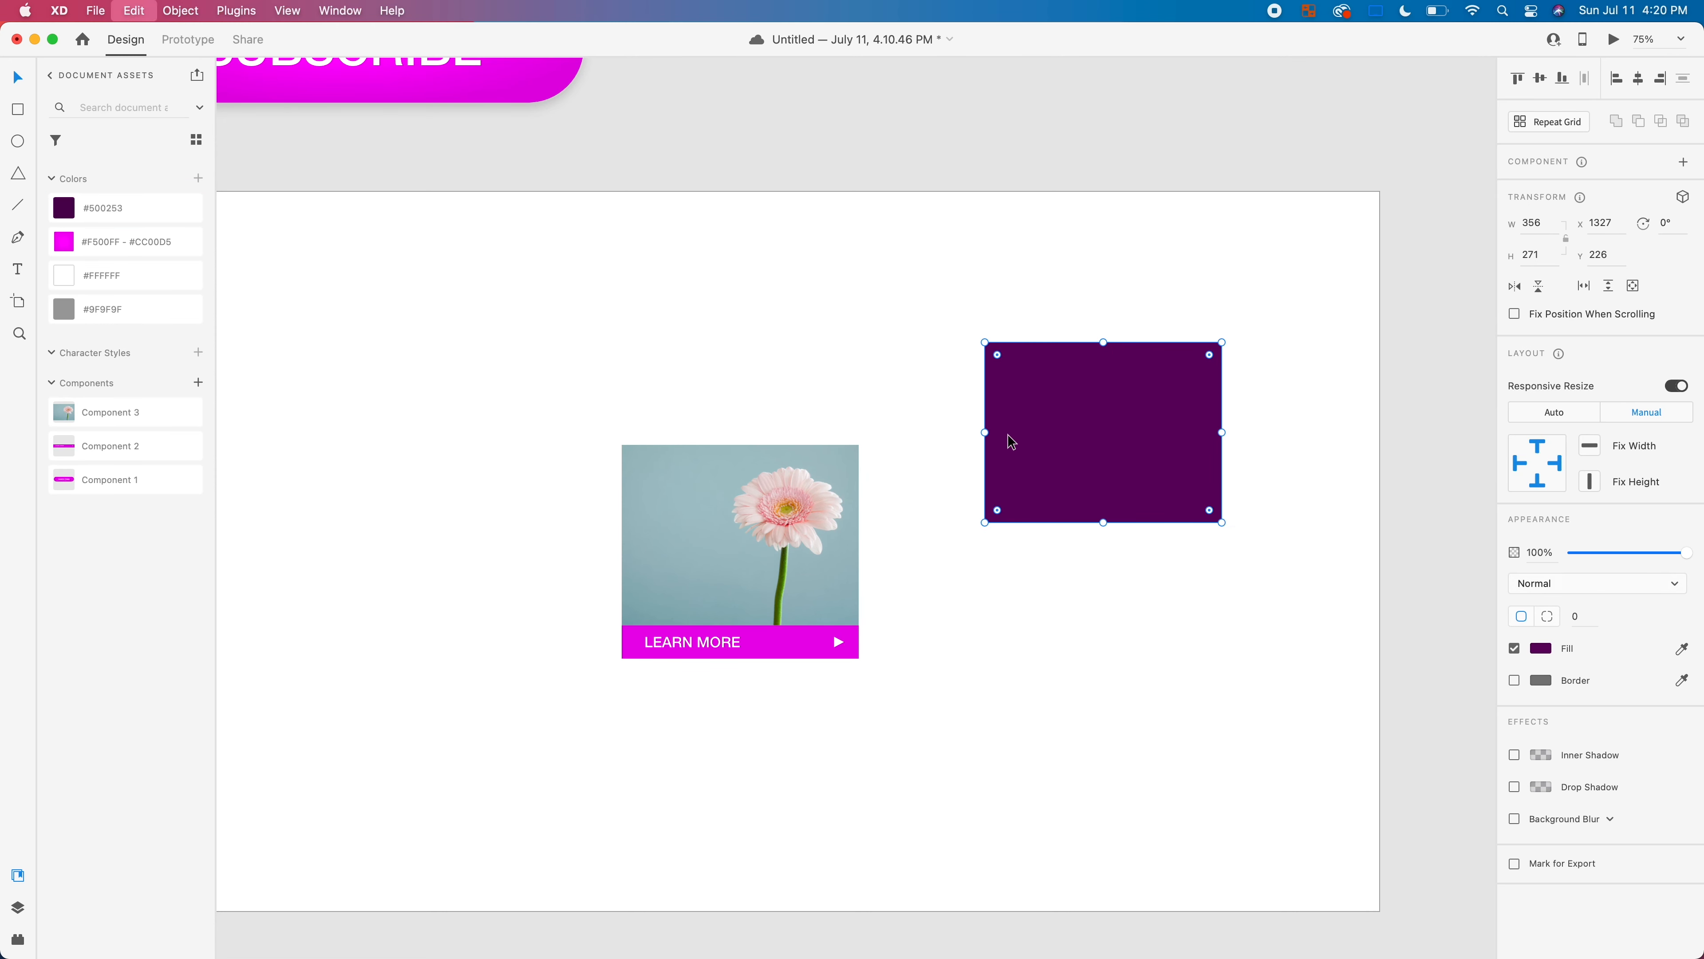
{"action": "key", "text": "Delete"}
Step: Add a Hover State to the flower photo component above the LEARN MORE bar
{"action": "left_click", "coordinate": [759, 519]}
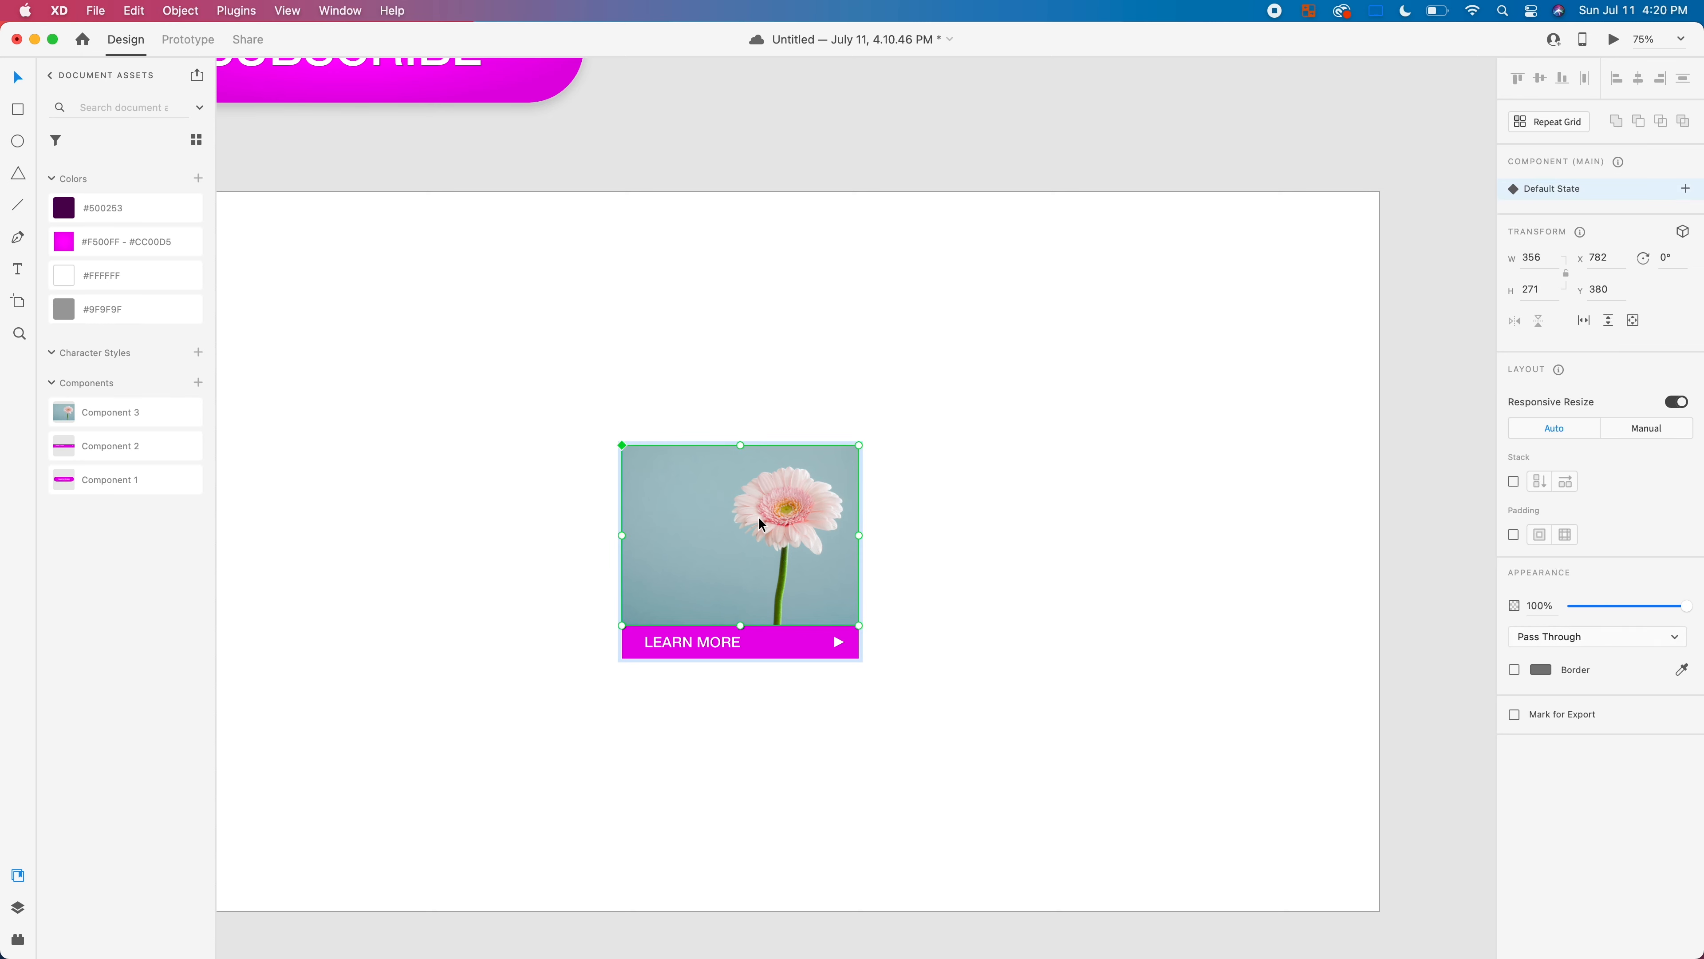
{"action": "left_click", "coordinate": [1154, 490]}
{"action": "left_click", "coordinate": [710, 499]}
{"action": "left_click", "coordinate": [710, 500]}
{"action": "left_click", "coordinate": [1687, 190]}
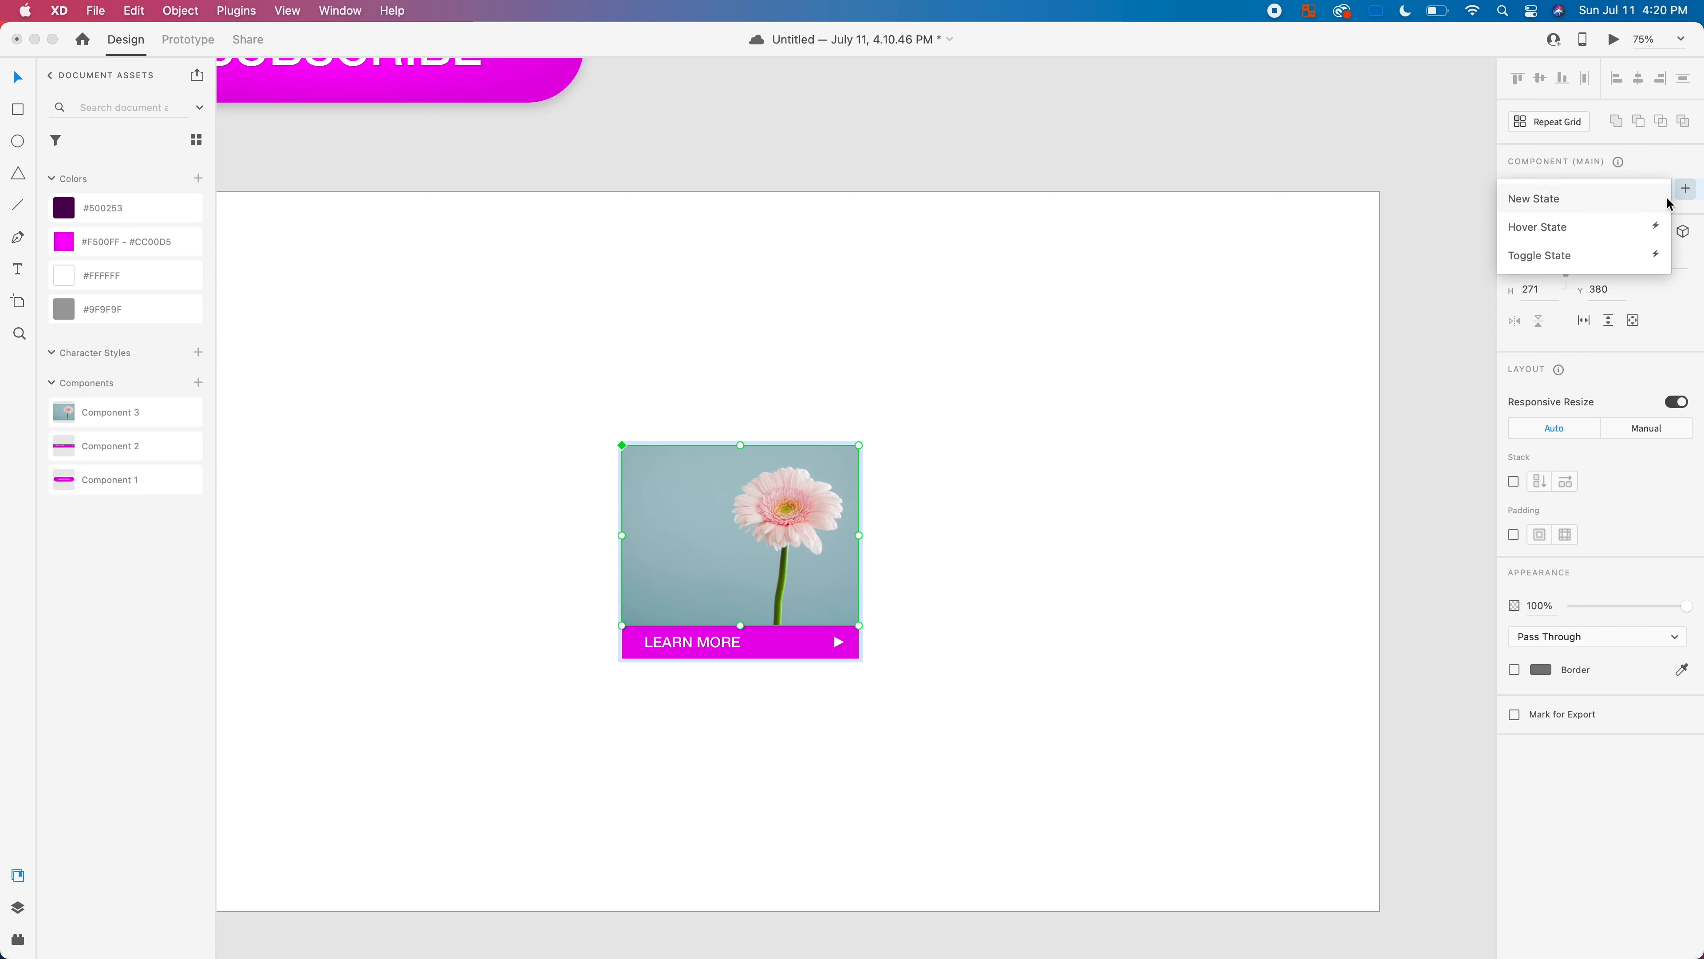
{"action": "left_click", "coordinate": [1617, 225]}
{"action": "left_click", "coordinate": [1247, 393]}
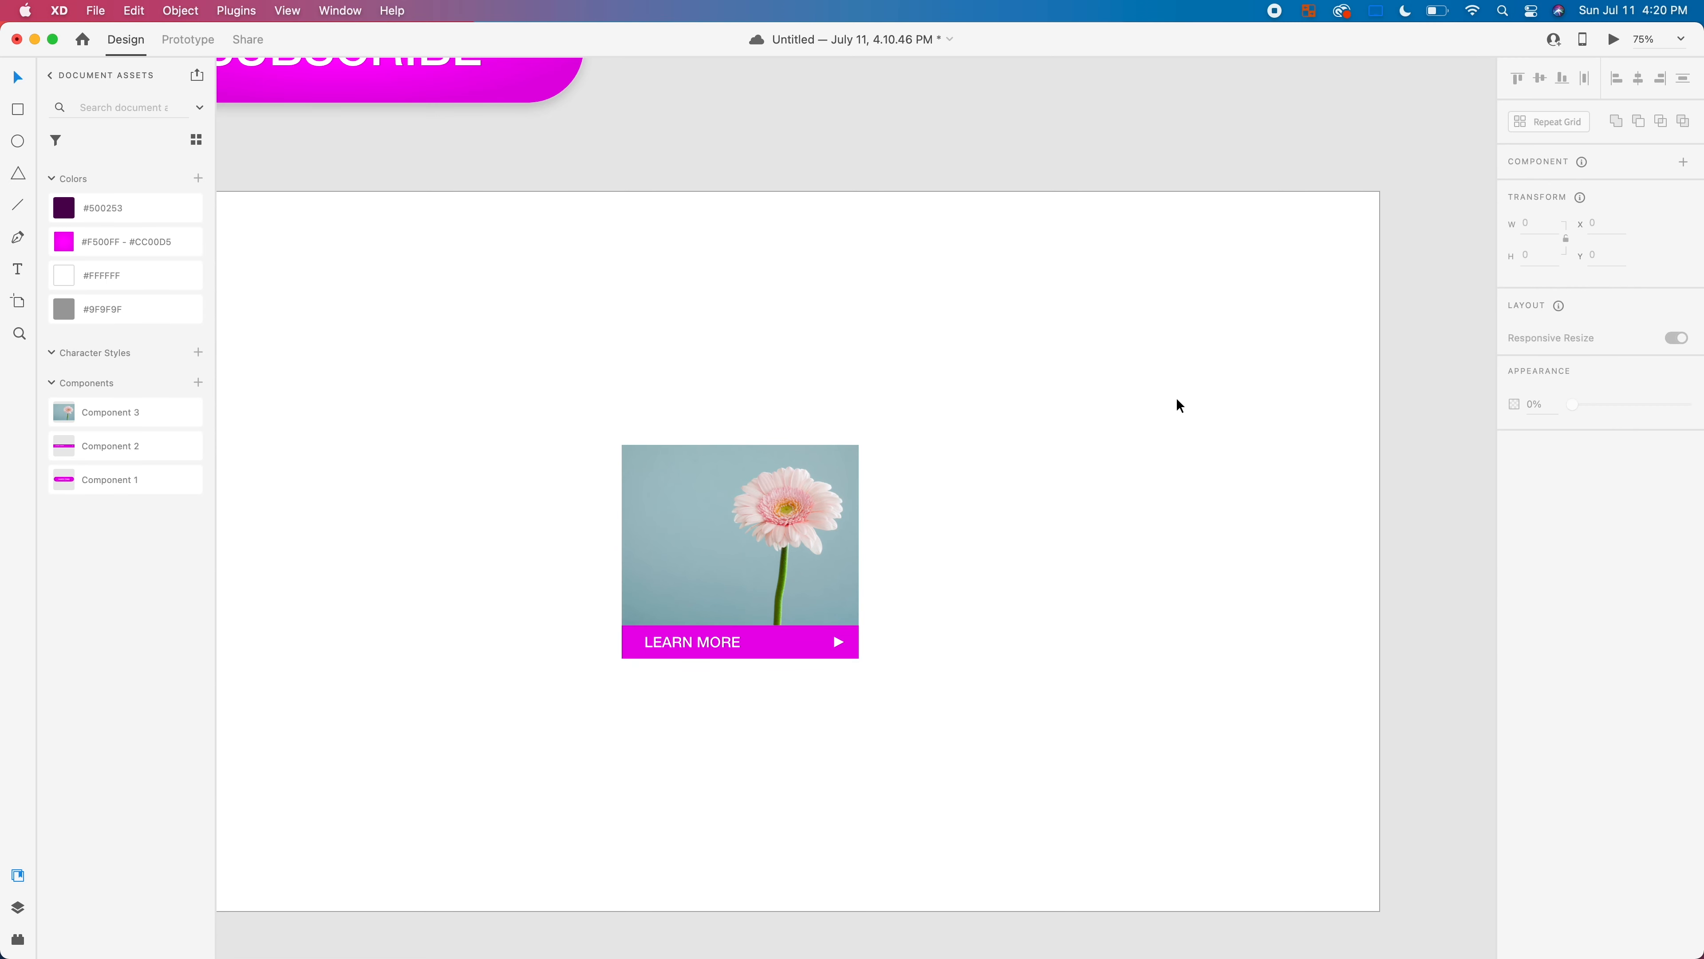
Step: In the photo component's Hover State, paste the purple rectangle exactly over the flower photo at 30% opacity
{"action": "left_click", "coordinate": [696, 520]}
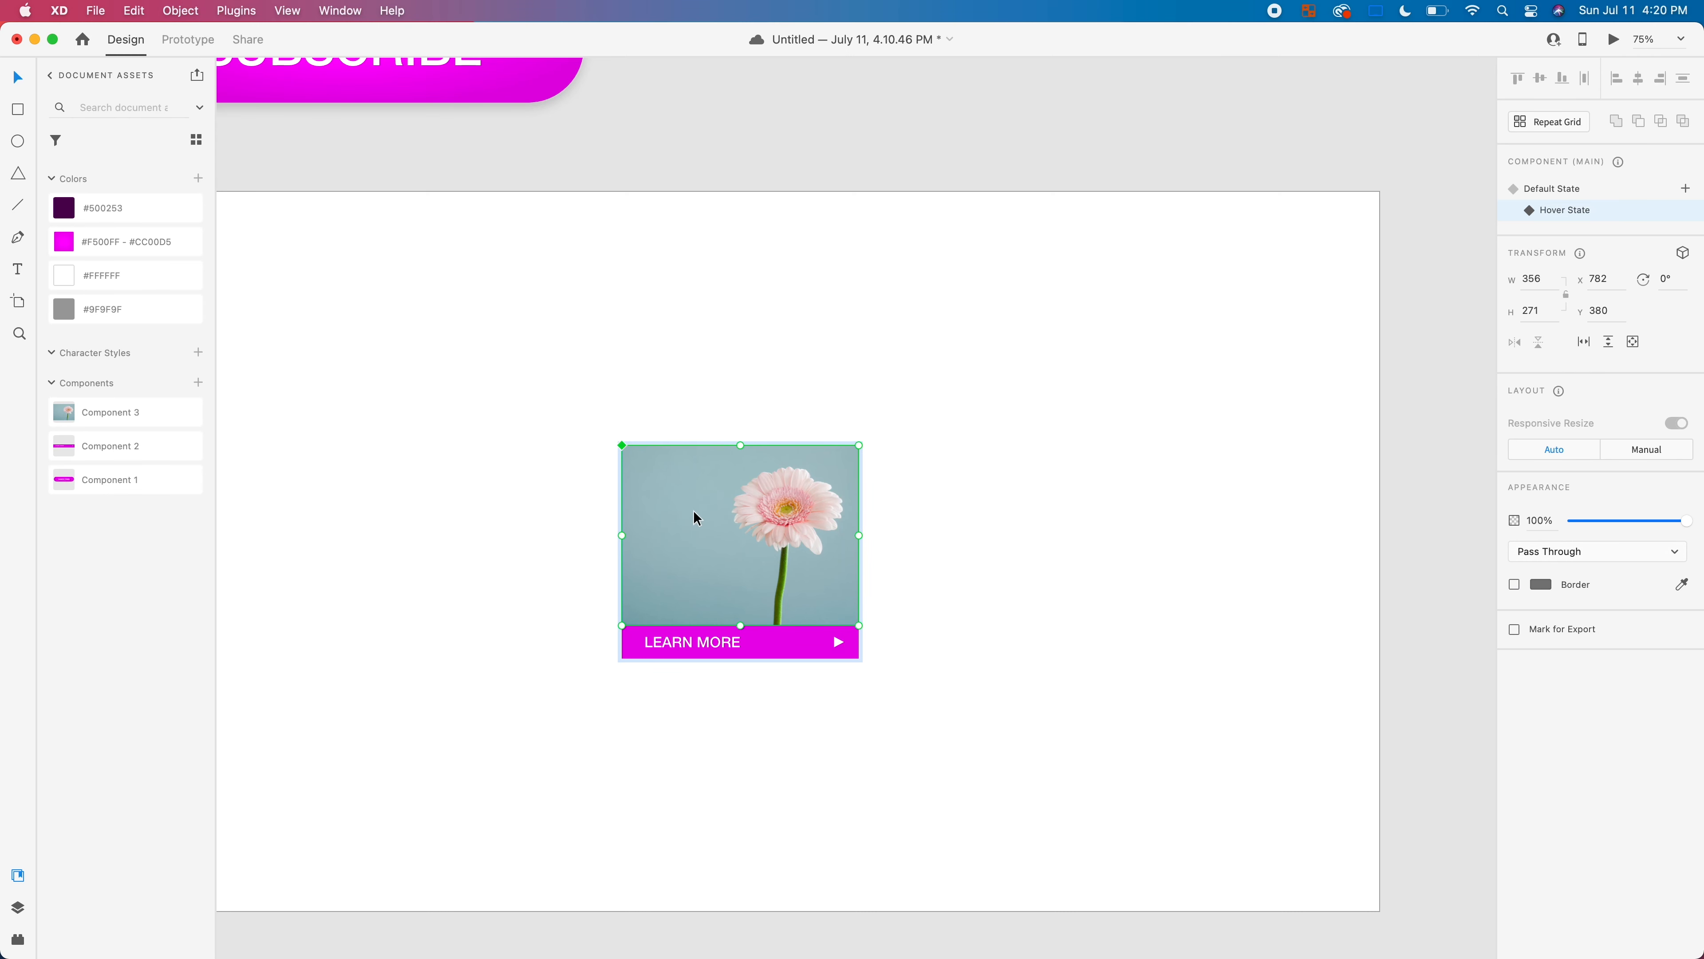
{"action": "double_click", "coordinate": [694, 512]}
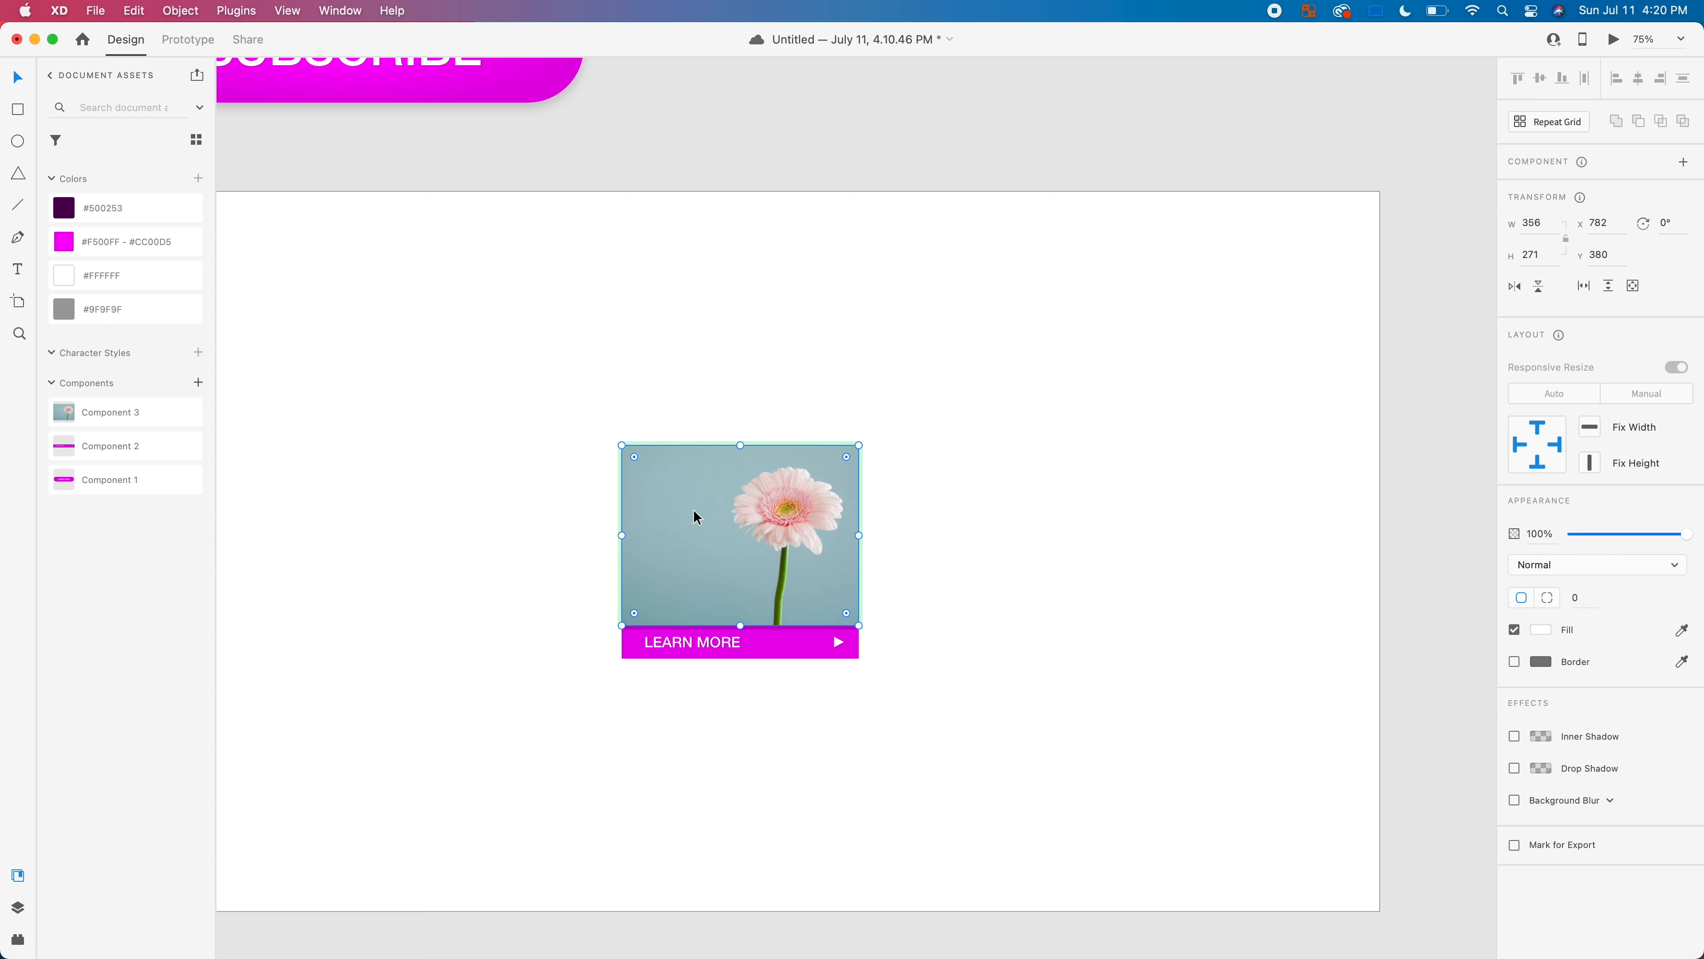
{"action": "key", "text": "super+v"}
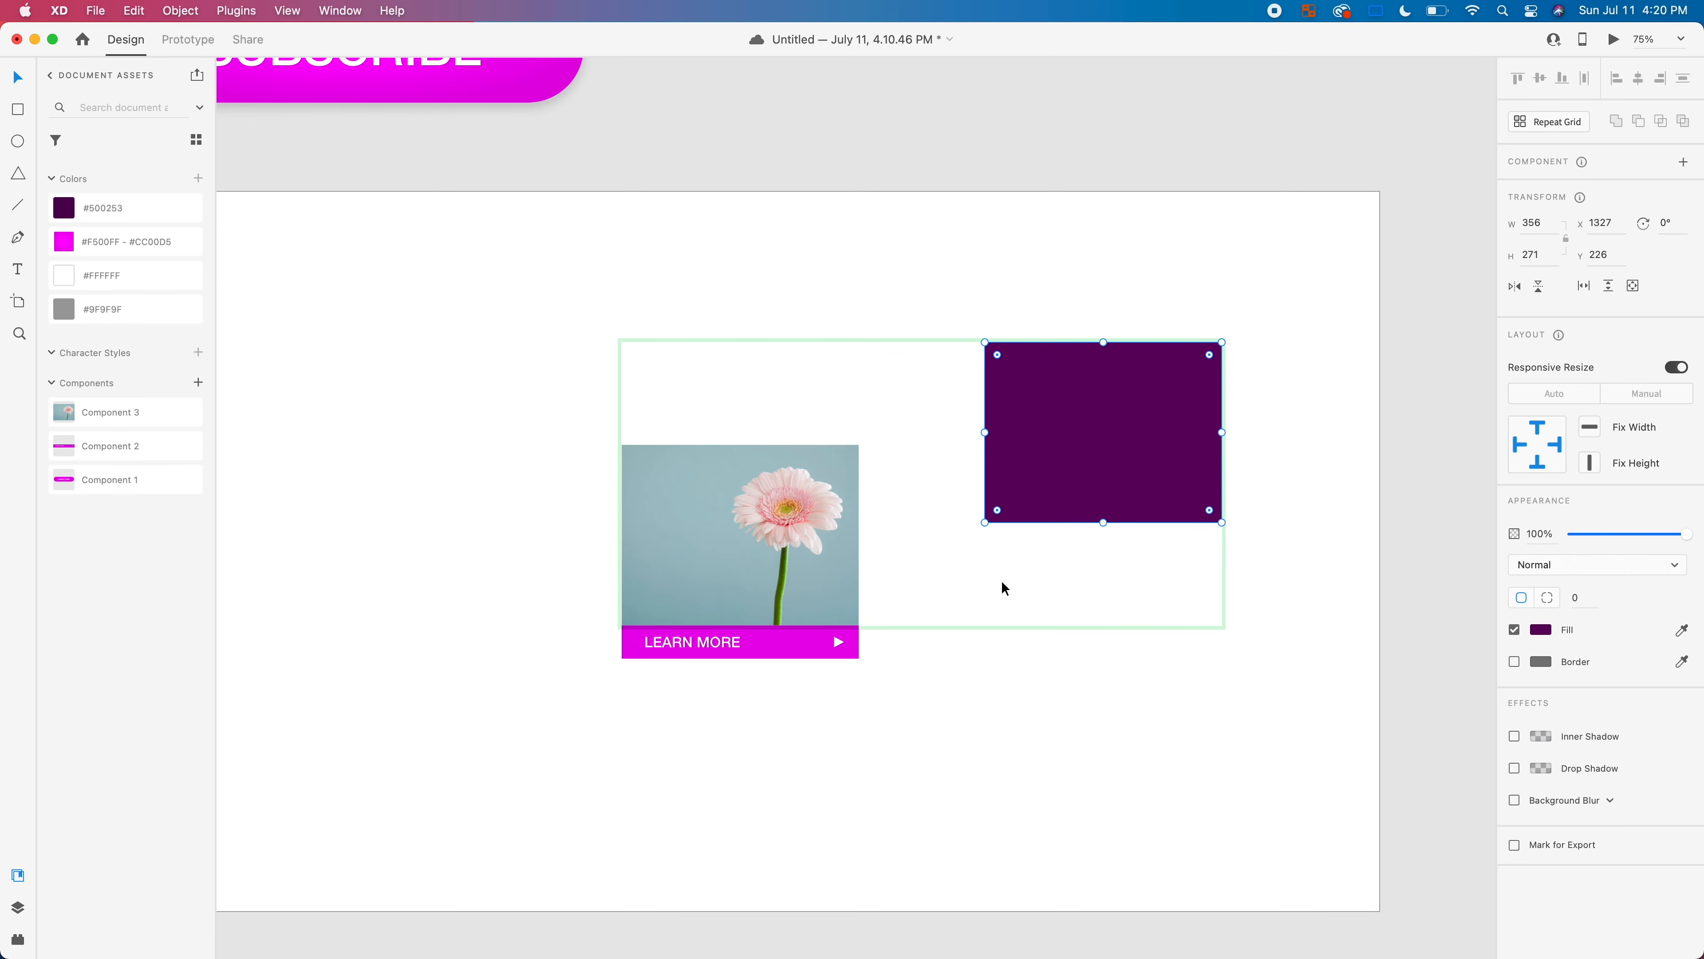
{"action": "left_click_drag", "start_coordinate": [1157, 413], "coordinate": [797, 510]}
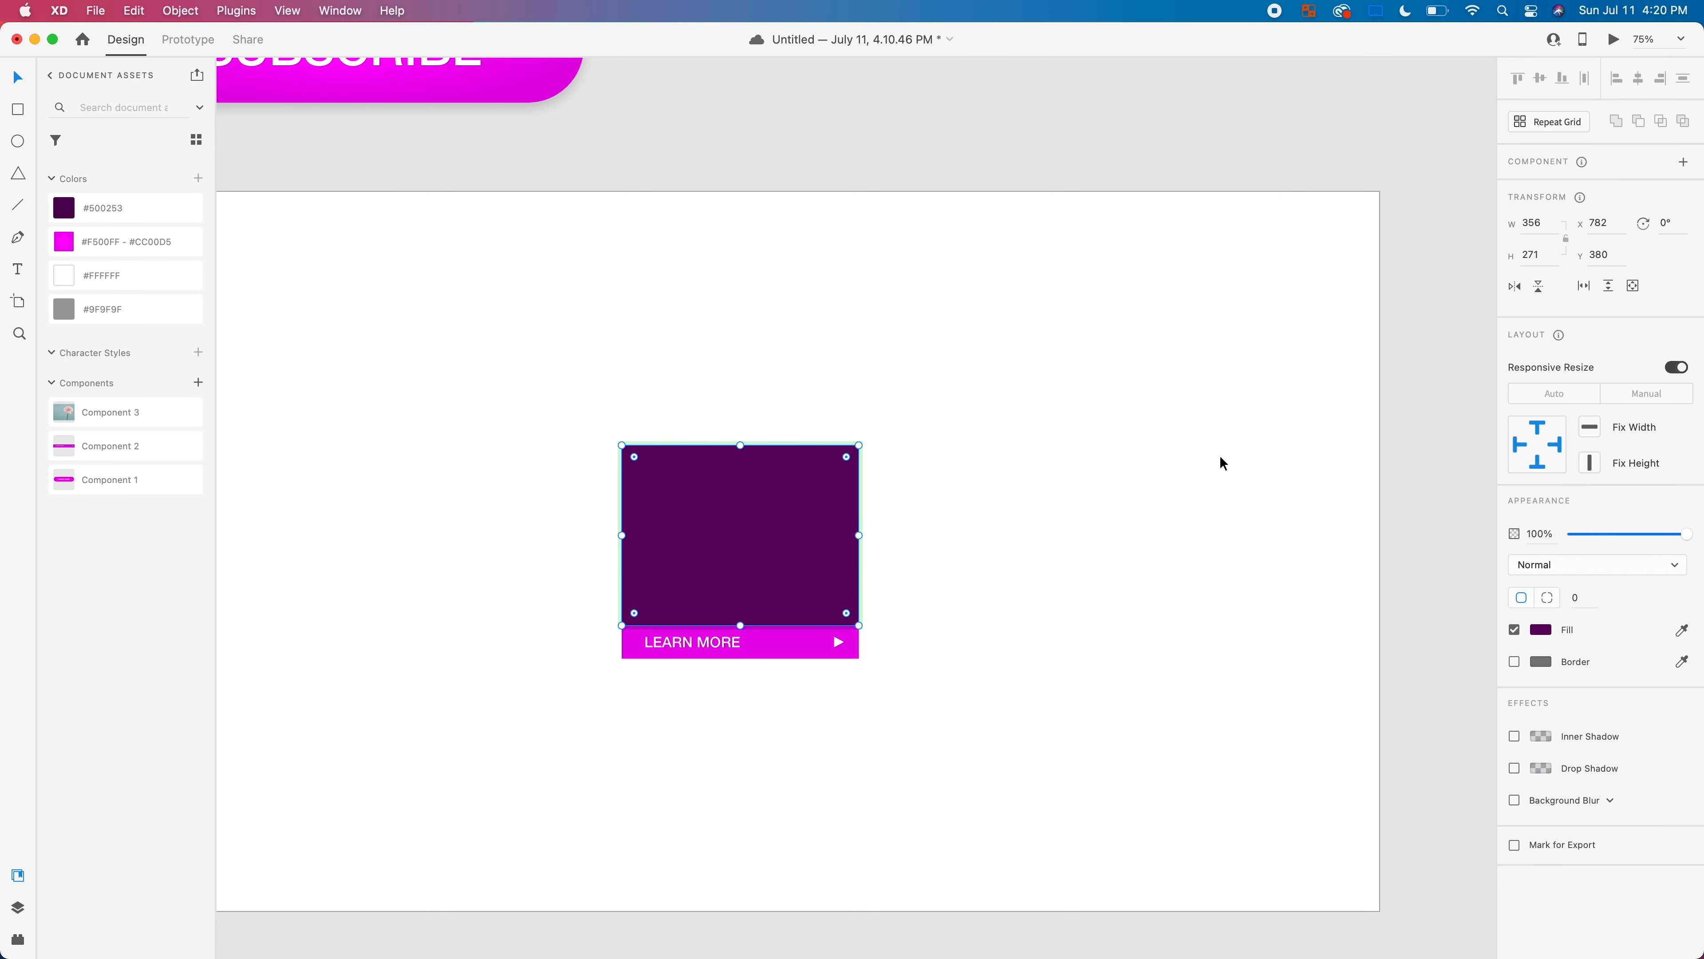
{"action": "left_click", "coordinate": [1607, 534]}
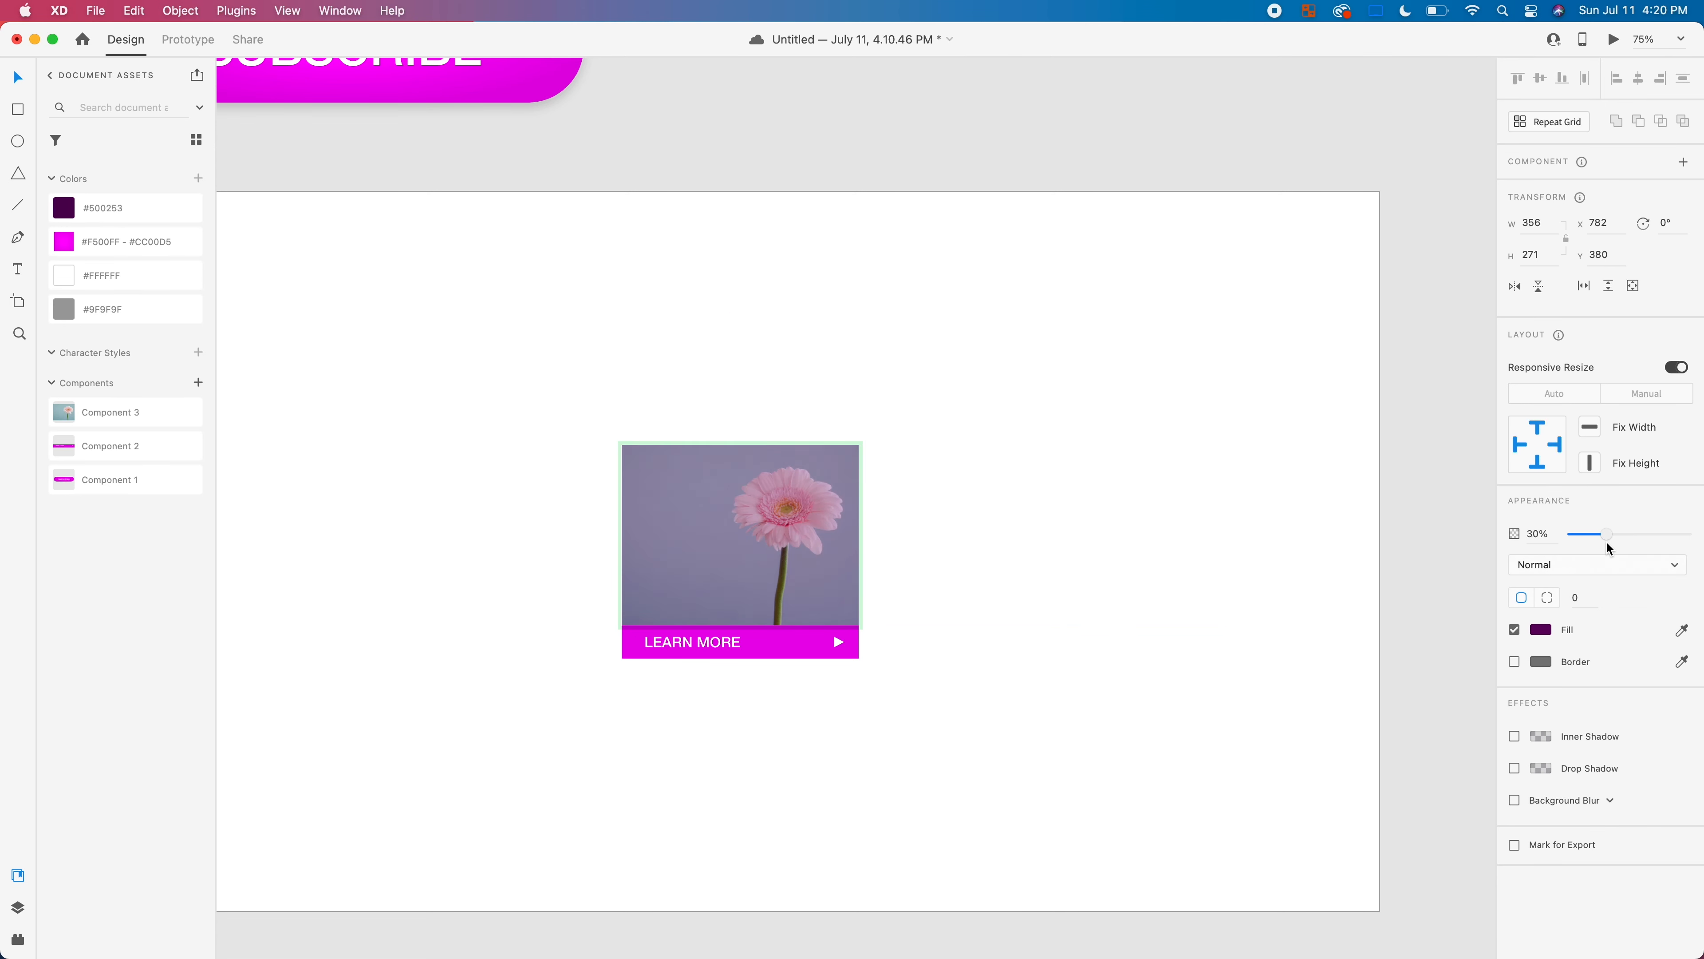
{"action": "left_click", "coordinate": [976, 518]}
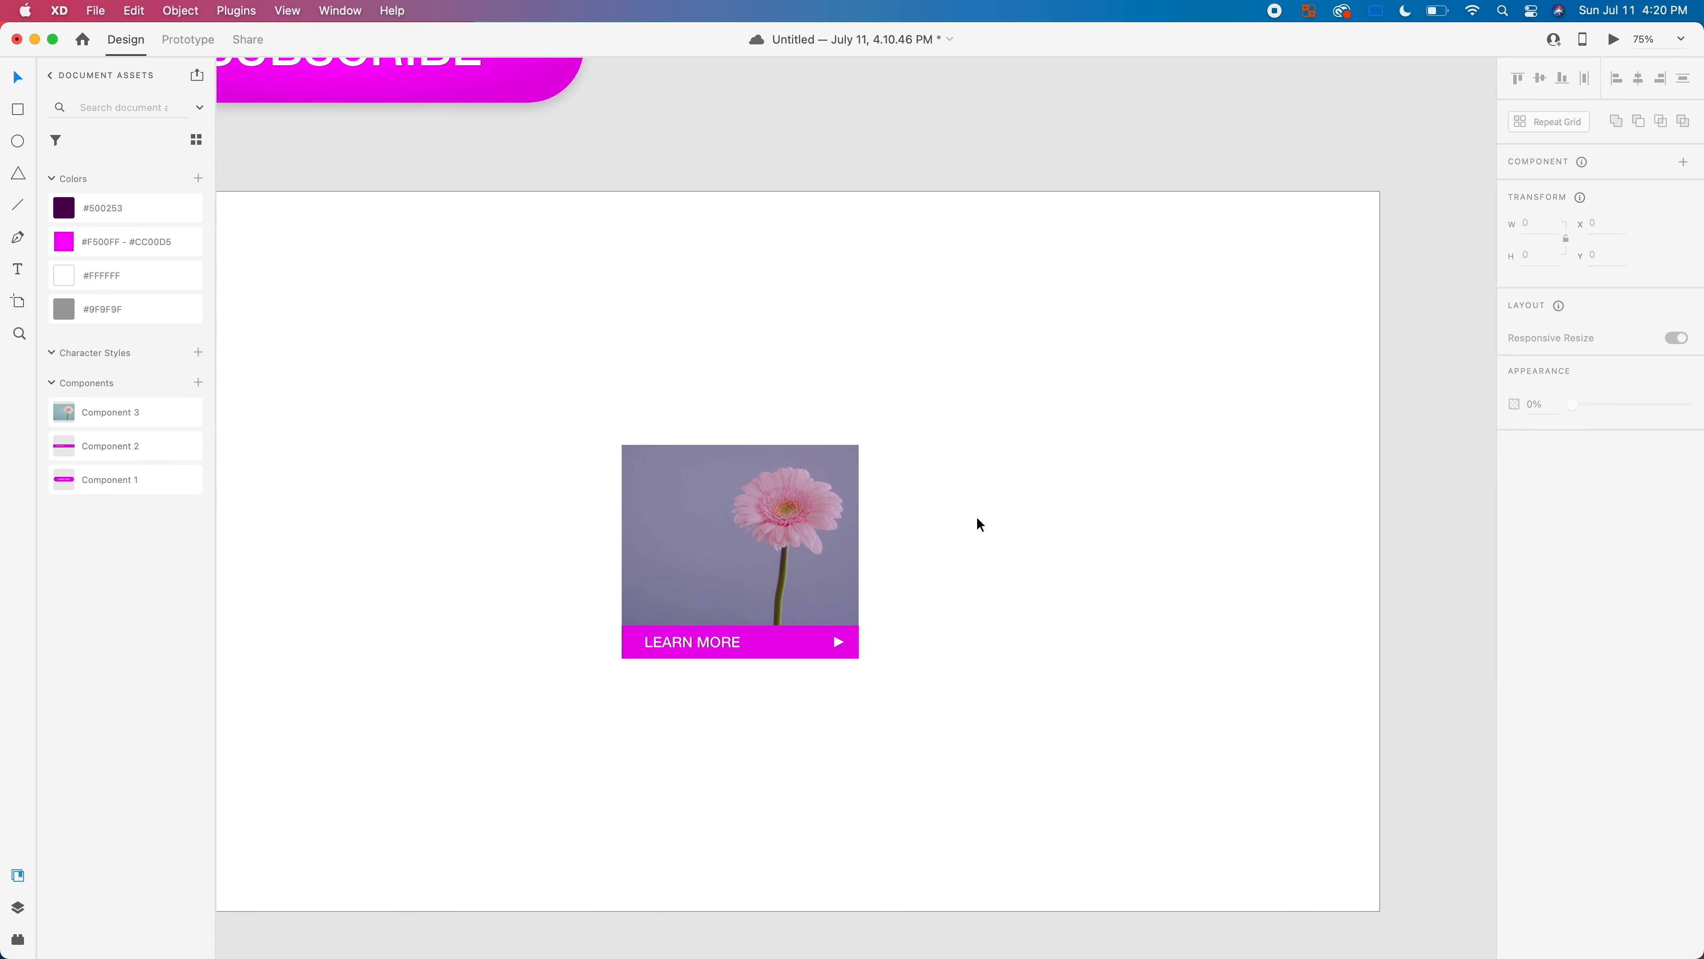
Step: Compare the photo component's Default and Hover states and leave it on the Default State
{"action": "left_click", "coordinate": [757, 556]}
{"action": "left_click", "coordinate": [1598, 181]}
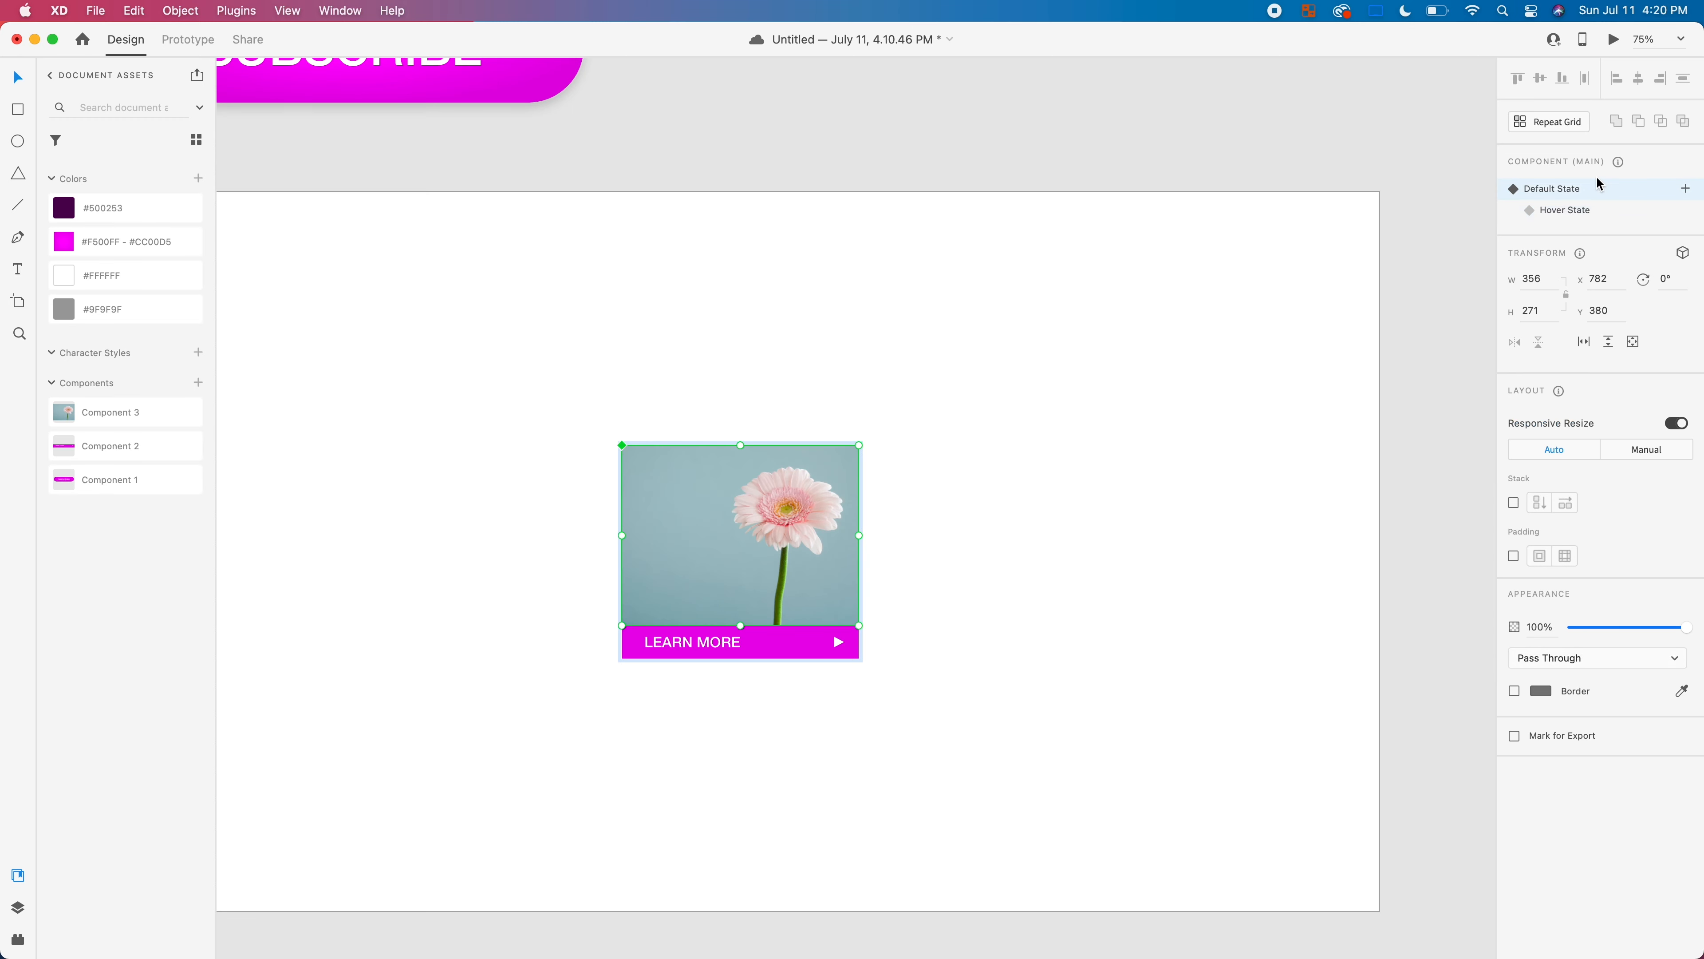
{"action": "left_click", "coordinate": [1589, 211]}
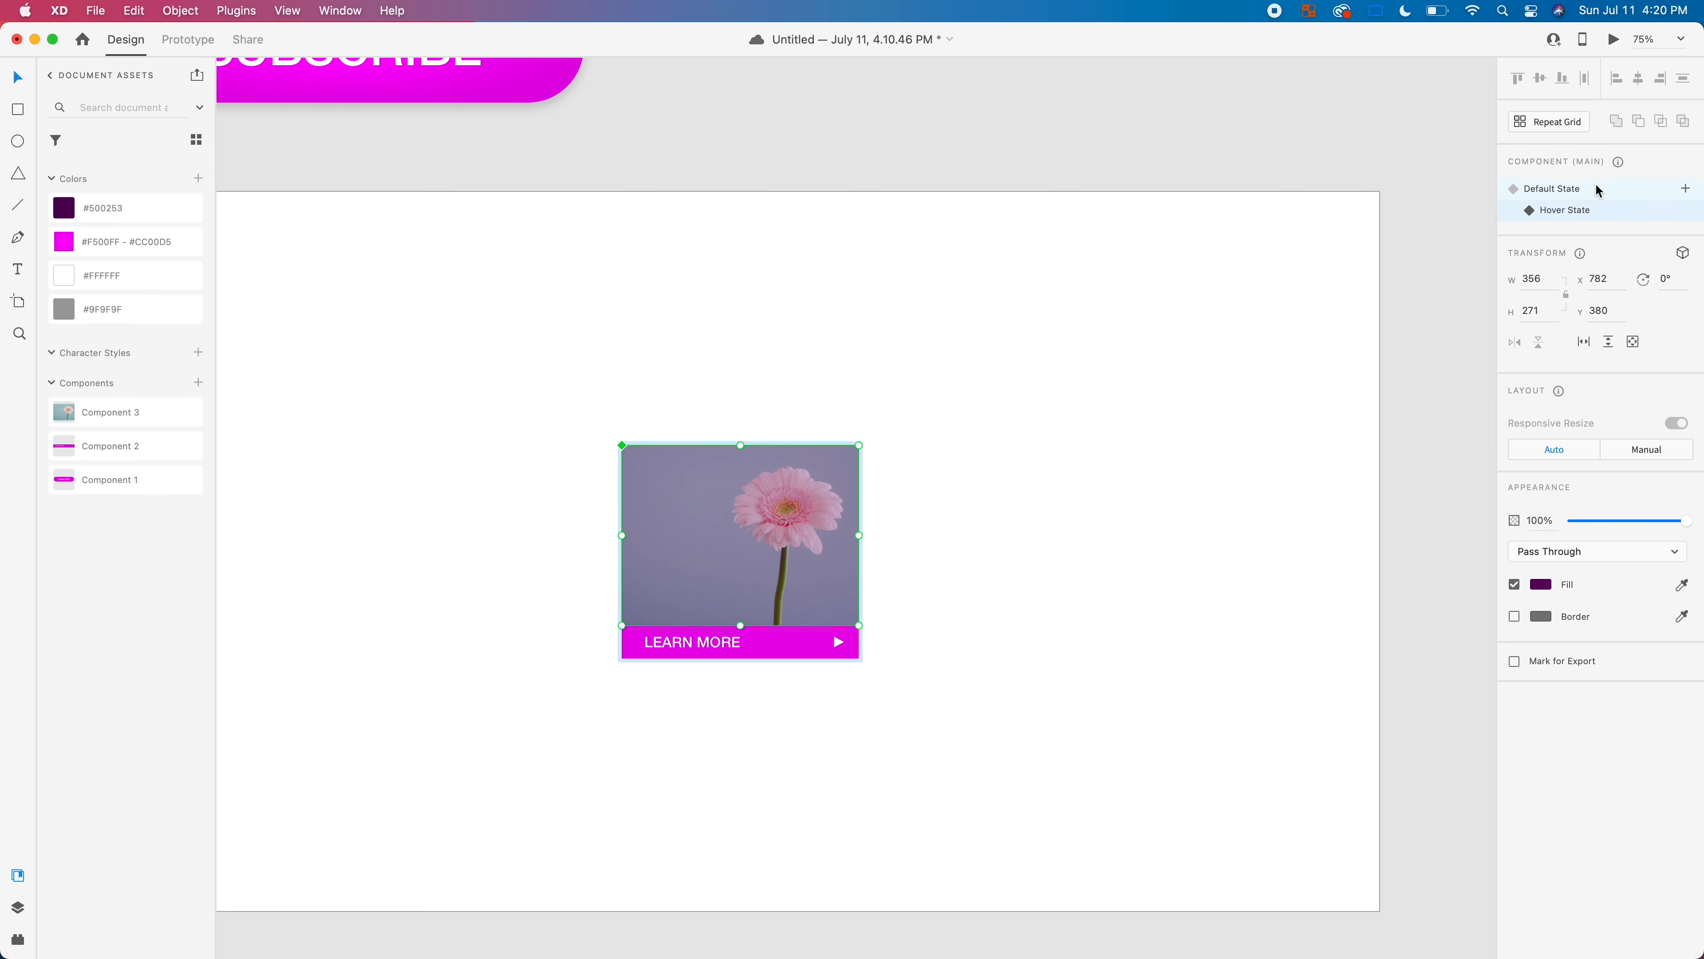
{"action": "left_click", "coordinate": [1598, 190]}
{"action": "left_click", "coordinate": [1183, 370]}
Step: Preview the second artboard to test the flower card, and close the preview
{"action": "left_click_drag", "start_coordinate": [726, 236], "coordinate": [936, 187]}
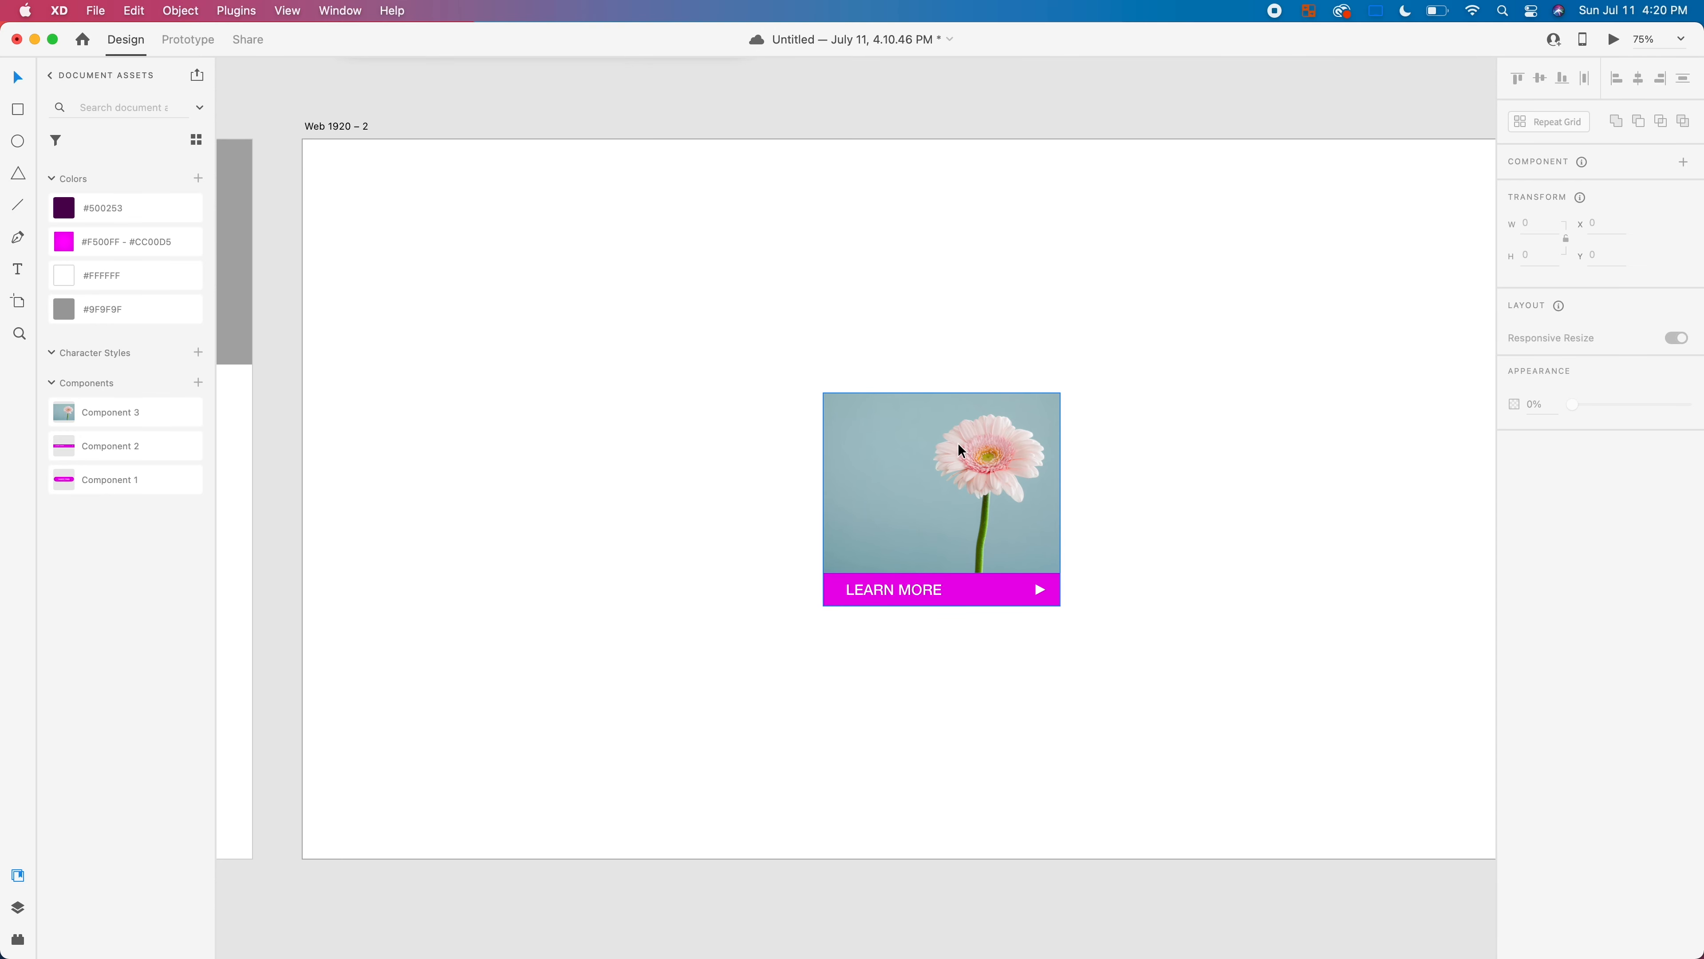
{"action": "left_click_drag", "start_coordinate": [1107, 476], "coordinate": [1031, 505]}
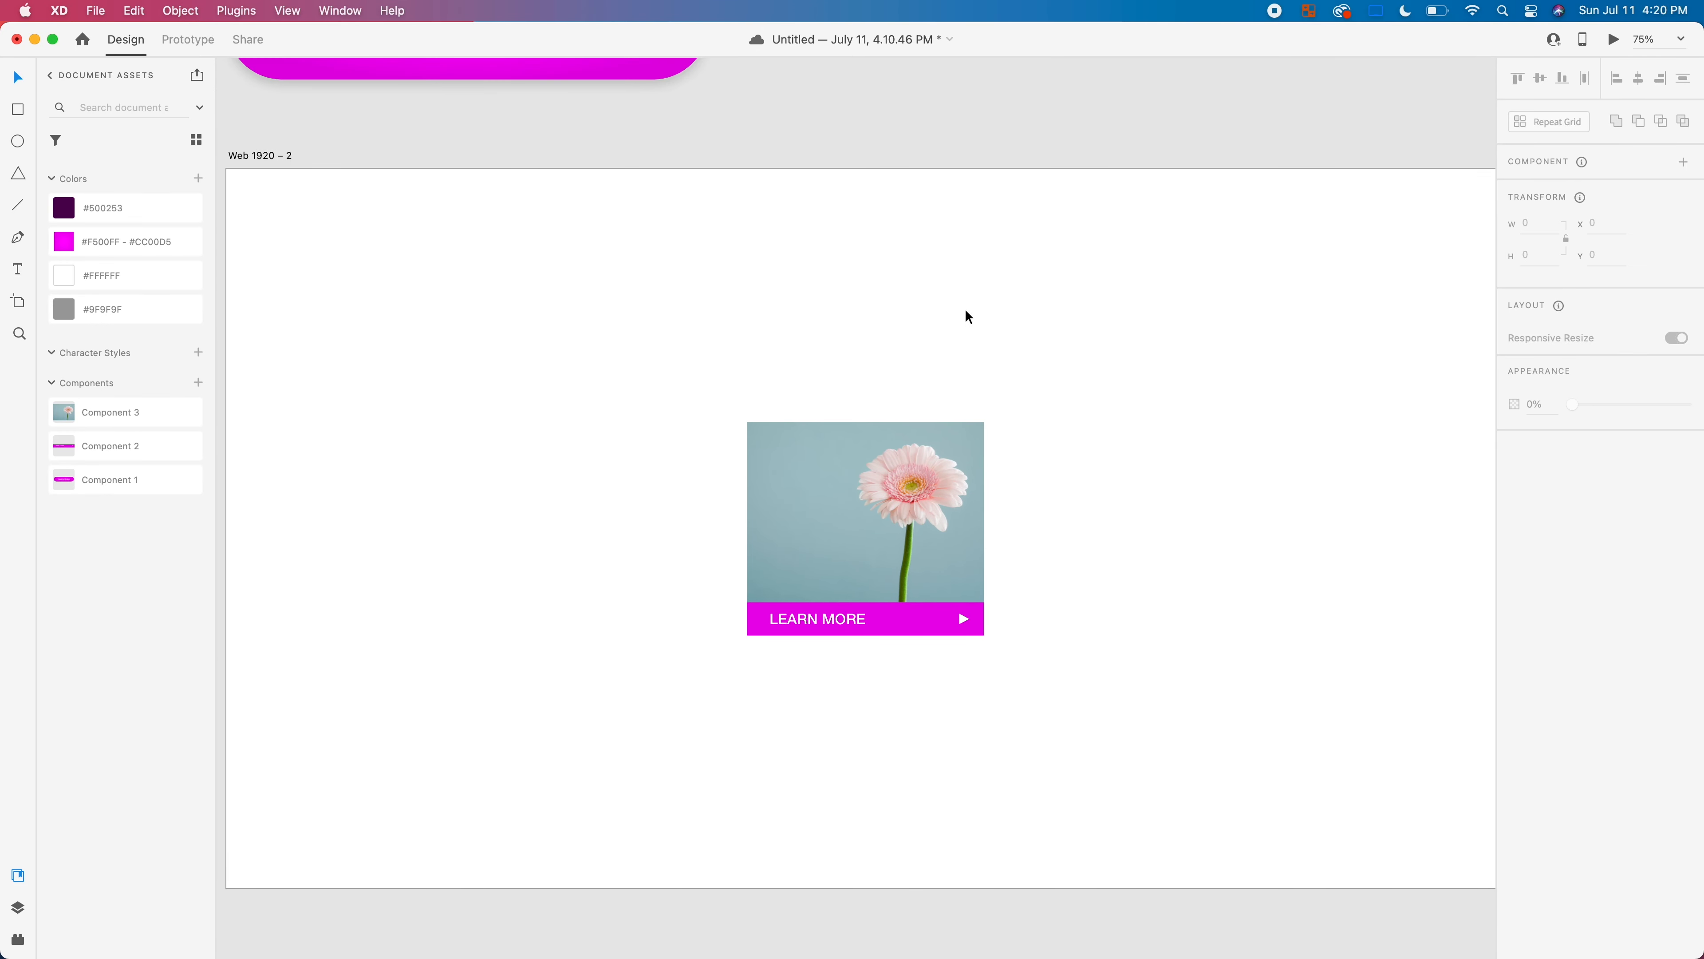
{"action": "left_click", "coordinate": [1613, 39]}
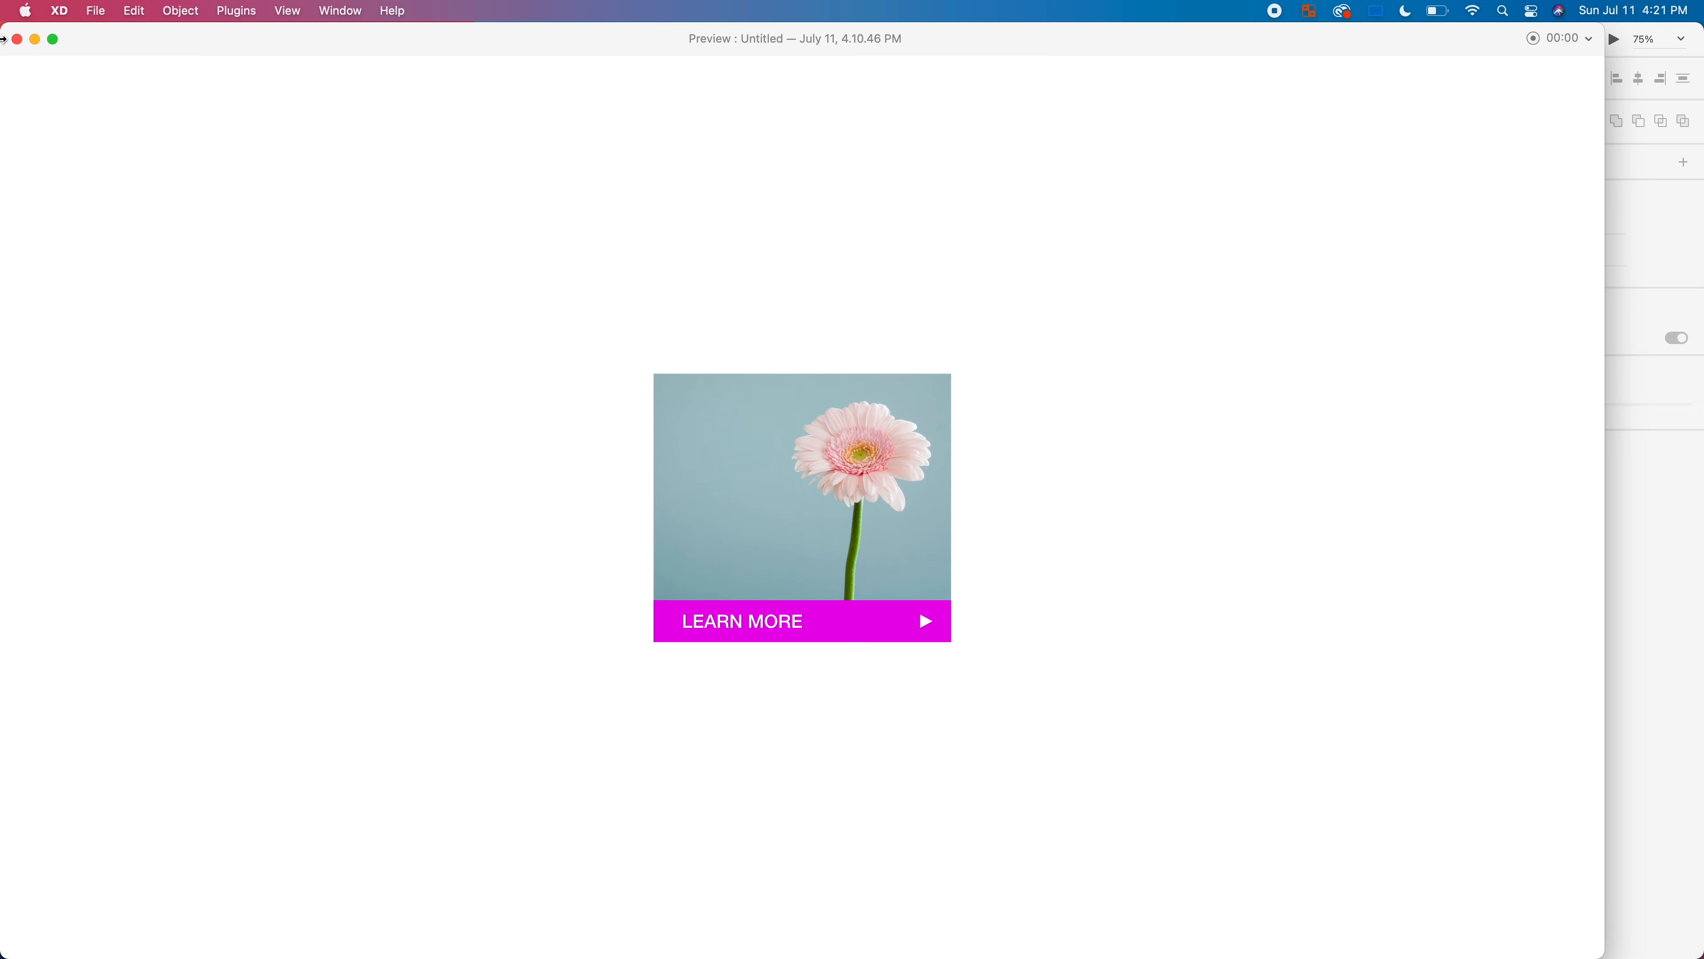
{"action": "left_click", "coordinate": [16, 39]}
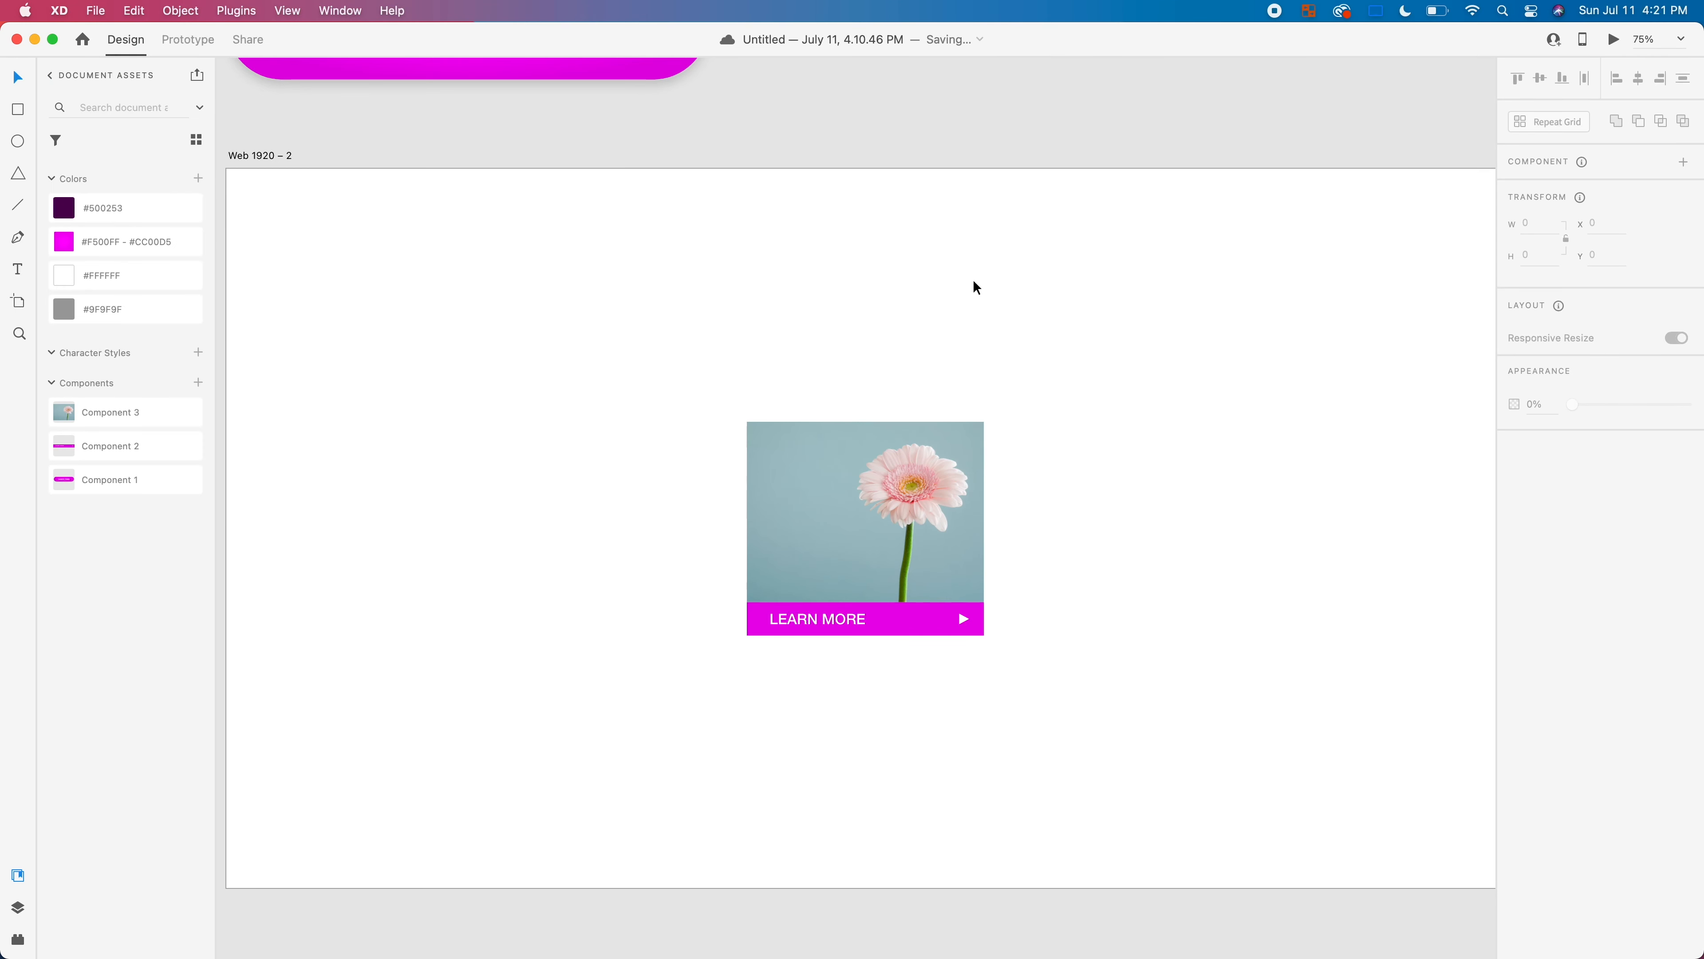
Step: Duplicate the flower card, with one card near the artboard's upper-left corner and the other at X 794, Y 413
{"action": "left_click_drag", "start_coordinate": [1199, 582], "coordinate": [706, 401]}
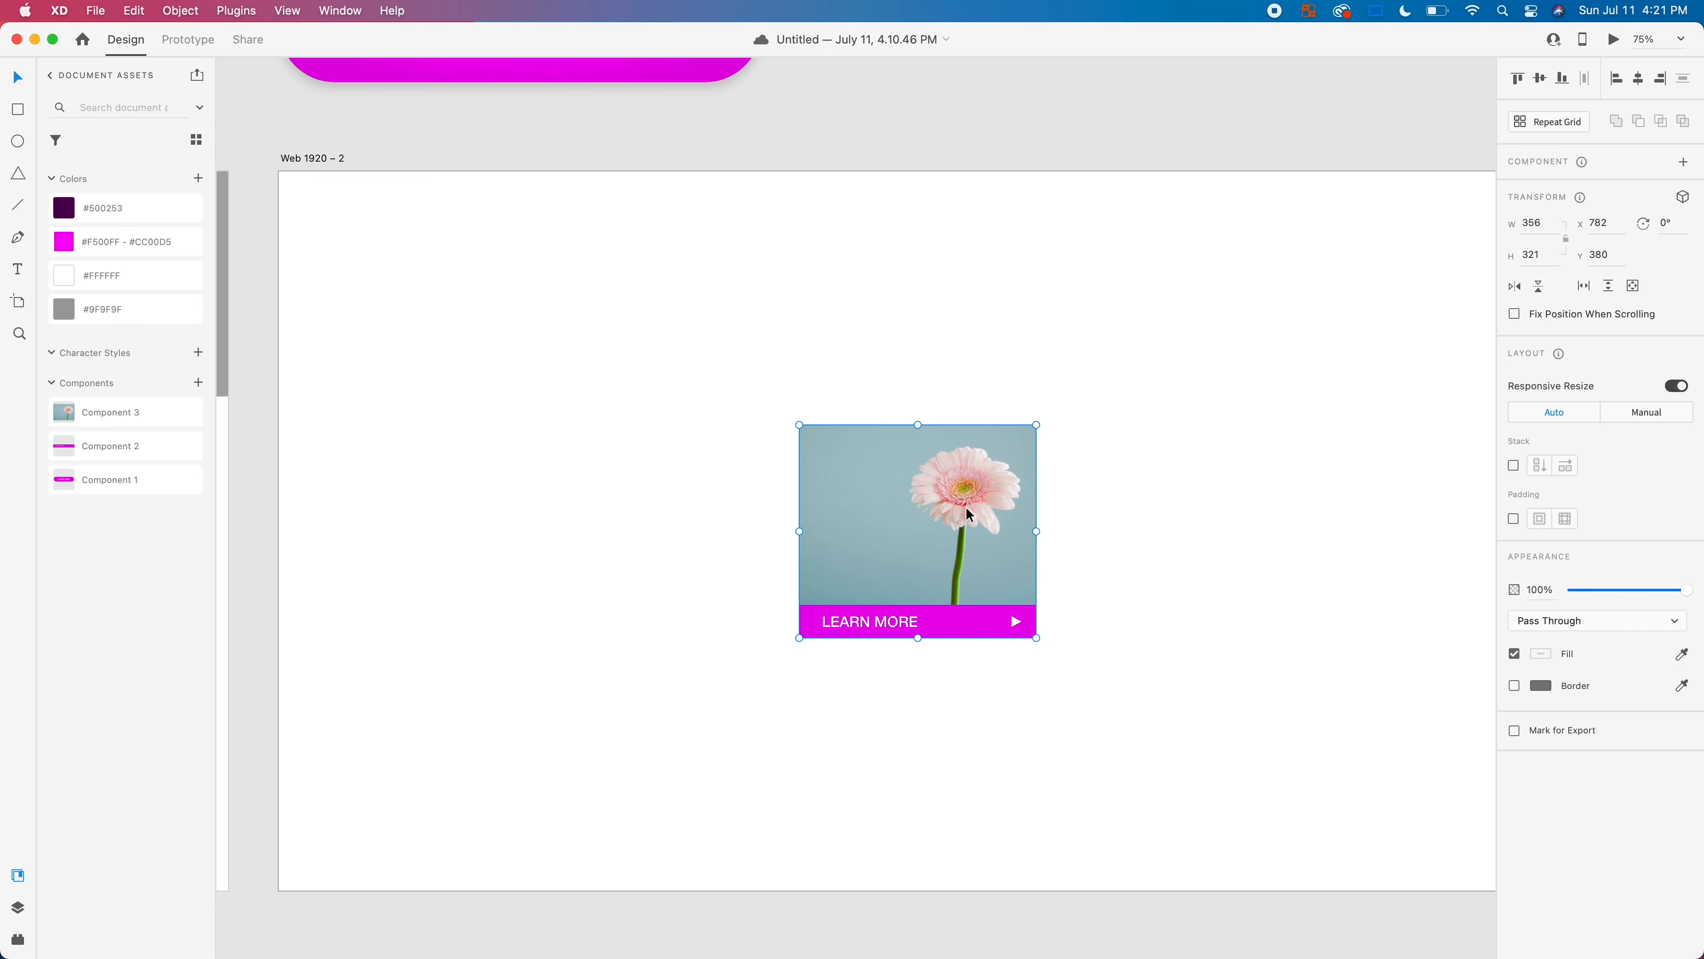
{"action": "left_click_drag", "start_coordinate": [1168, 487], "coordinate": [1226, 529]}
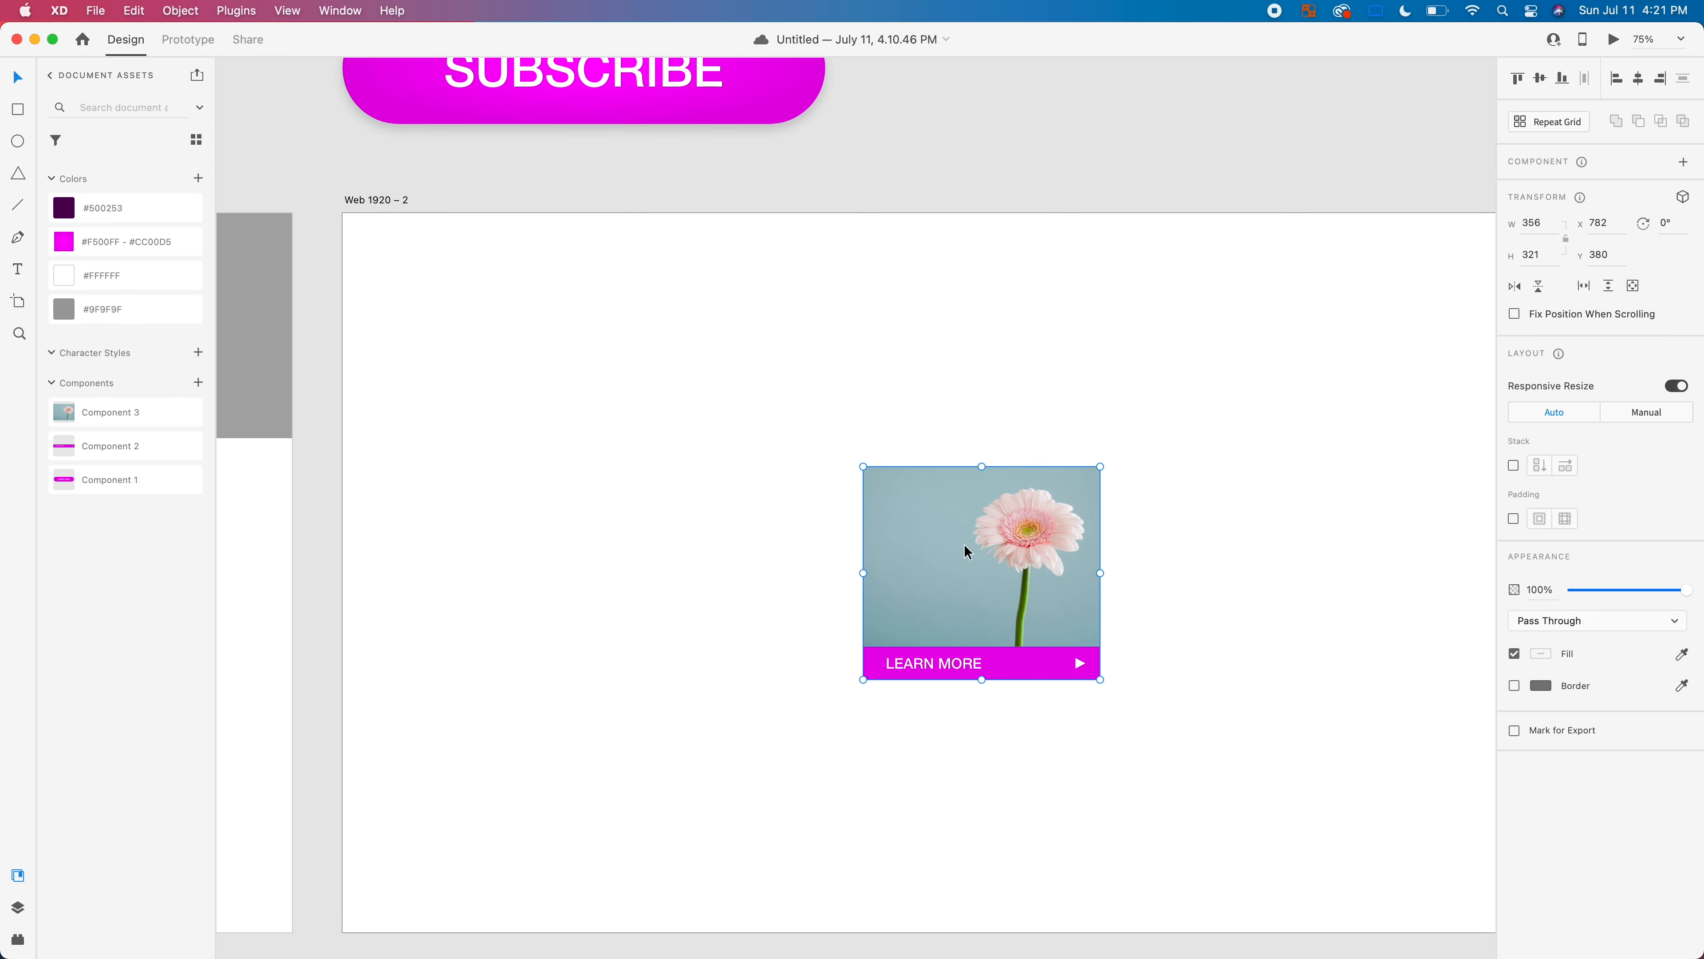
{"action": "left_click_drag", "start_coordinate": [964, 544], "coordinate": [1030, 609]}
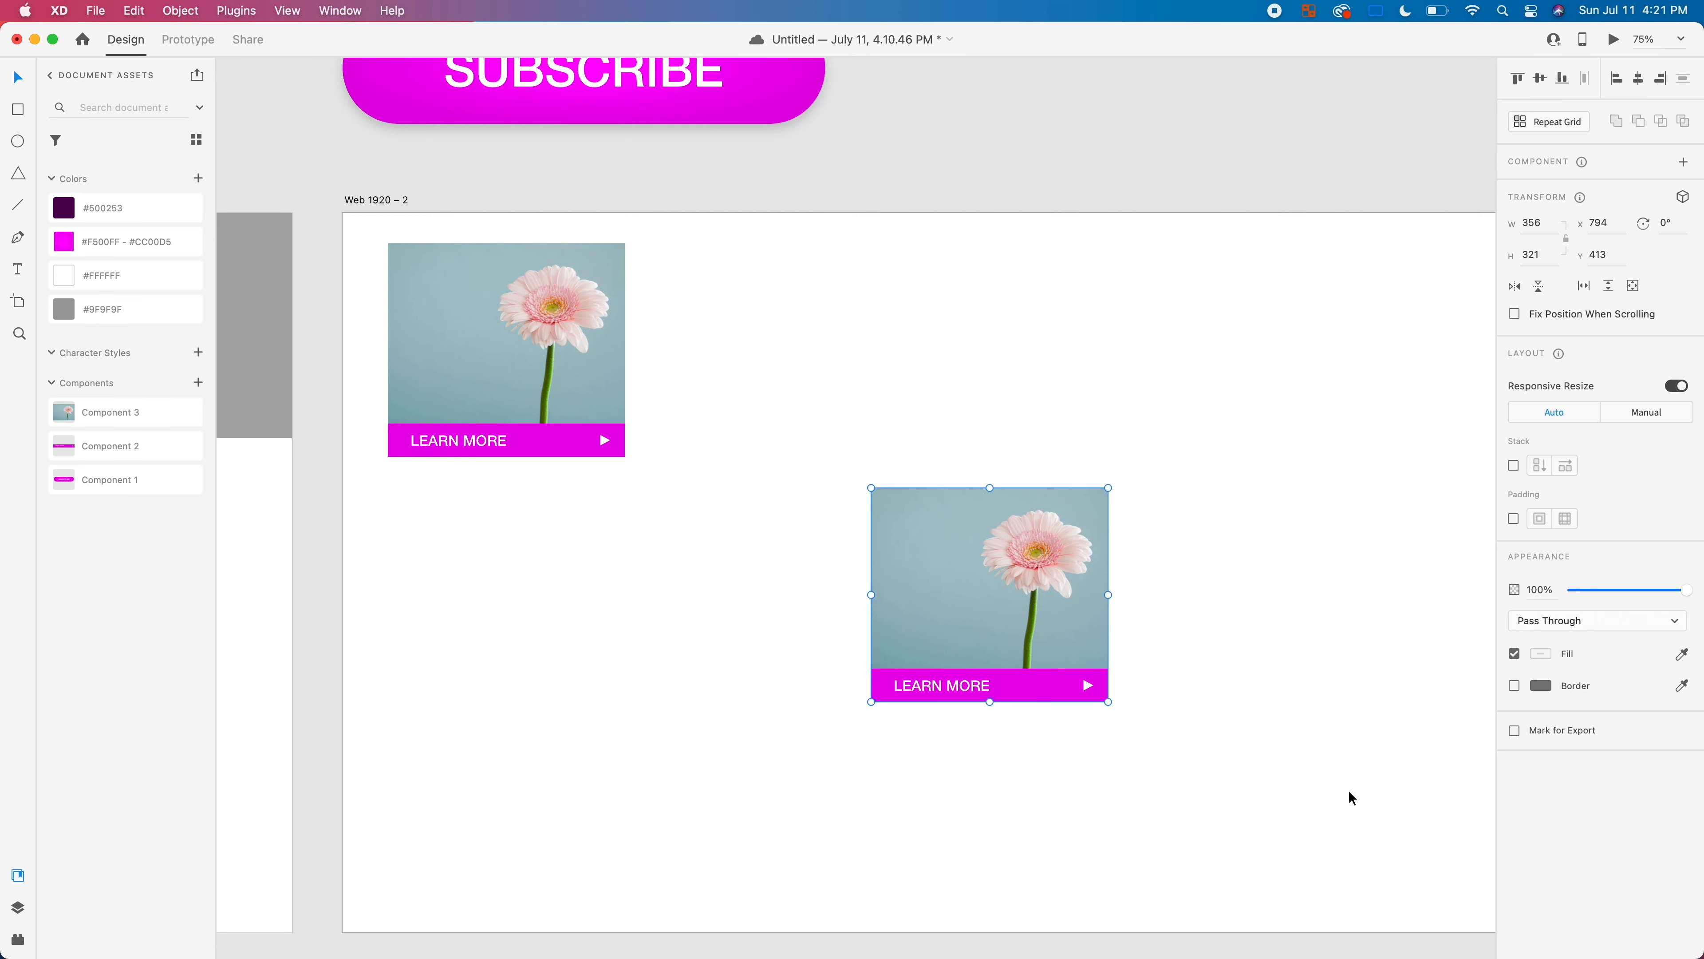
{"action": "left_click", "coordinate": [1350, 798]}
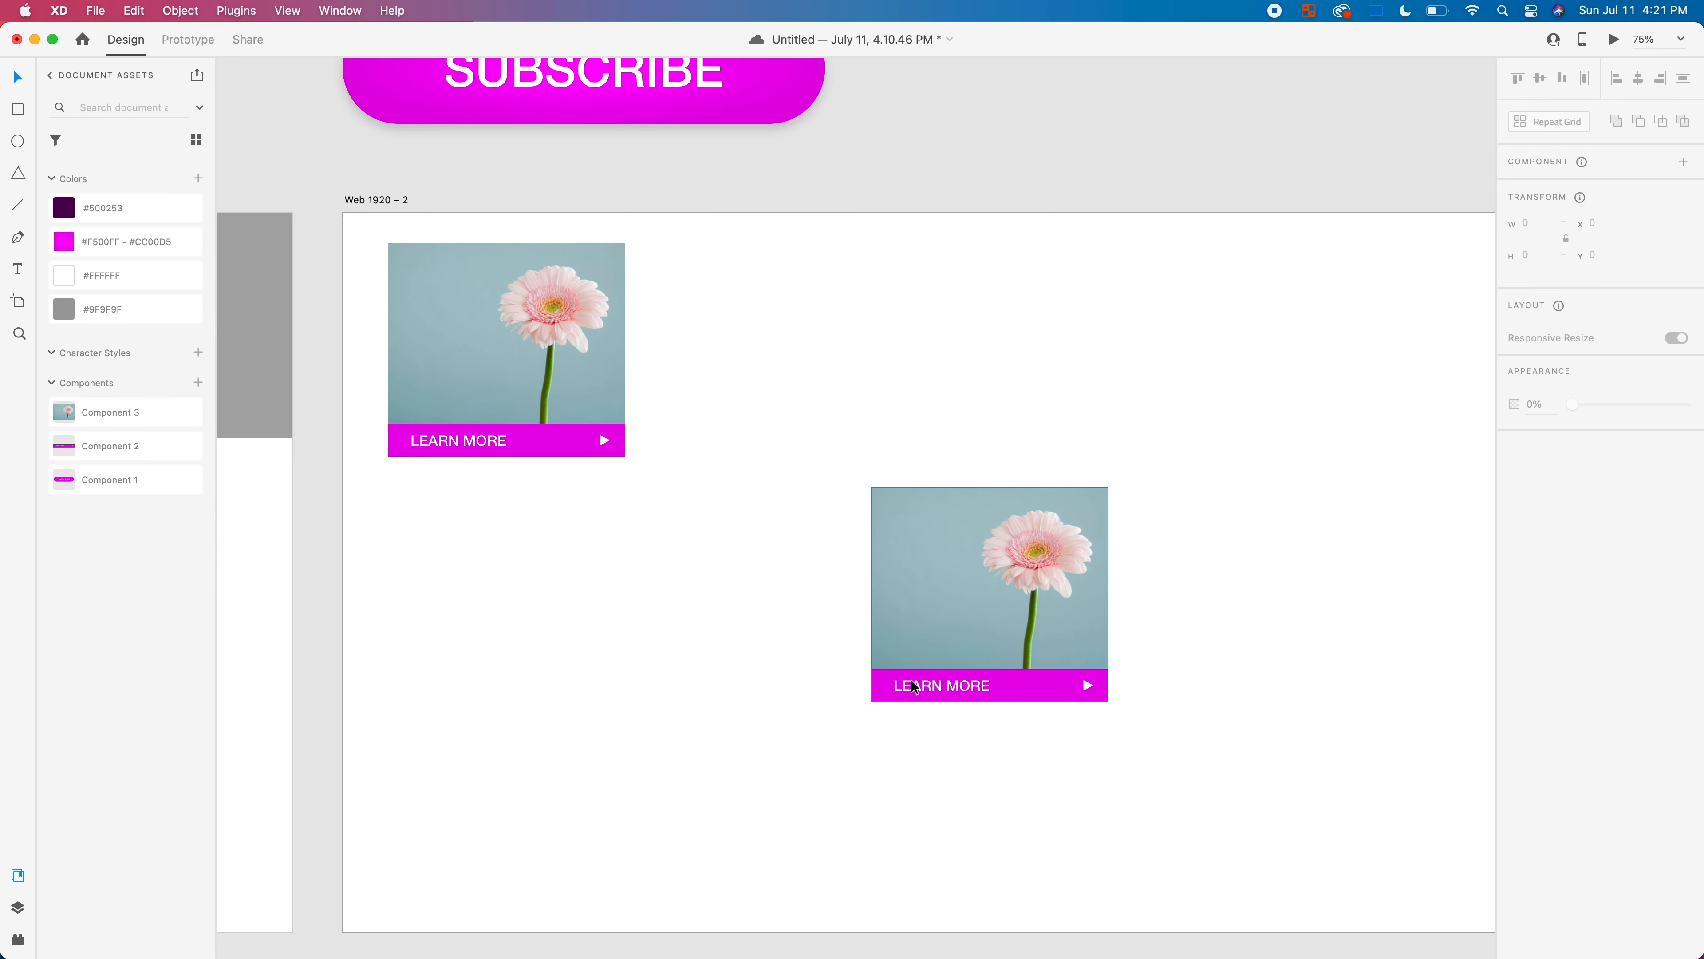
Step: Switch the LEARN MORE bar inside the lower flower card to its Hover State
{"action": "left_click", "coordinate": [920, 687]}
{"action": "left_click", "coordinate": [1103, 772]}
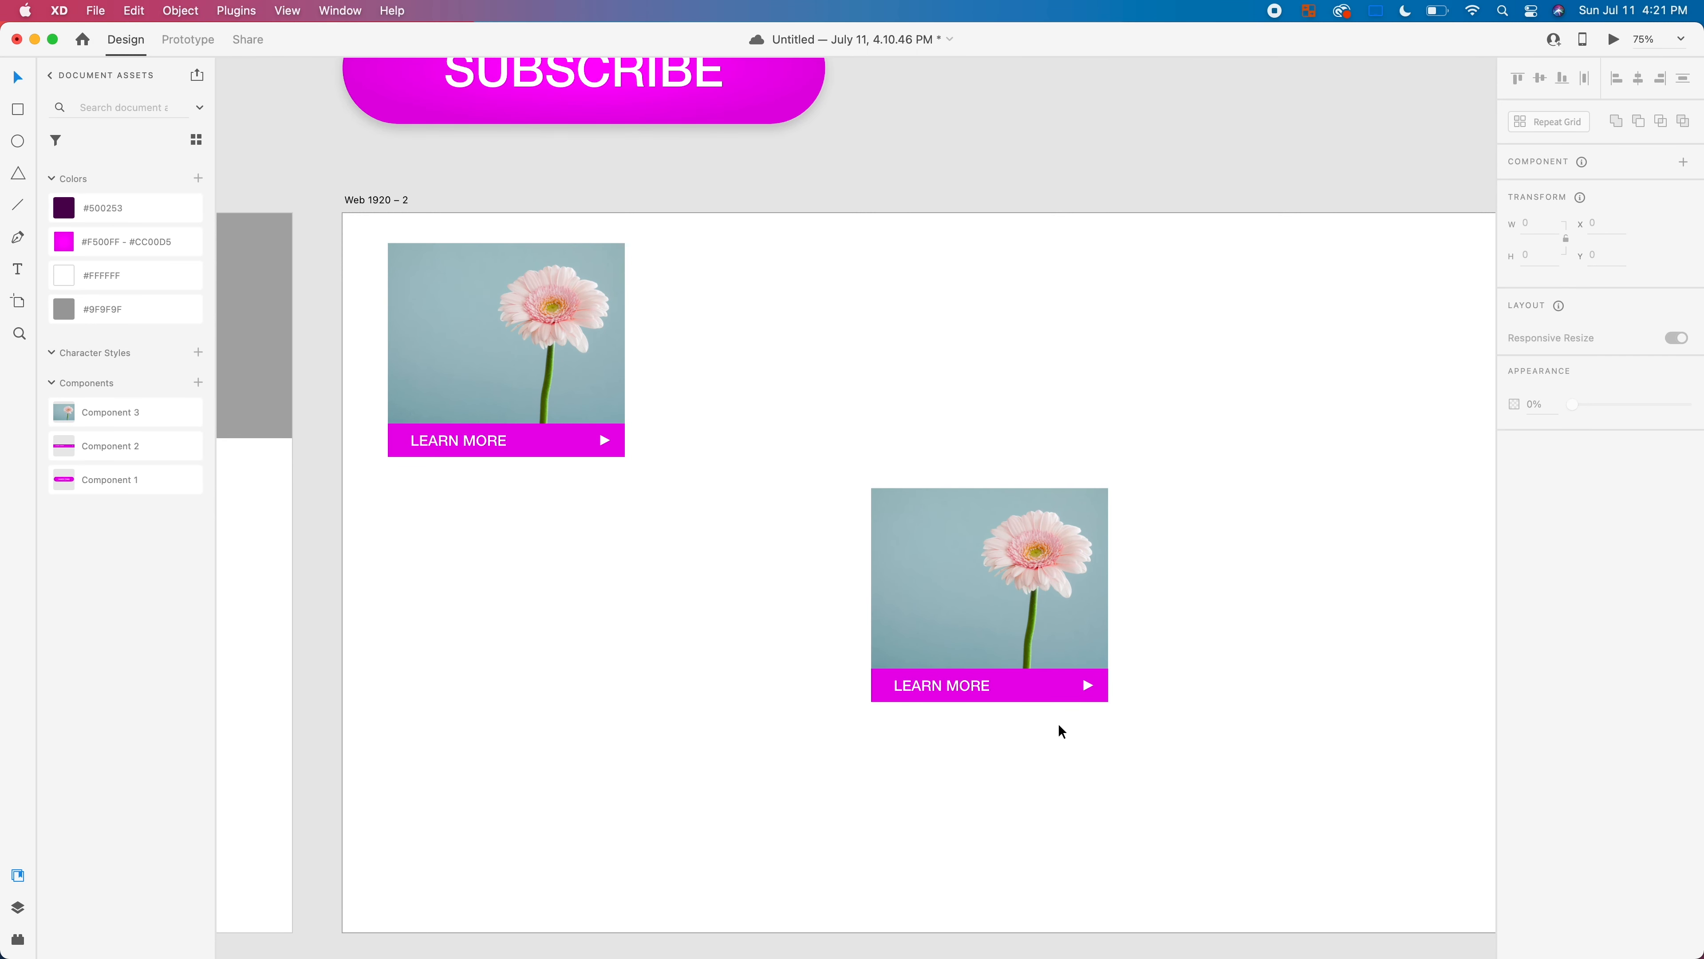
{"action": "double_click", "coordinate": [986, 692]}
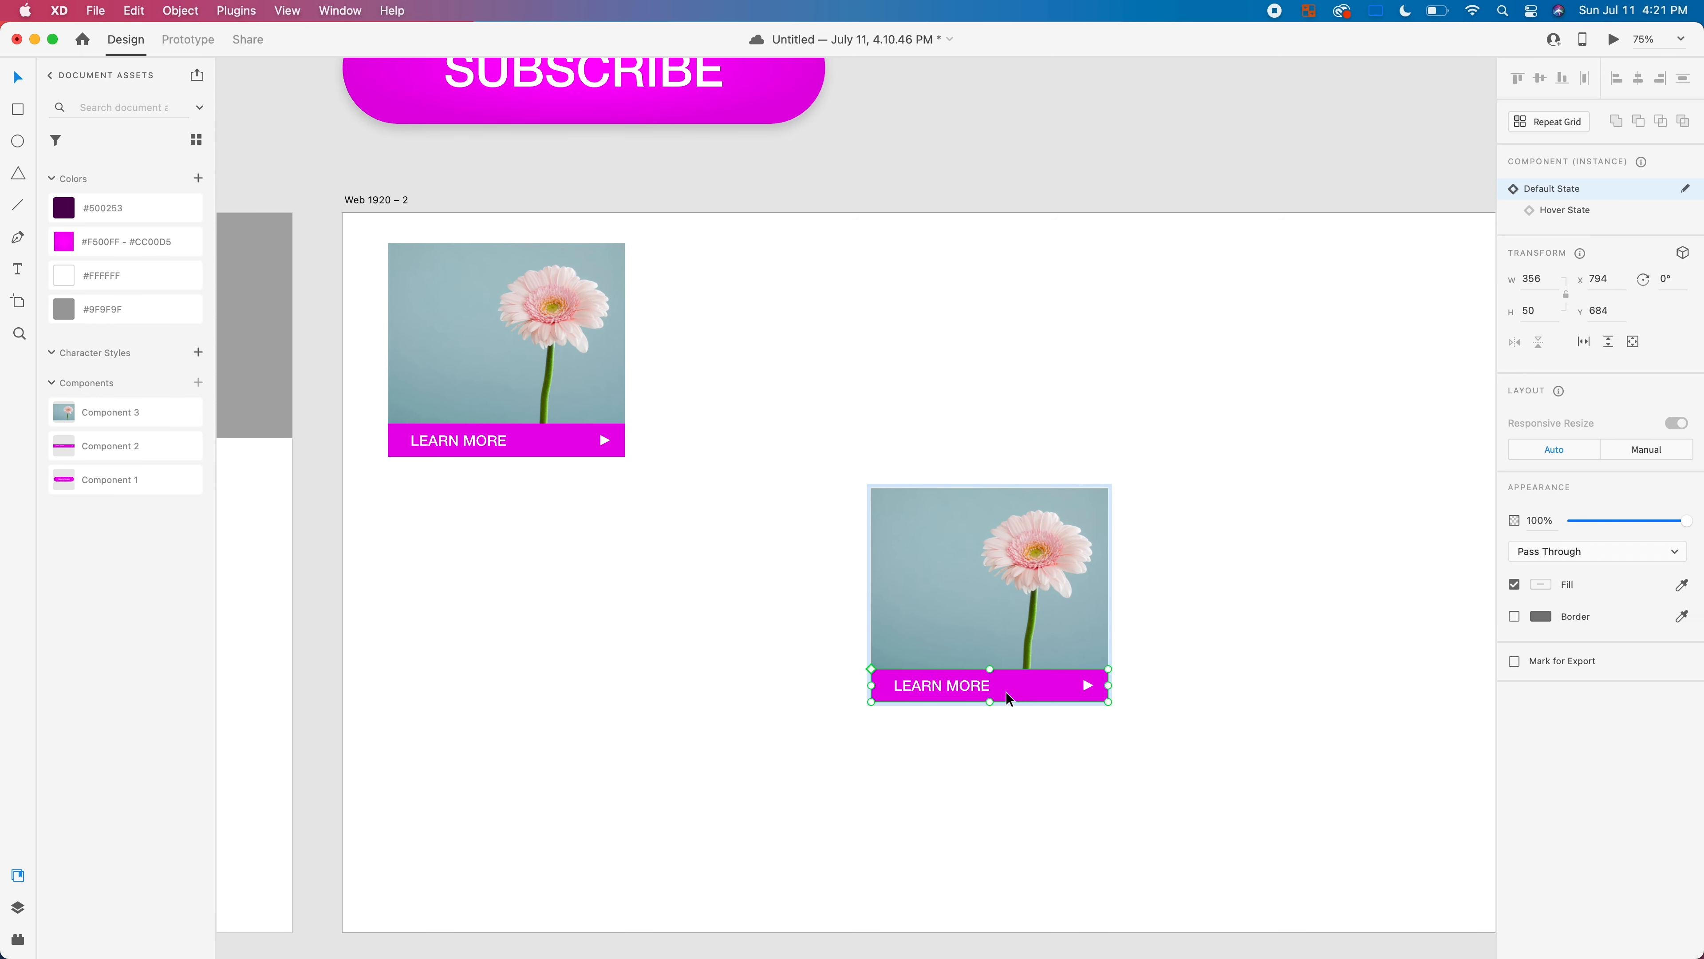
{"action": "left_click", "coordinate": [1231, 464]}
{"action": "left_click", "coordinate": [1030, 535]}
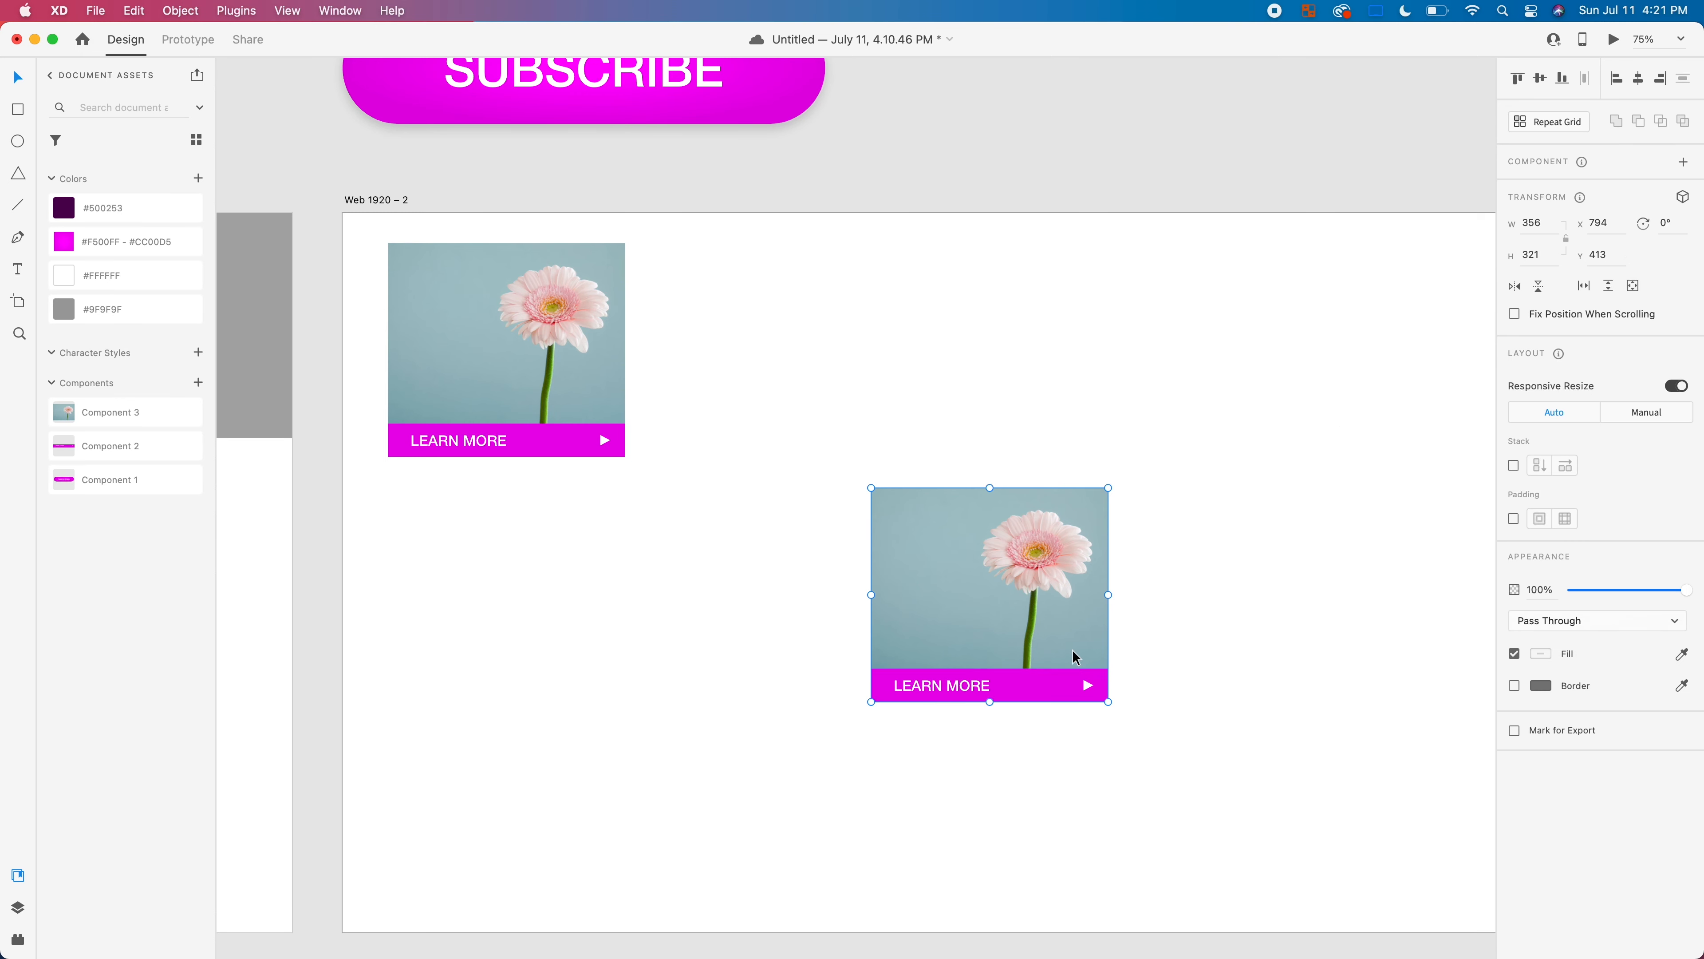
{"action": "double_click", "coordinate": [1053, 681]}
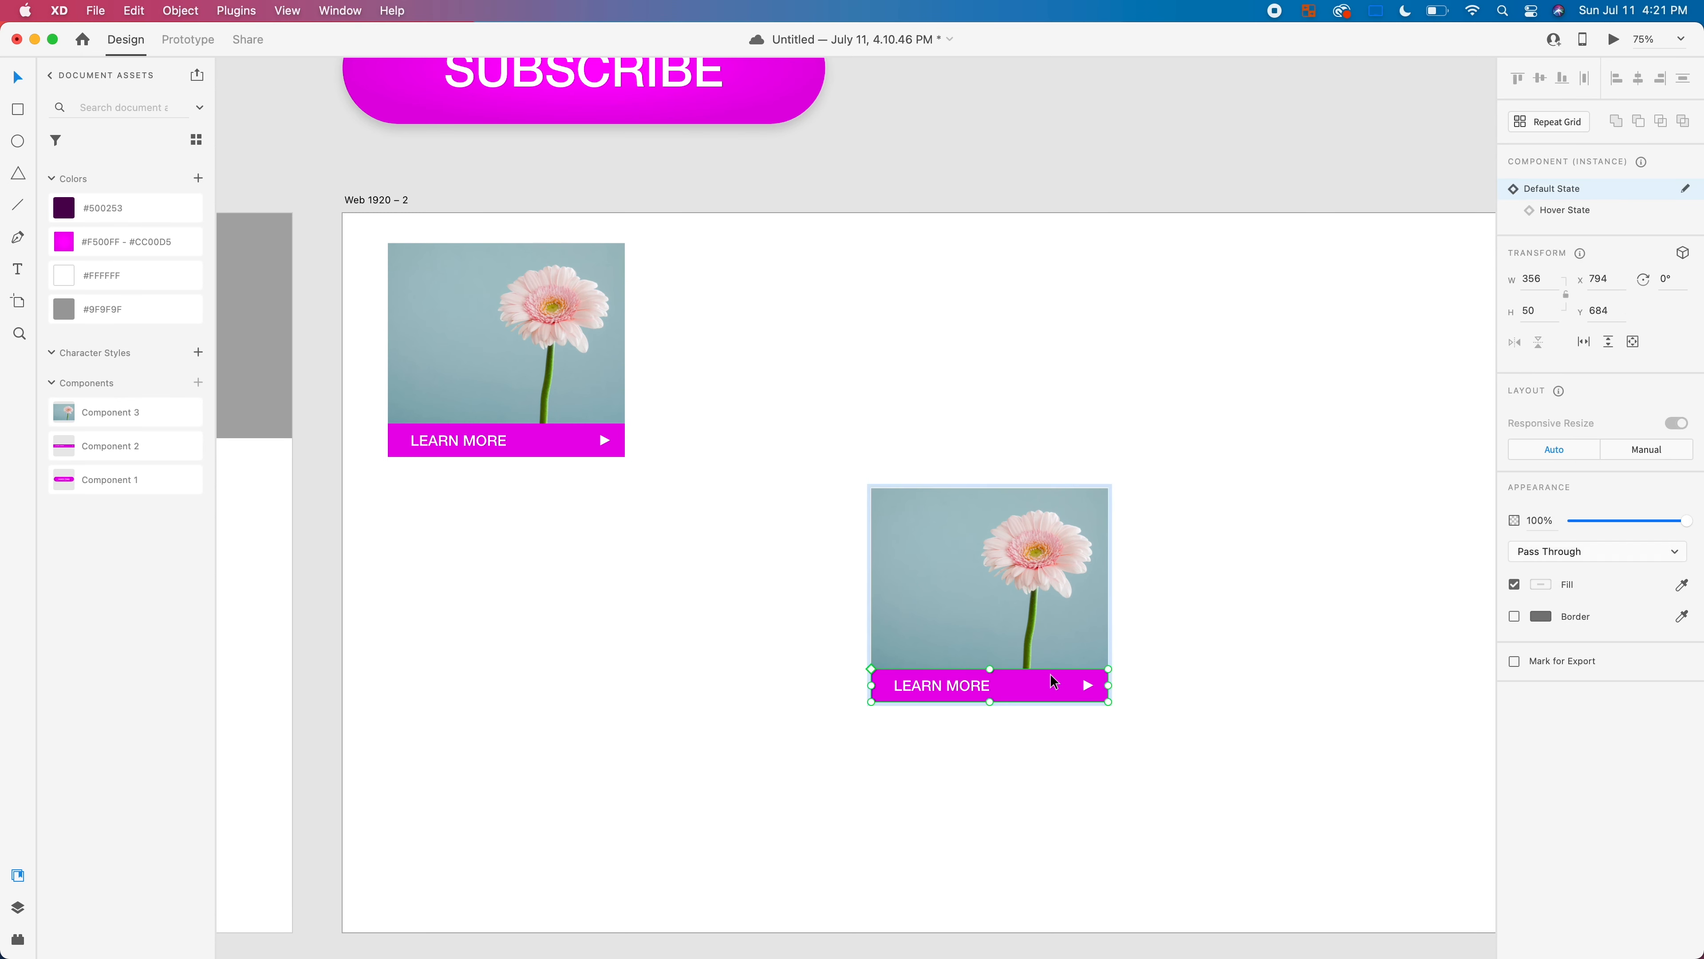
{"action": "left_click", "coordinate": [1561, 211]}
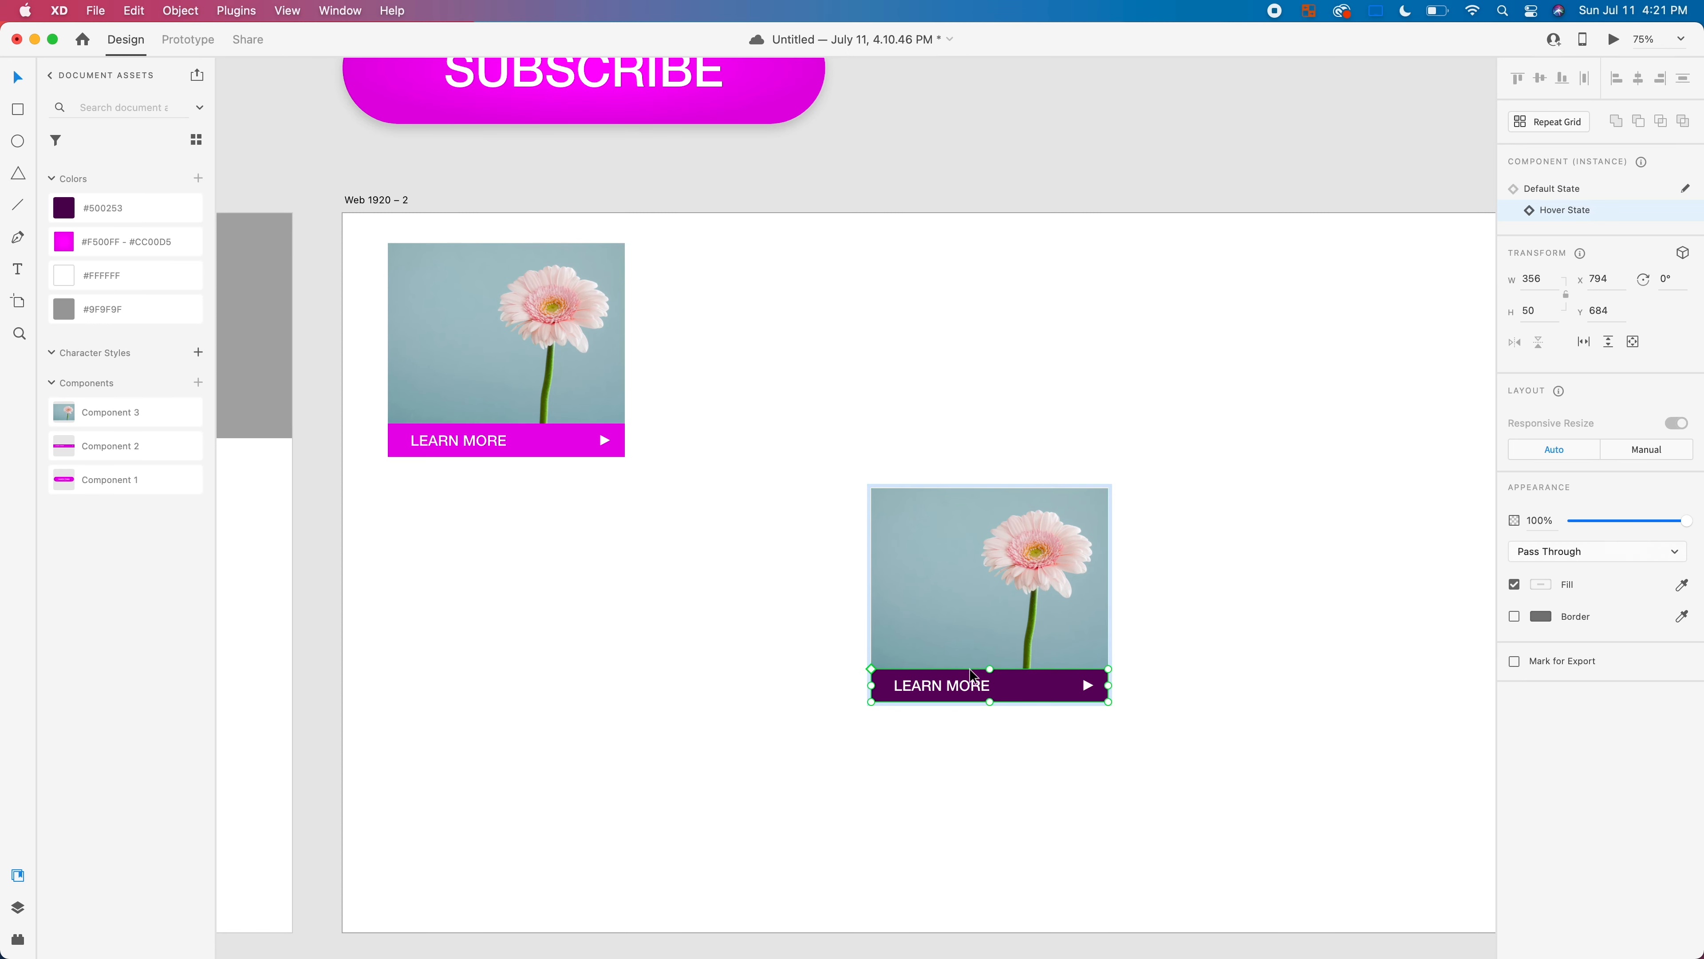
Step: Change the lower card's hover-state bar text to DON'T LEARN MORE
{"action": "double_click", "coordinate": [967, 683]}
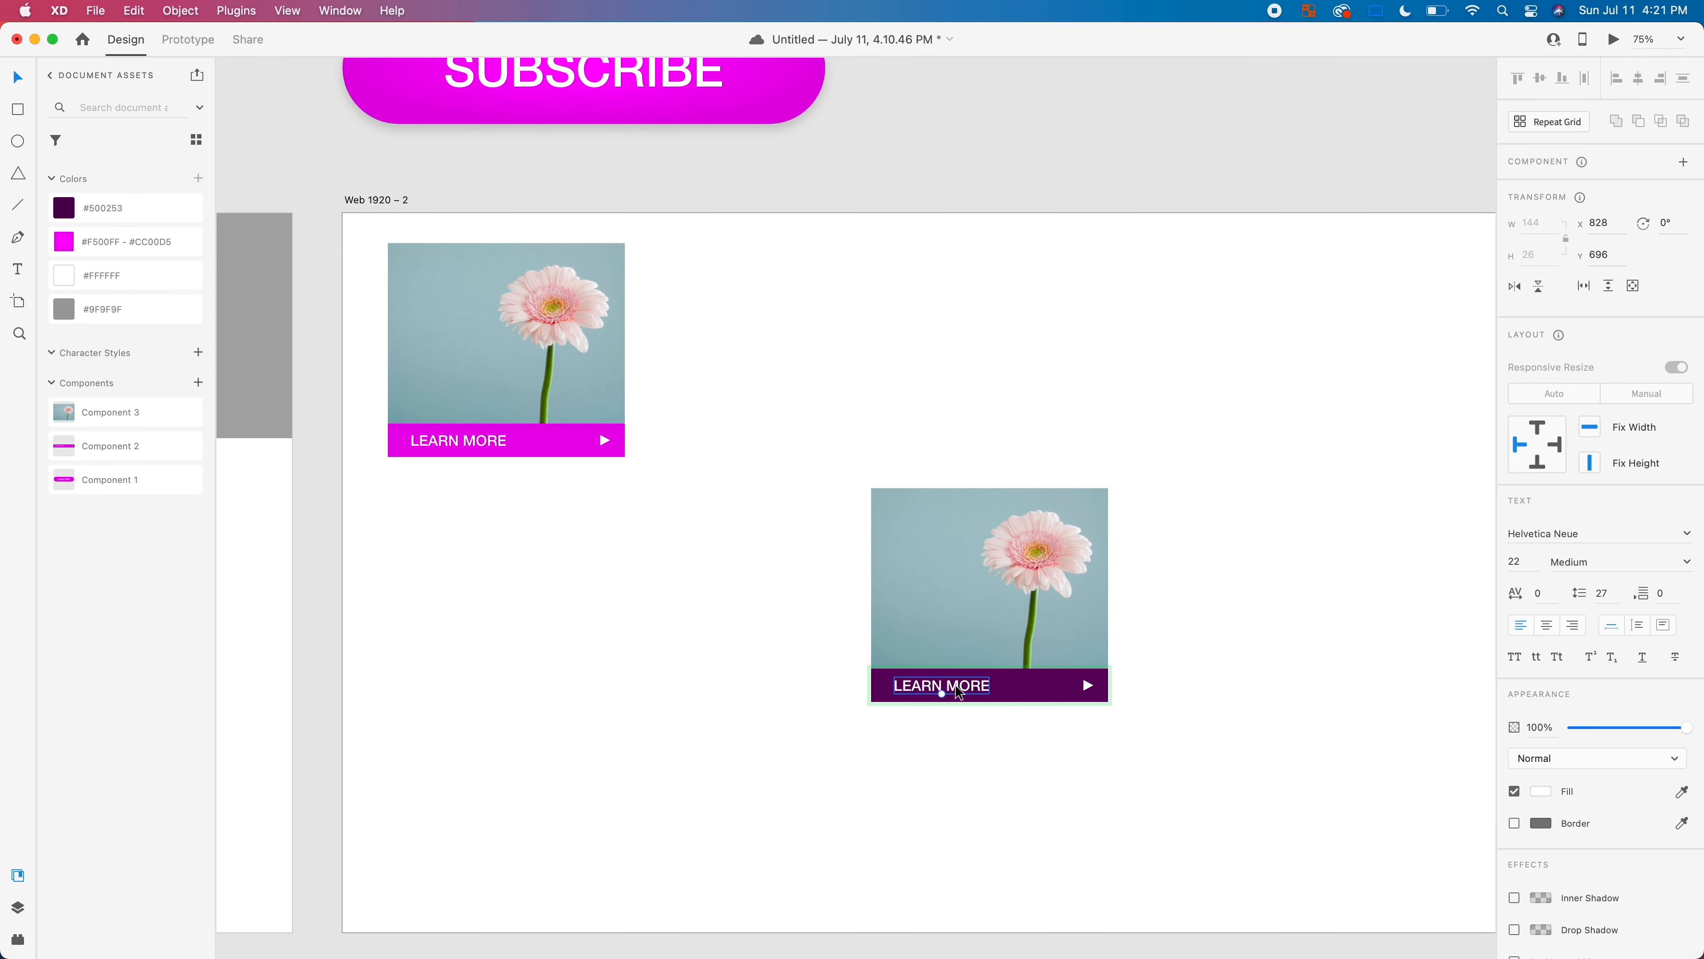
{"action": "double_click", "coordinate": [960, 692]}
{"action": "type", "text": "DON’T"}
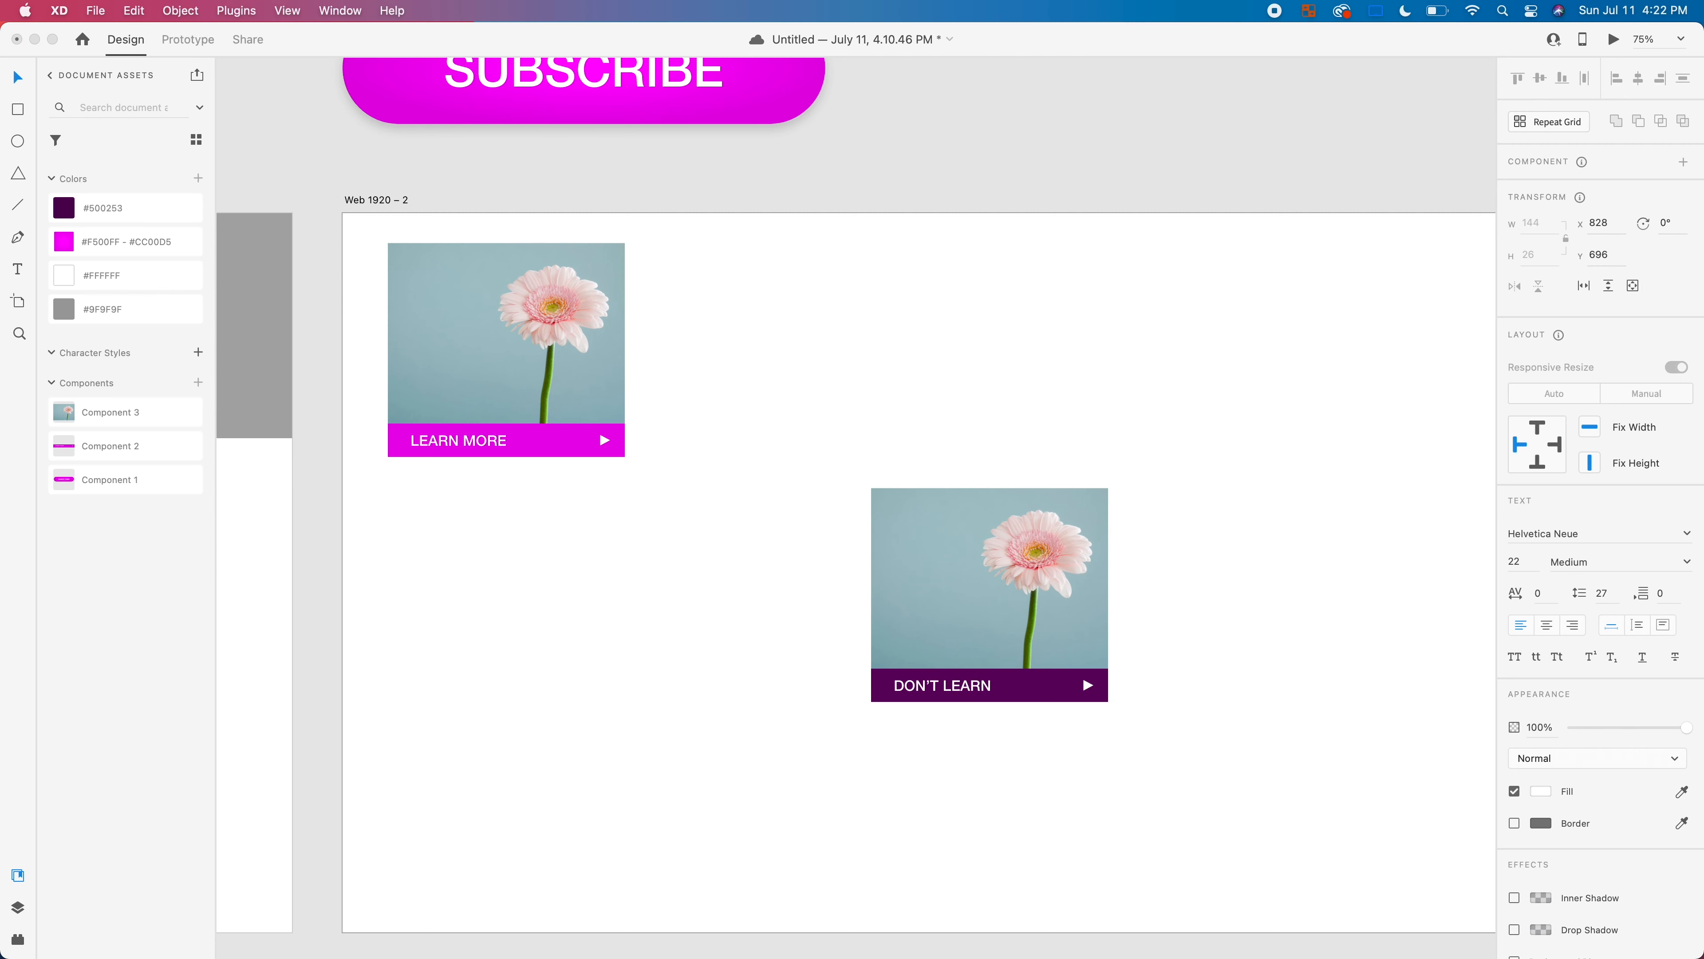
{"action": "type", "text": " LEARN MORE"}
Step: Rotate the white triangle in the lower card's hover-state bar to point downward
{"action": "left_click", "coordinate": [1087, 683]}
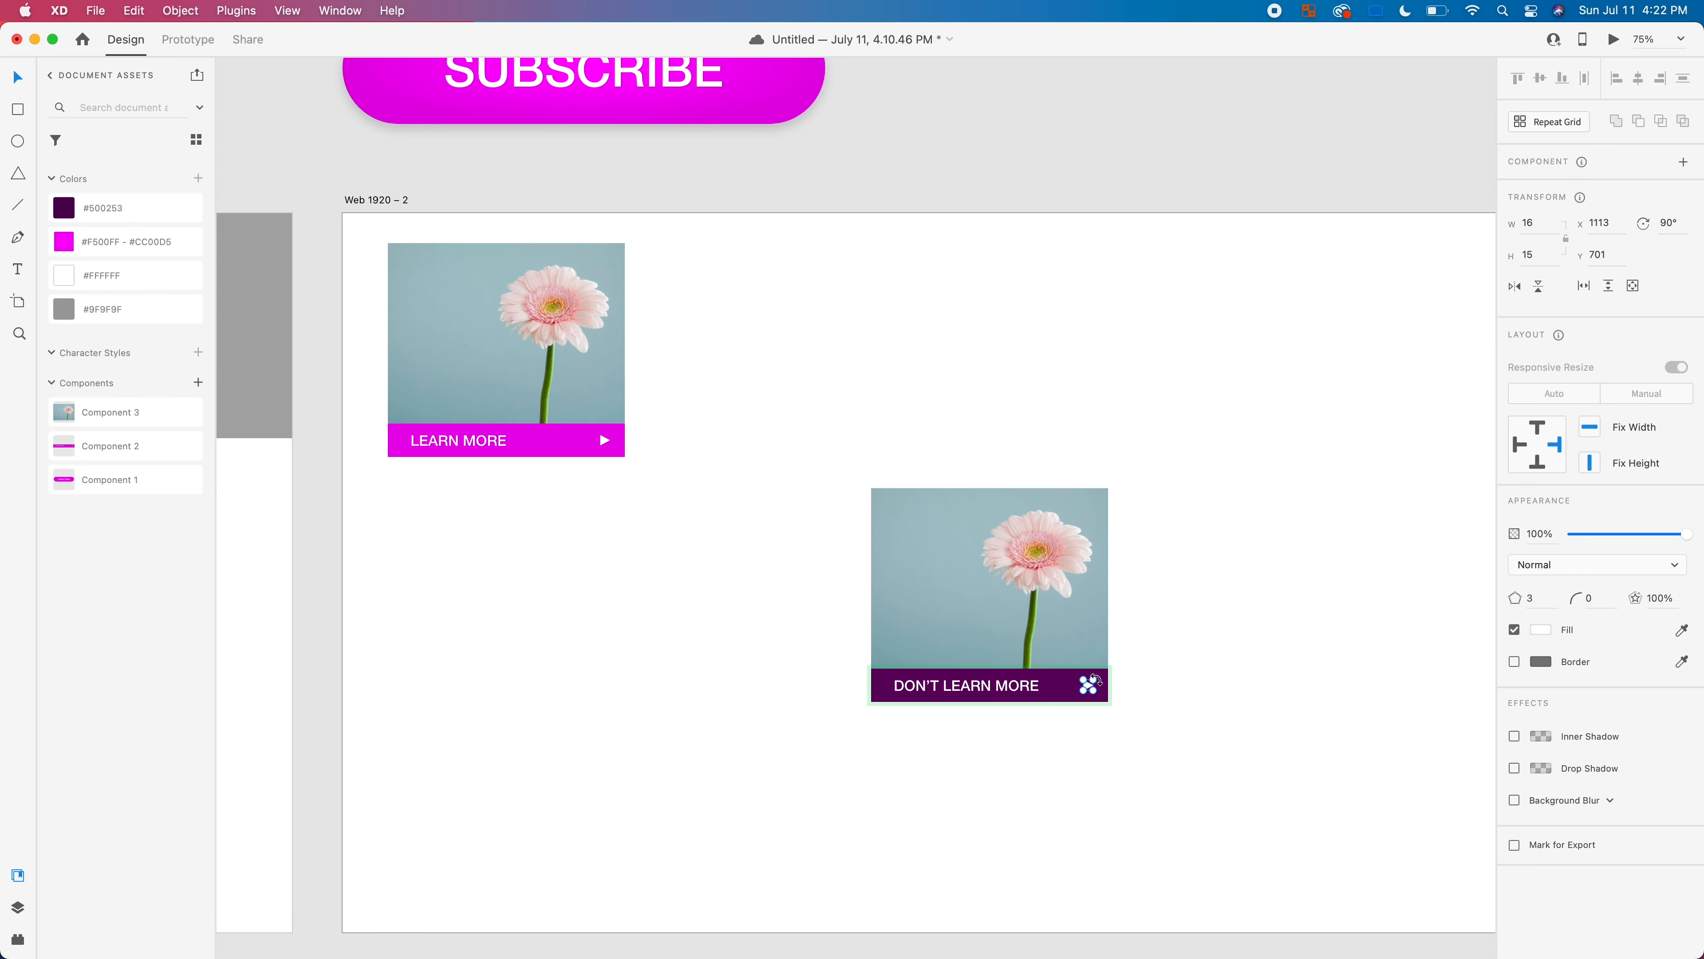
{"action": "left_click_drag", "start_coordinate": [1099, 675], "coordinate": [1099, 702]}
{"action": "left_click", "coordinate": [1173, 765]}
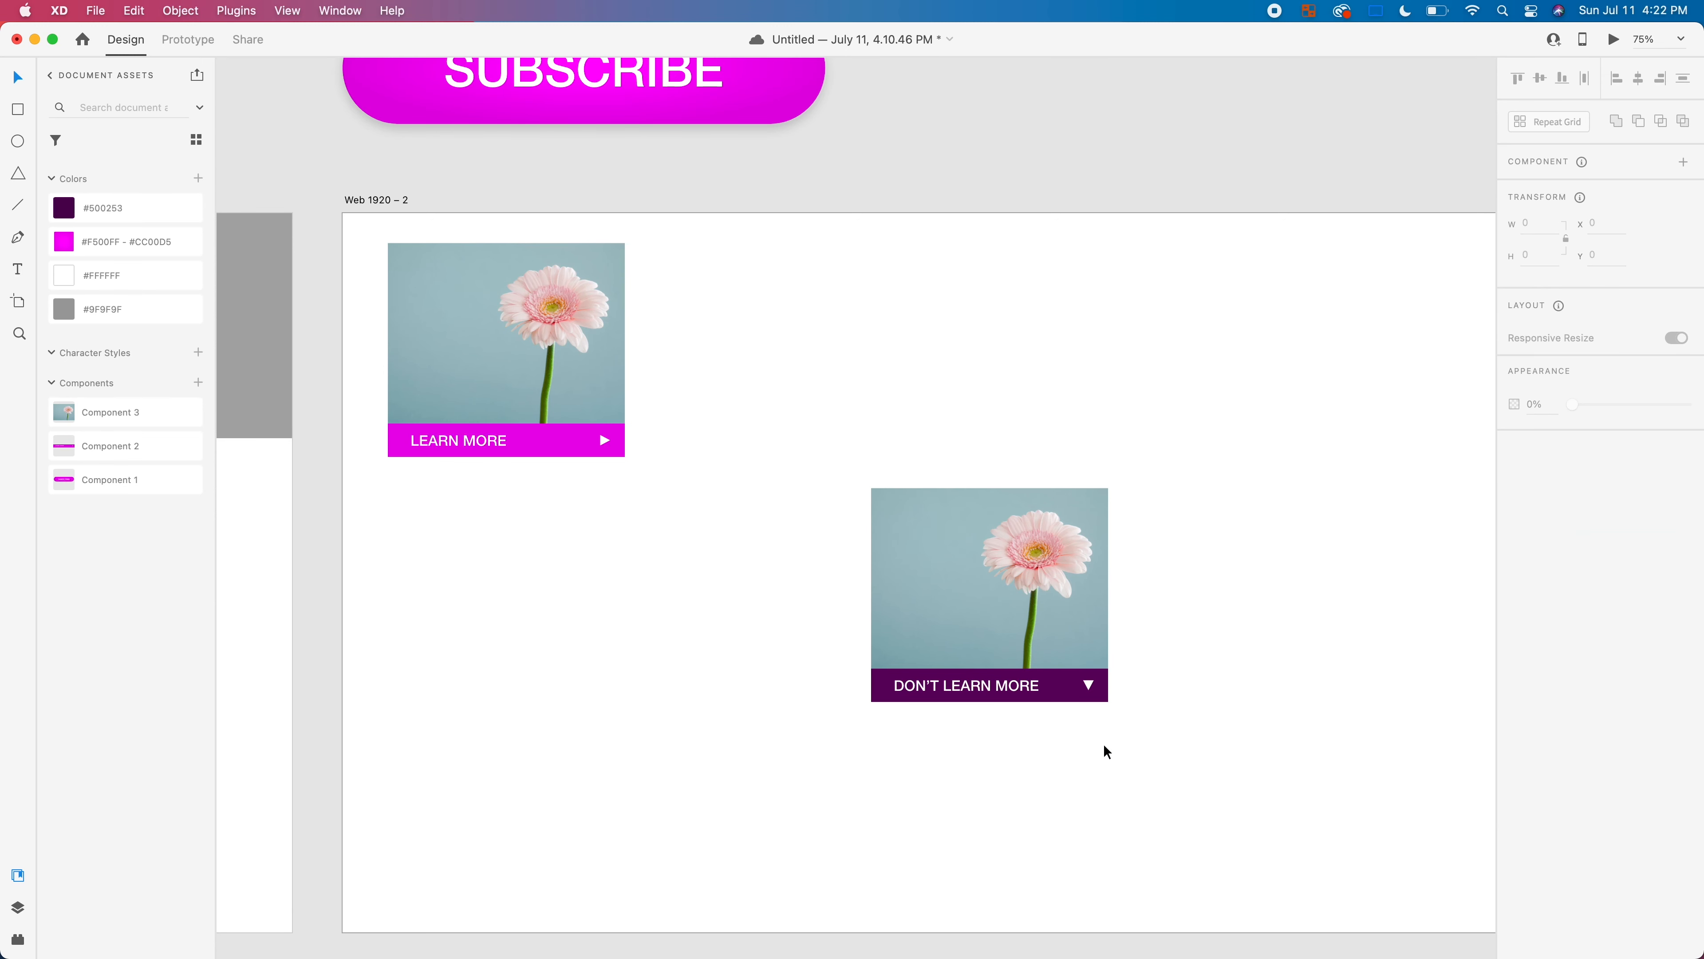
Step: Return the lower card's bar to its Default State and preview the artboard to test both cards' hover effects
{"action": "left_click", "coordinate": [1083, 689]}
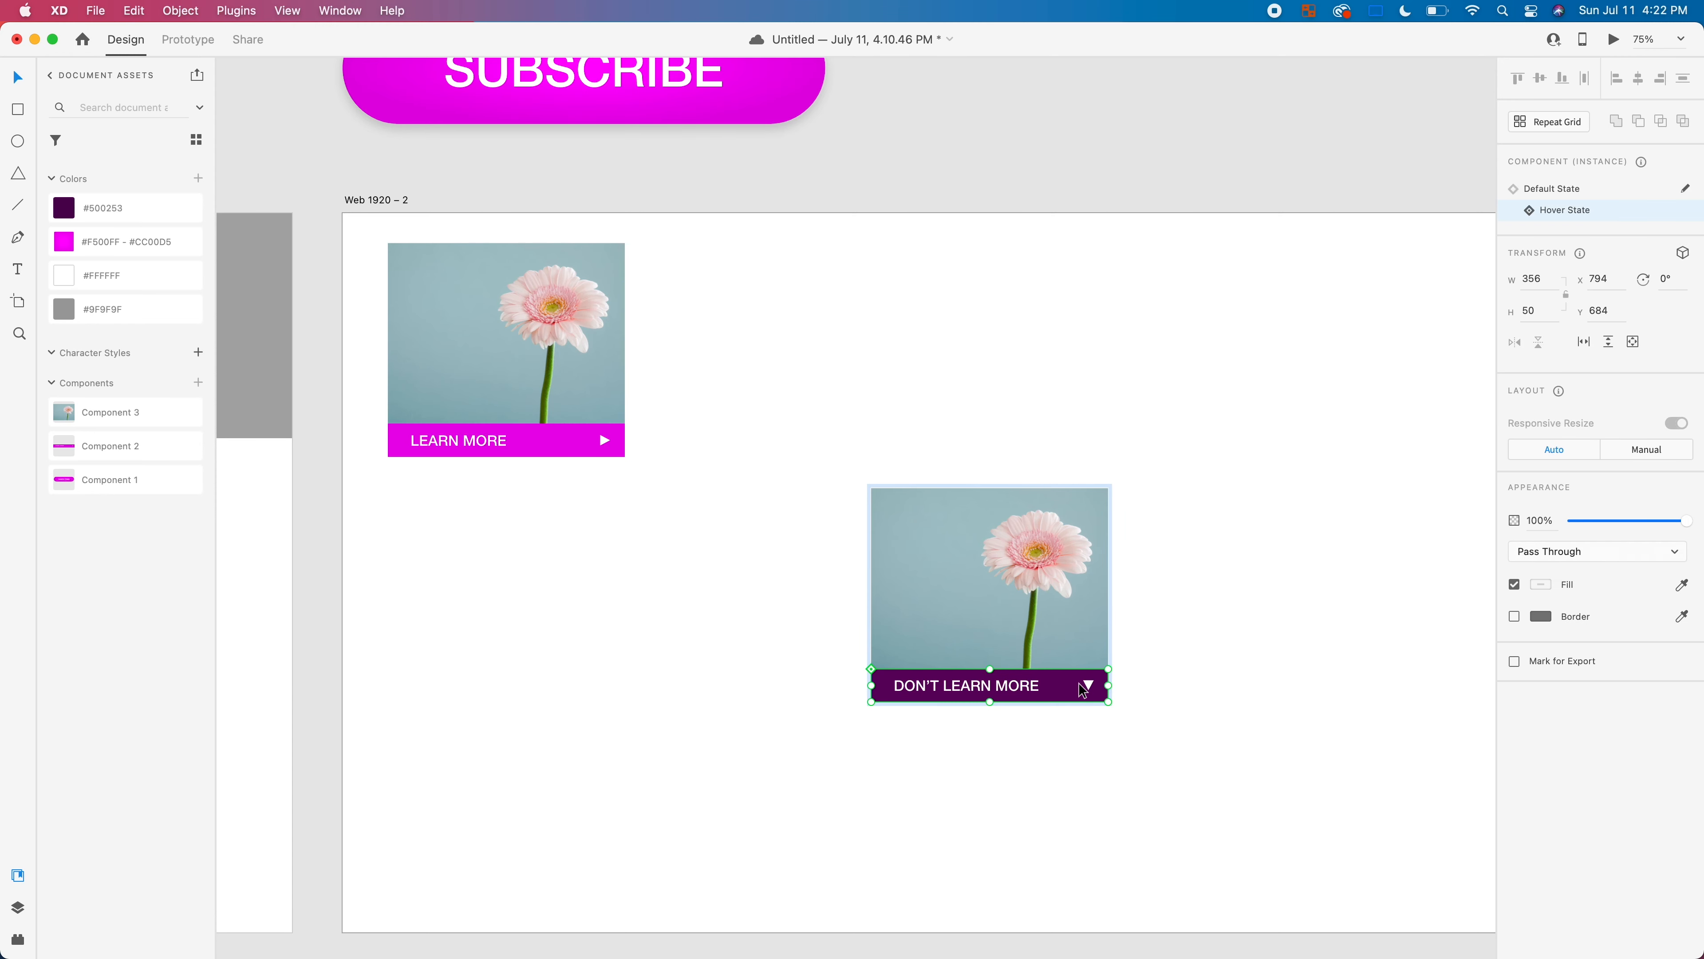
{"action": "left_click", "coordinate": [1543, 197]}
{"action": "left_click", "coordinate": [1368, 369]}
{"action": "left_click", "coordinate": [1615, 41]}
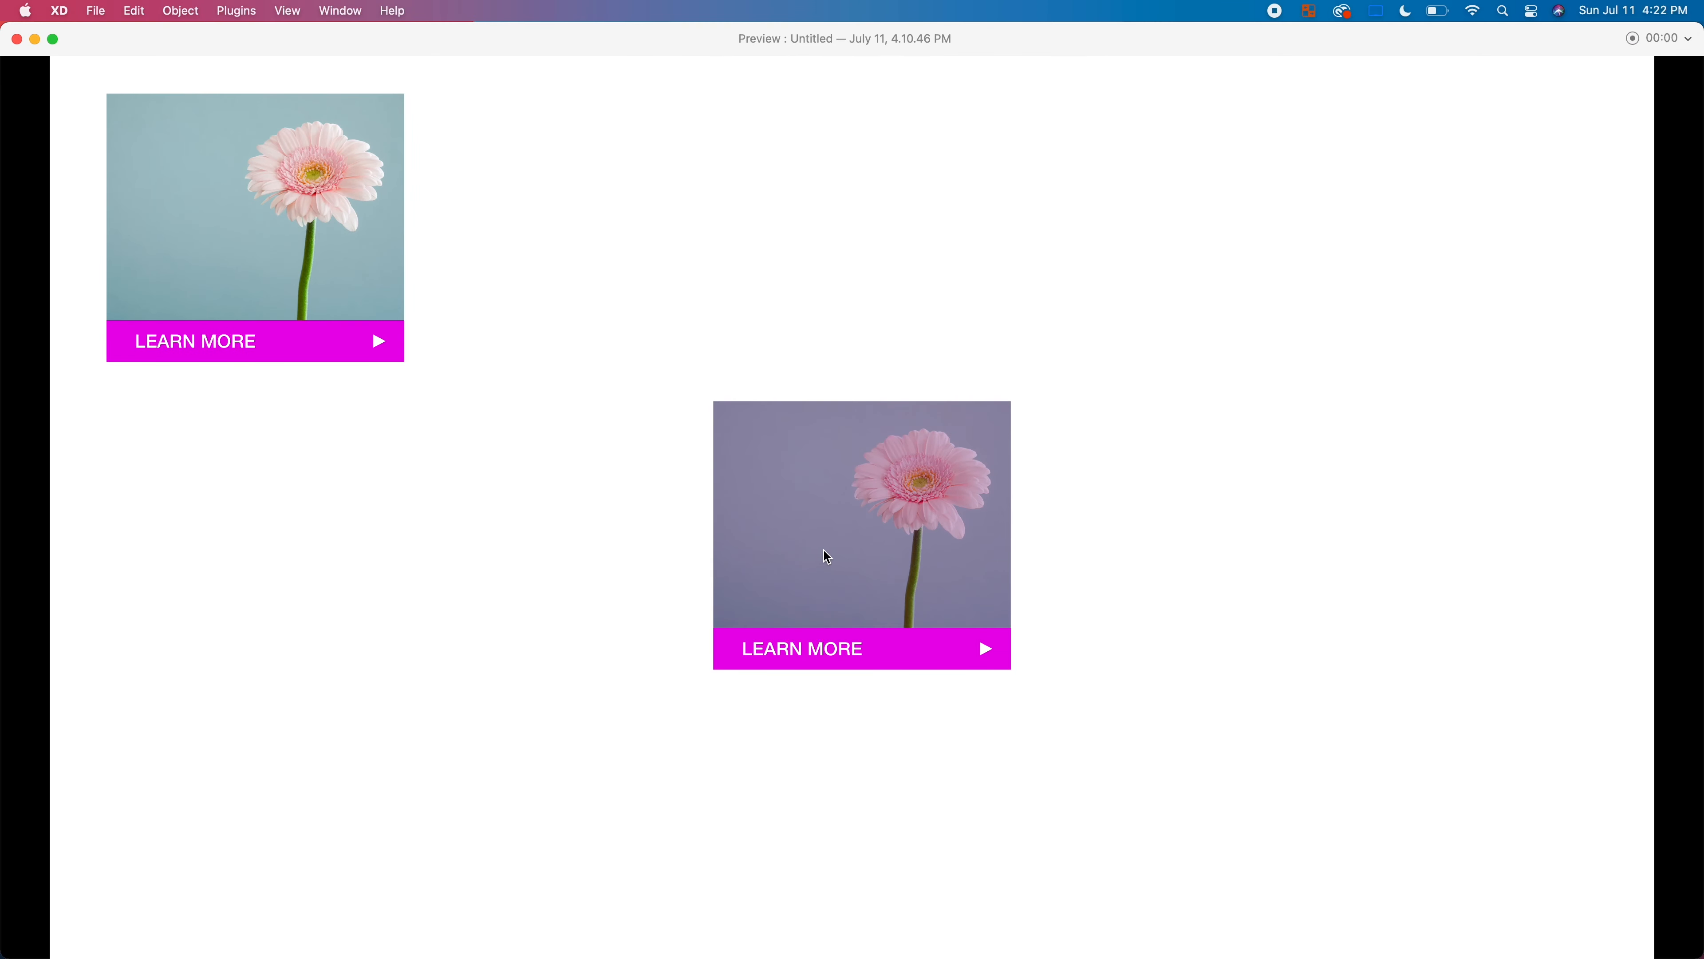
Step: Test the hover effects on the photo and LEARN MORE bar of both cards, and close the preview
{"action": "mouse_move", "coordinate": [797, 664]}
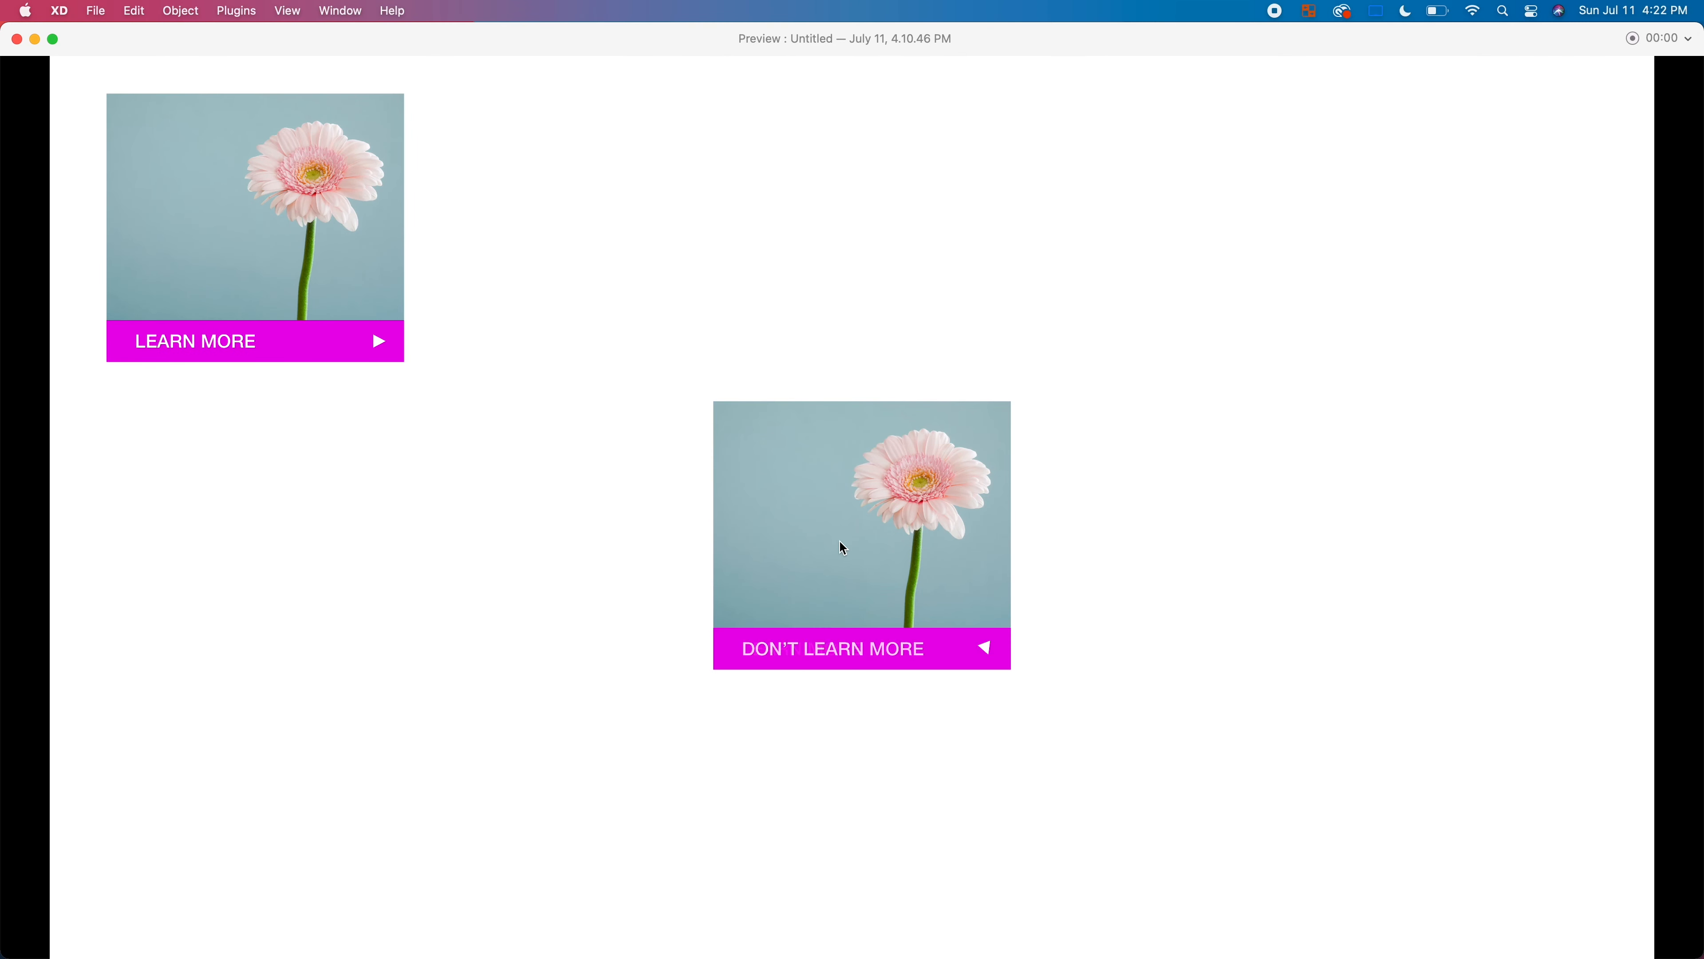
{"action": "mouse_move", "coordinate": [850, 654]}
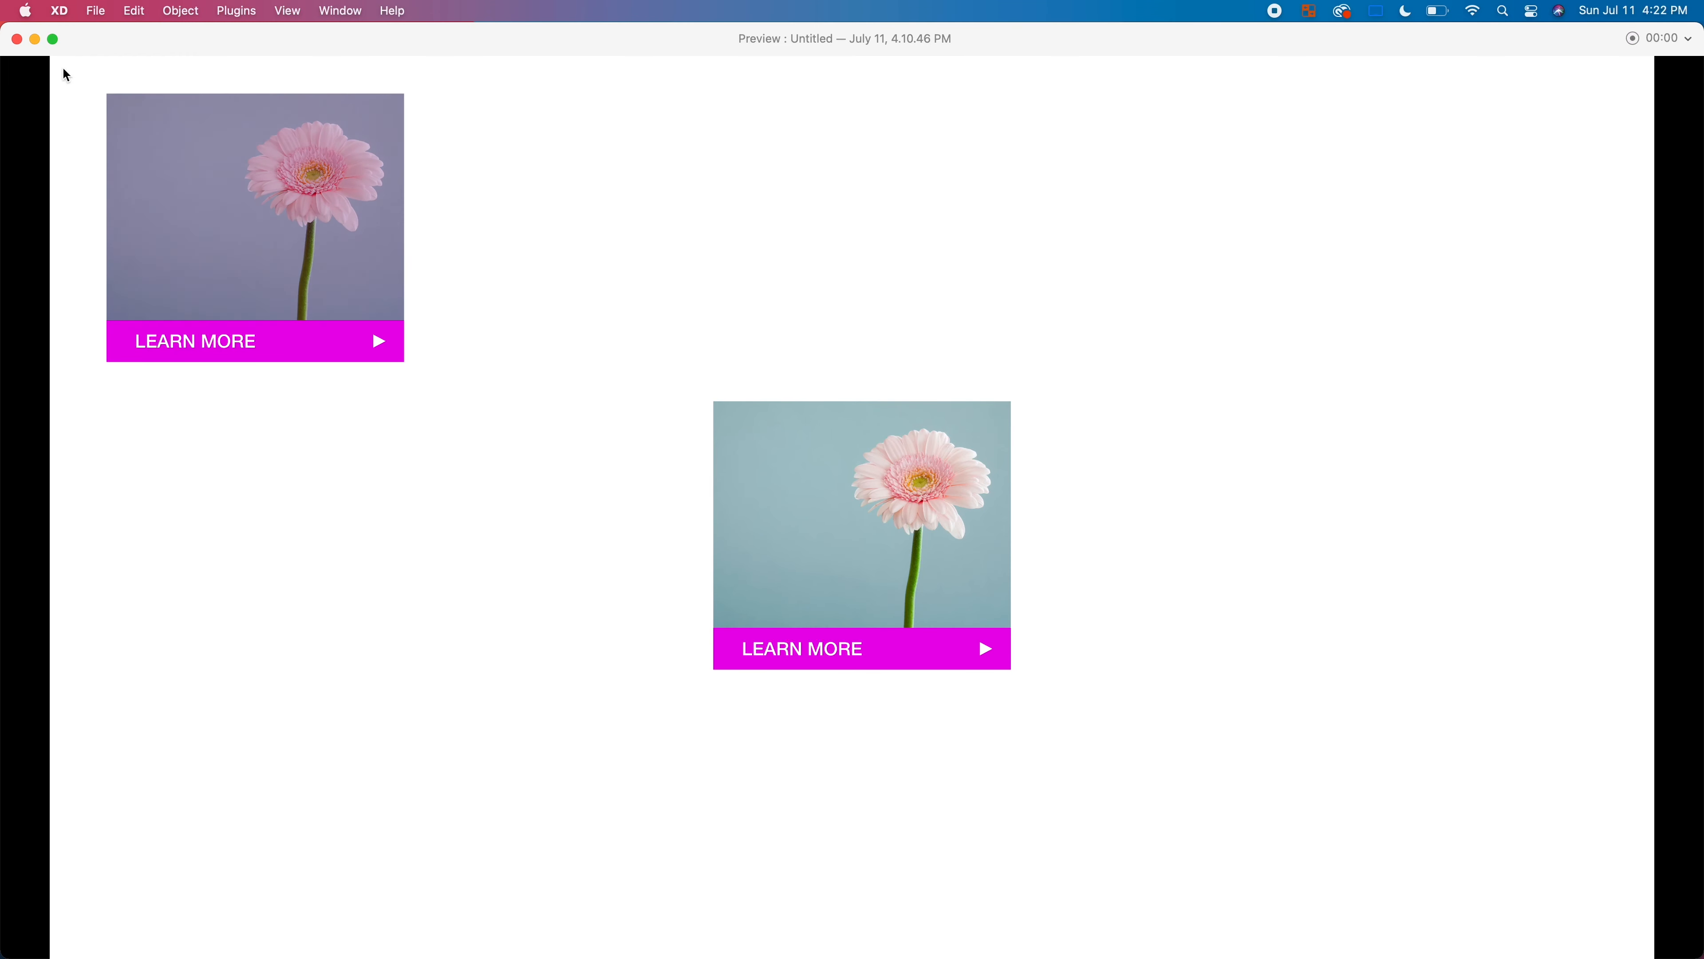
{"action": "left_click", "coordinate": [16, 39]}
Step: Move the lower flower card up beside the first card, aligned with it near the artboard's upper edge
{"action": "left_click_drag", "start_coordinate": [1187, 366], "coordinate": [992, 259]}
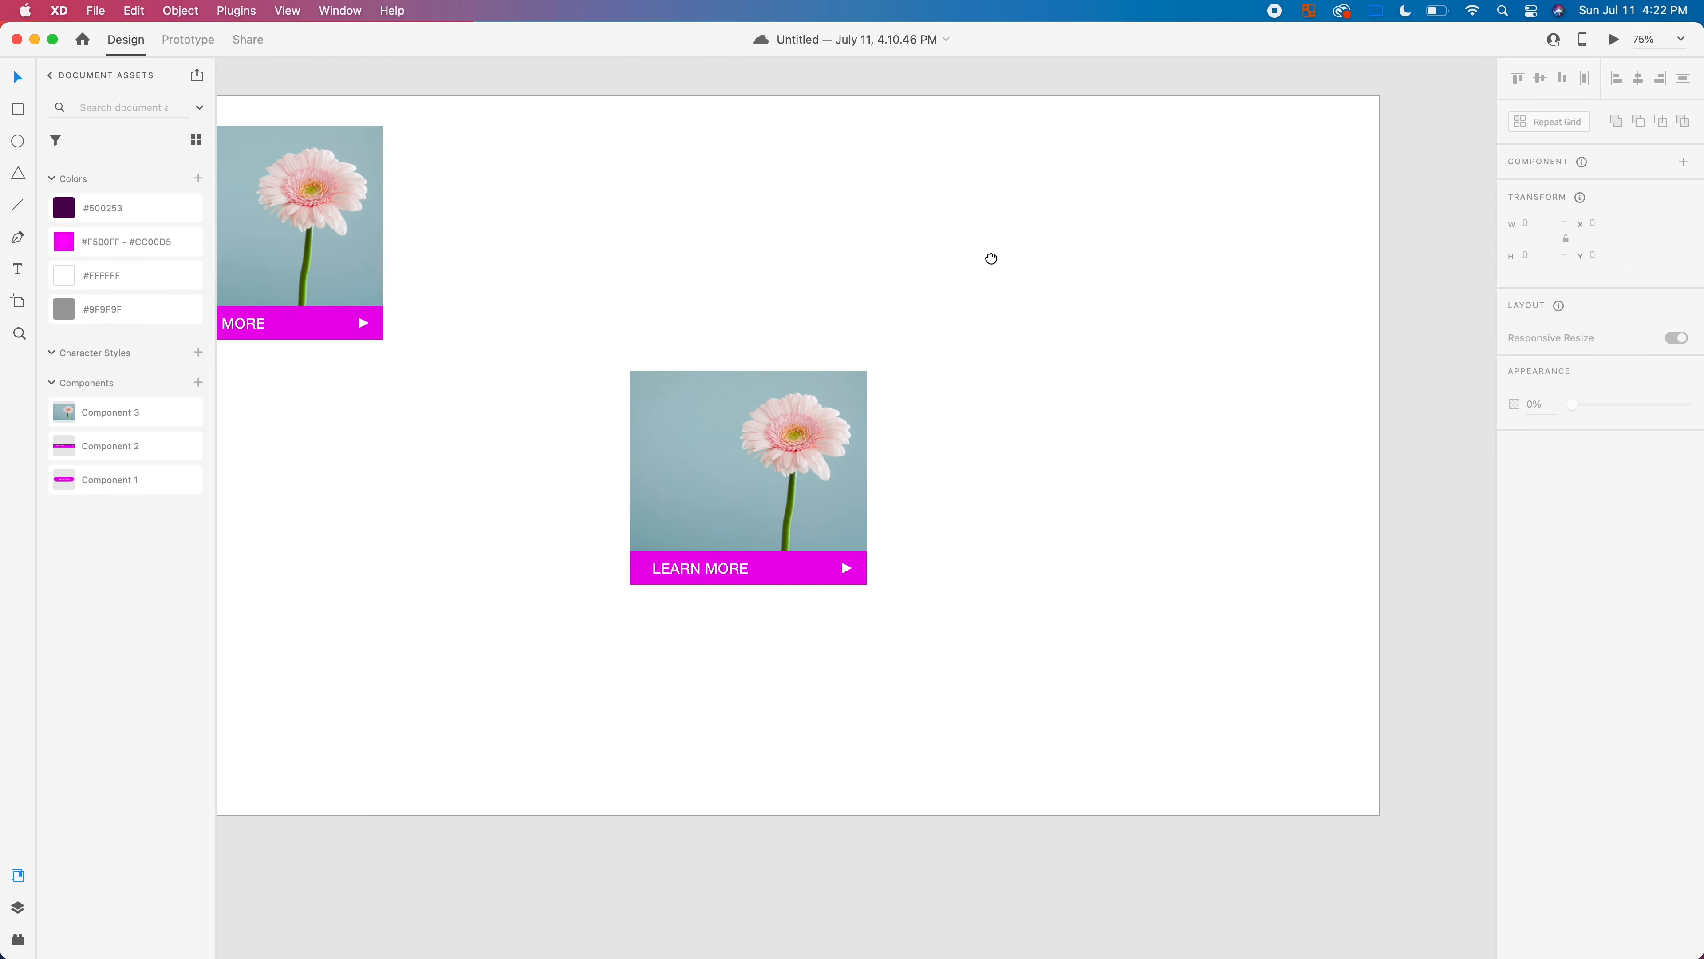
{"action": "scroll", "coordinate": [798, 554], "scroll_direction": "left", "scroll_amount": 2}
{"action": "left_click_drag", "start_coordinate": [798, 554], "coordinate": [572, 309]}
{"action": "left_click", "coordinate": [779, 446]}
{"action": "left_click_drag", "start_coordinate": [779, 445], "coordinate": [845, 519]}
{"action": "left_click", "coordinate": [649, 262]}
{"action": "left_click", "coordinate": [993, 317]}
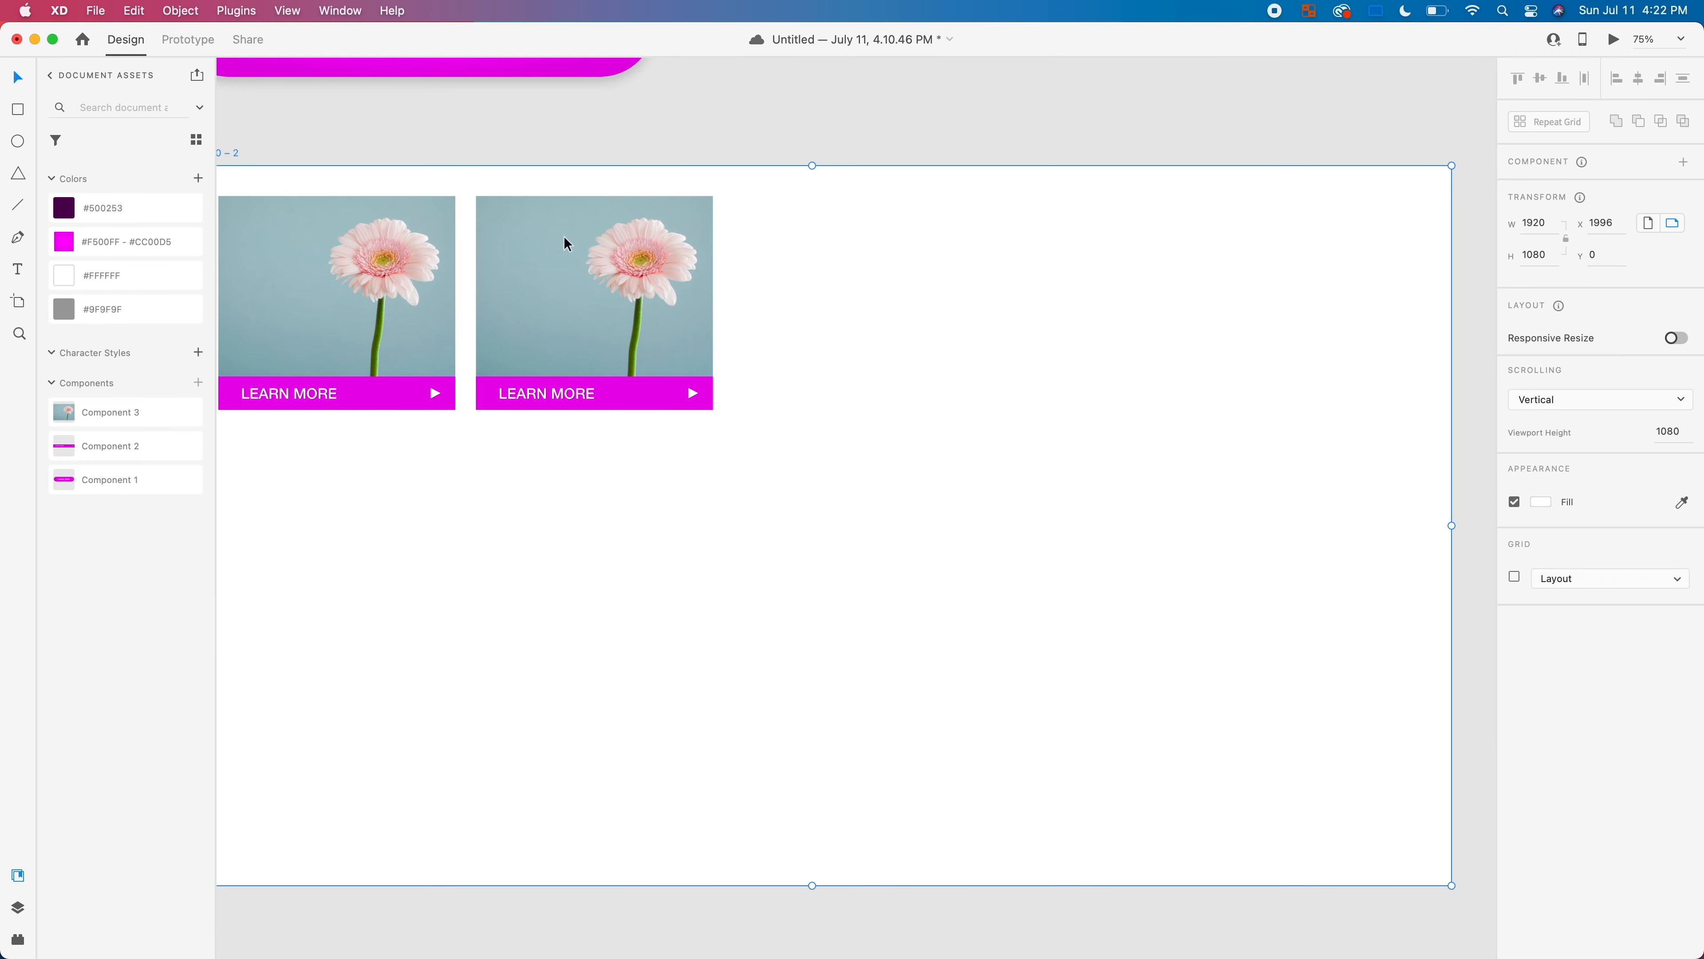
Step: Copy a gray PHOTO placeholder from the page mockup artboard and paste it below the flower cards on Web 1920 – 2
{"action": "scroll", "coordinate": [567, 243], "scroll_direction": "left", "scroll_amount": 10}
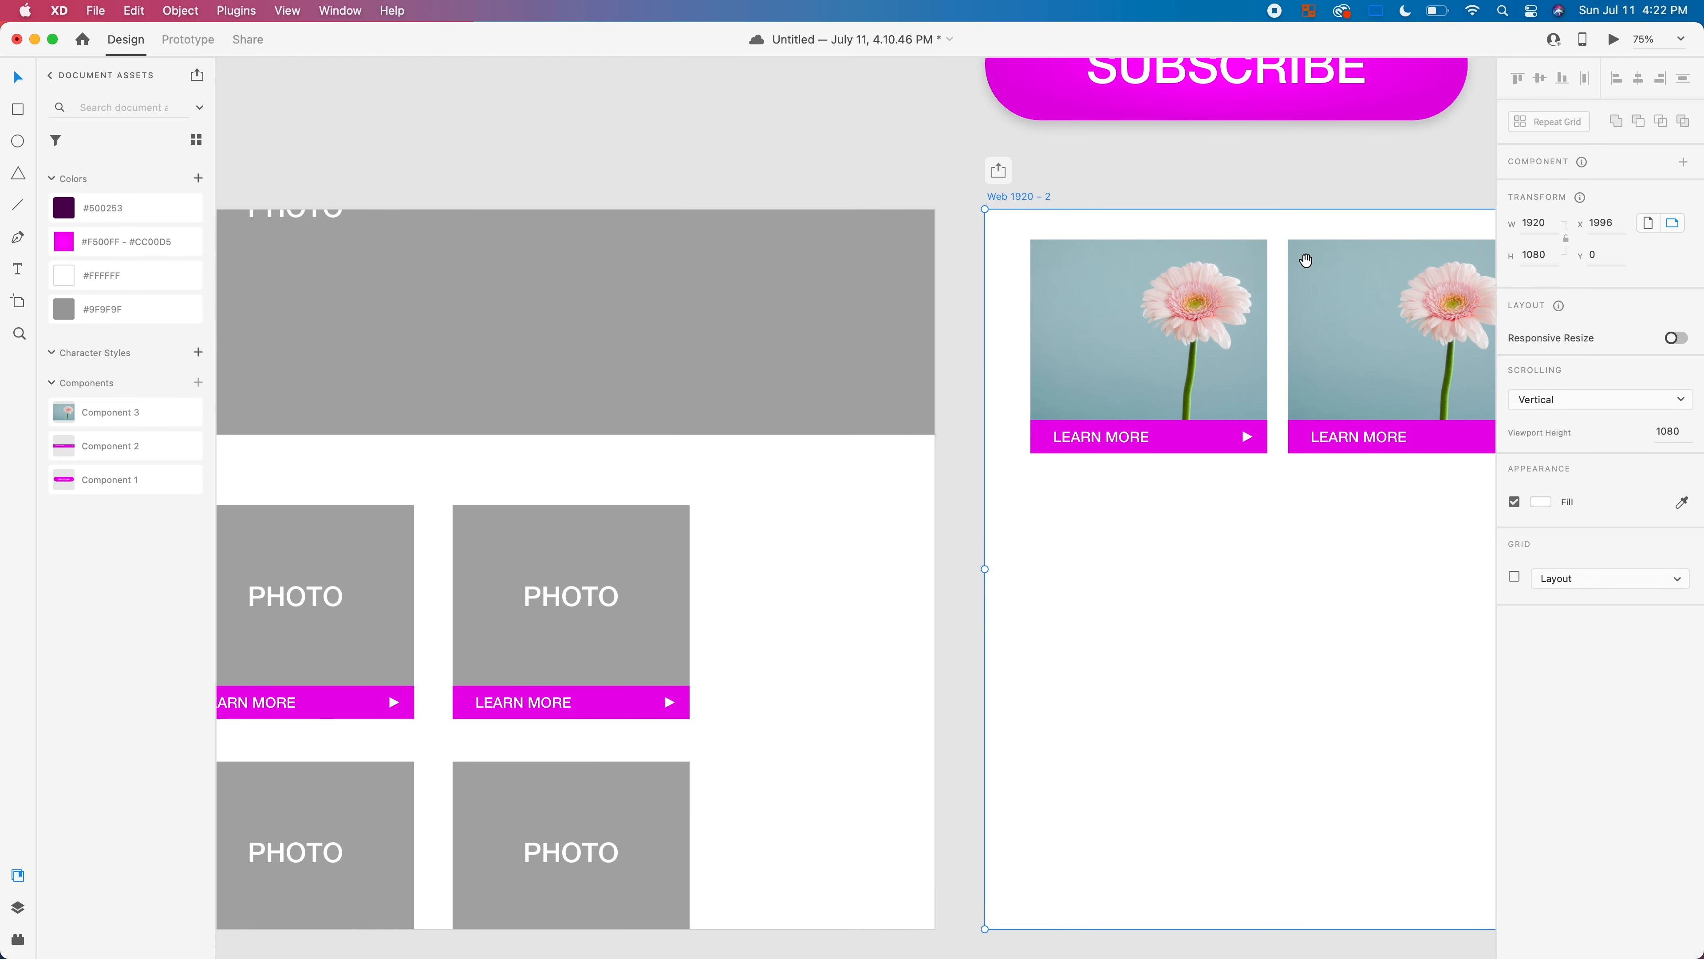
{"action": "left_click", "coordinate": [697, 313]}
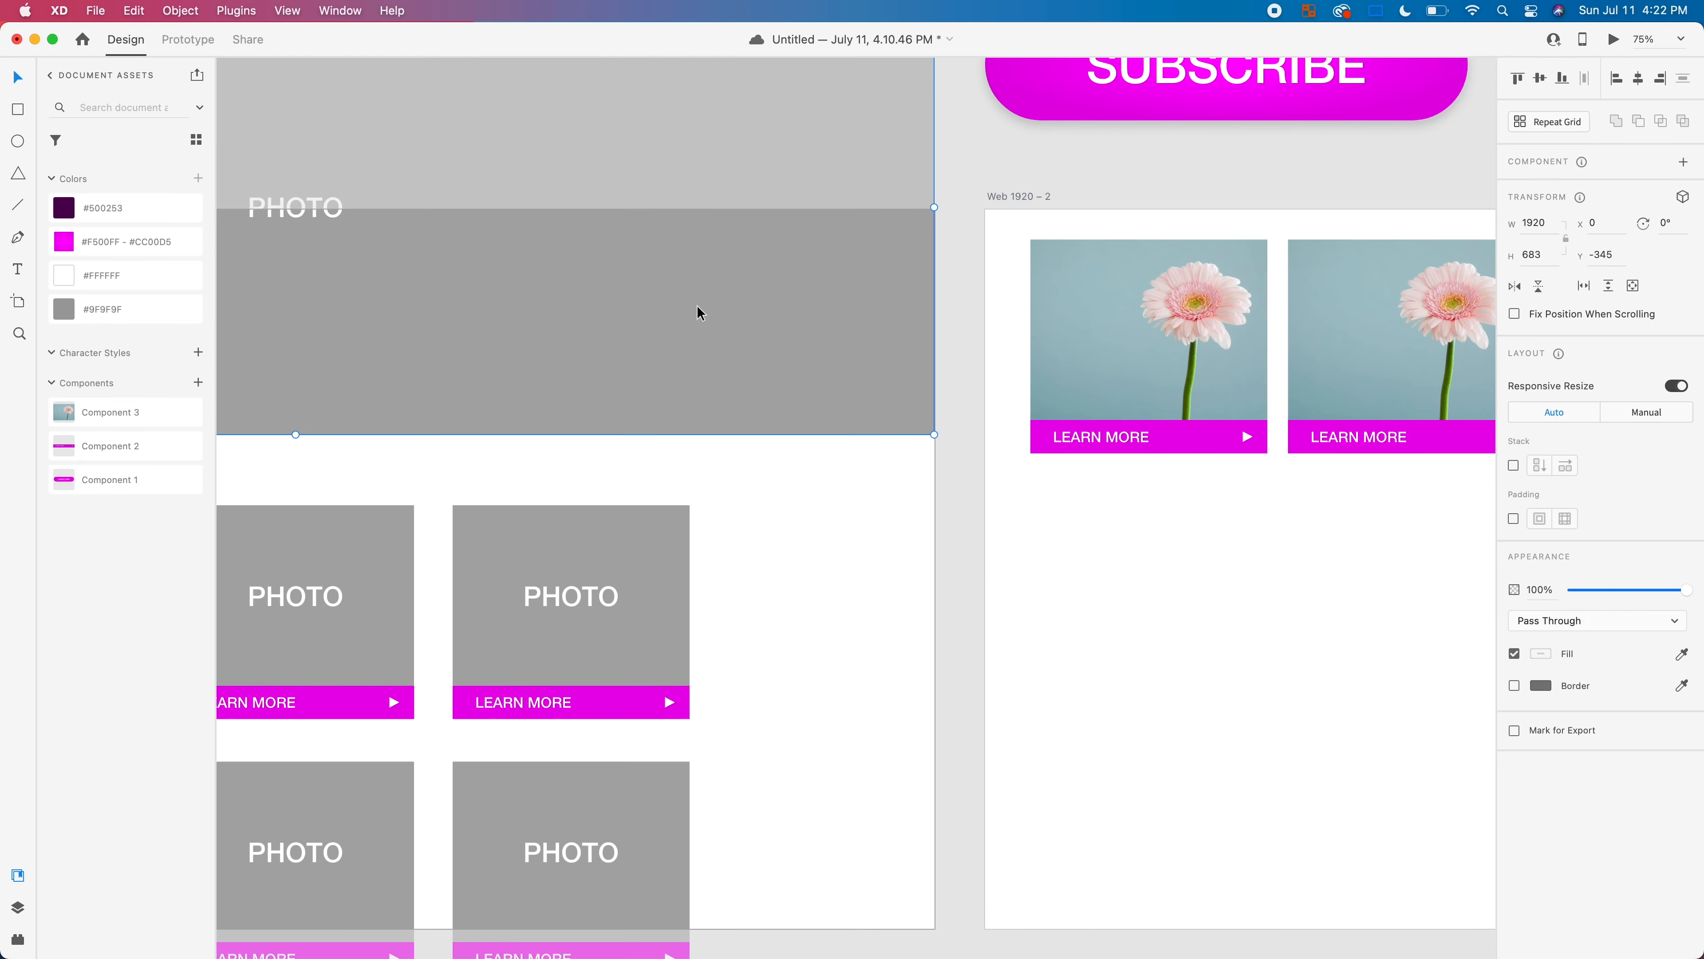
{"action": "left_click", "coordinate": [565, 581]}
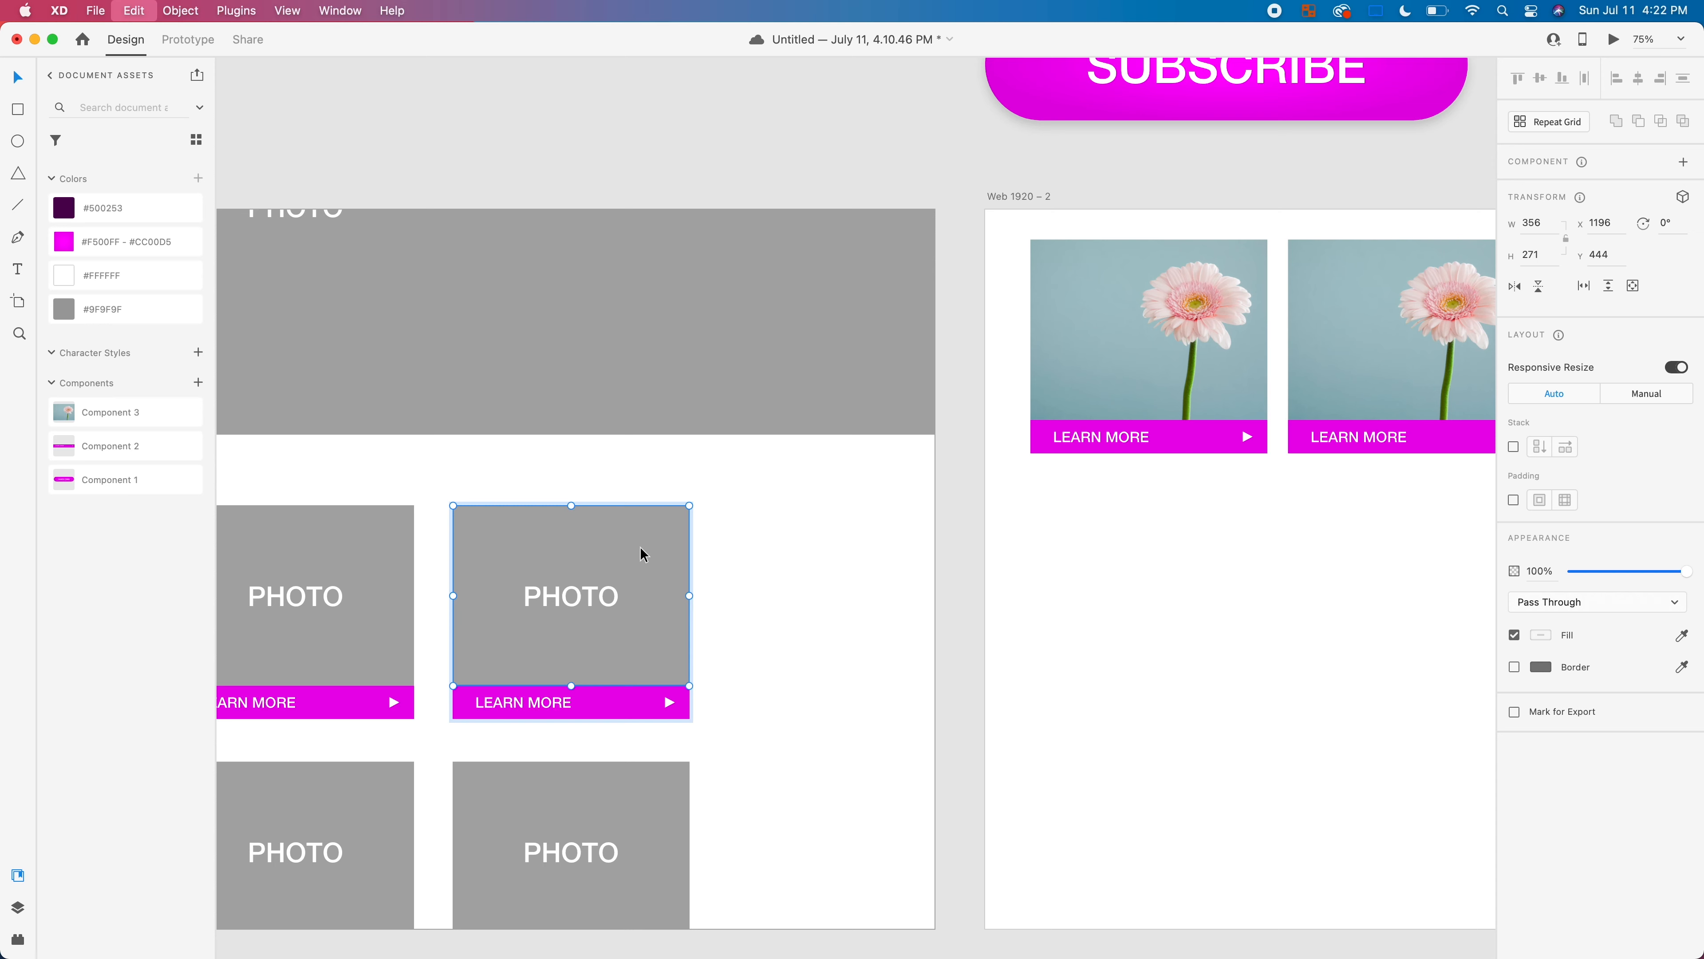
{"action": "left_click", "coordinate": [1362, 731]}
{"action": "left_click_drag", "start_coordinate": [1261, 622], "coordinate": [1257, 616]}
{"action": "scroll", "coordinate": [1006, 592], "scroll_direction": "right", "scroll_amount": 12}
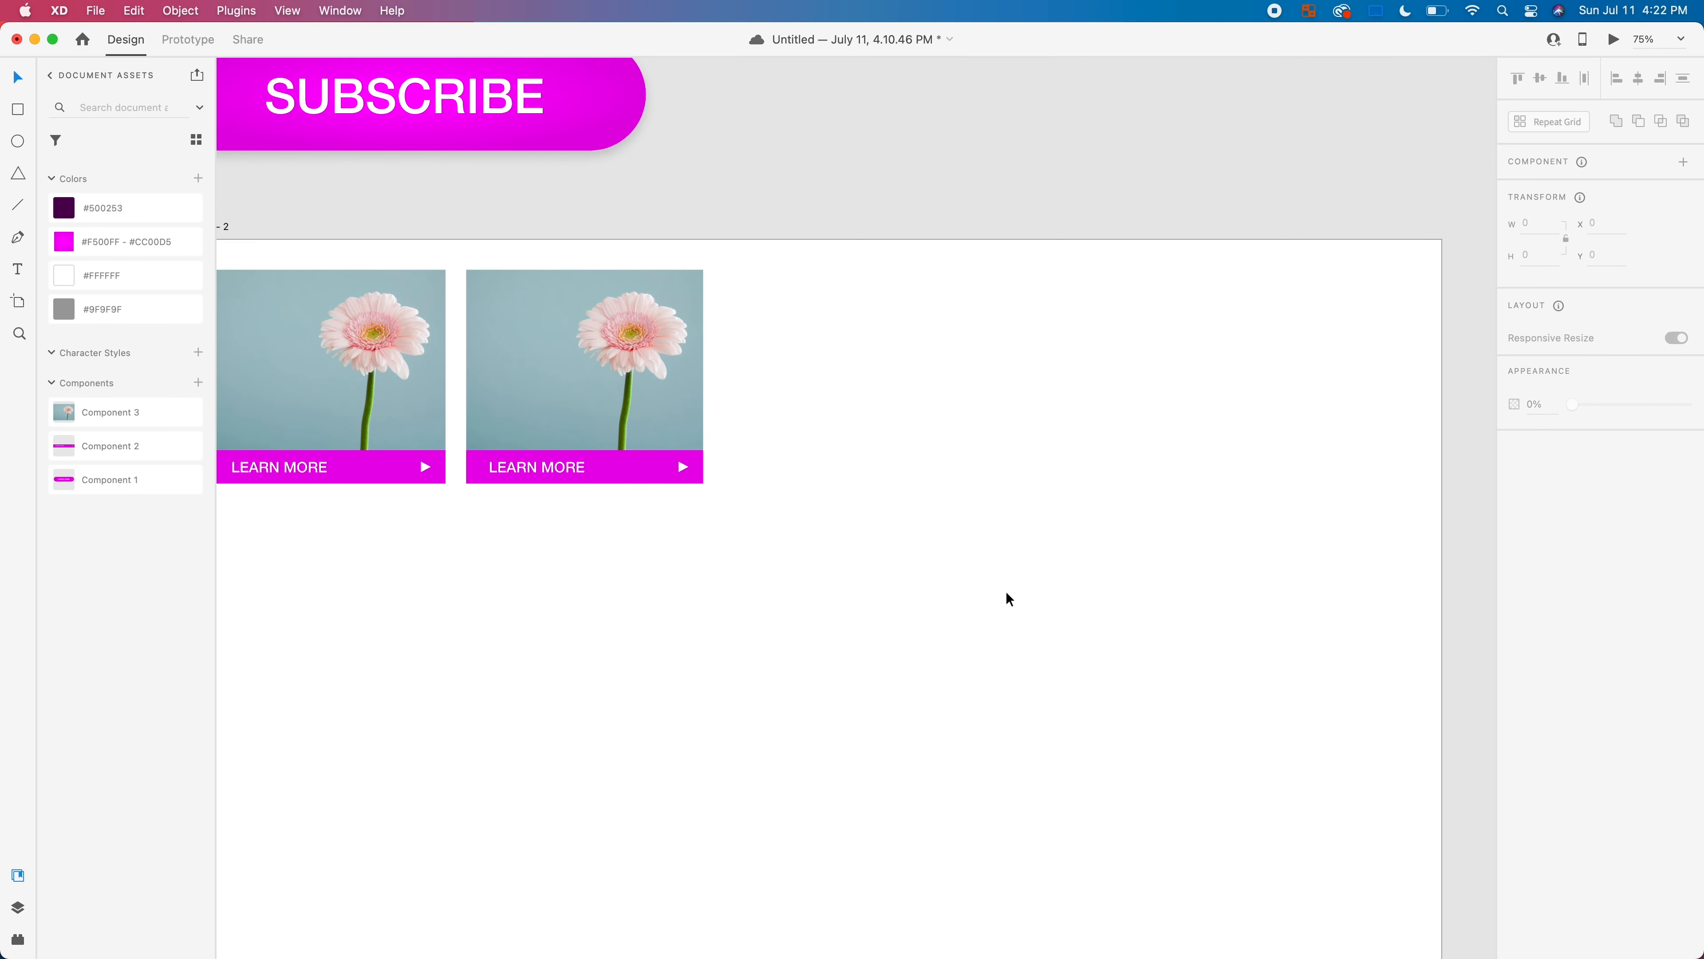
{"action": "key", "text": "super+v"}
{"action": "left_click_drag", "start_coordinate": [1008, 673], "coordinate": [903, 705]}
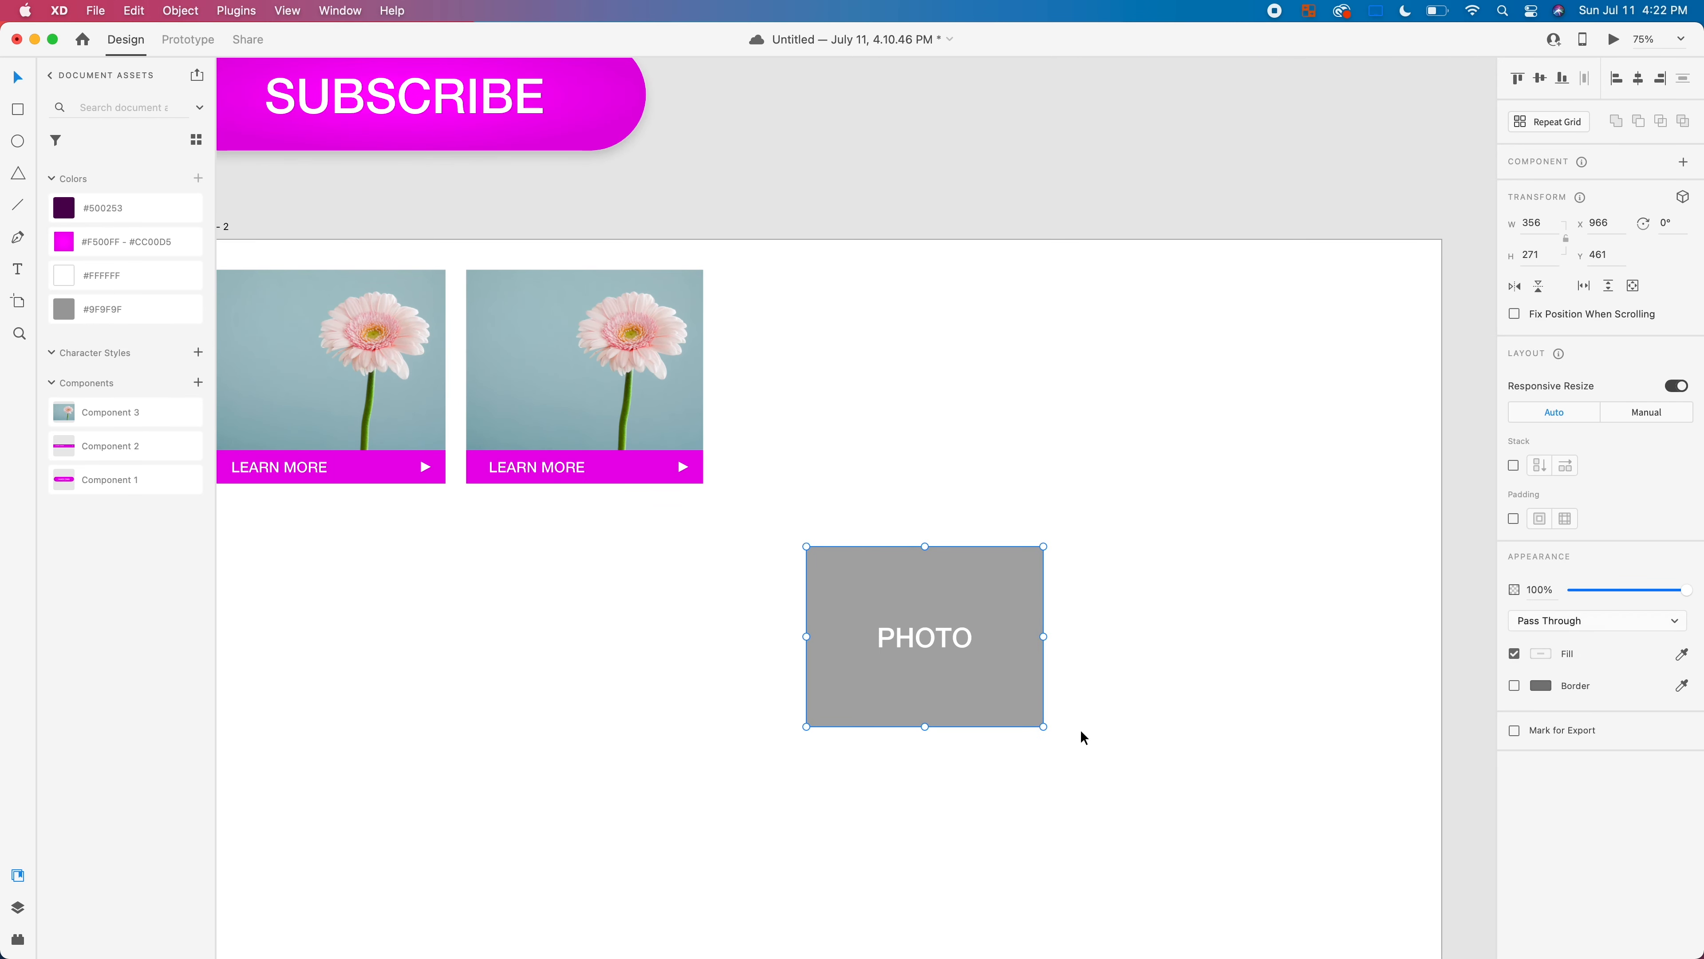
Step: Resize the pasted PHOTO placeholder into a narrower, taller rectangle
{"action": "left_click_drag", "start_coordinate": [1044, 726], "coordinate": [1015, 769]}
{"action": "left_click", "coordinate": [1119, 701]}
{"action": "left_click", "coordinate": [969, 777]}
{"action": "left_click", "coordinate": [1073, 746]}
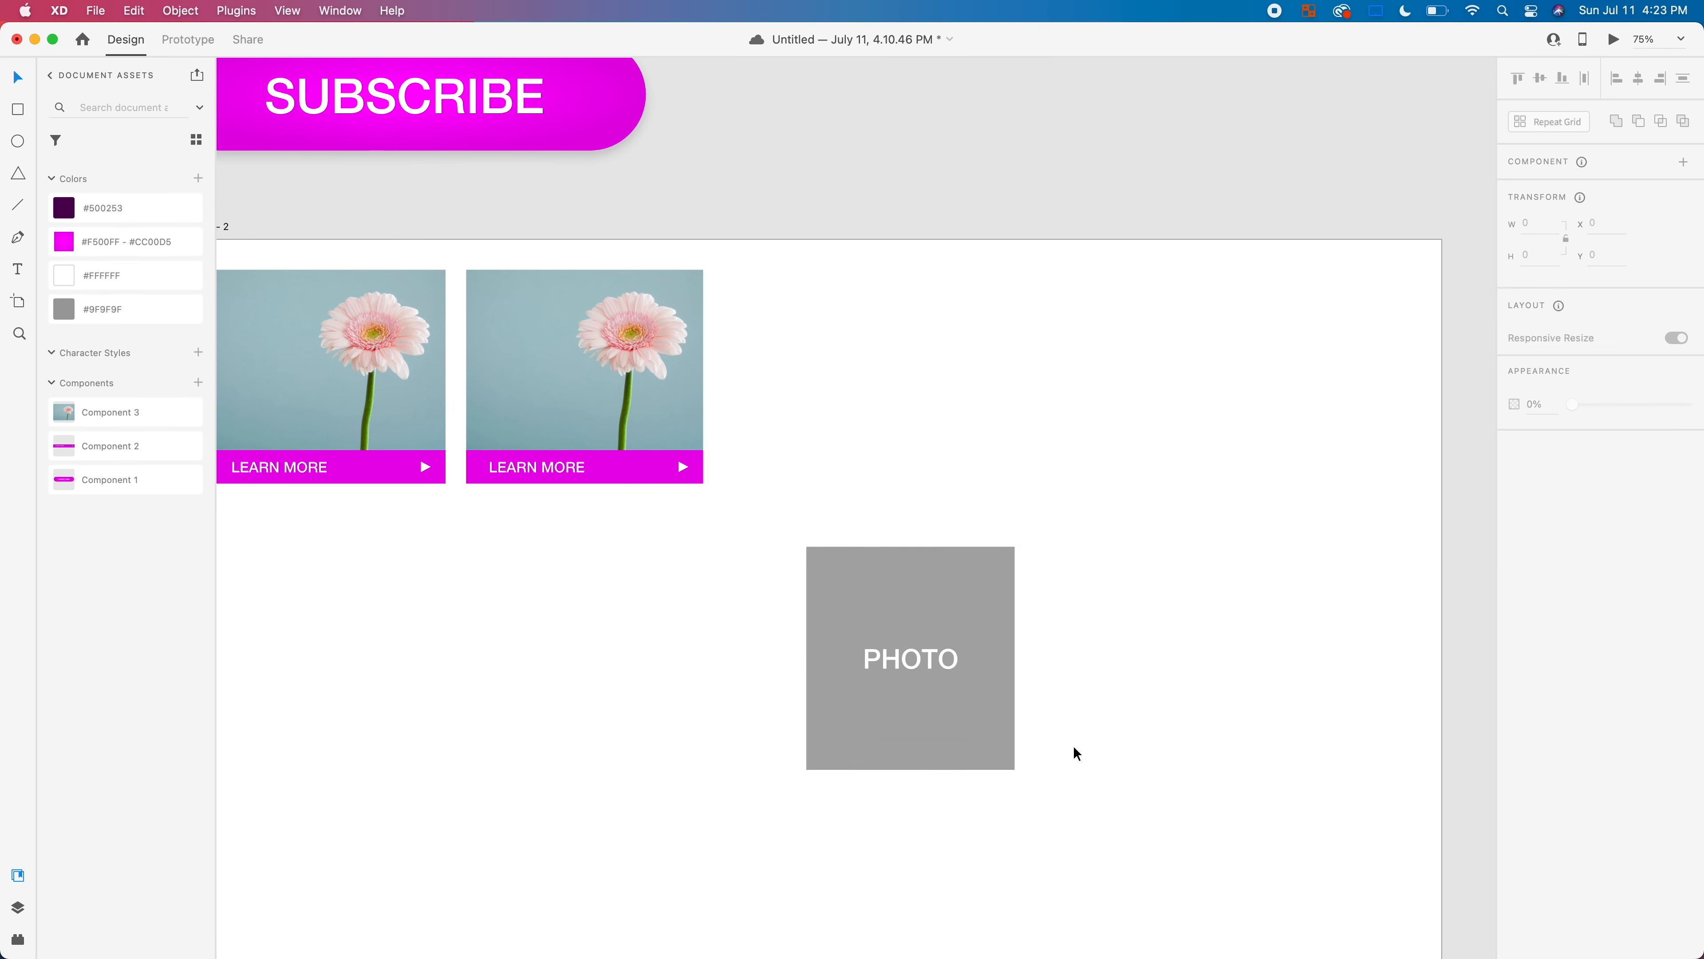
{"action": "left_click", "coordinate": [985, 759]}
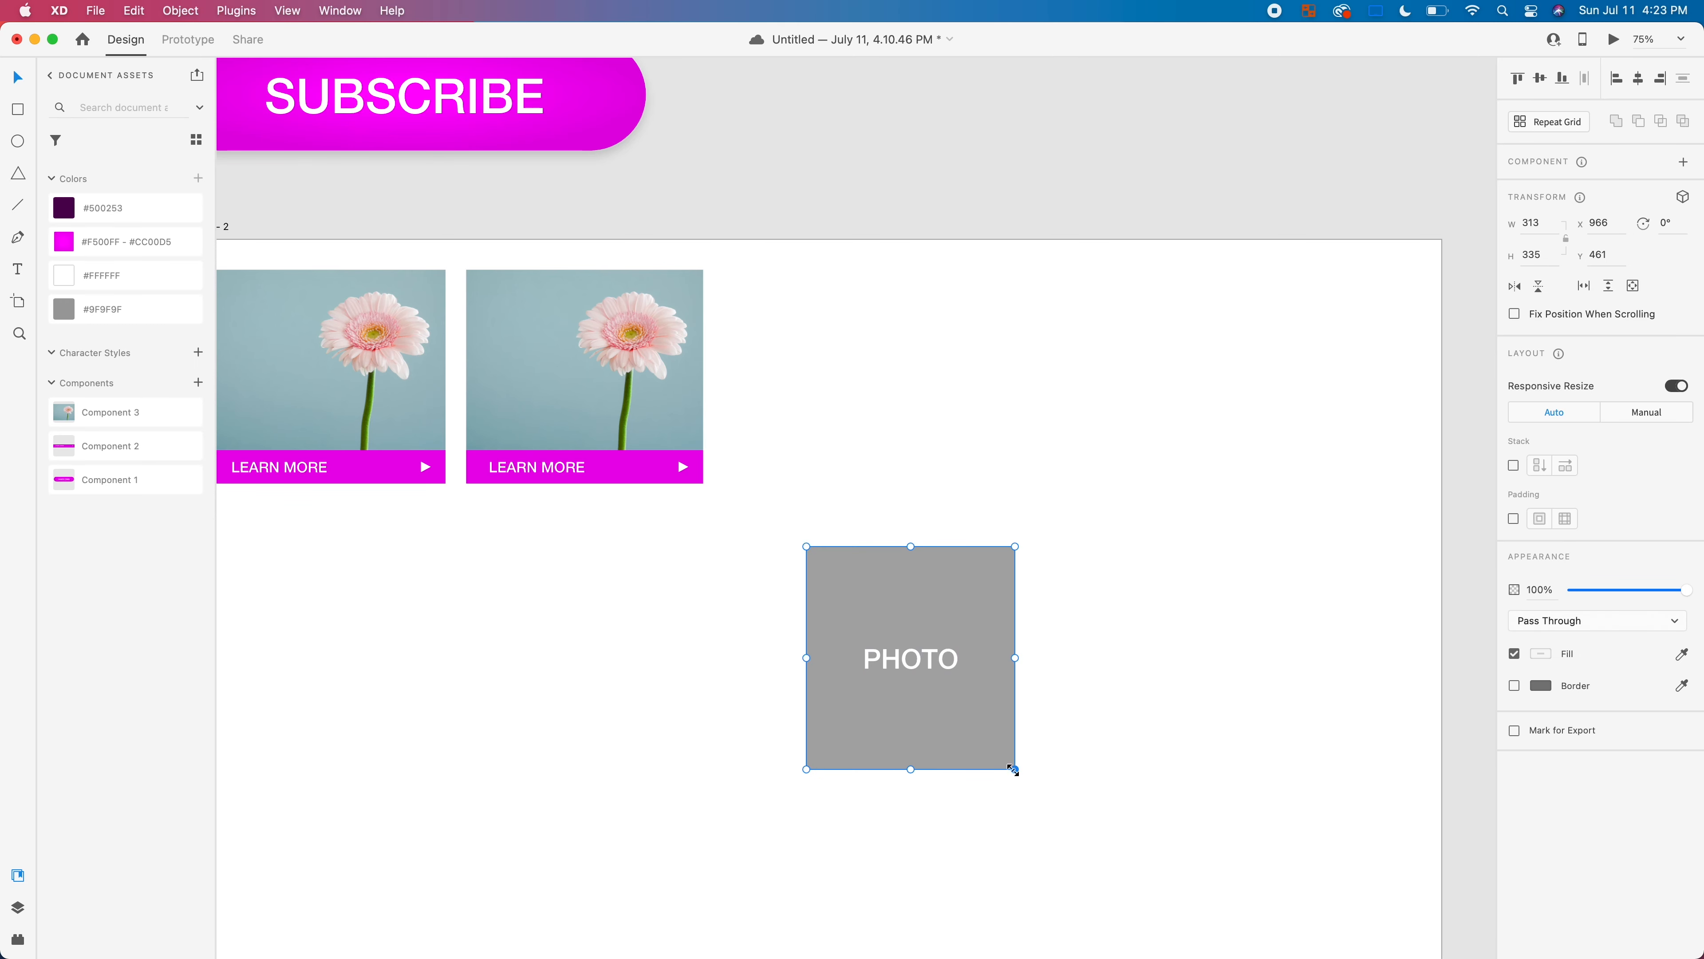
{"action": "left_click_drag", "start_coordinate": [1014, 769], "coordinate": [994, 766]}
Step: Fill the placeholder's gray rectangle with the saved color #500253
{"action": "double_click", "coordinate": [897, 656]}
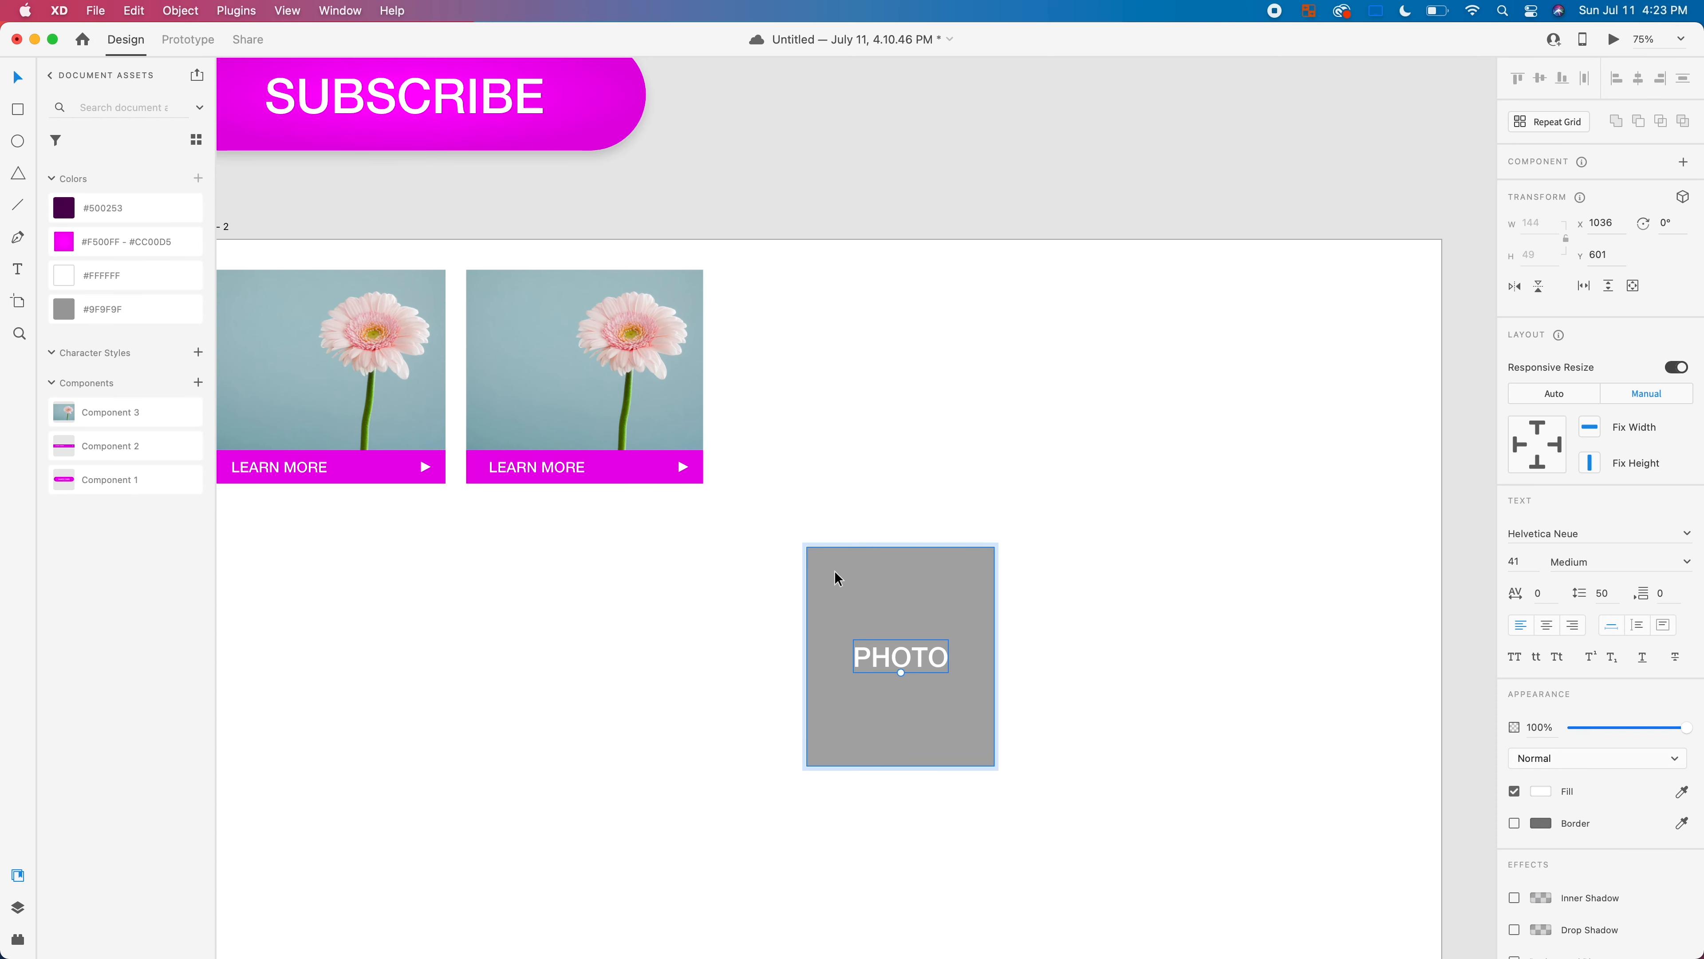
{"action": "left_click", "coordinate": [890, 553]}
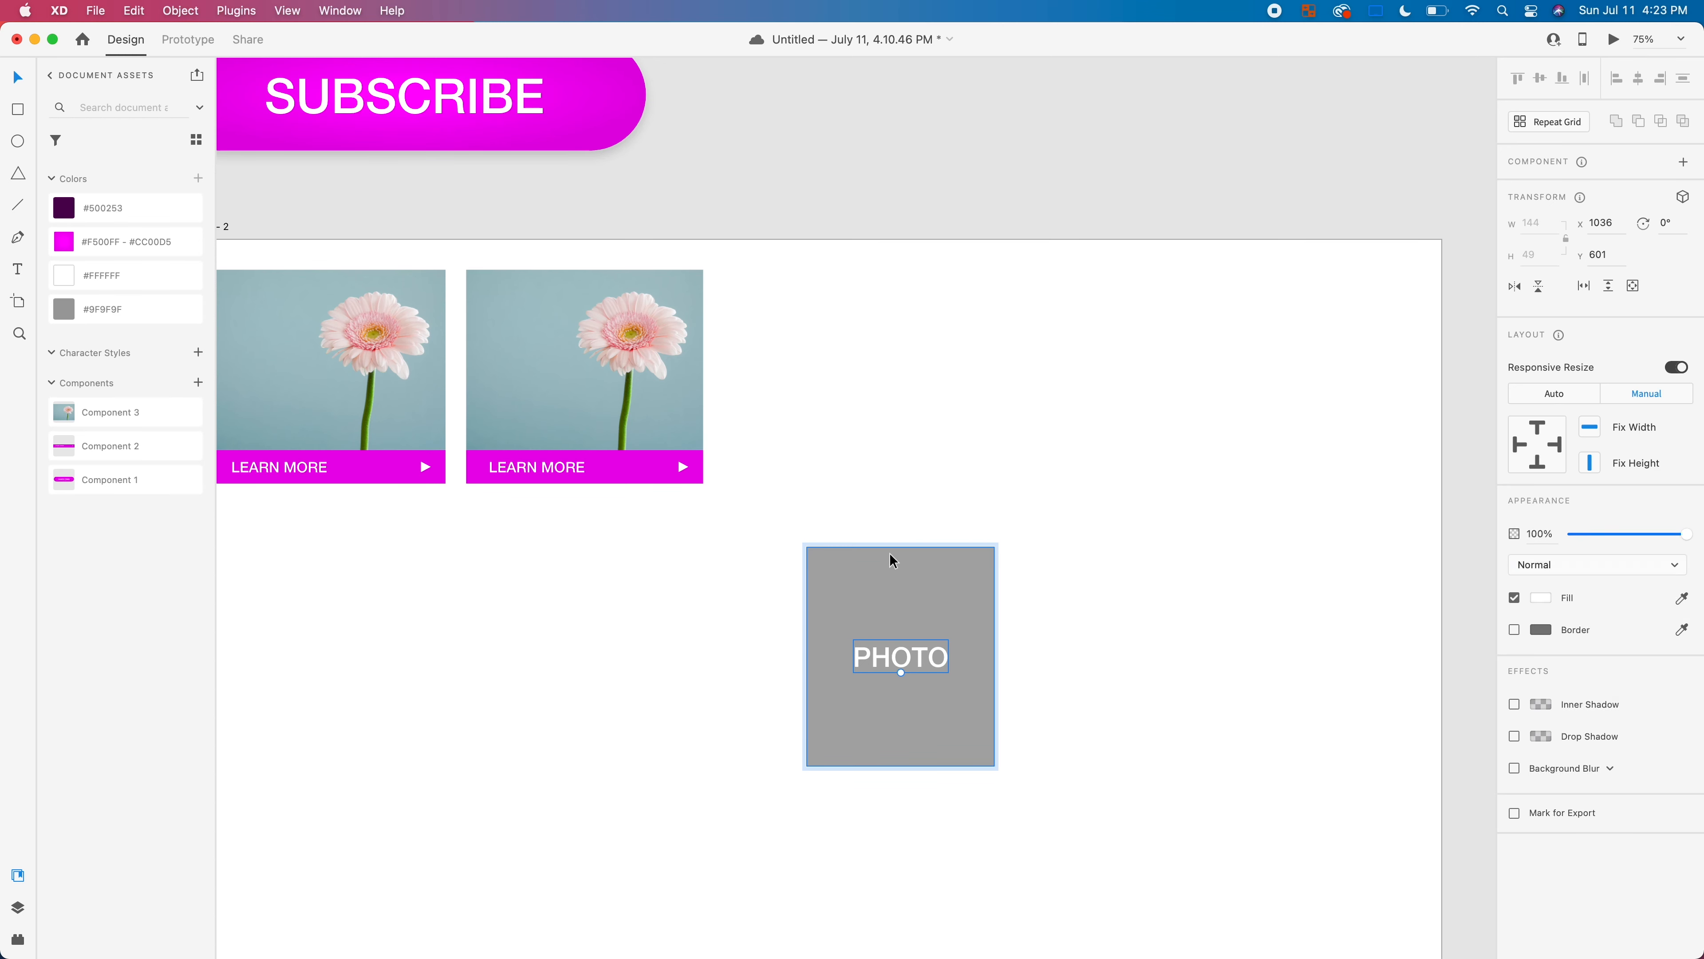
{"action": "left_click", "coordinate": [207, 211]}
Step: Move the PHOTO label to the upper part of the purple rectangle and change its text to Resources
{"action": "left_click", "coordinate": [892, 659]}
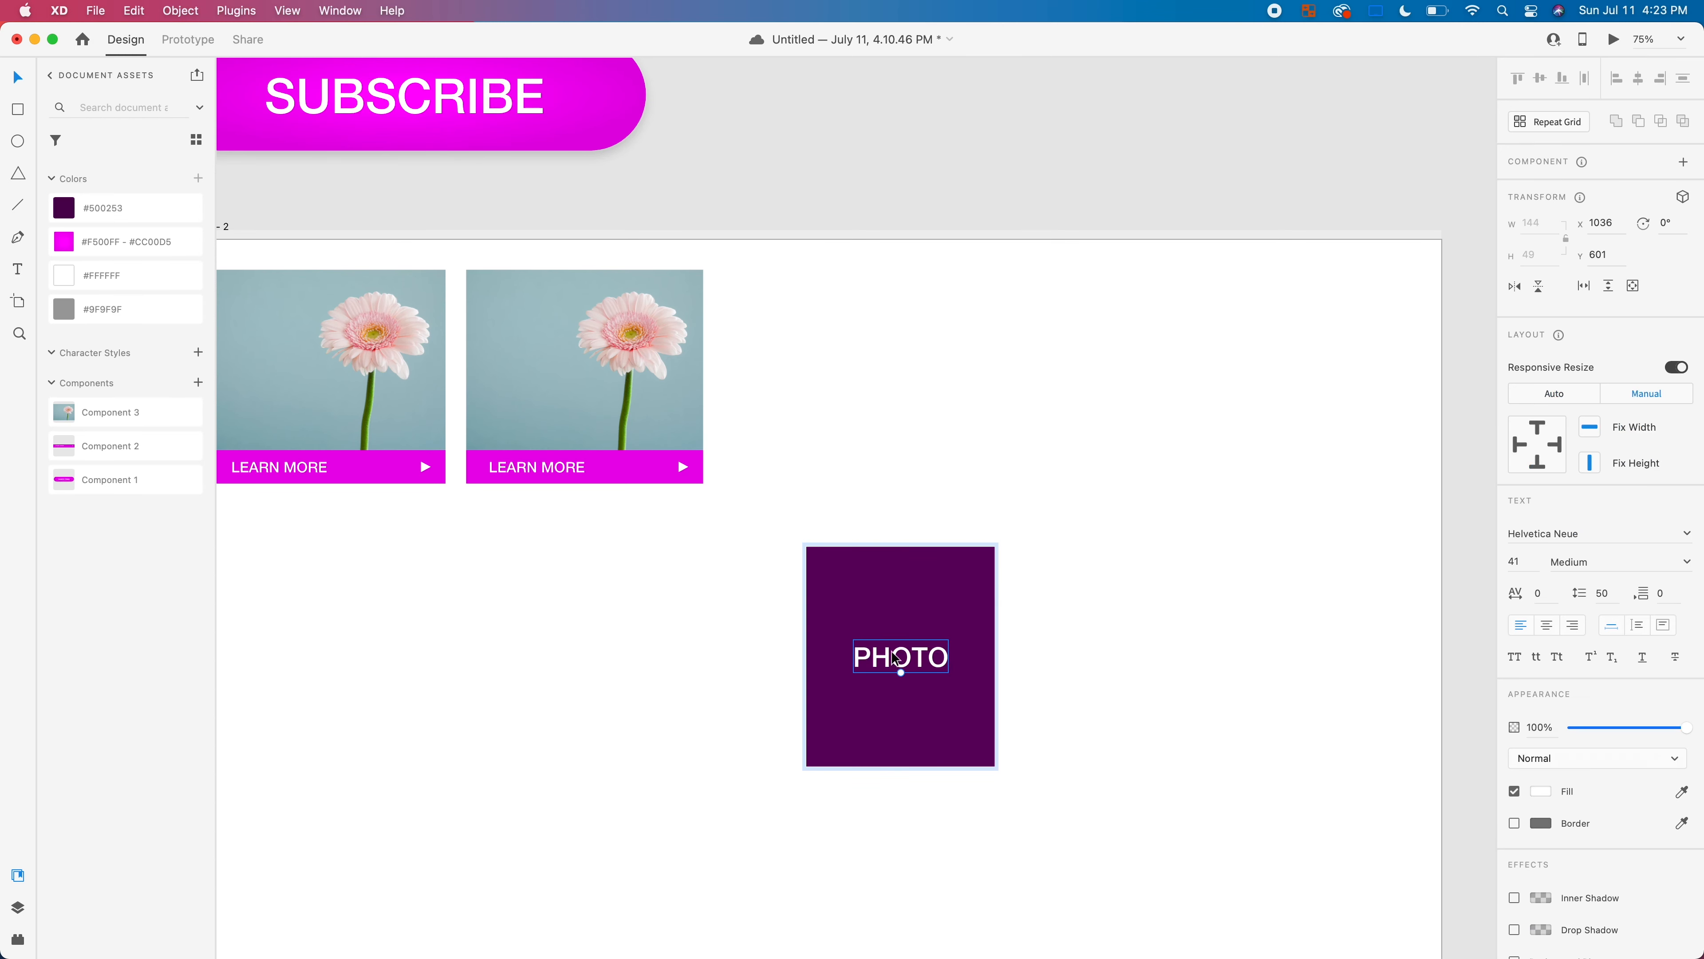
{"action": "left_click_drag", "start_coordinate": [895, 658], "coordinate": [875, 583]}
{"action": "double_click", "coordinate": [875, 581]}
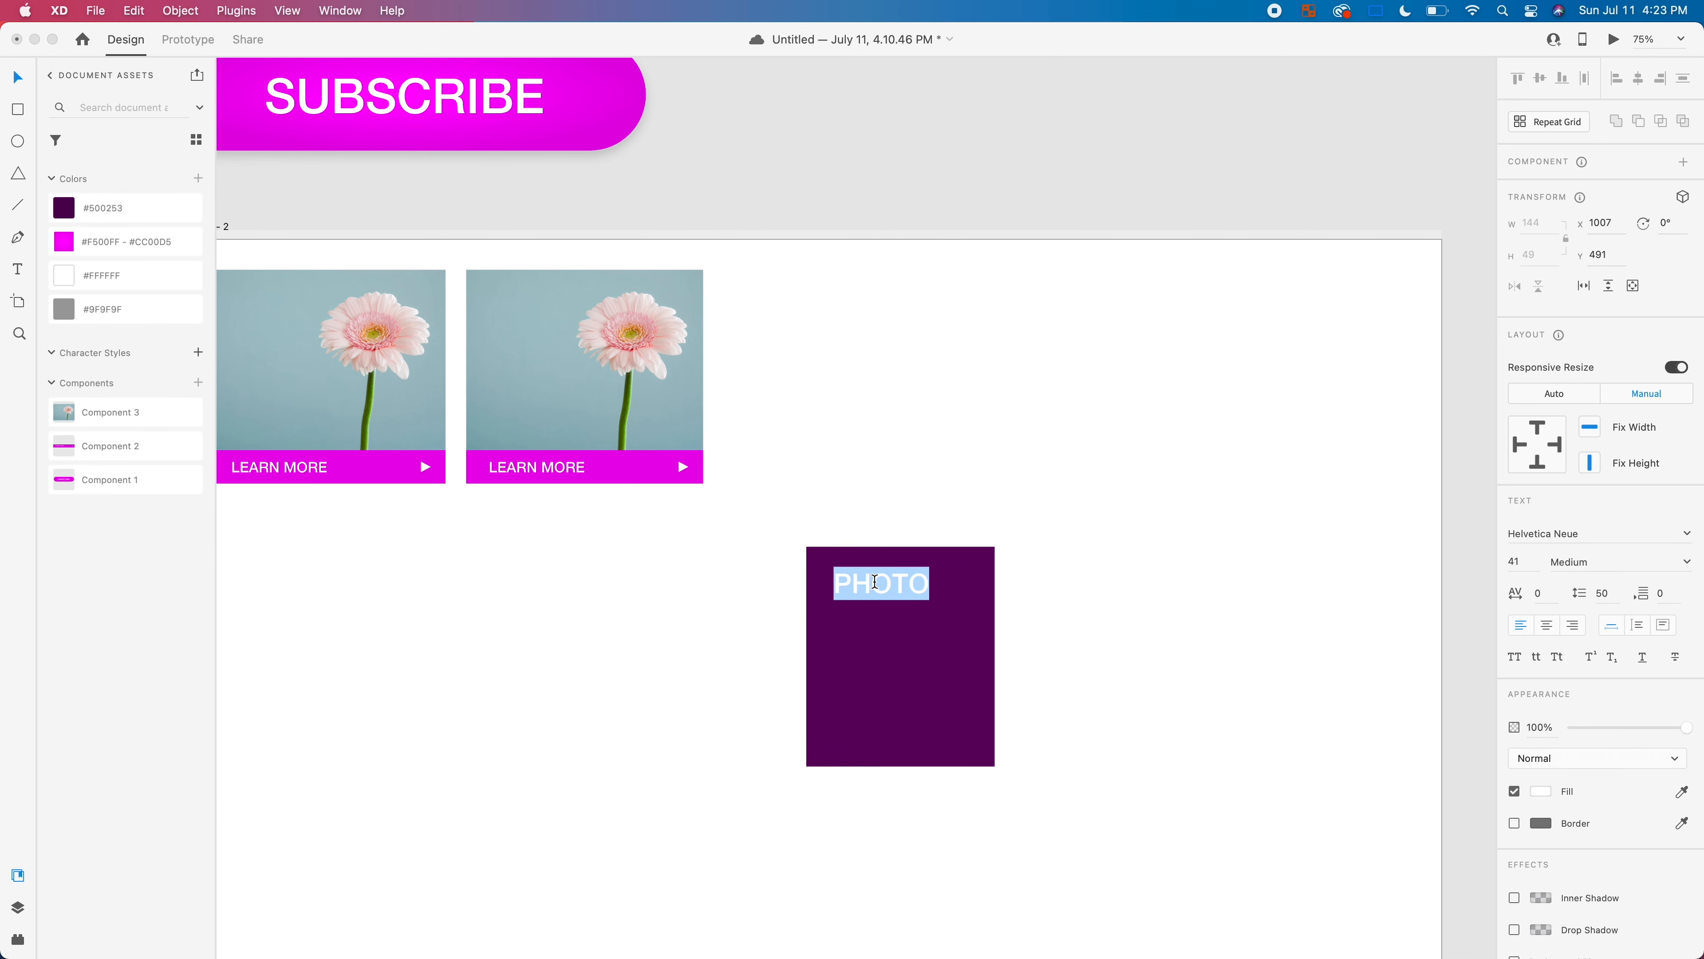
{"action": "type", "text": "Resources"}
{"action": "key", "text": "Escape"}
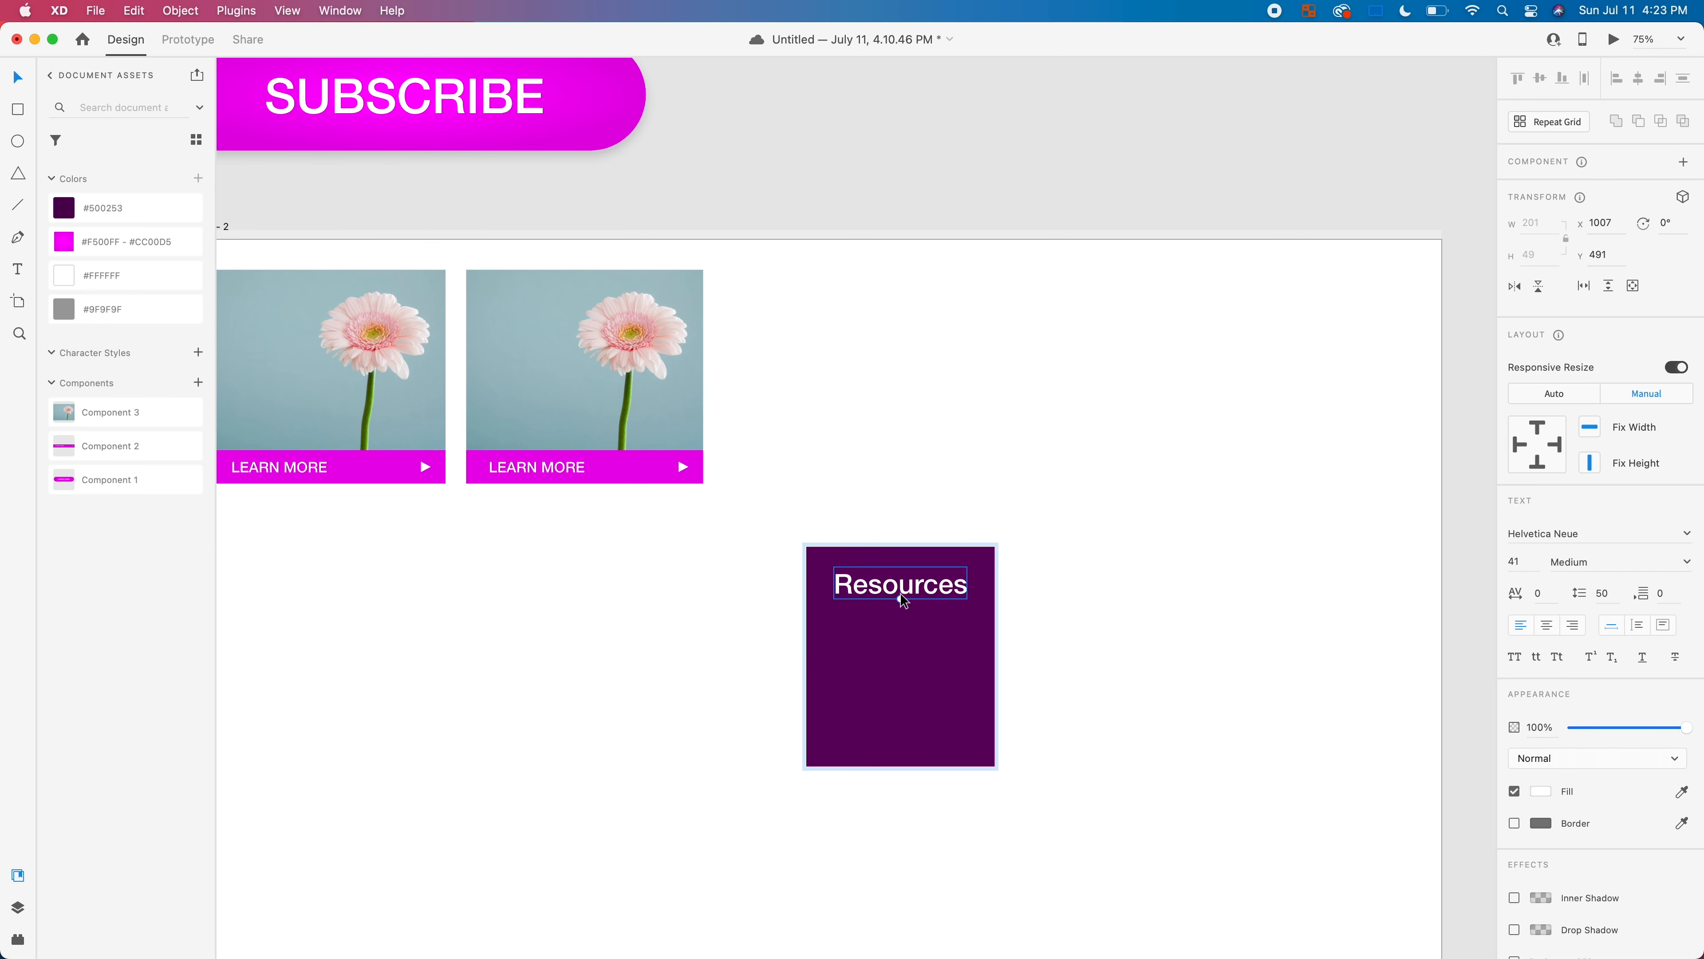
Step: Reduce the Resources label to size 29 and duplicate it directly below as Blog
{"action": "left_click_drag", "start_coordinate": [900, 594], "coordinate": [886, 612]}
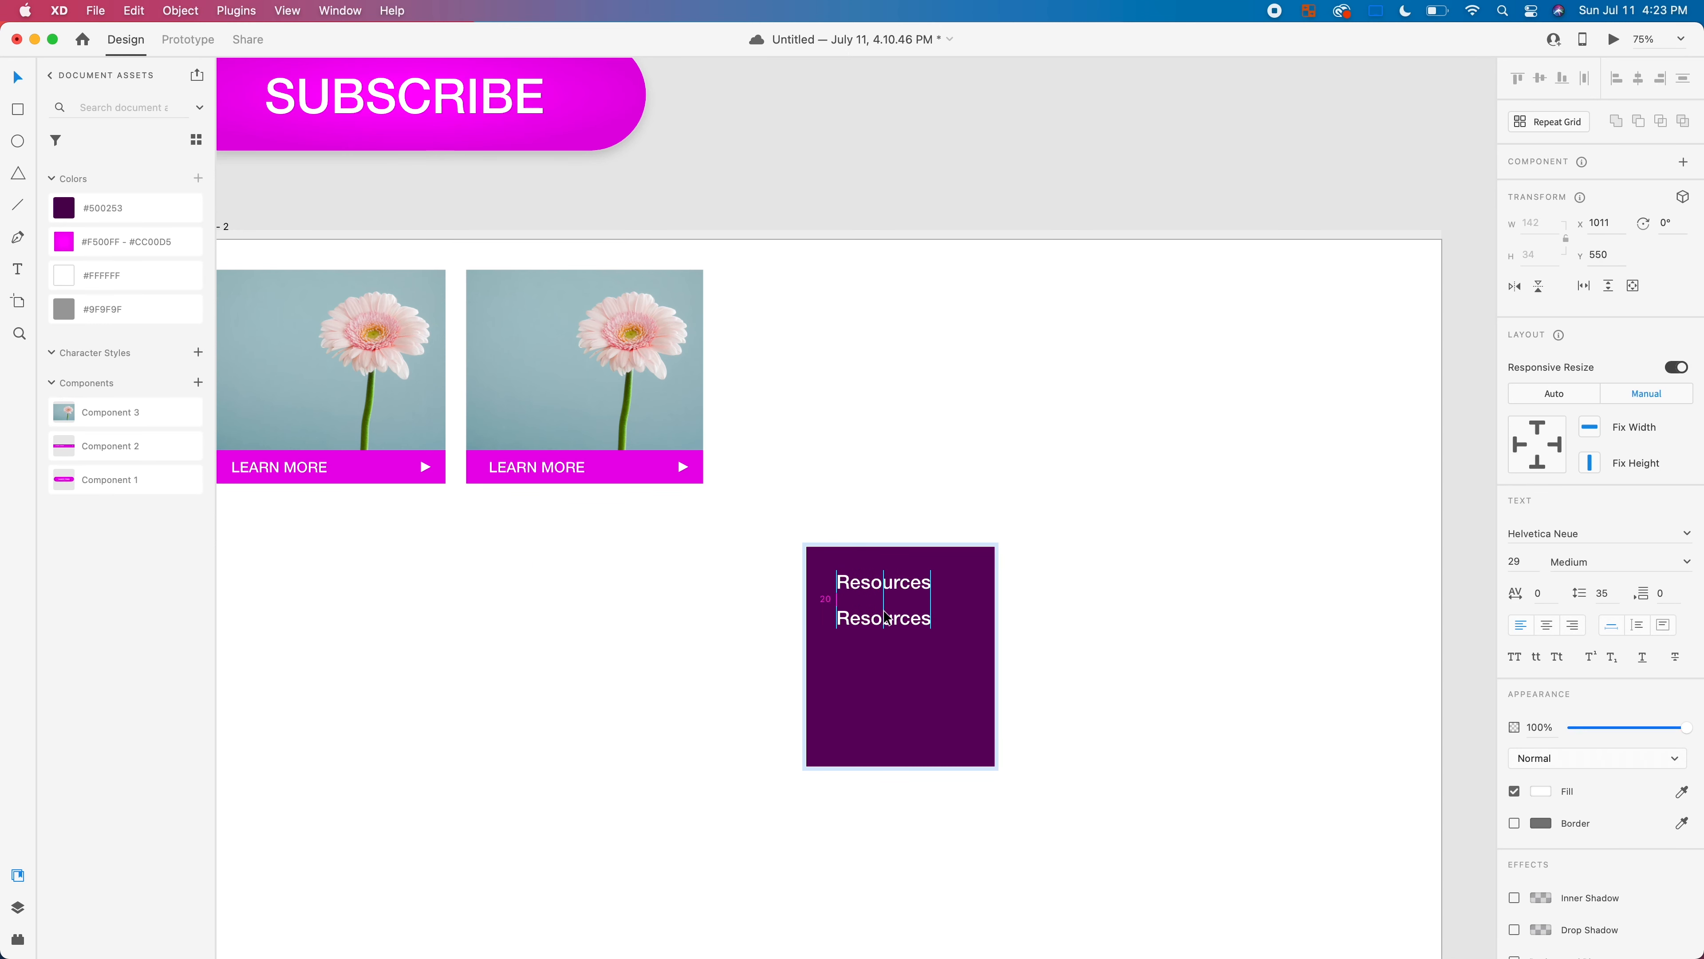
{"action": "double_click", "coordinate": [886, 611]}
{"action": "type", "text": "Blog"}
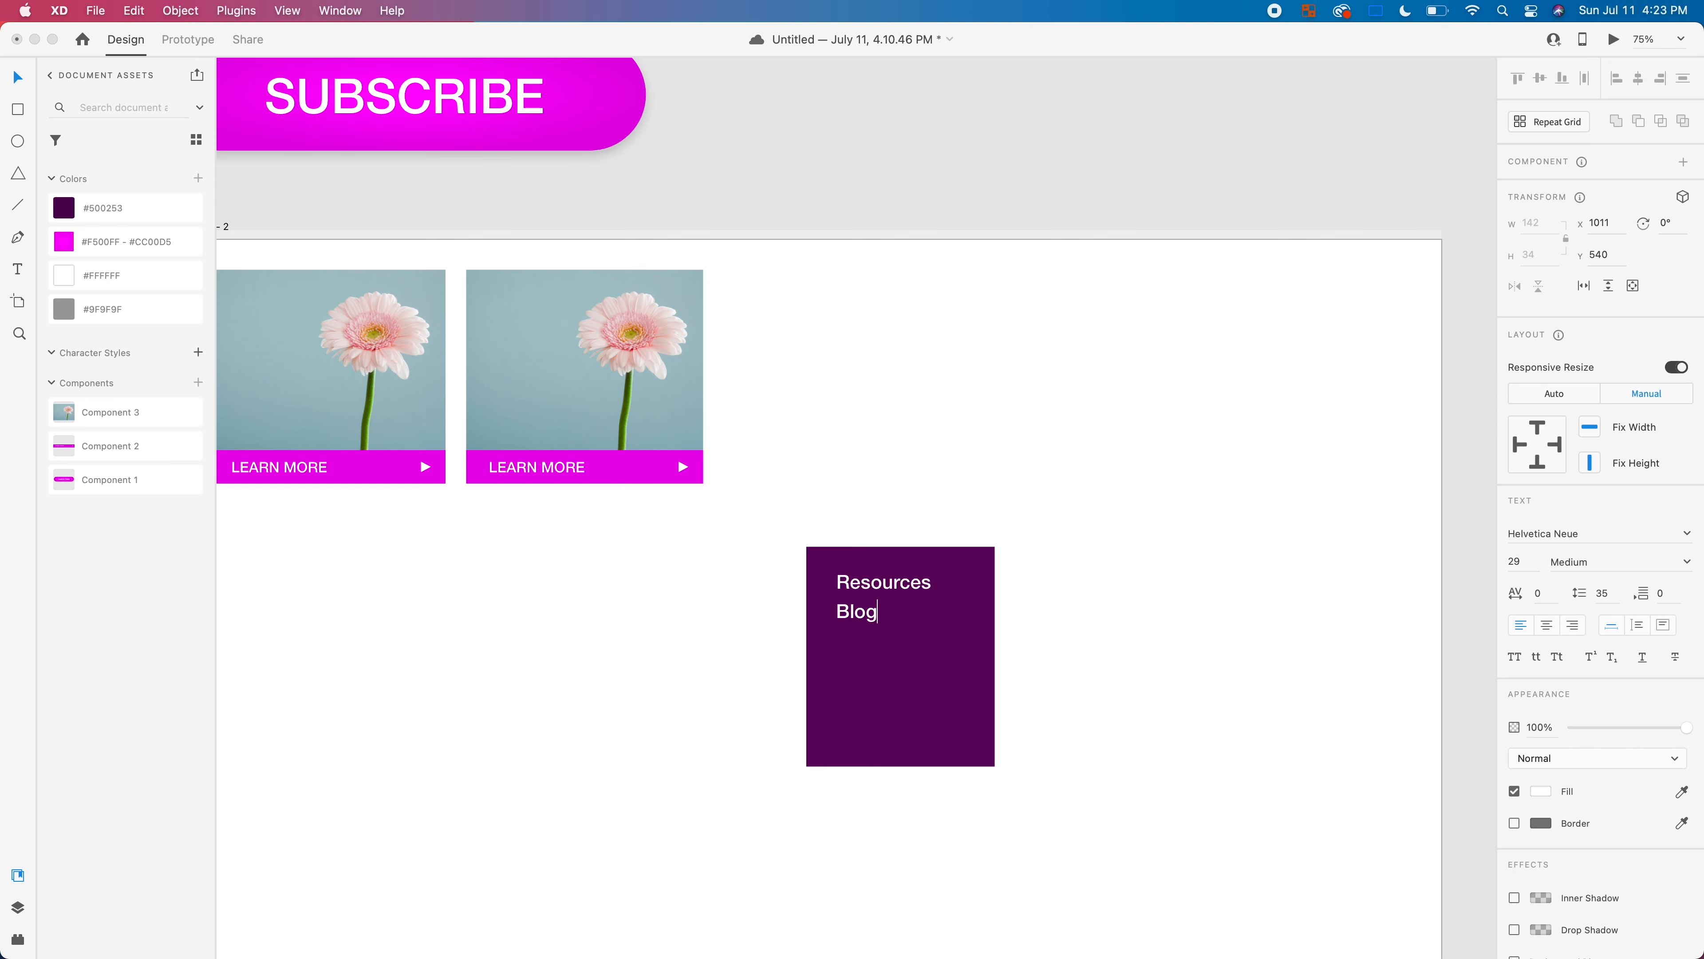
{"action": "key", "text": "Escape"}
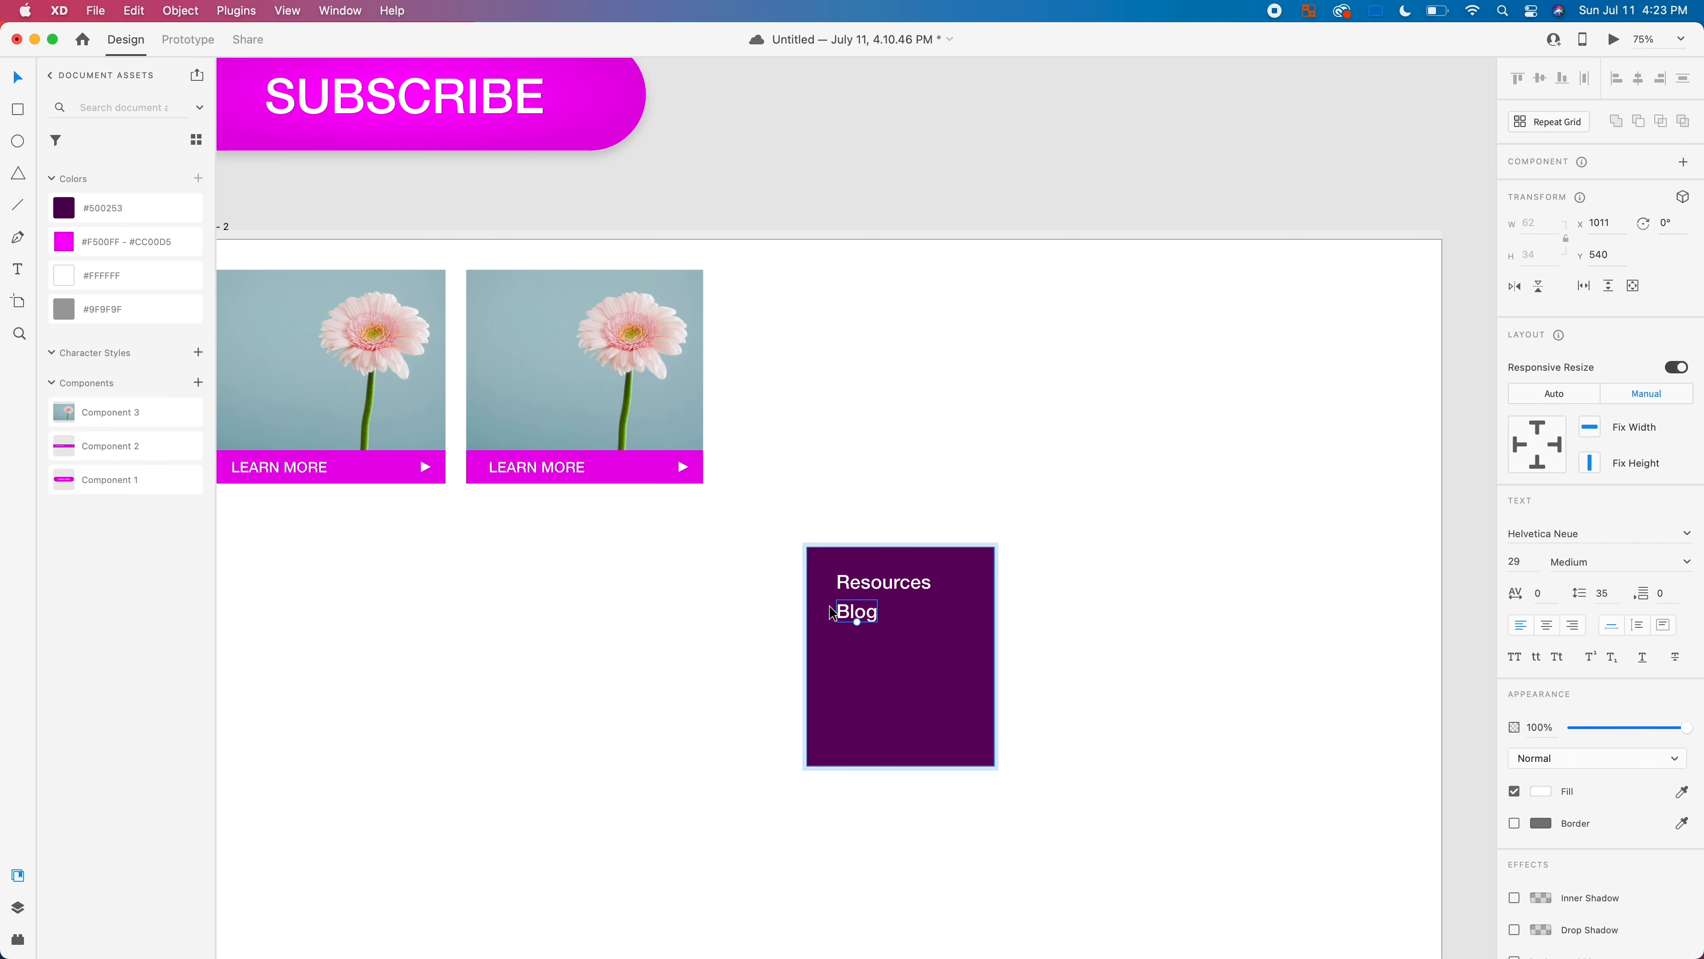
Step: Duplicate the Blog label below itself and change the copy's text to Testimonials
{"action": "left_click_drag", "start_coordinate": [848, 613], "coordinate": [850, 656]}
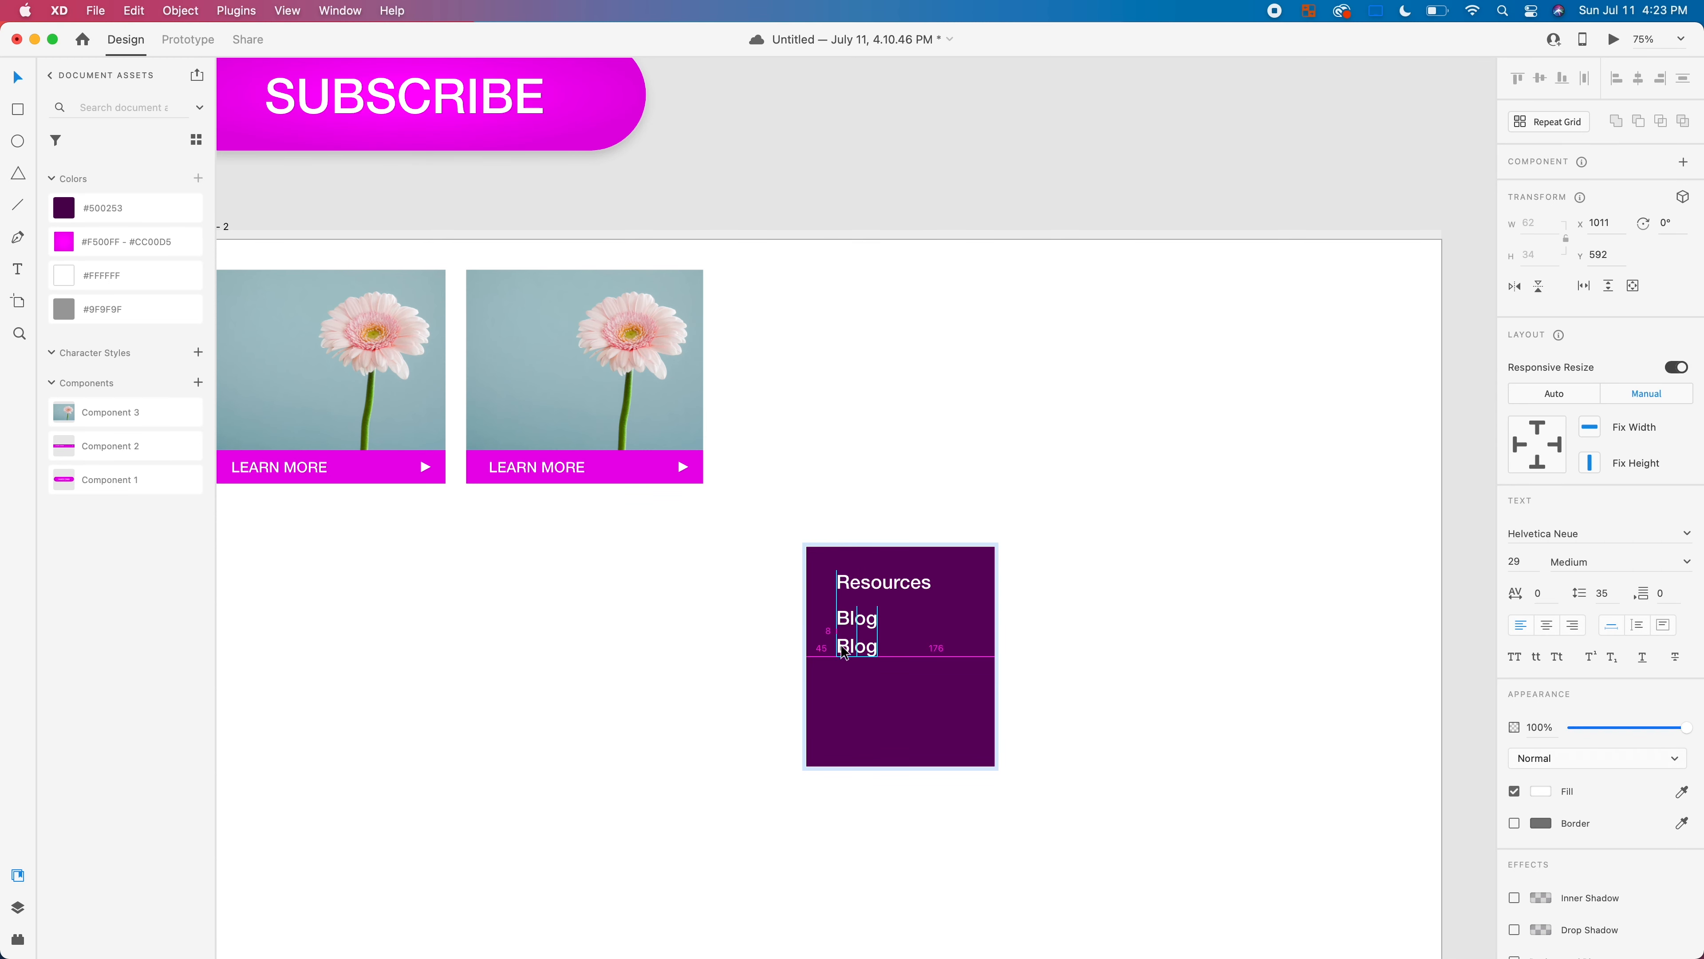
{"action": "double_click", "coordinate": [856, 653]}
{"action": "type", "text": "Test"}
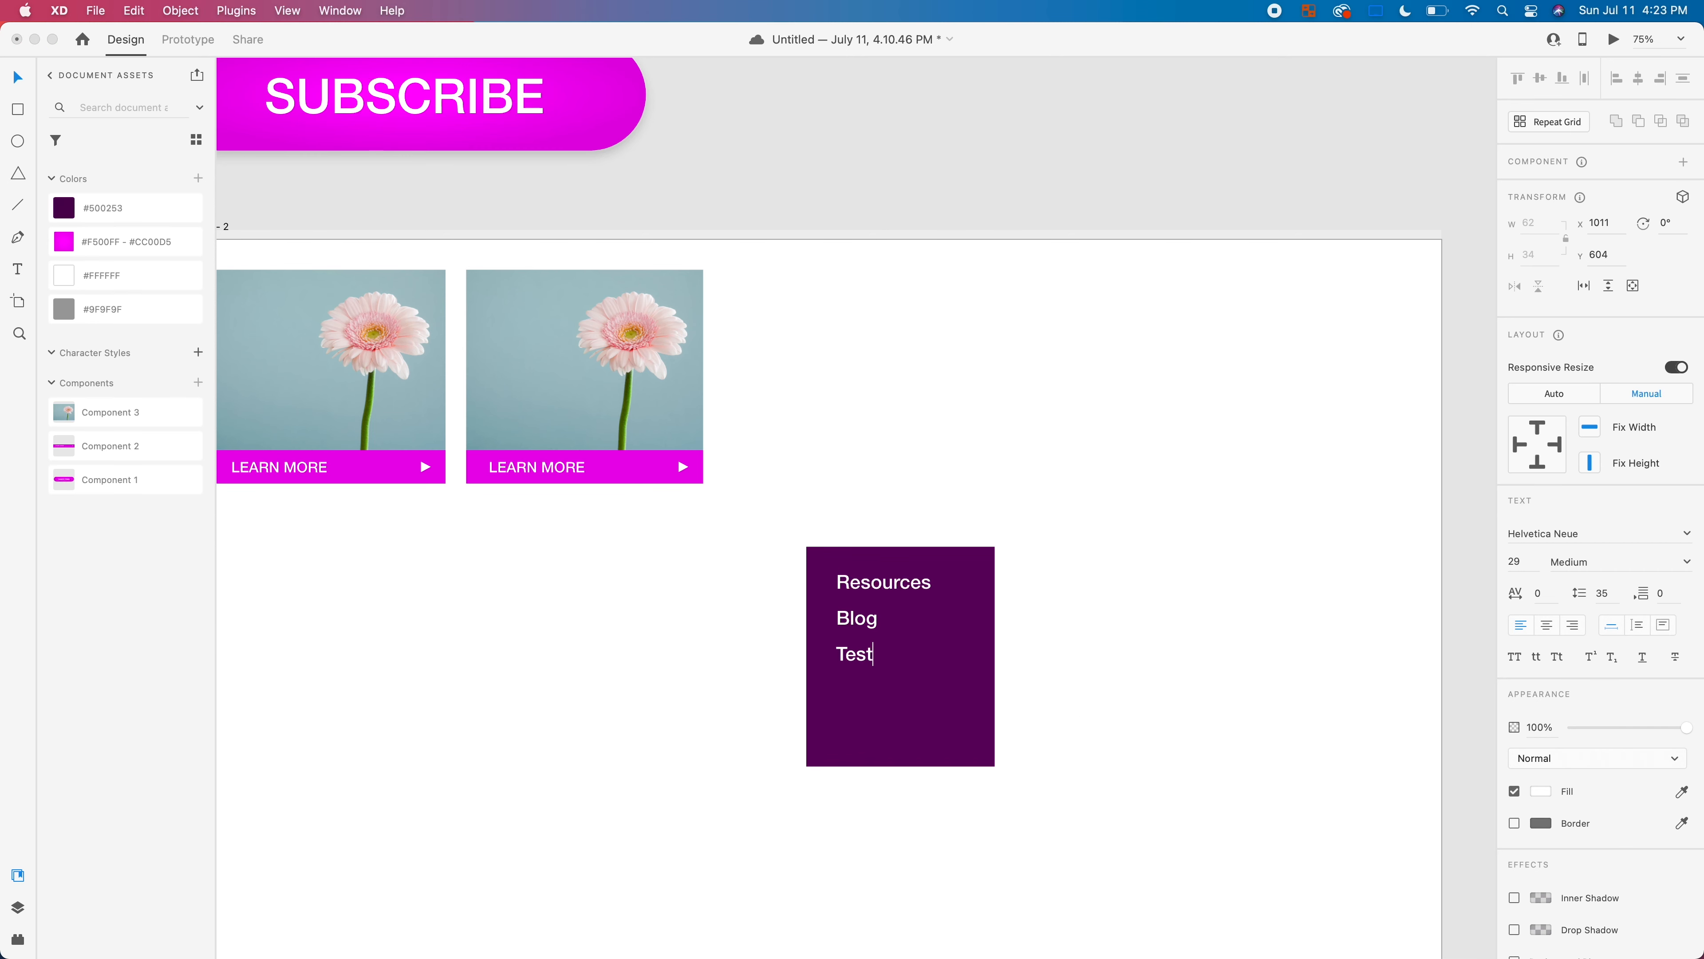
{"action": "type", "text": "imonials"}
Step: Duplicate the Testimonials label below itself and change the copy's text to FAQ's
{"action": "left_click_drag", "start_coordinate": [910, 661], "coordinate": [938, 684]}
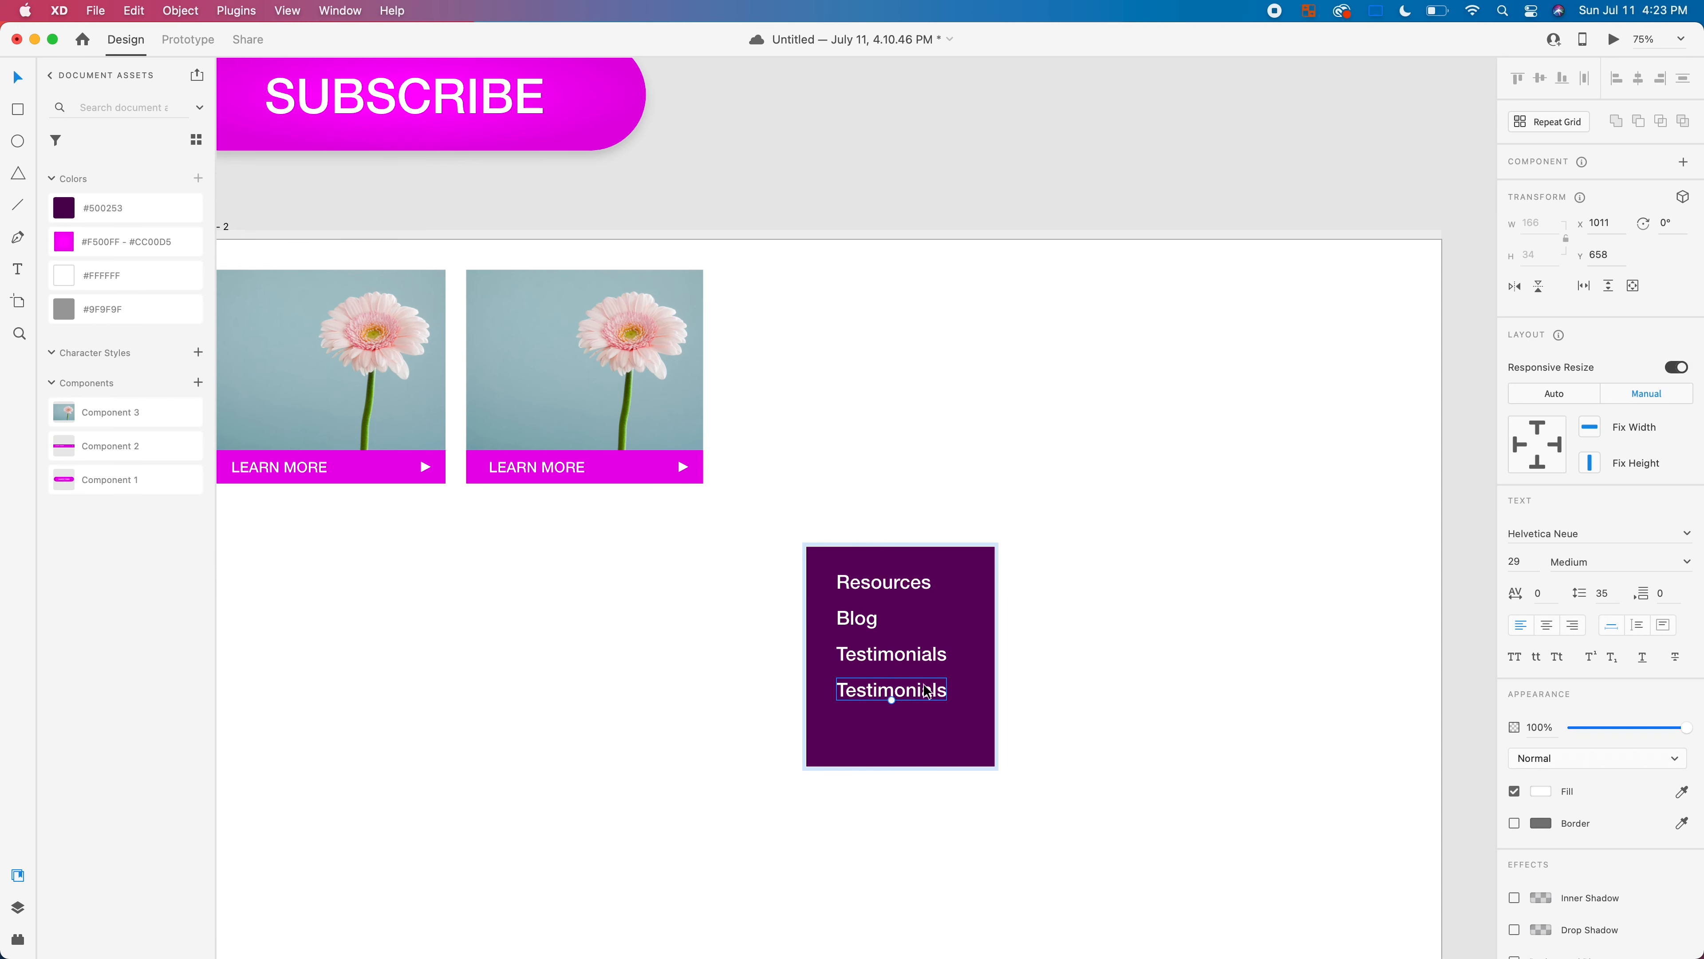
{"action": "double_click", "coordinate": [926, 688]}
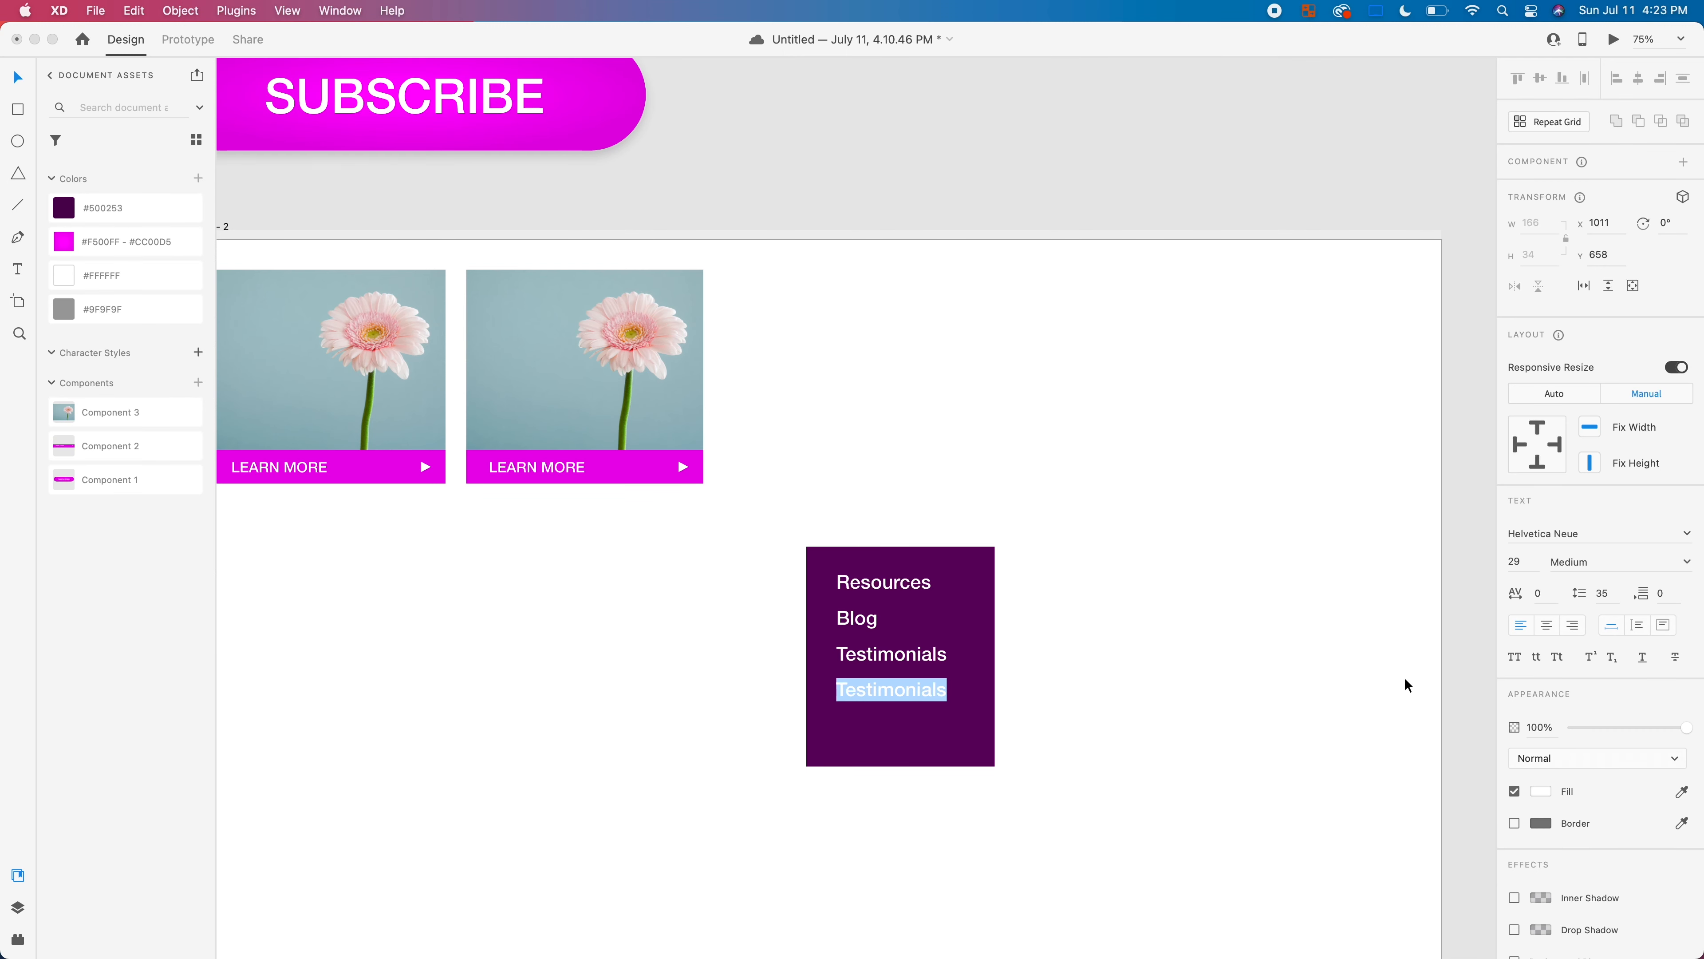
{"action": "type", "text": "FAQ"}
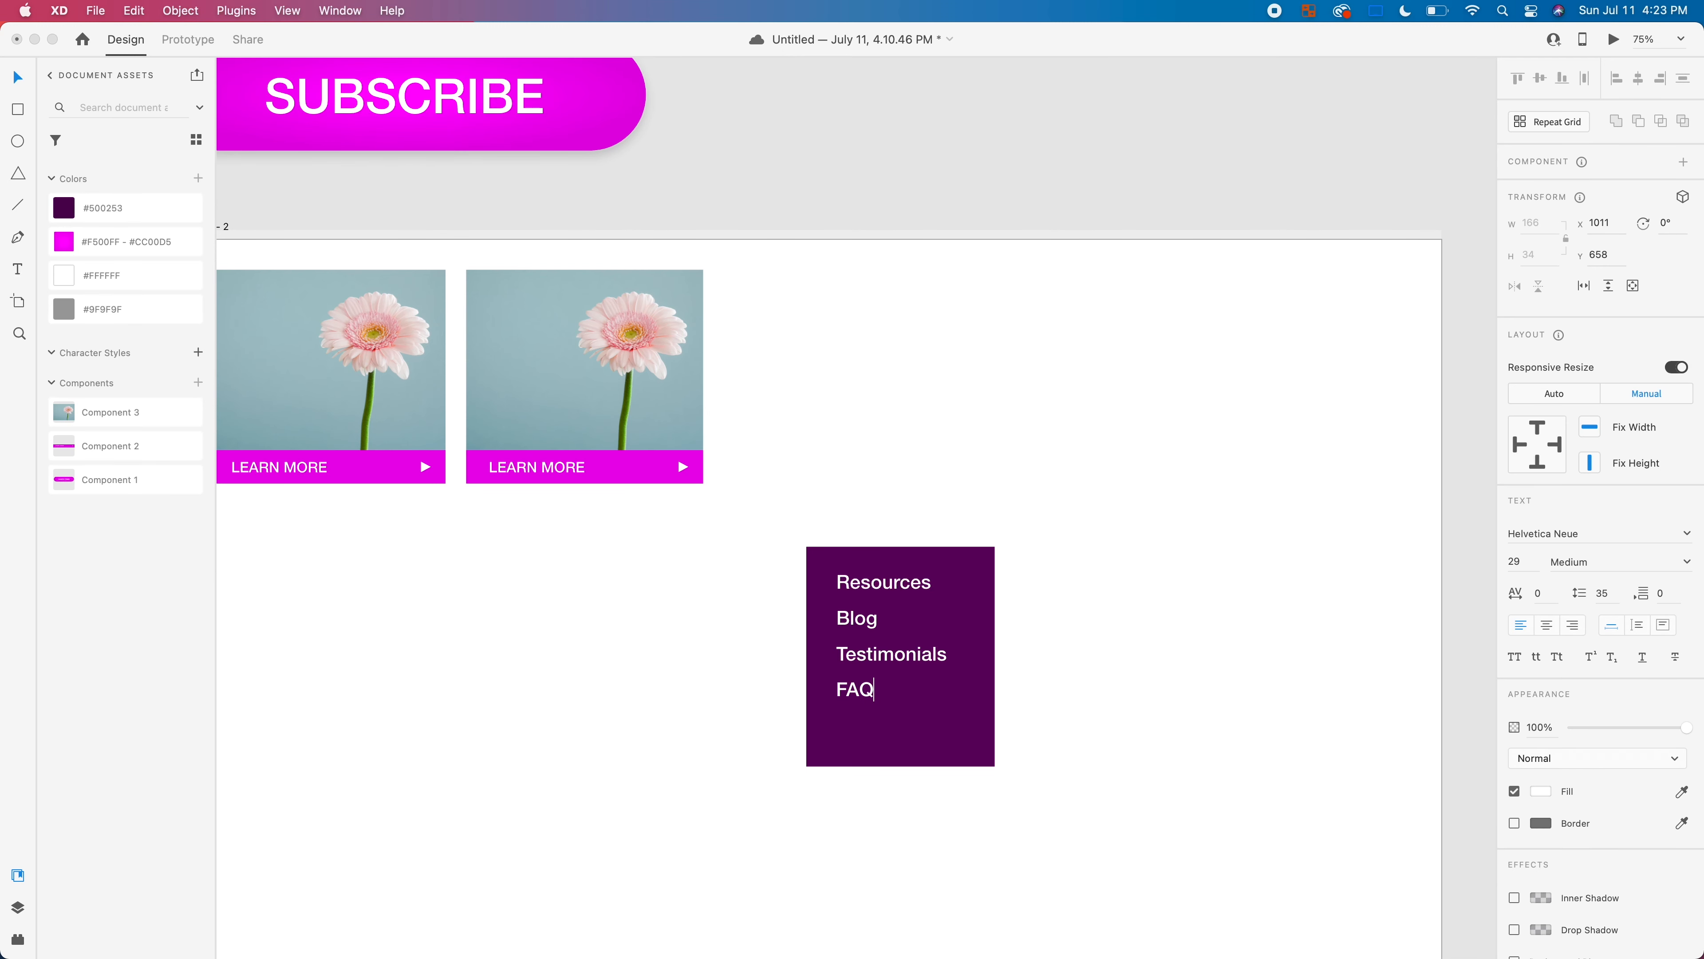
{"action": "type", "text": "'s"}
{"action": "key", "text": "Escape"}
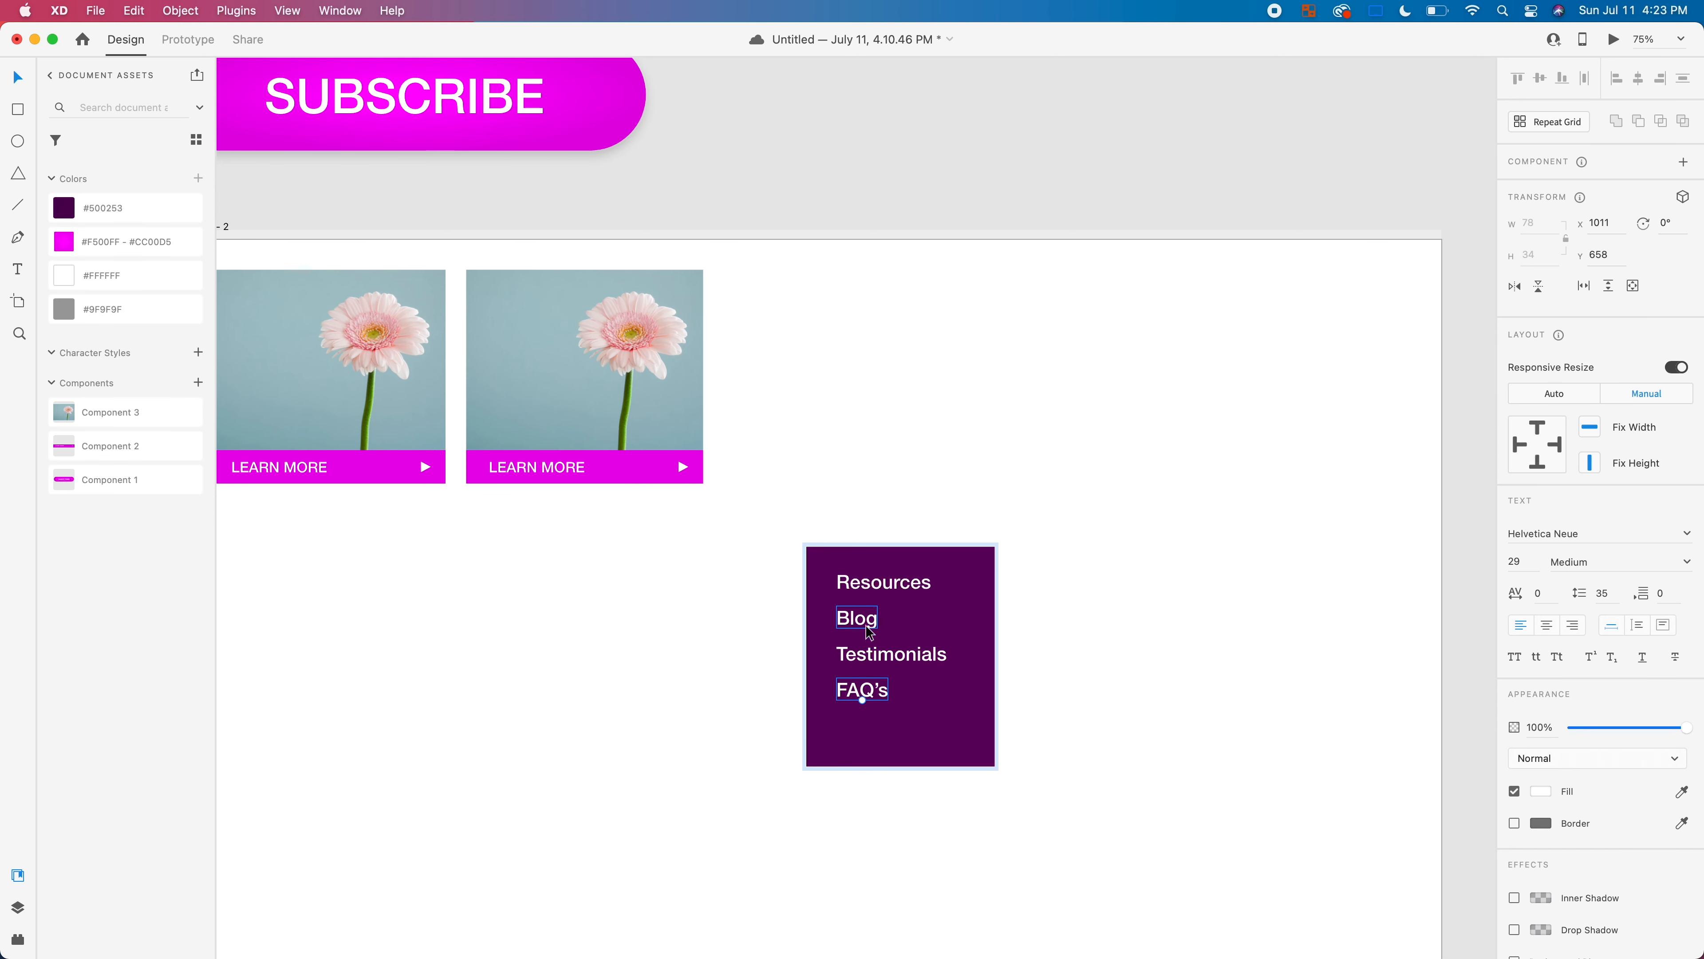
Step: Lower the FAQ's label slightly and distribute all four menu labels with equal vertical spacing
{"action": "left_click", "coordinate": [864, 664], "text": "shift"}
{"action": "left_click", "coordinate": [860, 607], "text": "shift"}
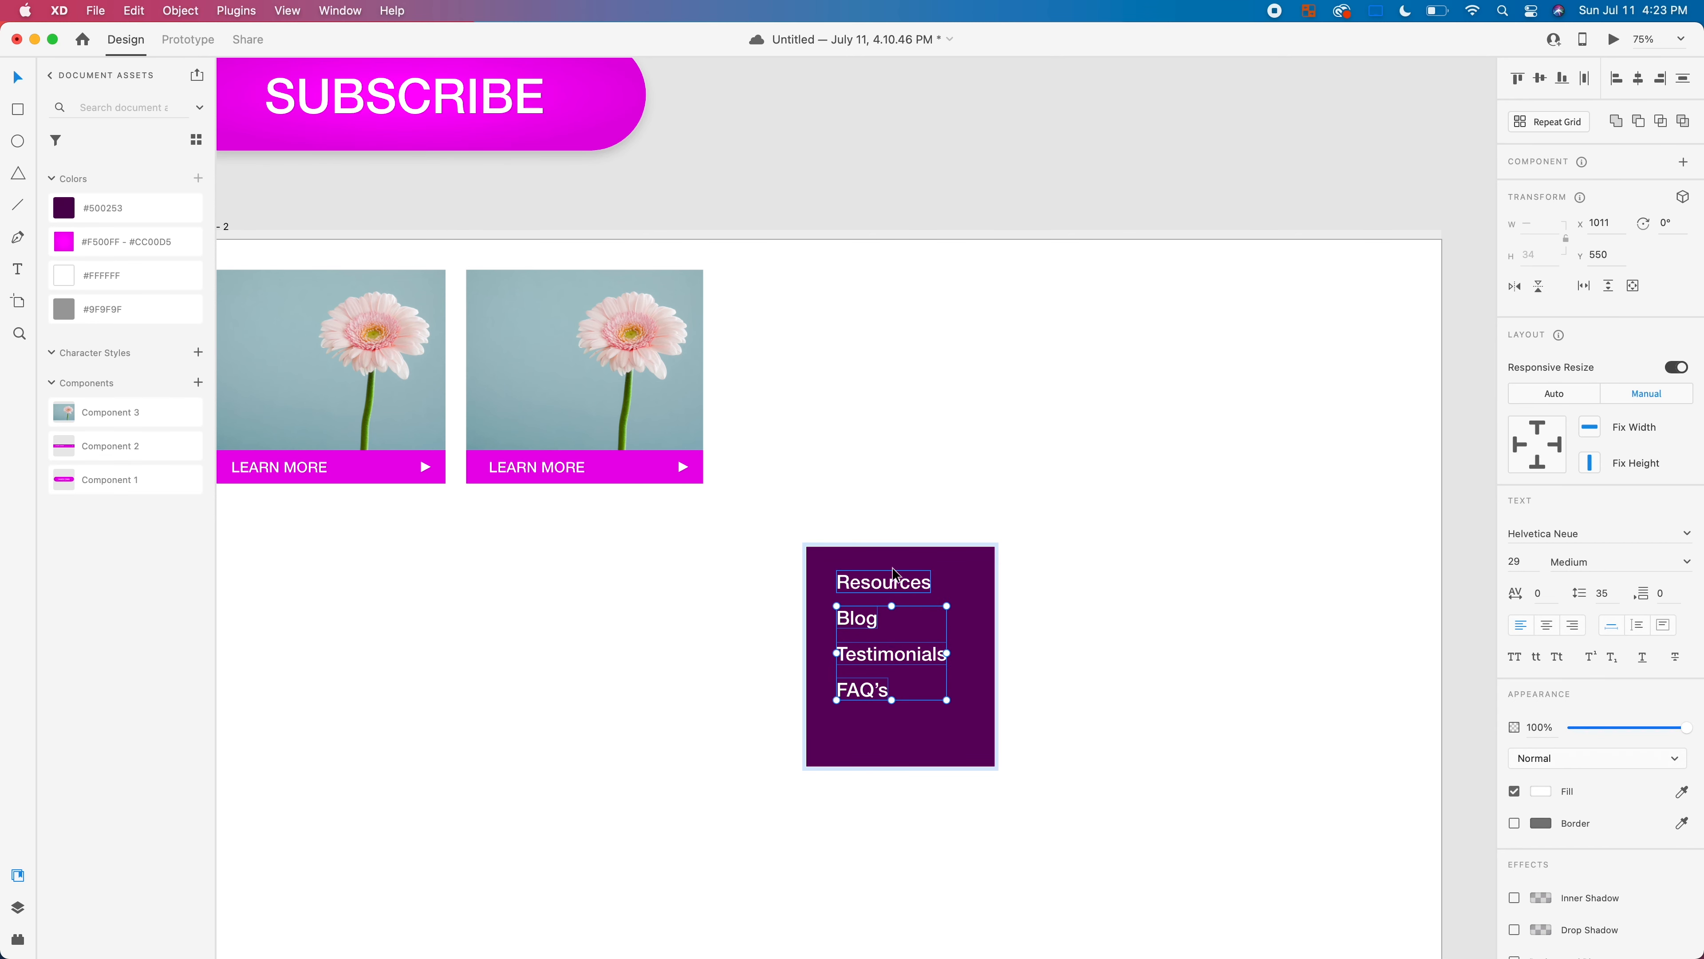
{"action": "left_click", "coordinate": [860, 580]}
{"action": "left_click", "coordinate": [859, 617], "text": "shift"}
{"action": "left_click", "coordinate": [881, 658], "text": "shift"}
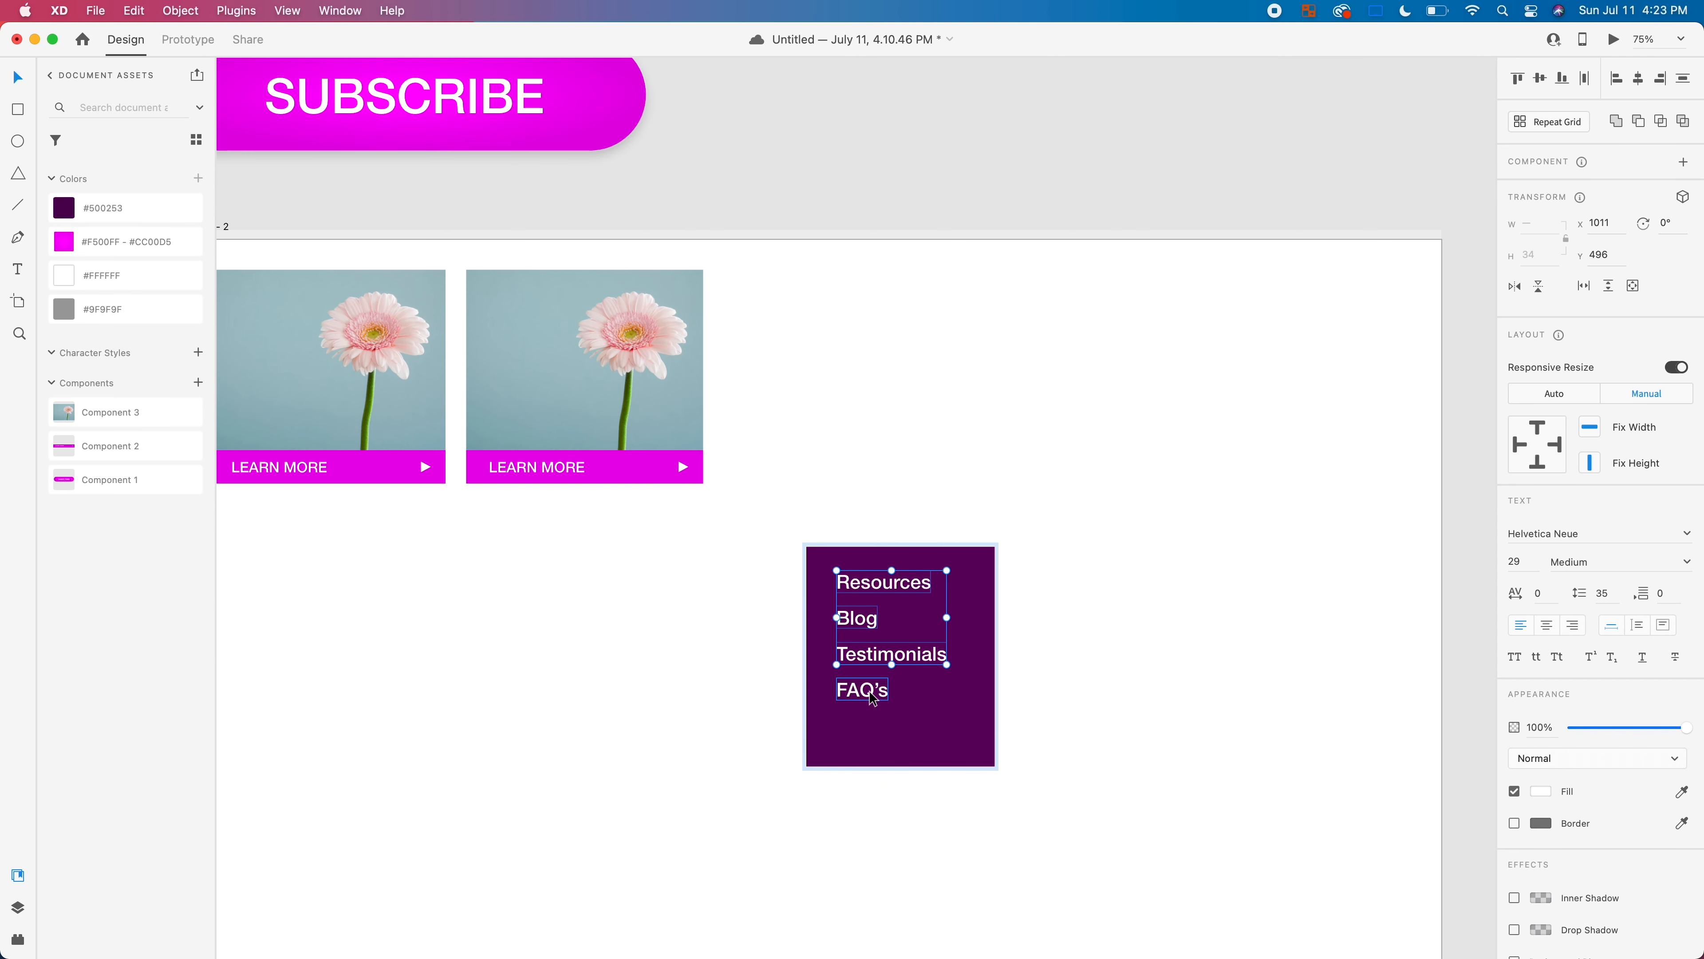
{"action": "left_click", "coordinate": [887, 695], "text": "shift"}
{"action": "left_click_drag", "start_coordinate": [890, 700], "coordinate": [889, 716]}
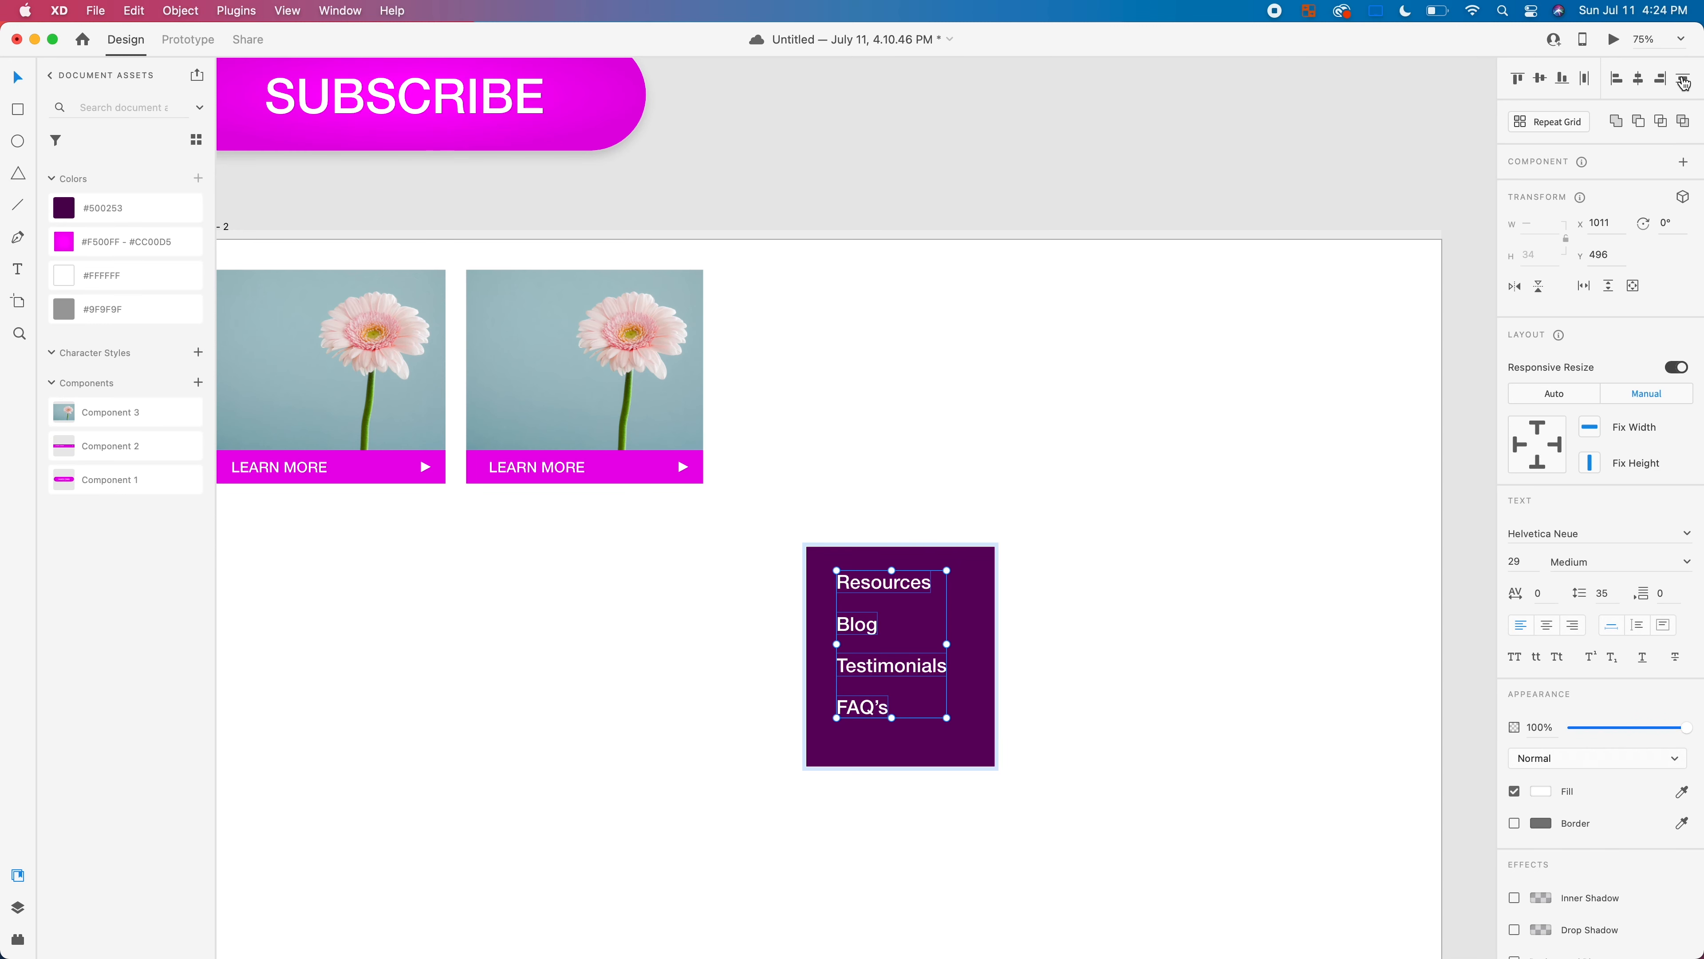
Step: Group the four menu labels and move the group down to Y 515 to center it in the purple rectangle
{"action": "left_click", "coordinate": [1055, 514]}
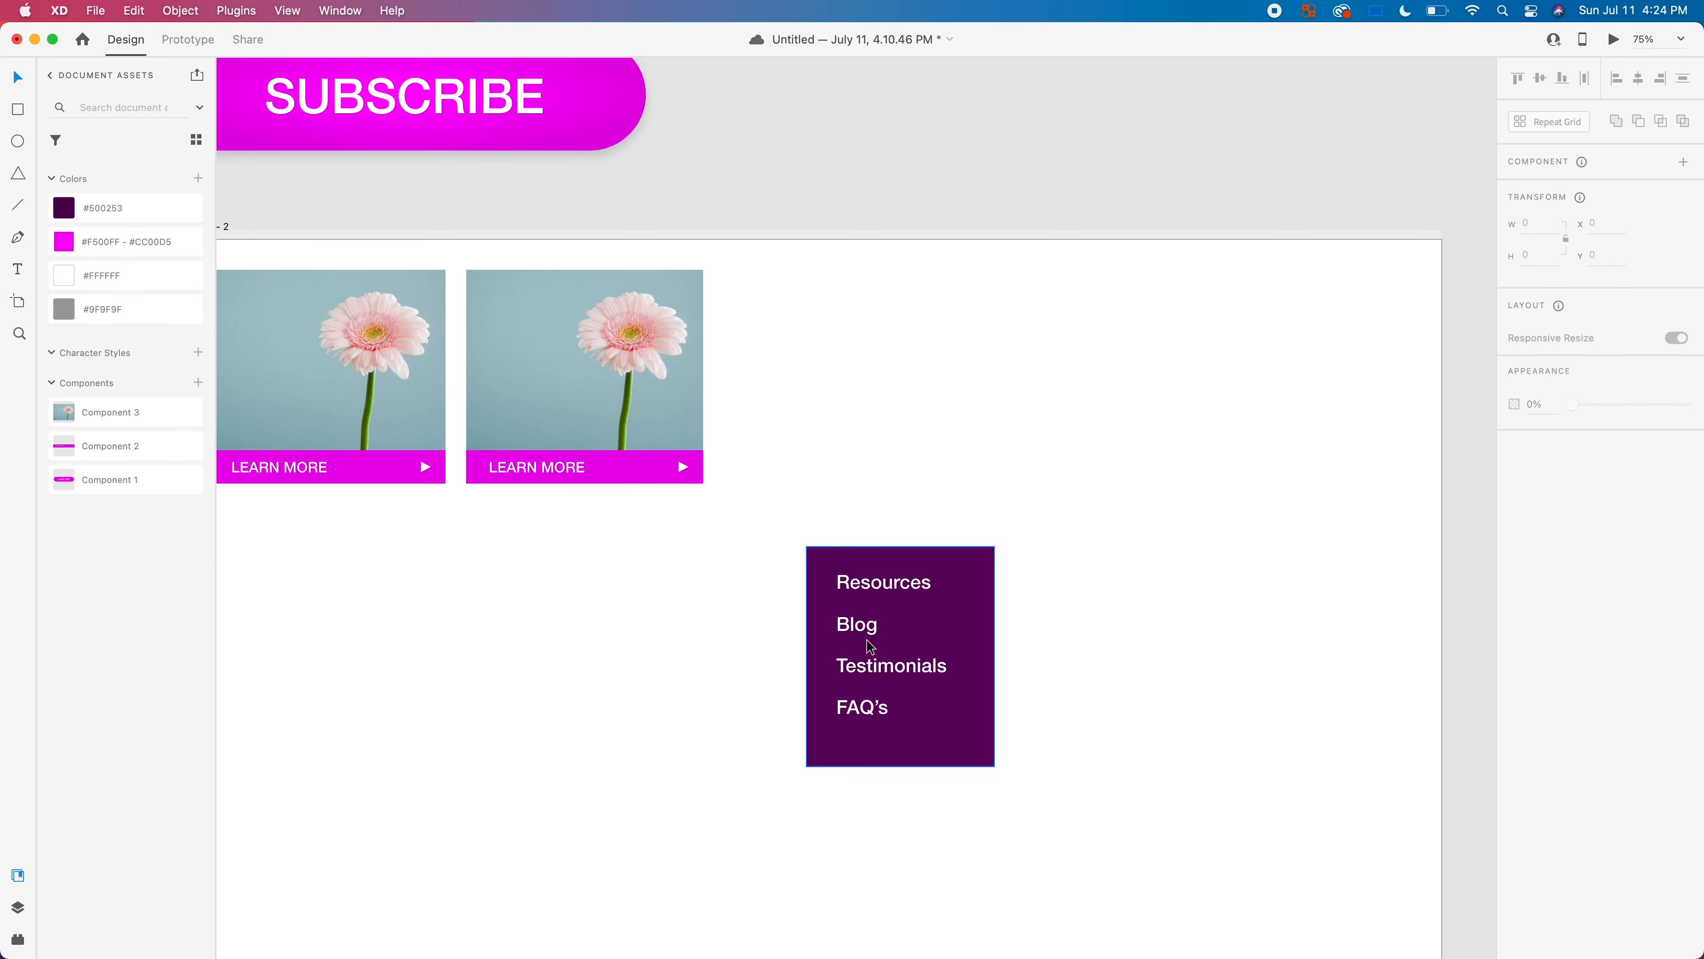
{"action": "left_click", "coordinate": [869, 672]}
{"action": "double_click", "coordinate": [869, 672]}
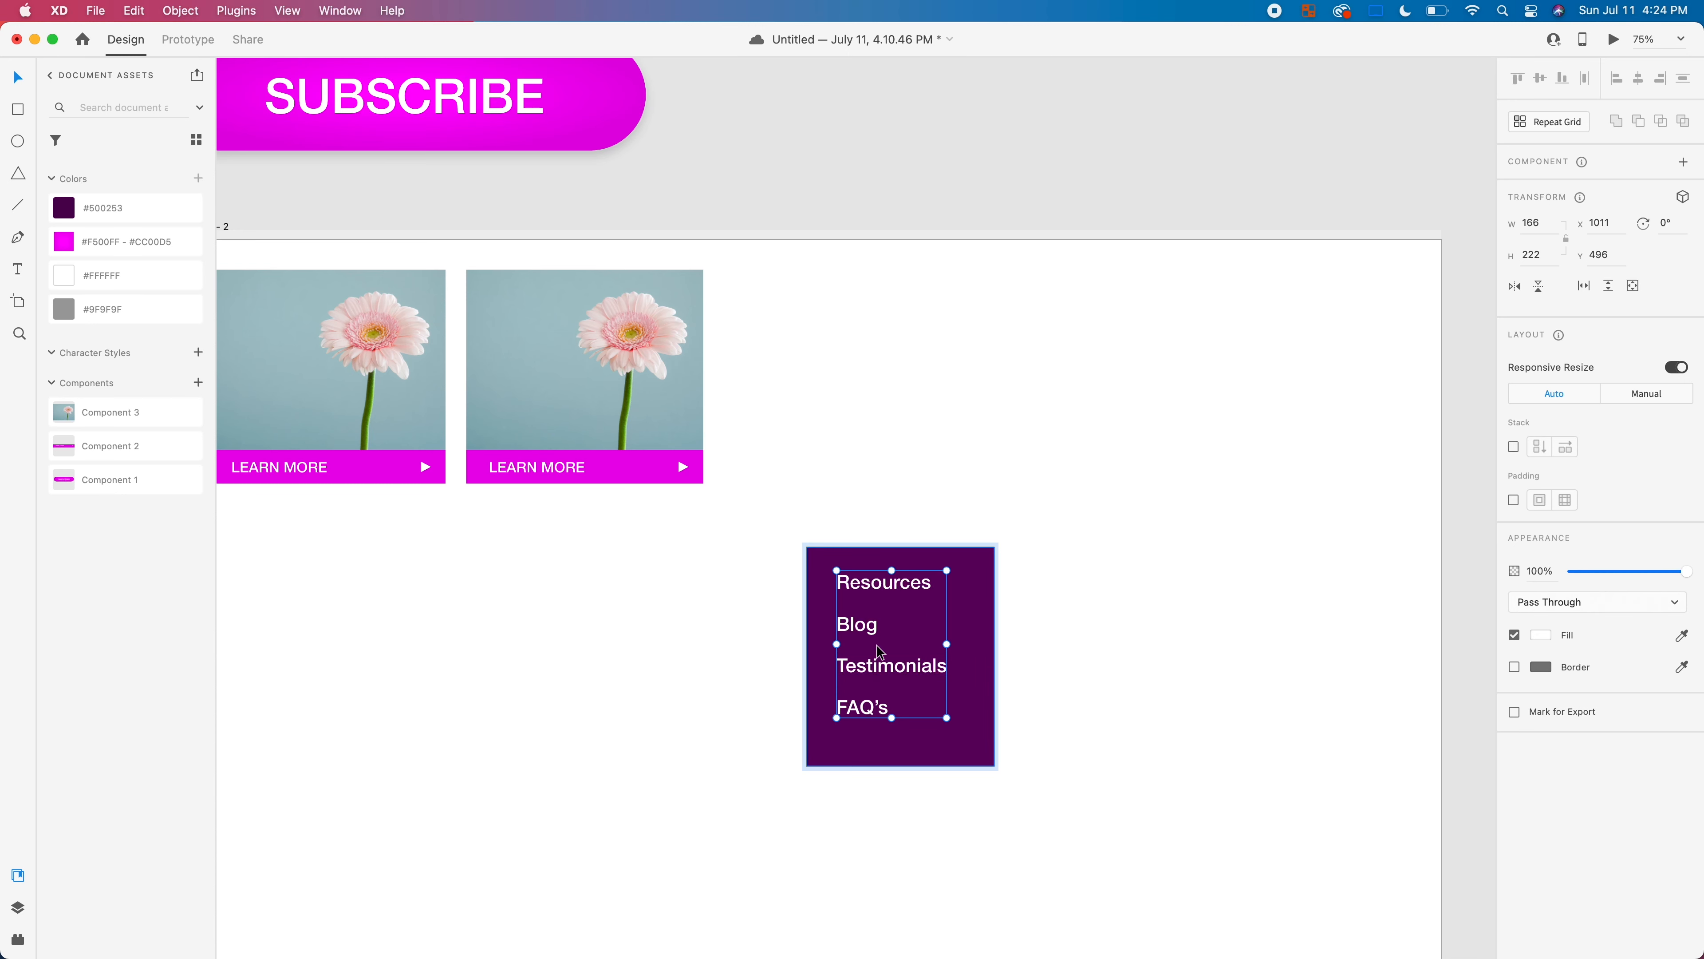
{"action": "left_click_drag", "start_coordinate": [865, 626], "coordinate": [861, 630]}
{"action": "left_click", "coordinate": [1267, 592]}
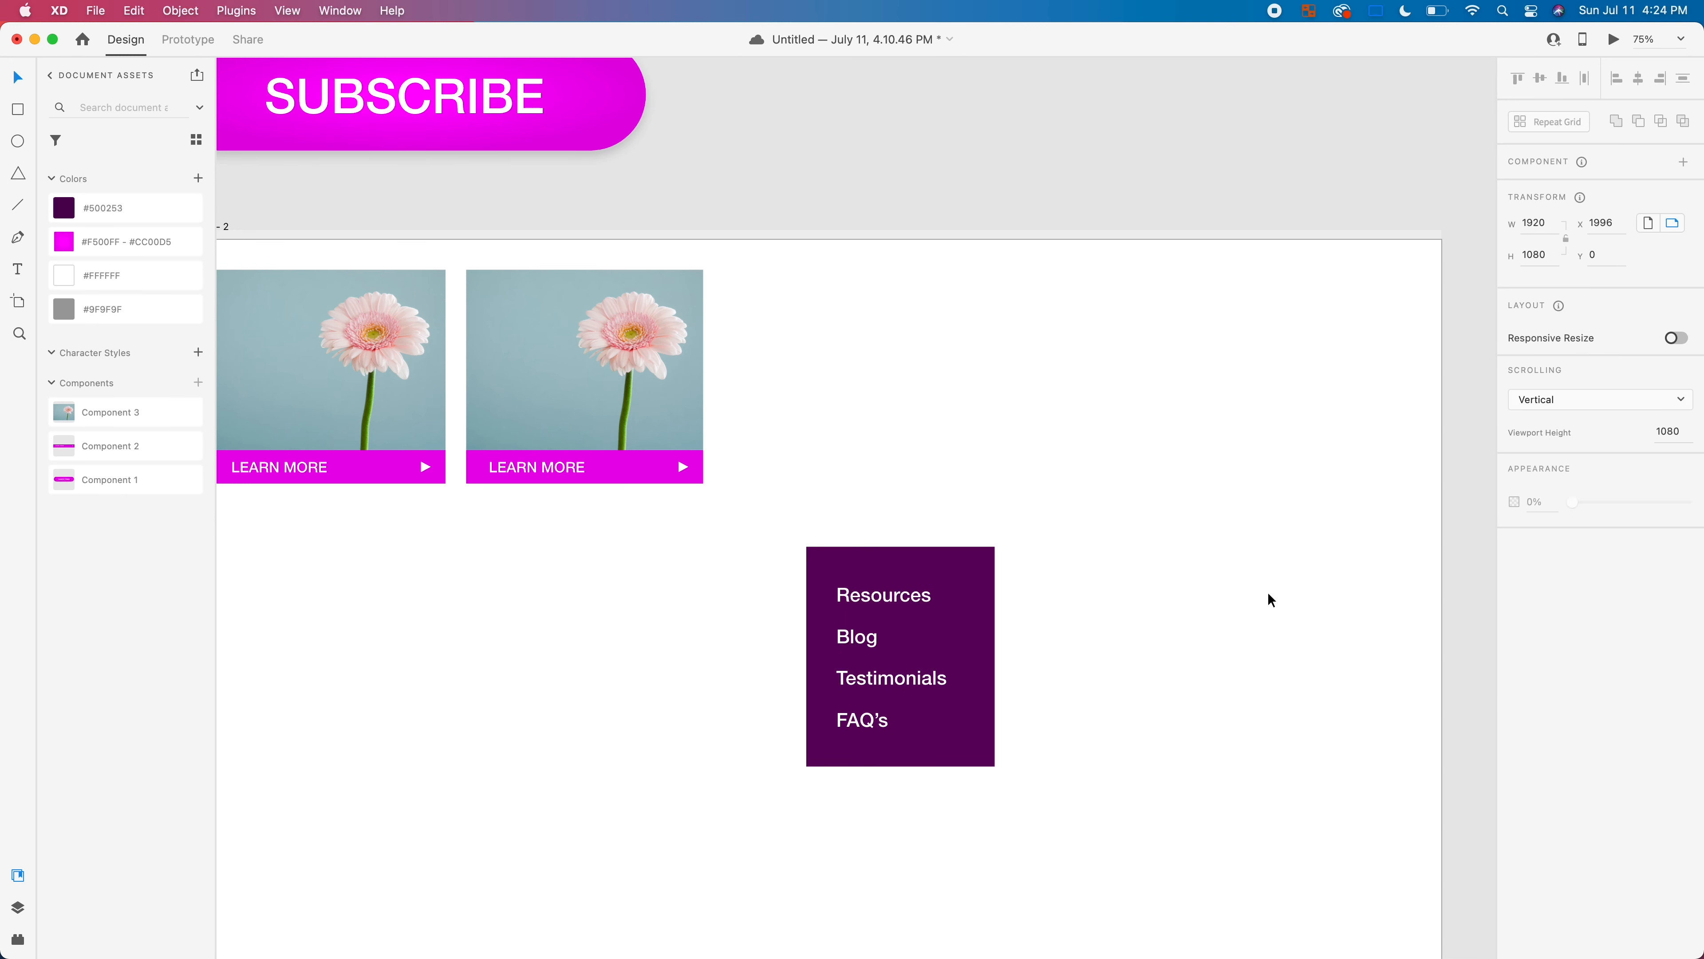
Step: Create an About label above the purple menu from a copy of the Resources label, filled with #500253
{"action": "left_click", "coordinate": [920, 627]}
{"action": "double_click", "coordinate": [899, 596]}
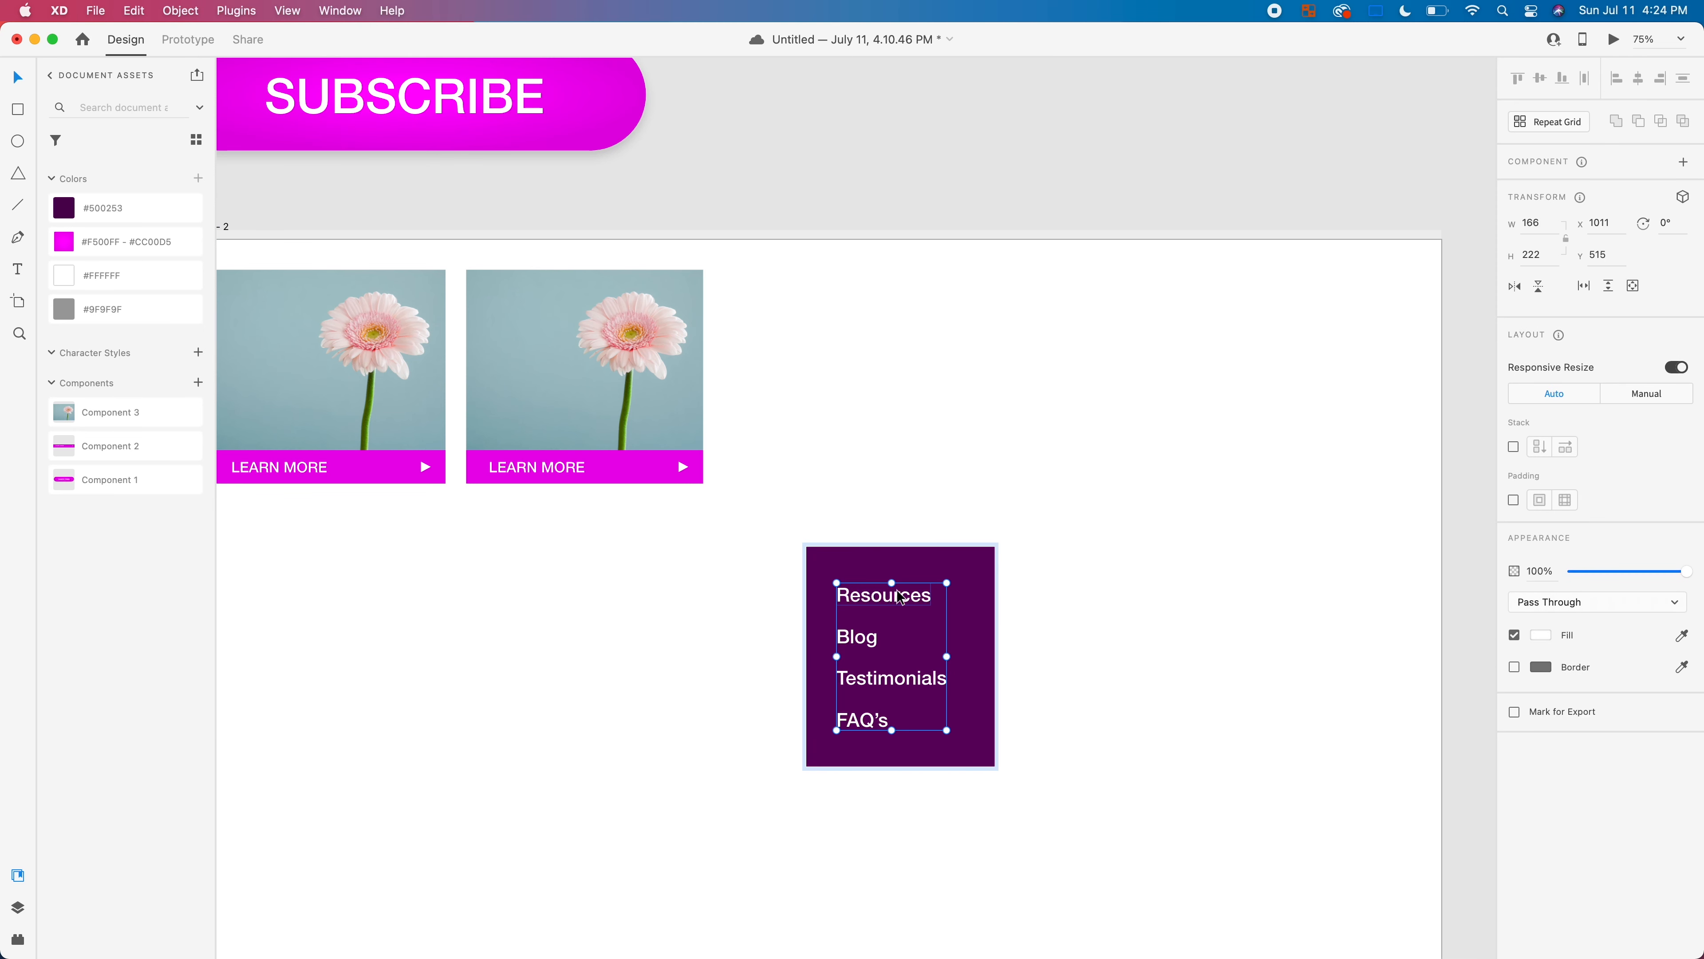
{"action": "left_click", "coordinate": [899, 596]}
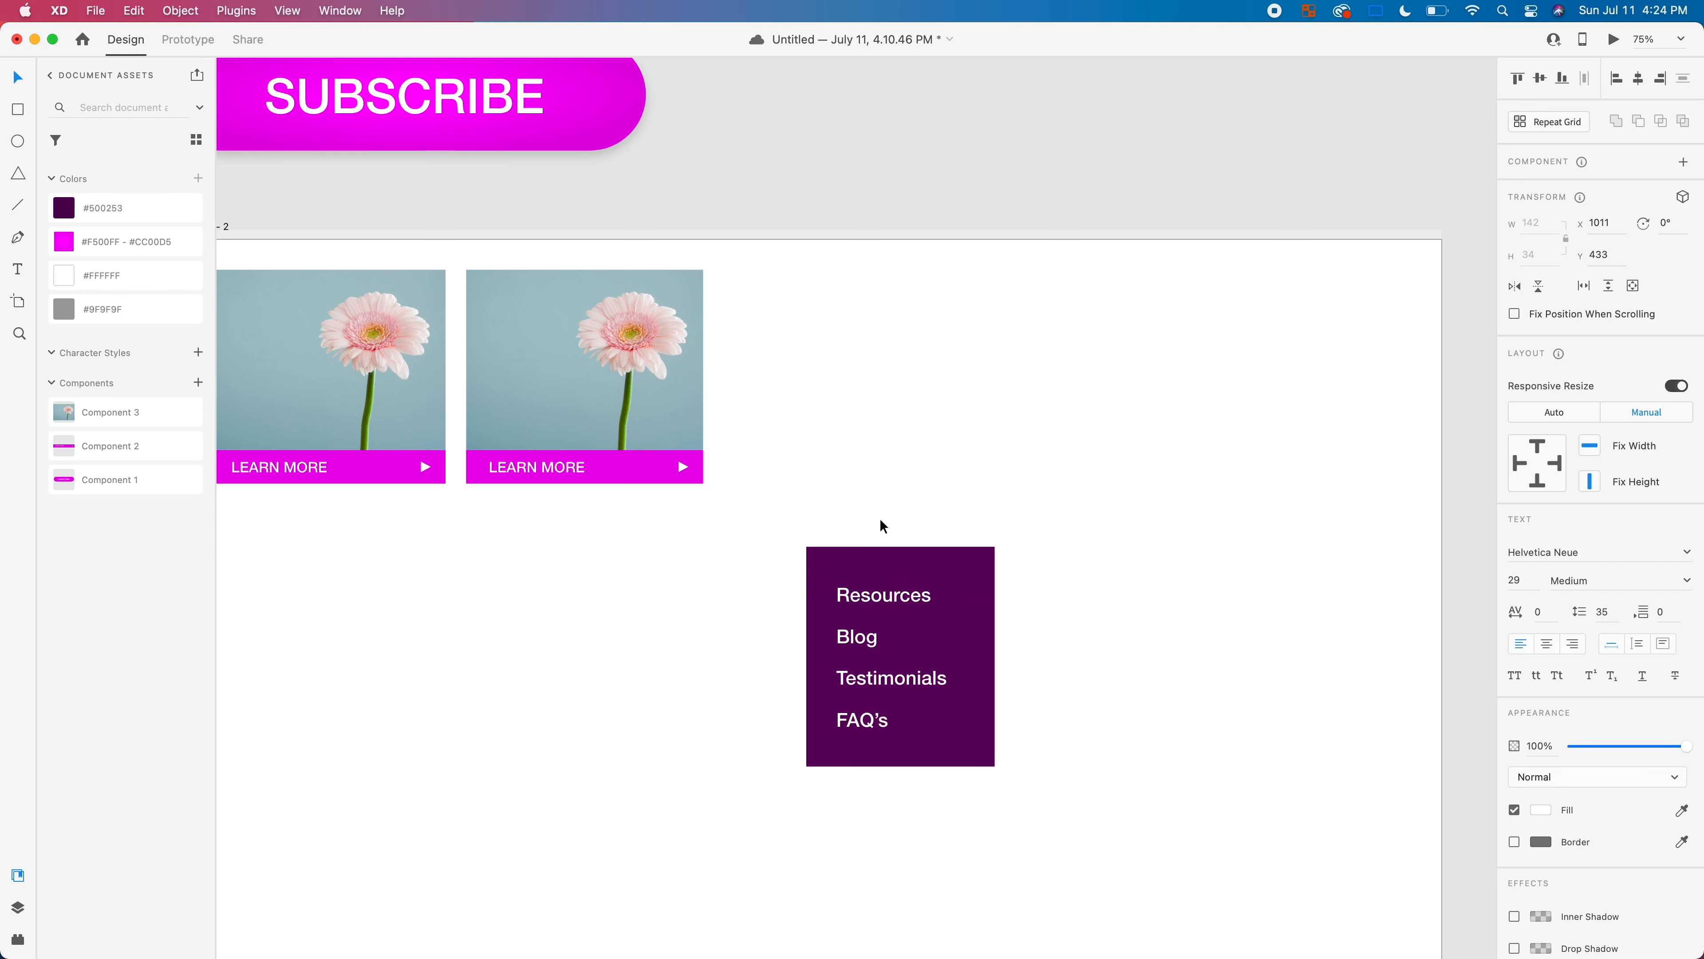
{"action": "left_click_drag", "start_coordinate": [880, 508], "coordinate": [881, 509]}
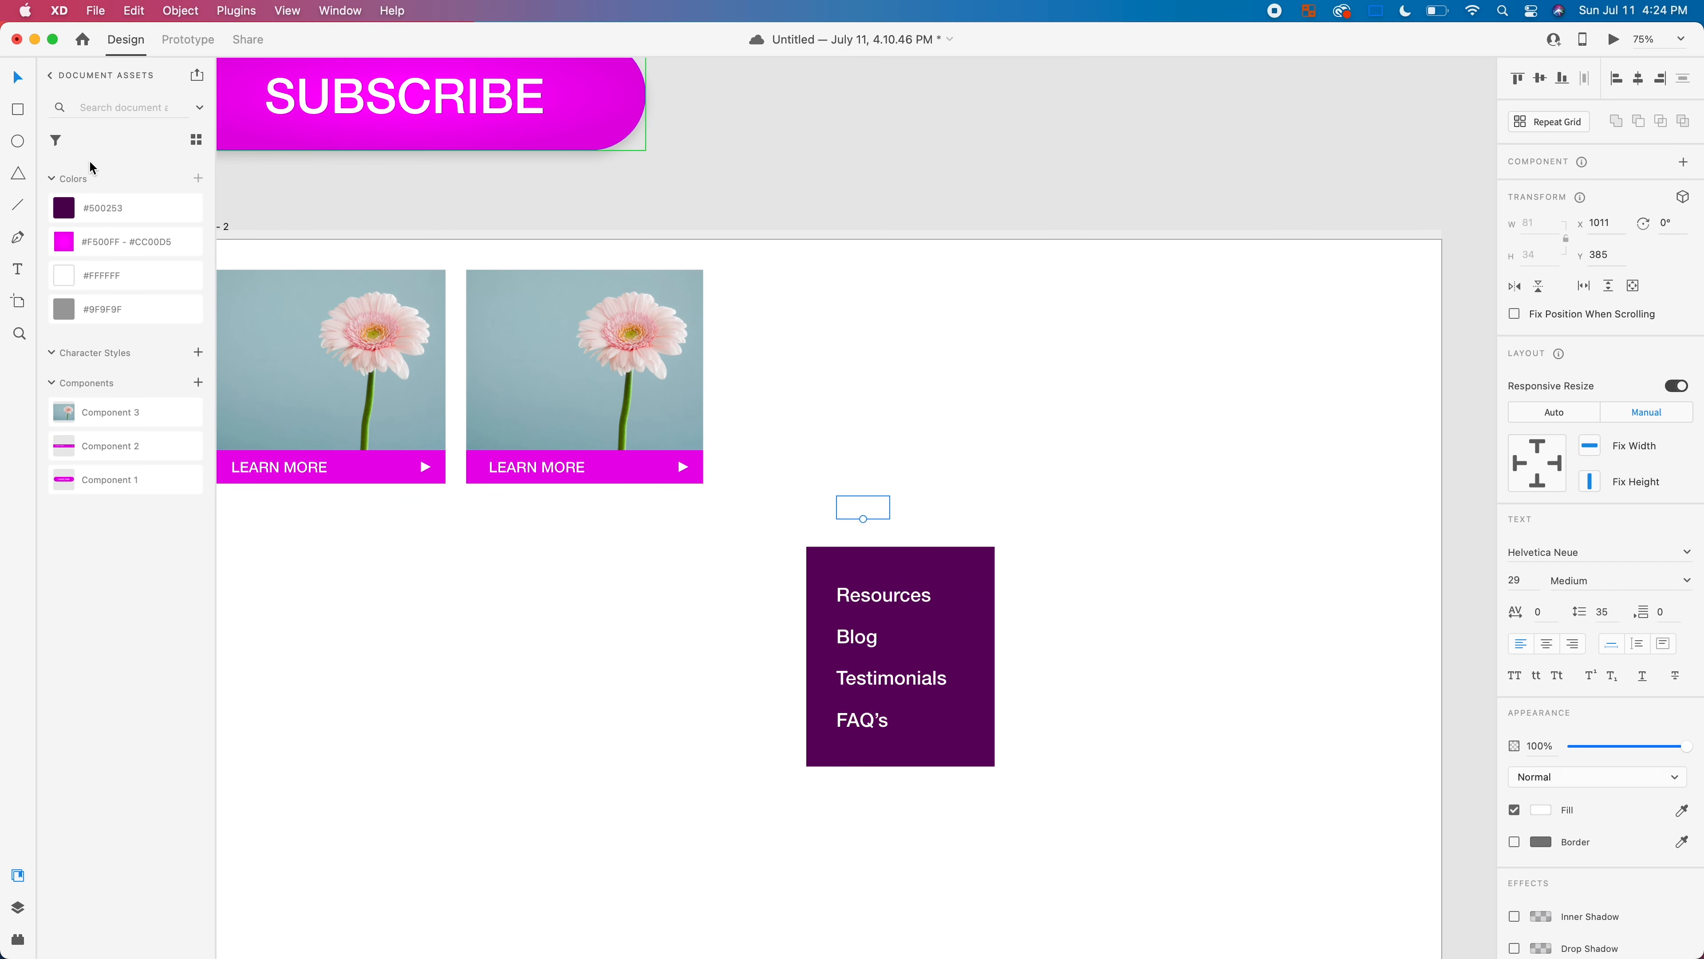
{"action": "left_click", "coordinate": [102, 207]}
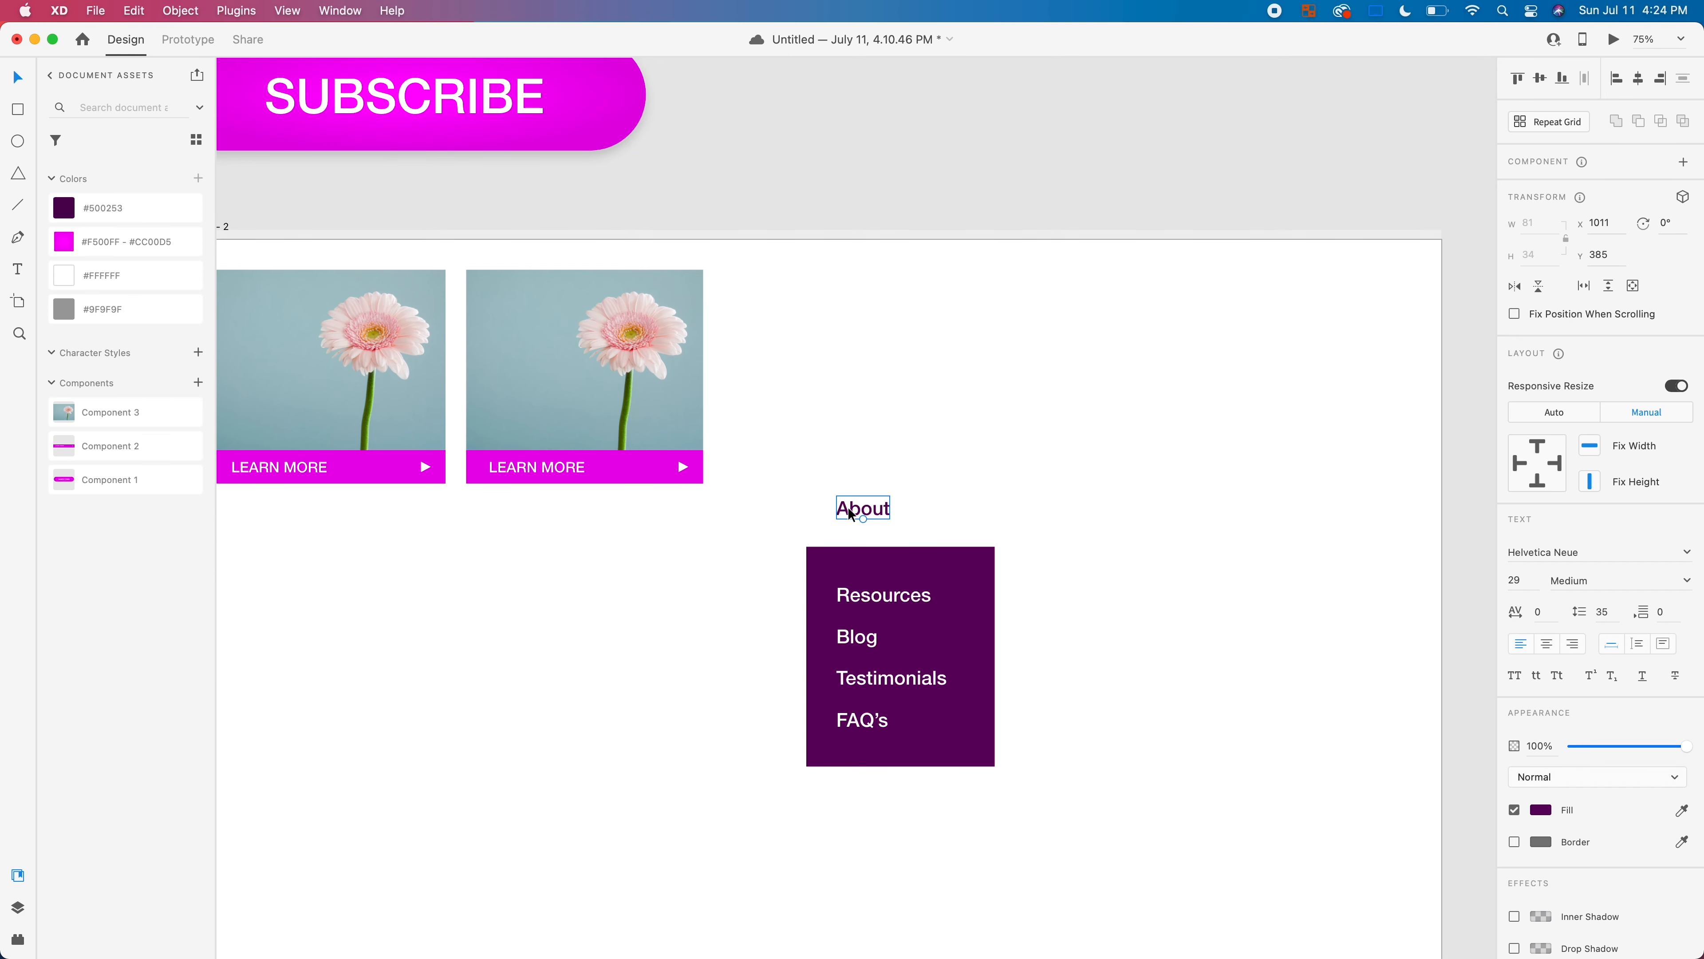
Step: Enlarge the About label to font size 40 and set its font weight to Bold
{"action": "left_click_drag", "start_coordinate": [844, 508], "coordinate": [865, 531]}
{"action": "left_click", "coordinate": [1302, 530]}
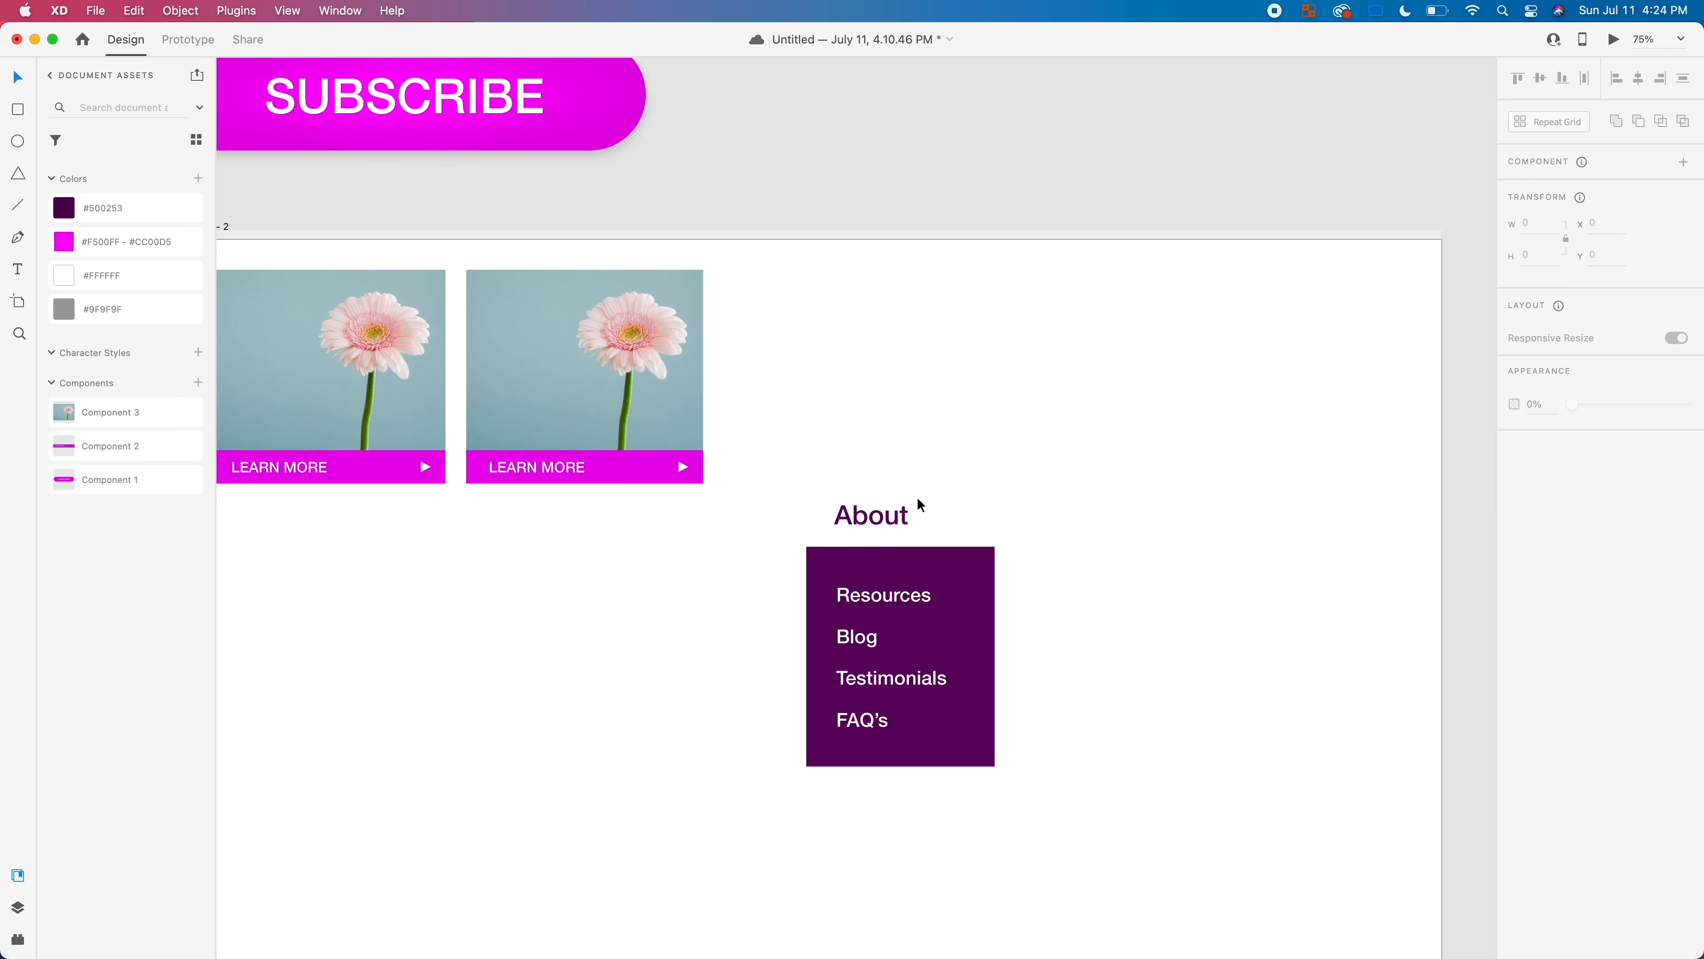
{"action": "left_click", "coordinate": [873, 514]}
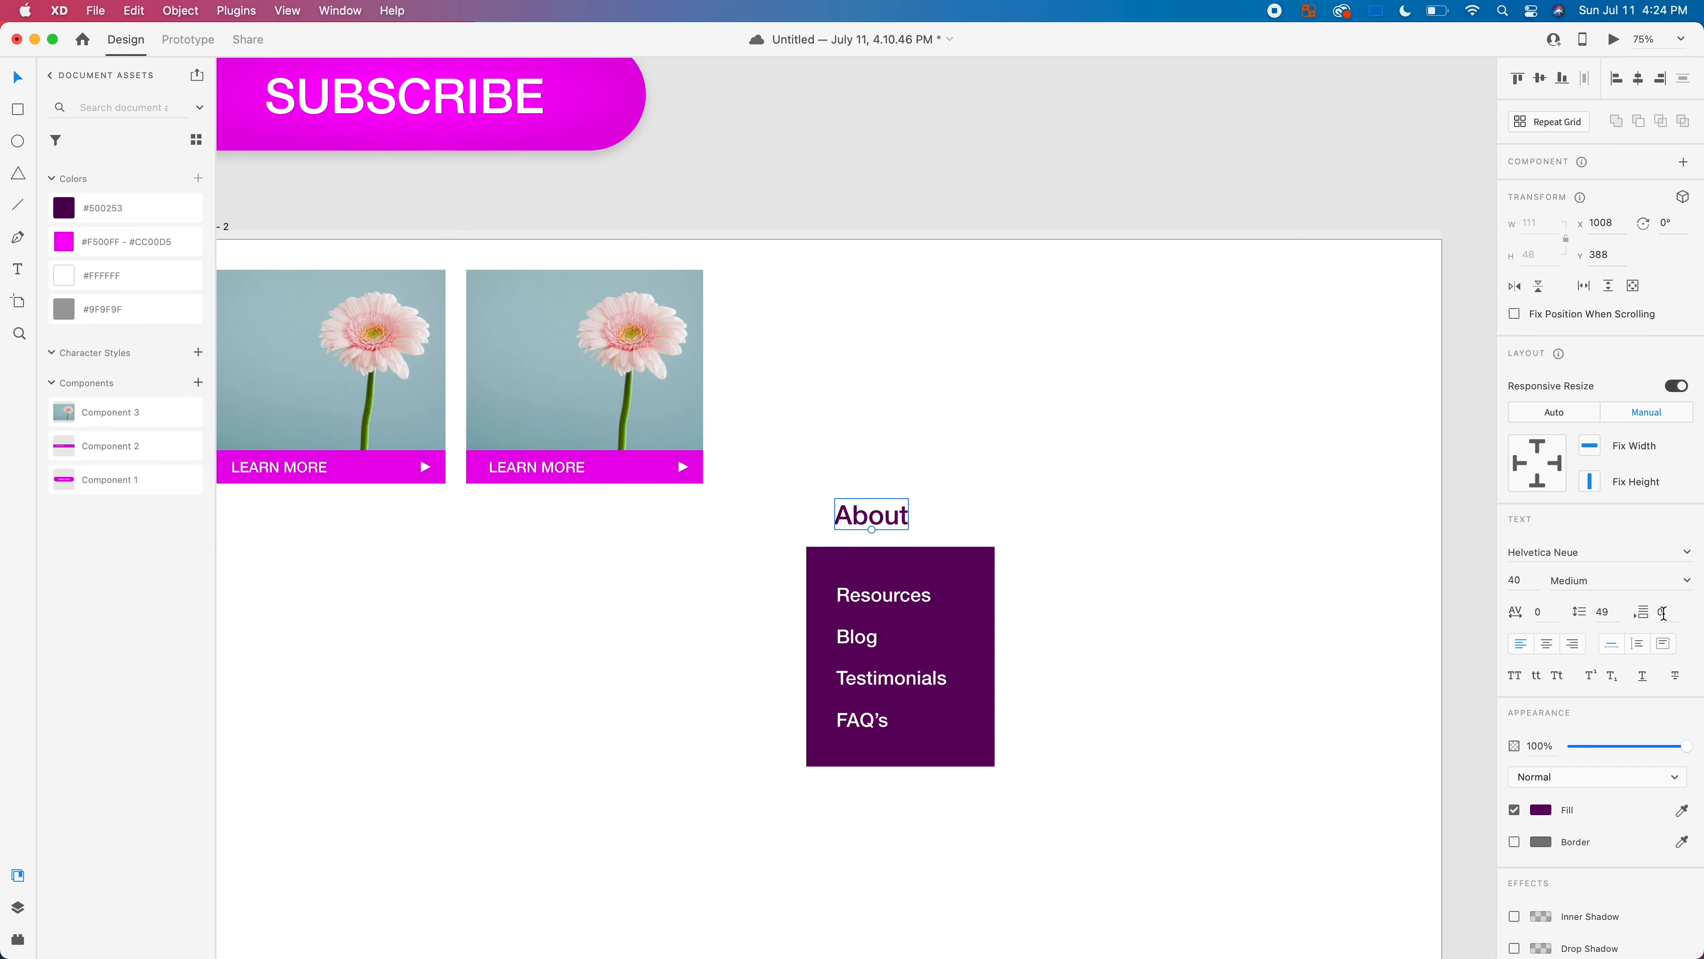
{"action": "left_click", "coordinate": [1684, 584]}
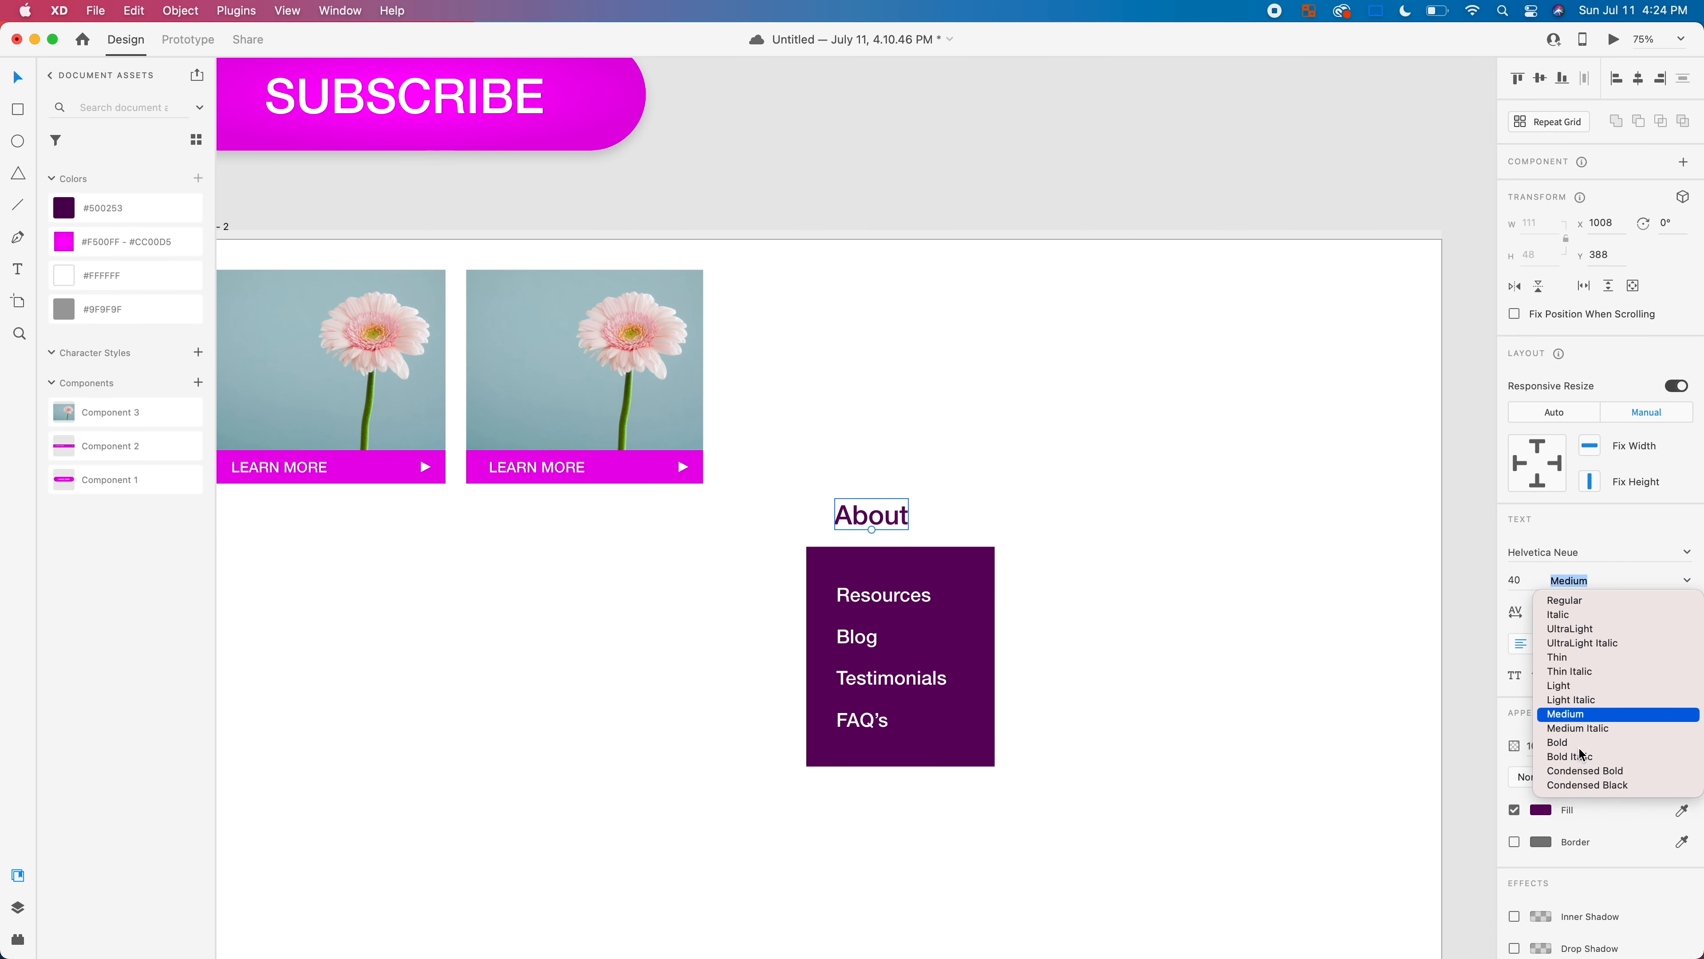
{"action": "left_click", "coordinate": [1566, 741]}
{"action": "left_click", "coordinate": [1203, 644]}
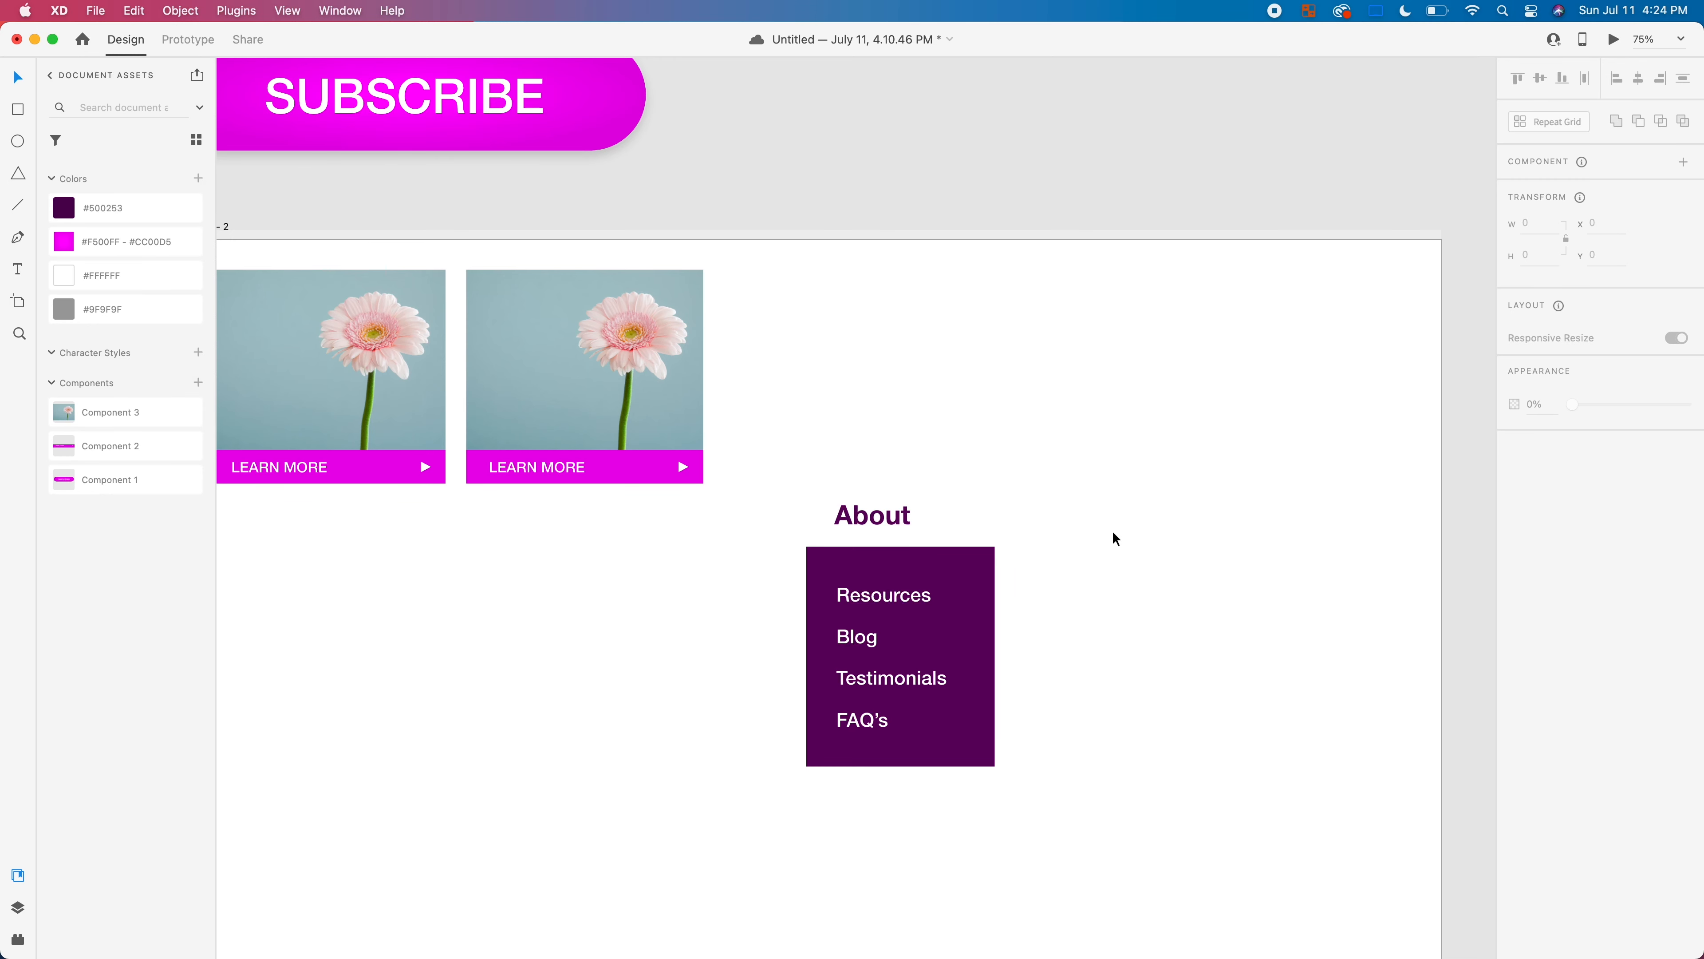
Step: Convert the About label above the purple menu into a component
{"action": "left_click", "coordinate": [870, 514]}
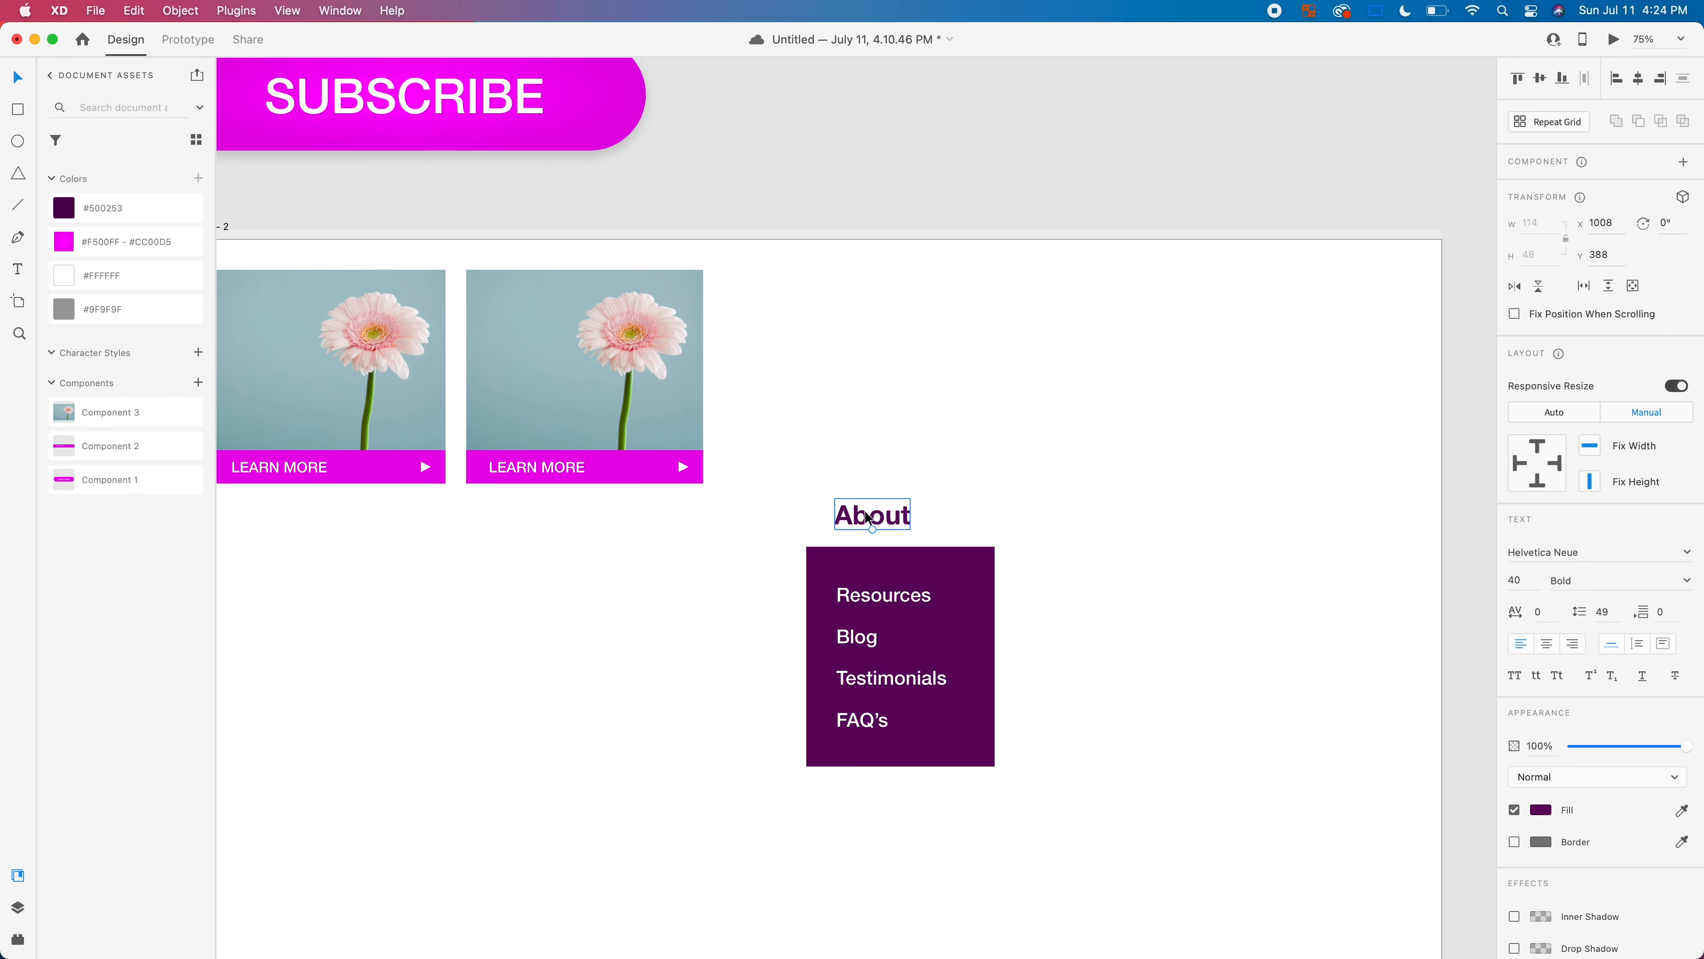
{"action": "left_click", "coordinate": [903, 633]}
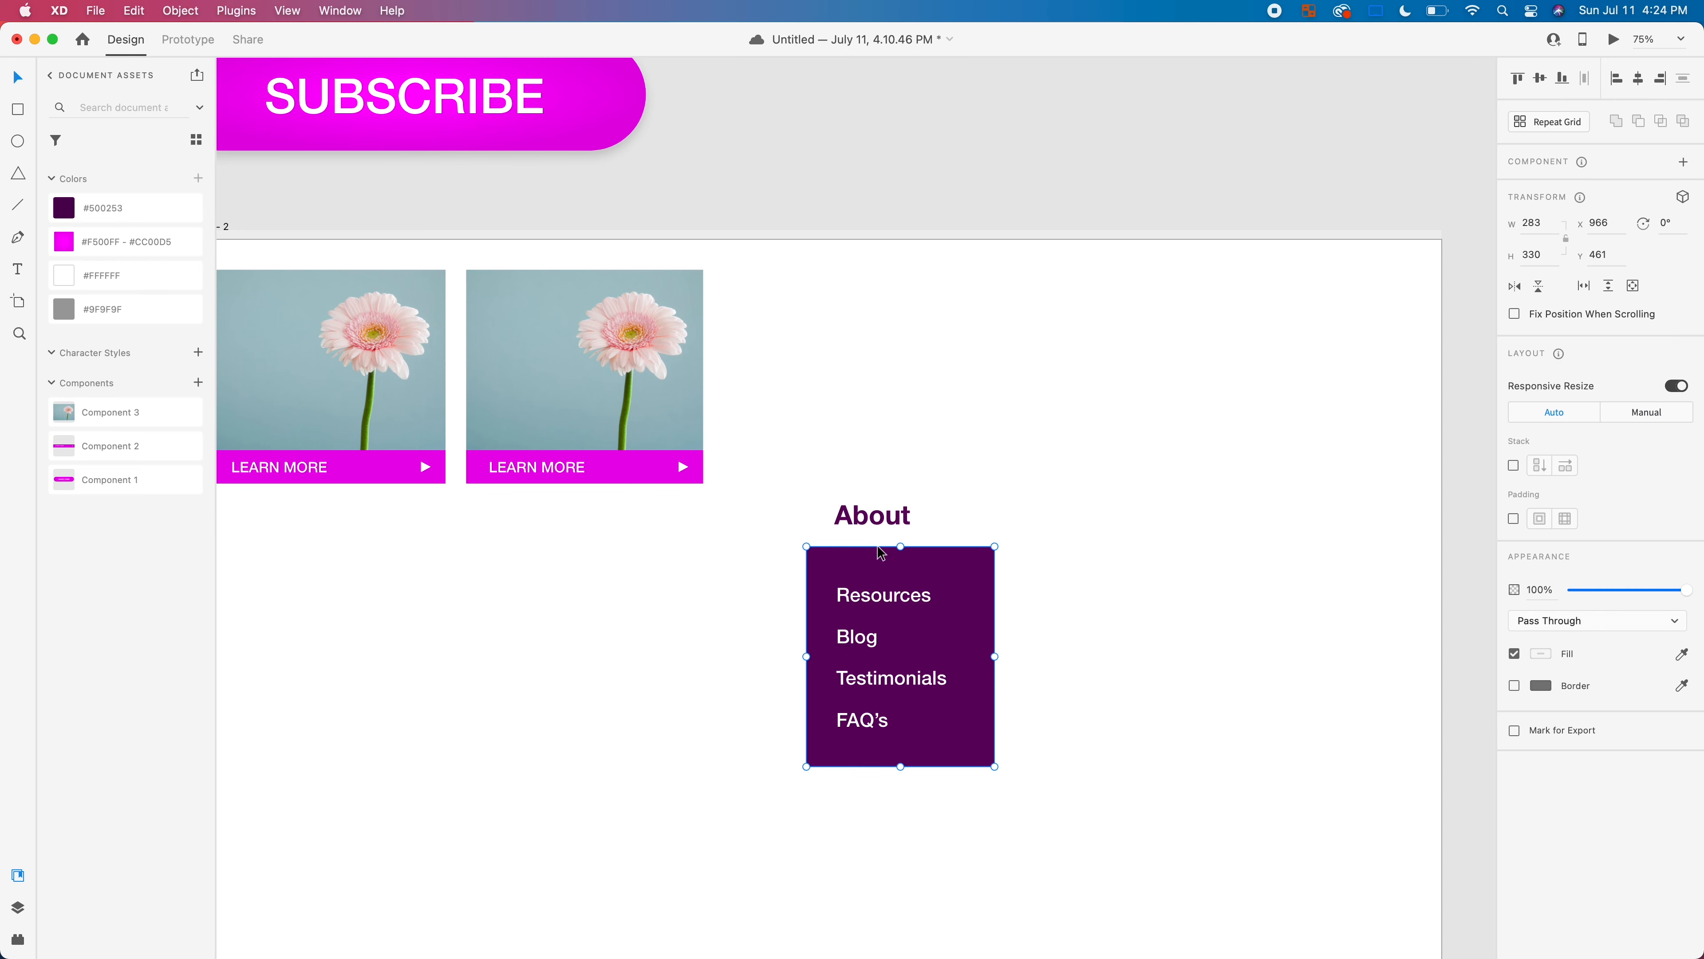
{"action": "left_click", "coordinate": [879, 521]}
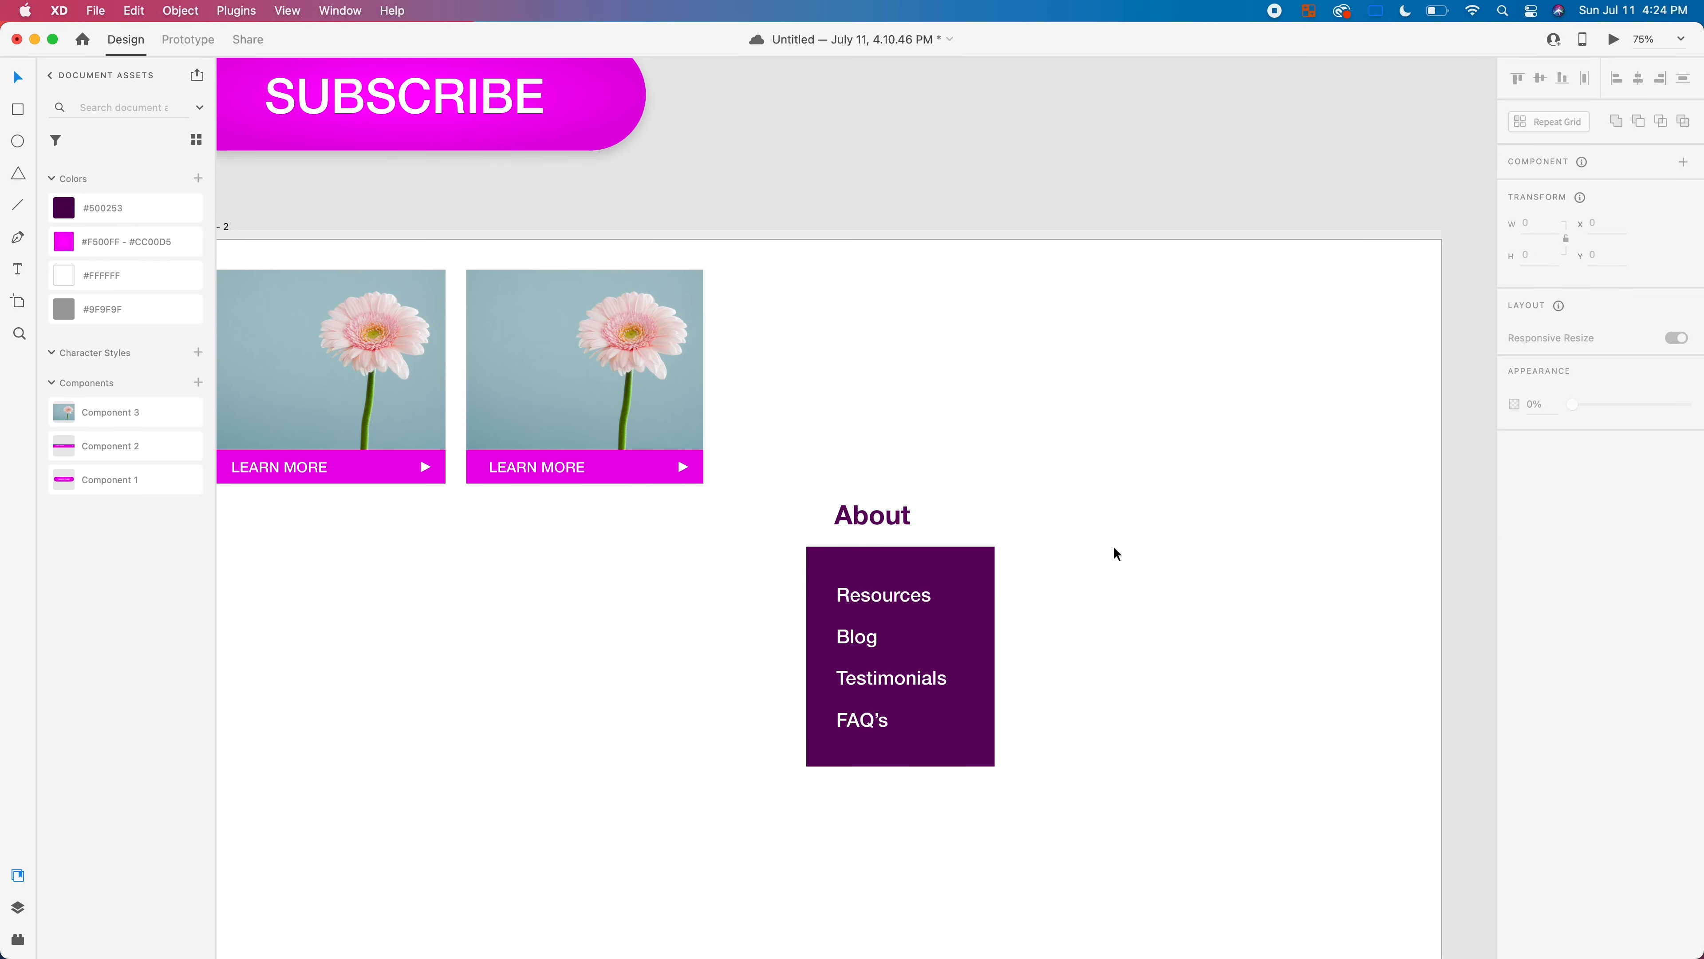
{"action": "left_click_drag", "start_coordinate": [1113, 547], "coordinate": [1235, 722]}
{"action": "left_click", "coordinate": [895, 513]}
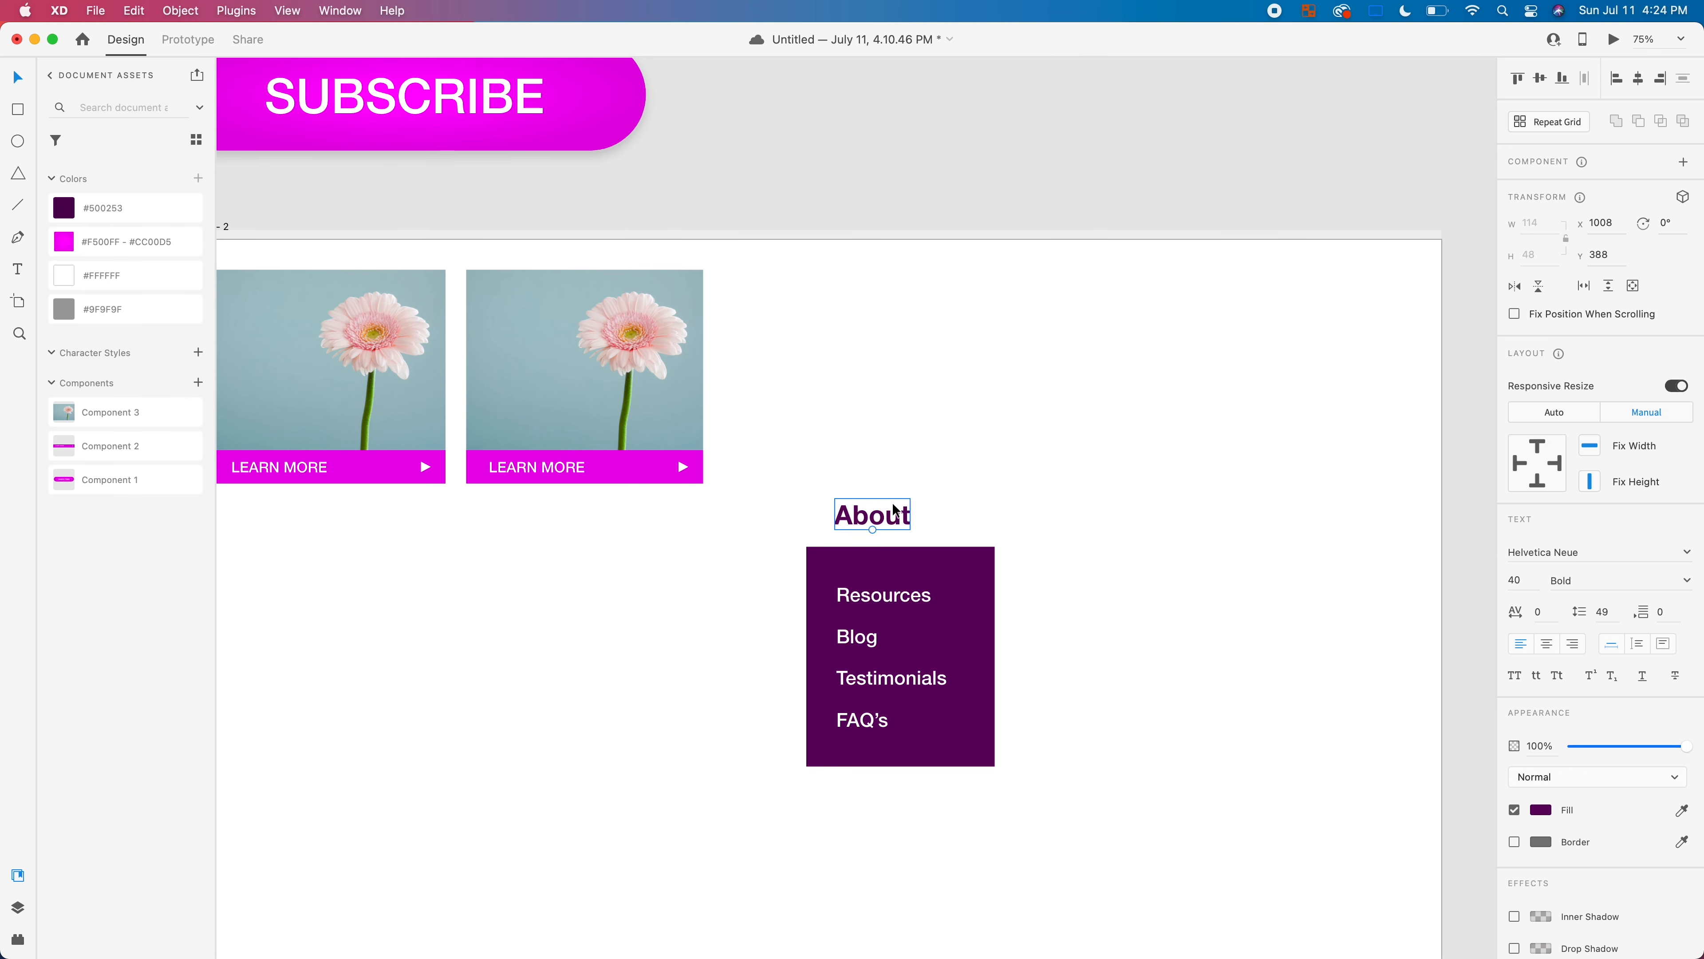
{"action": "key", "text": "super+k"}
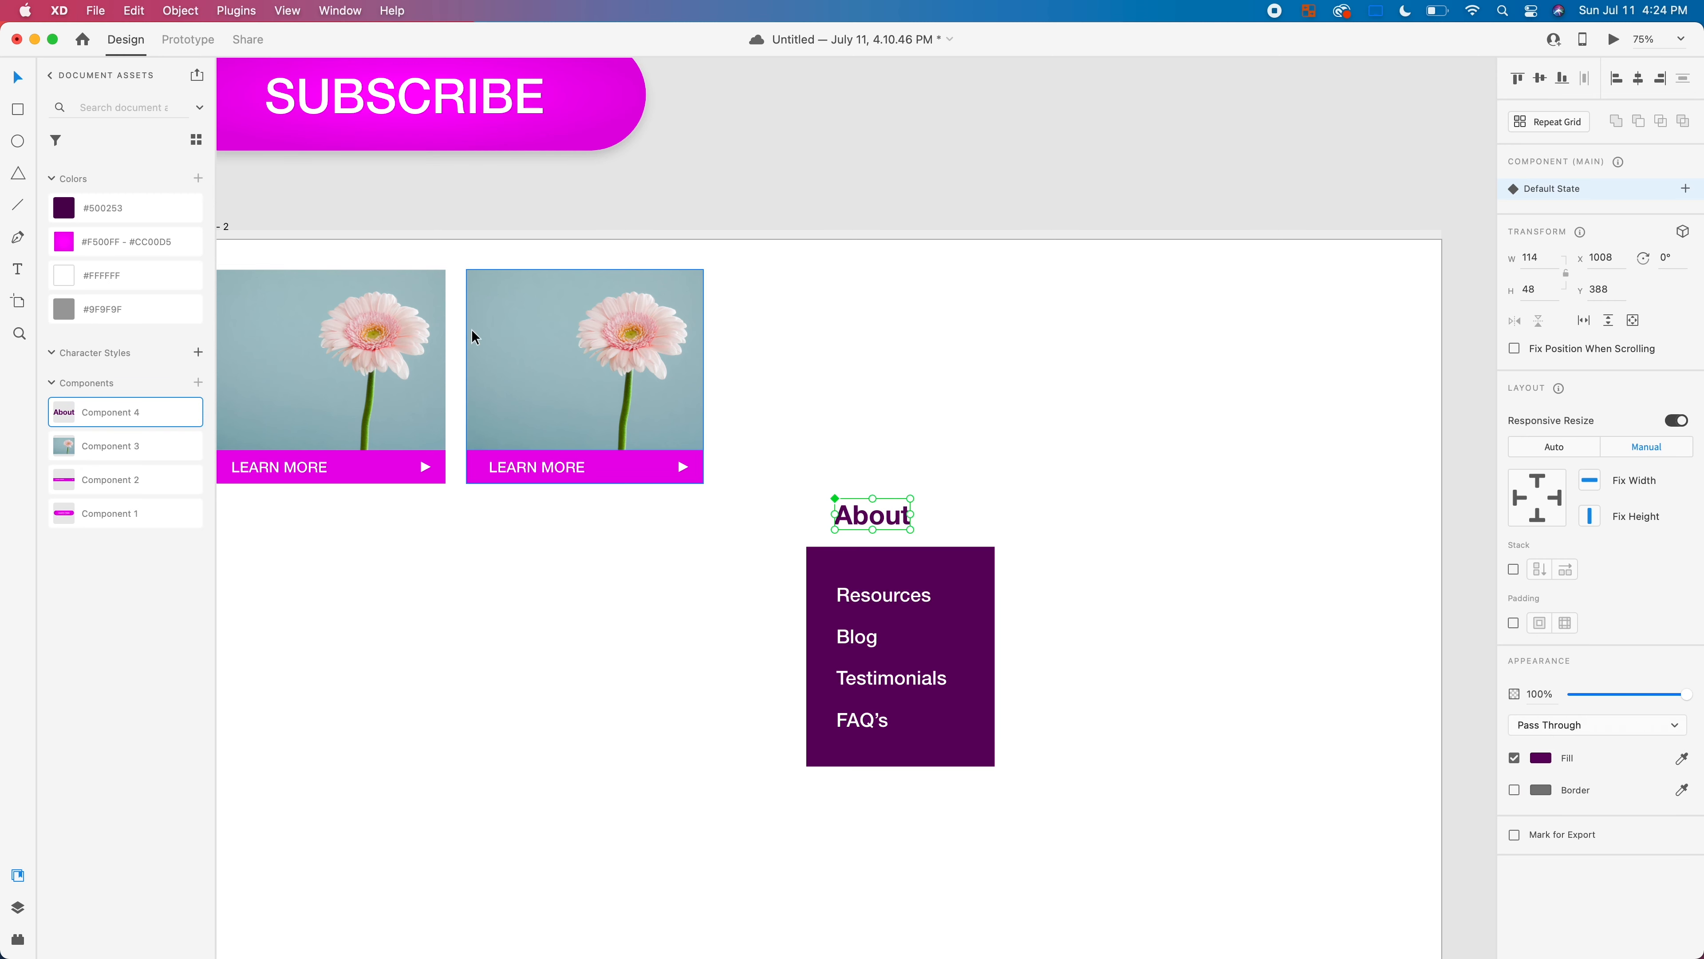
Step: Cut the purple dropdown menu with its four labels from the artboard, leaving the About label in place
{"action": "left_click_drag", "start_coordinate": [1209, 873], "coordinate": [753, 569]}
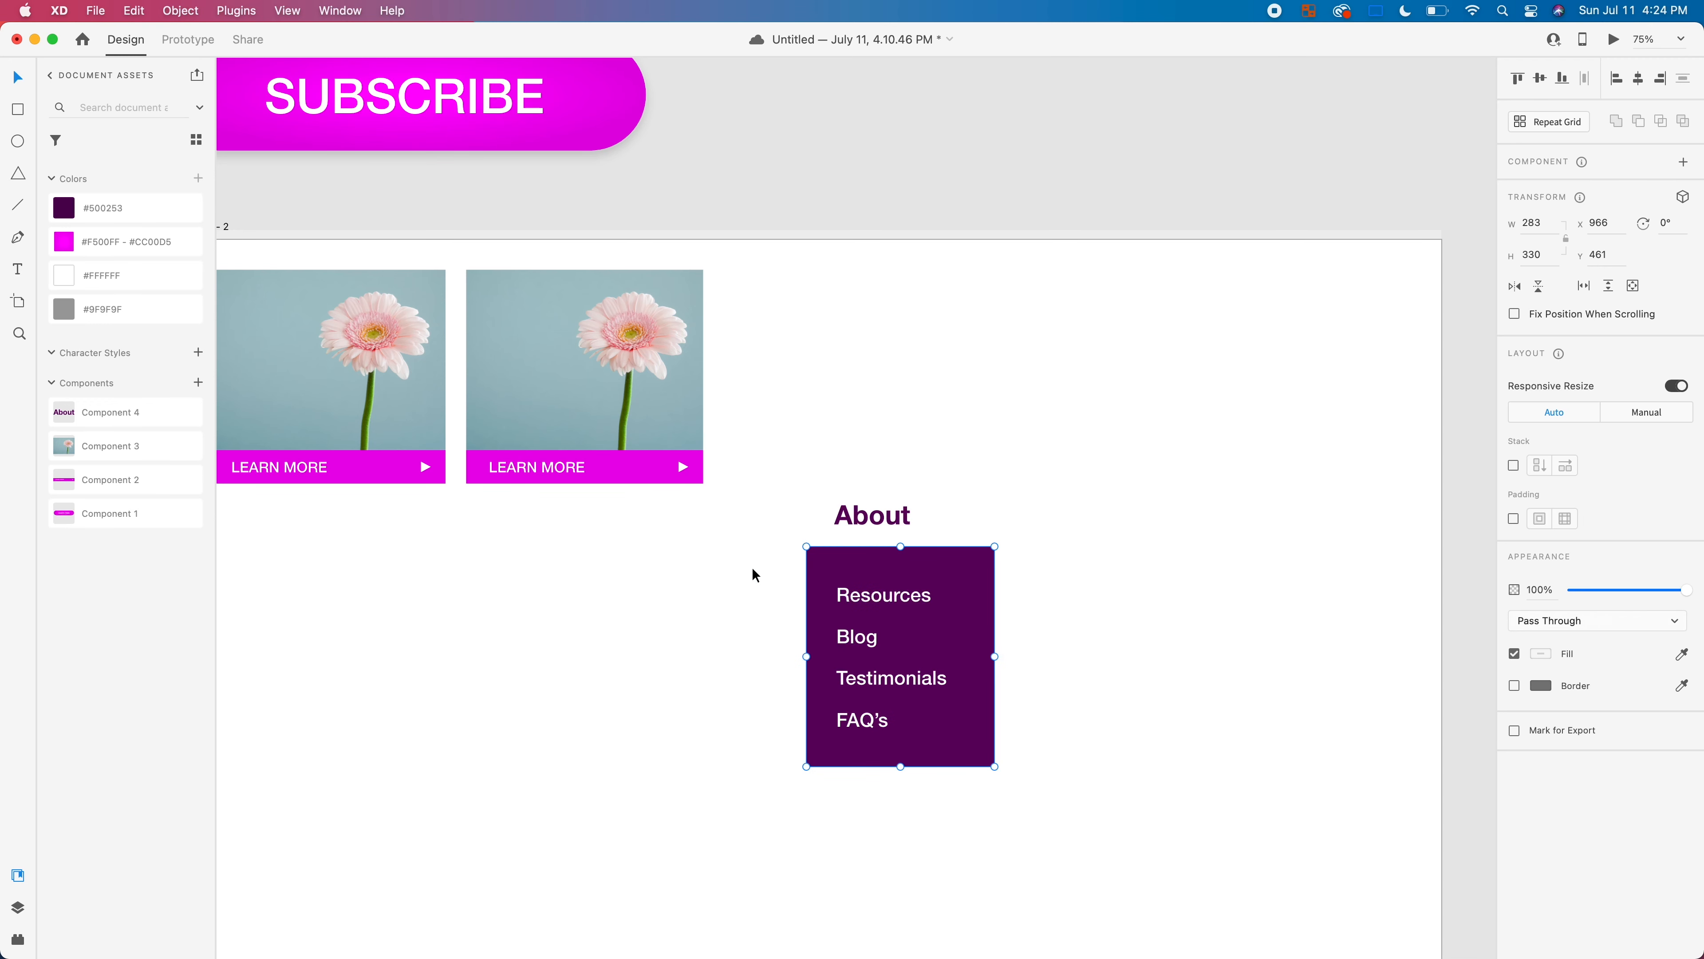
{"action": "left_click", "coordinate": [781, 559]}
{"action": "left_click", "coordinate": [869, 509]}
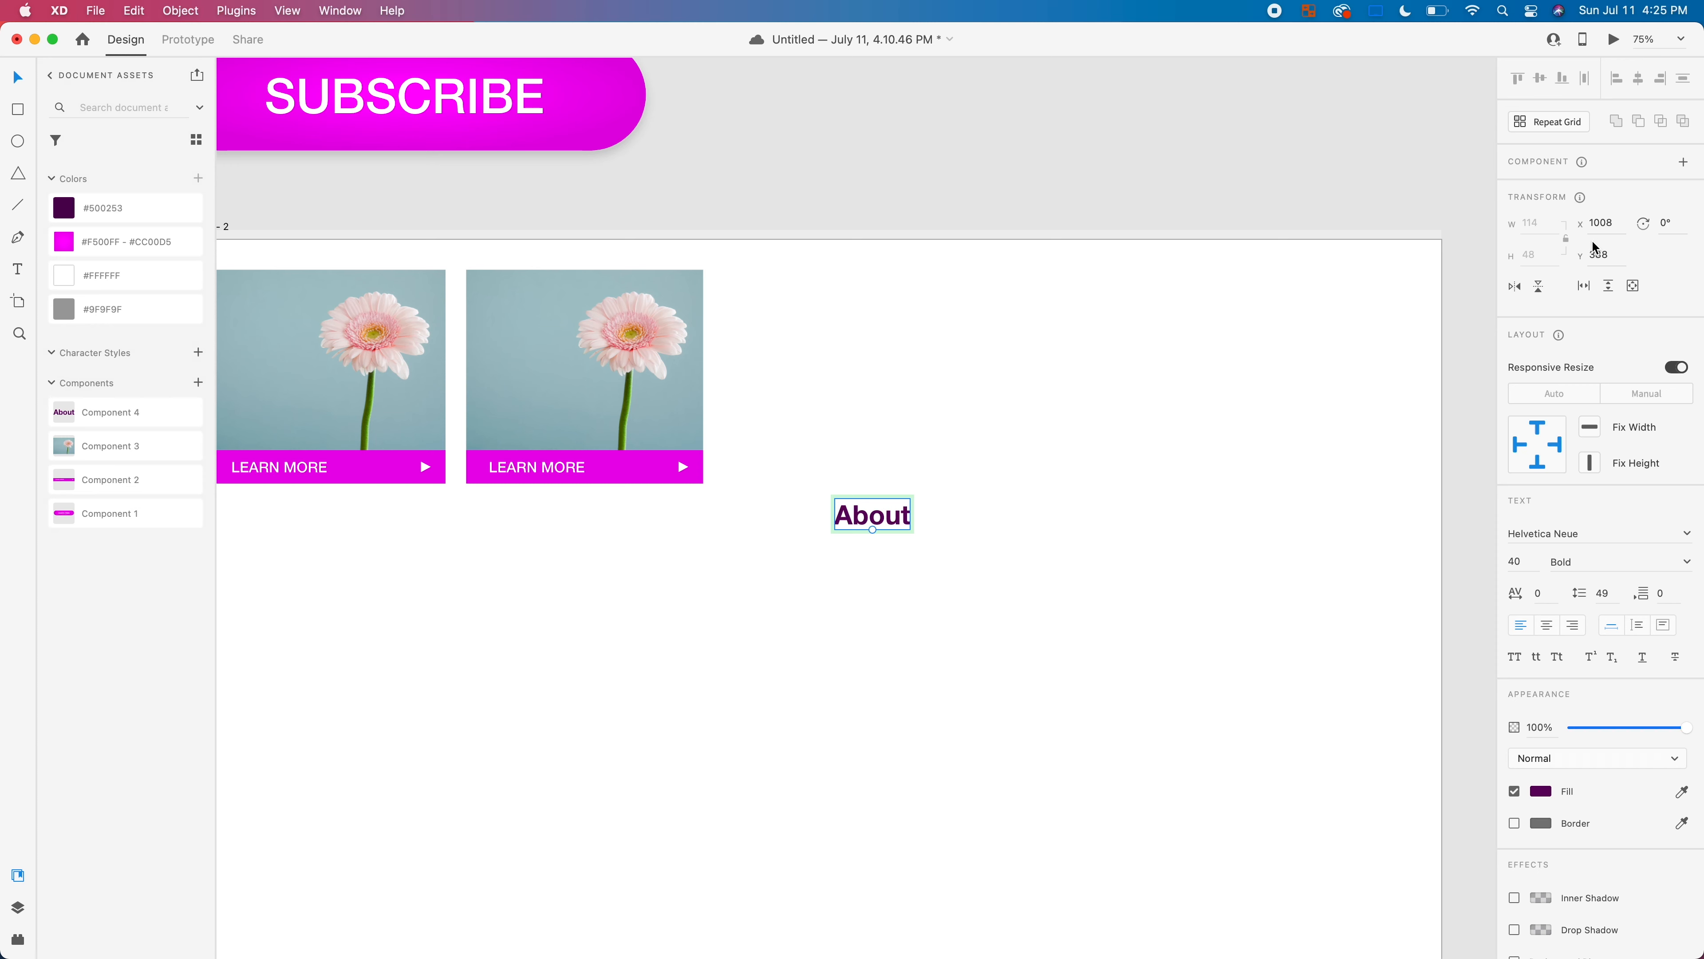
{"action": "left_click", "coordinate": [1168, 480]}
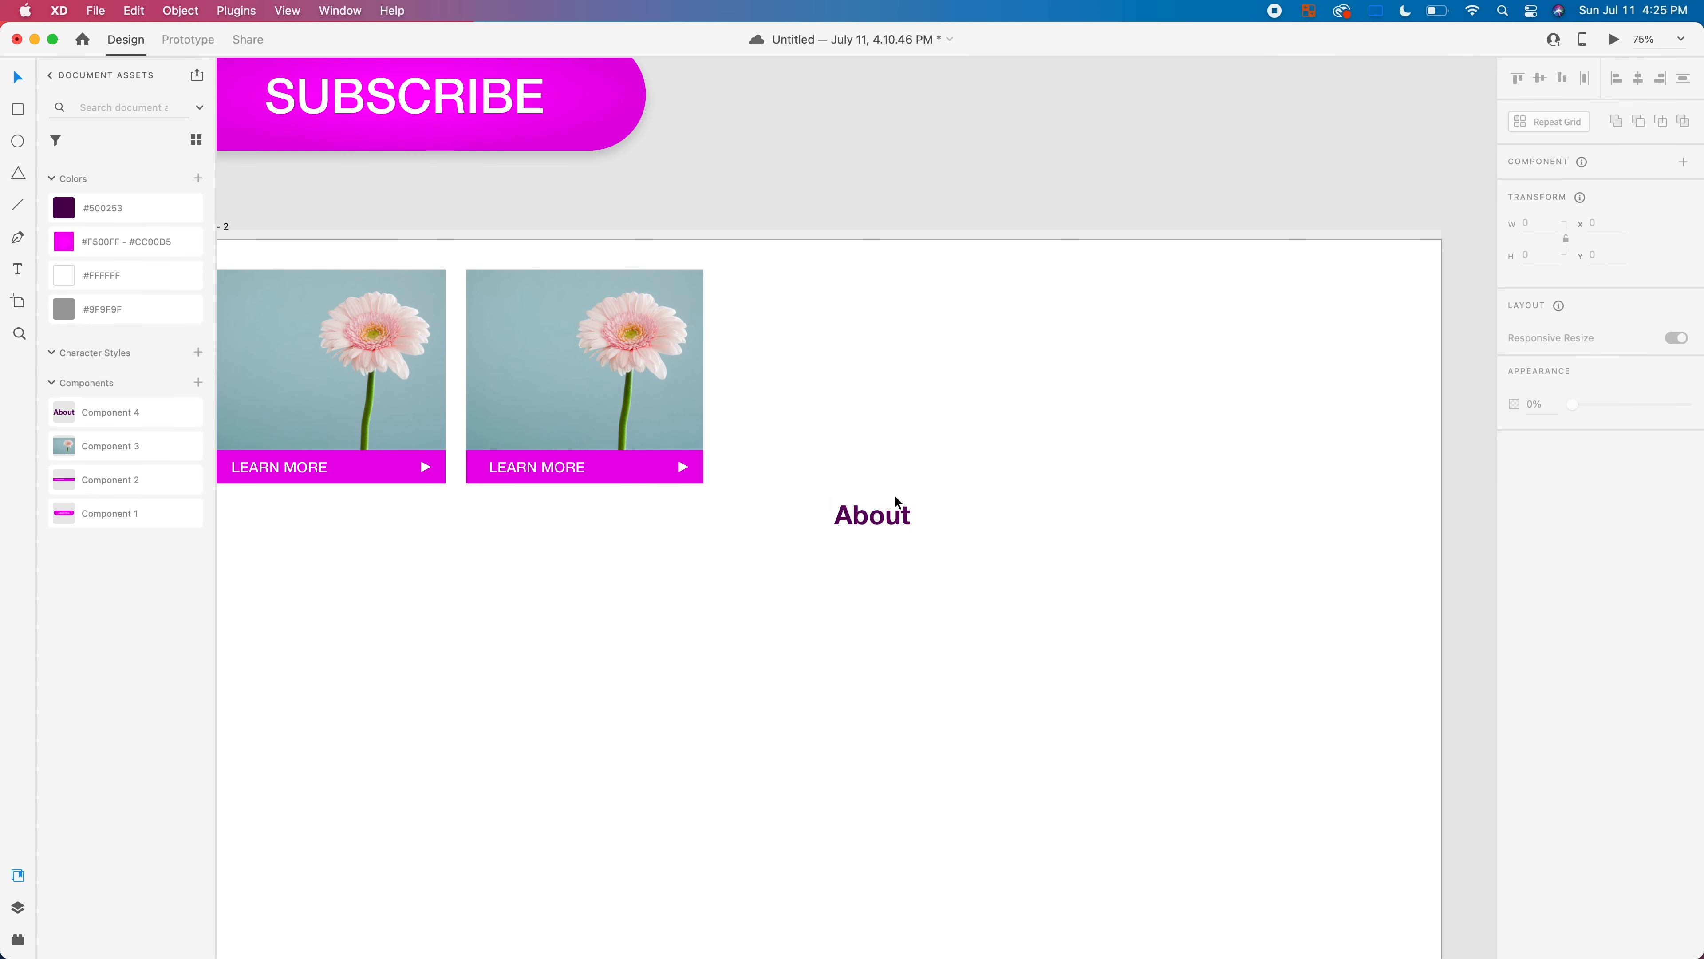
Step: Add a Hover State to the About component
{"action": "left_click", "coordinate": [868, 511]}
{"action": "left_click", "coordinate": [1686, 188]}
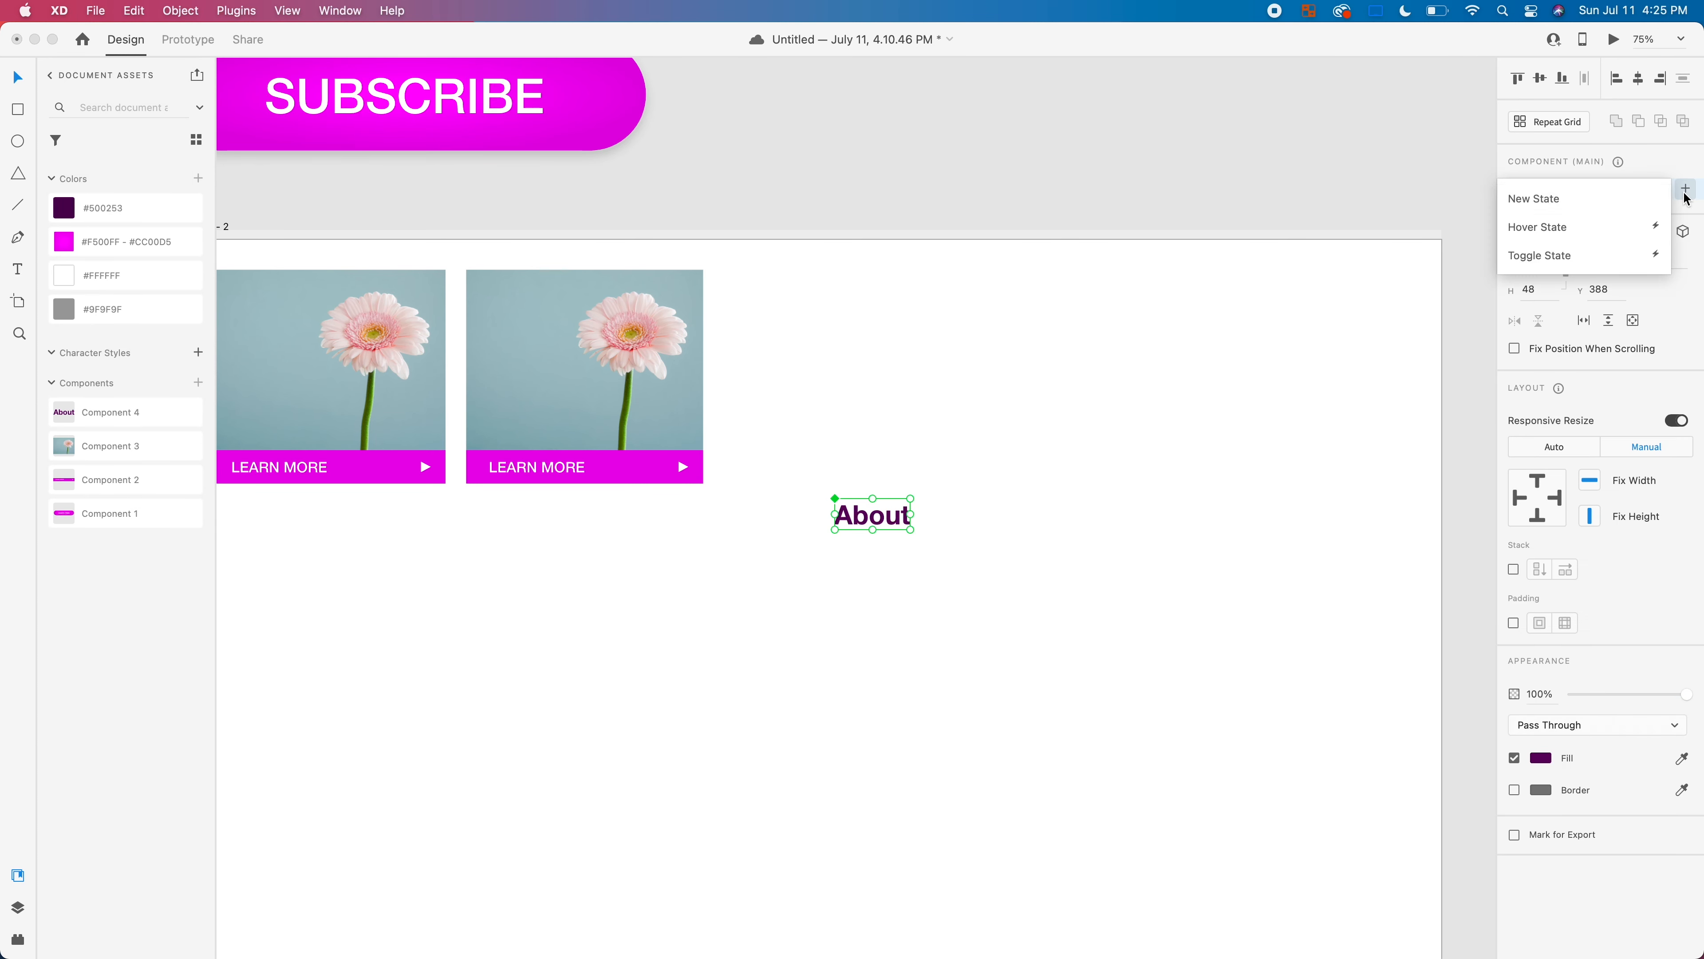
{"action": "left_click", "coordinate": [1544, 222]}
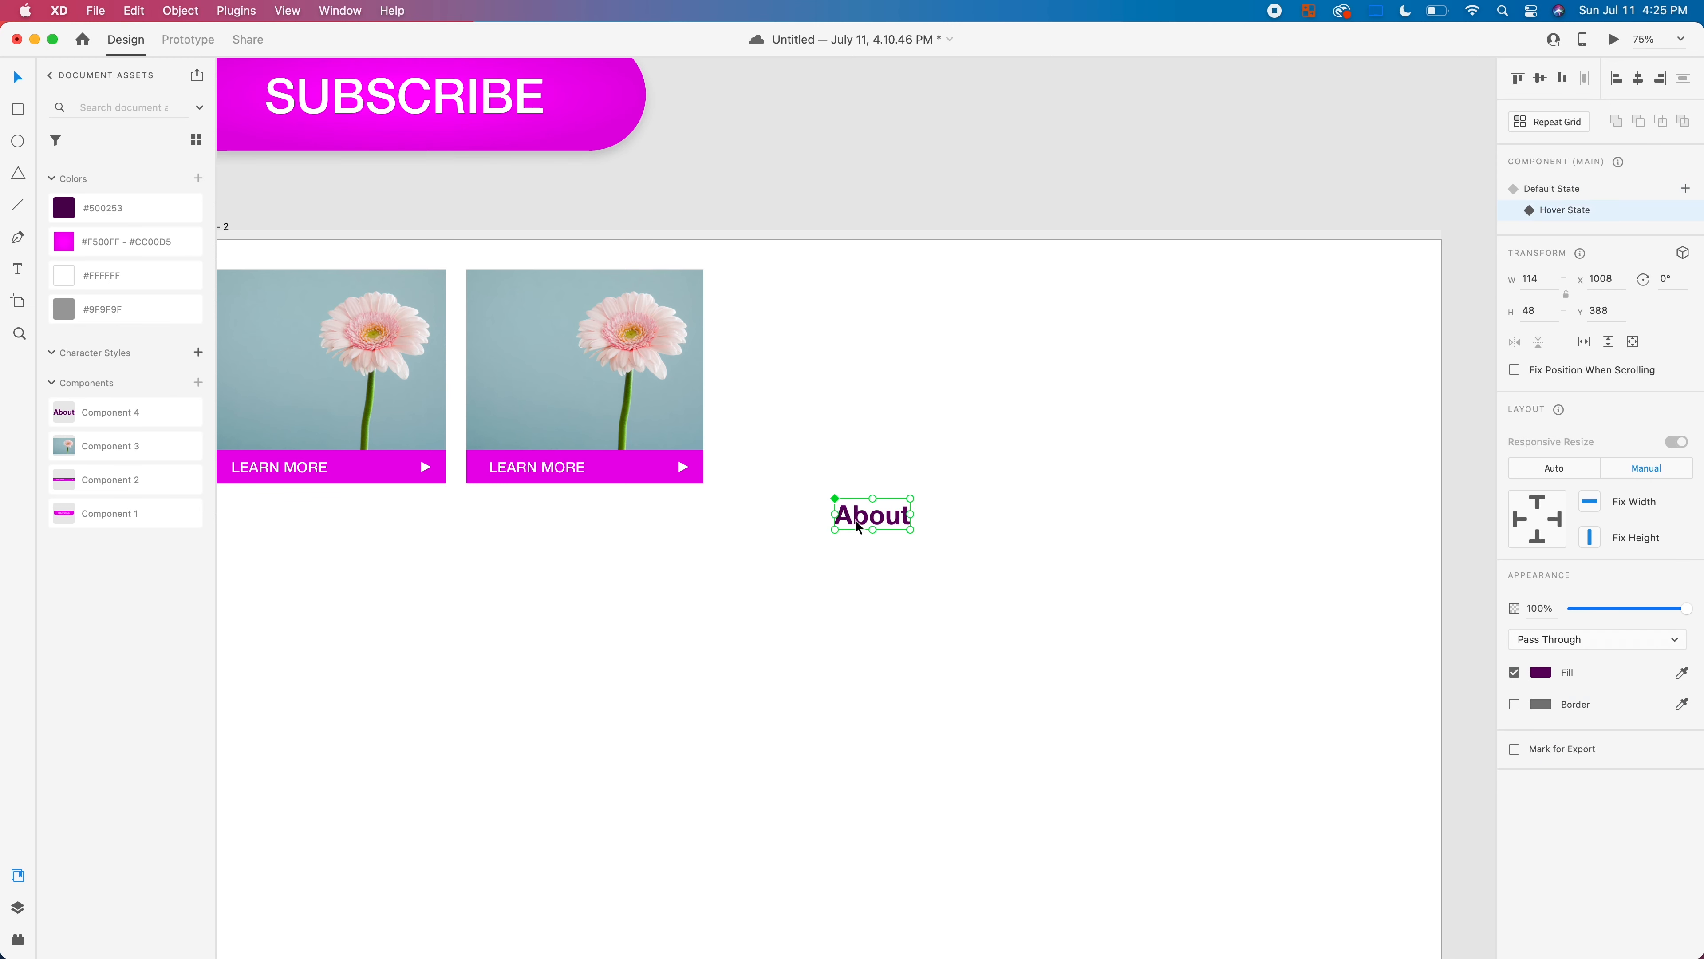
Step: Paste the purple menu inside the component's Hover State beneath the About label and switch the component back to its Default State
{"action": "double_click", "coordinate": [856, 523]}
{"action": "key", "text": "super+v"}
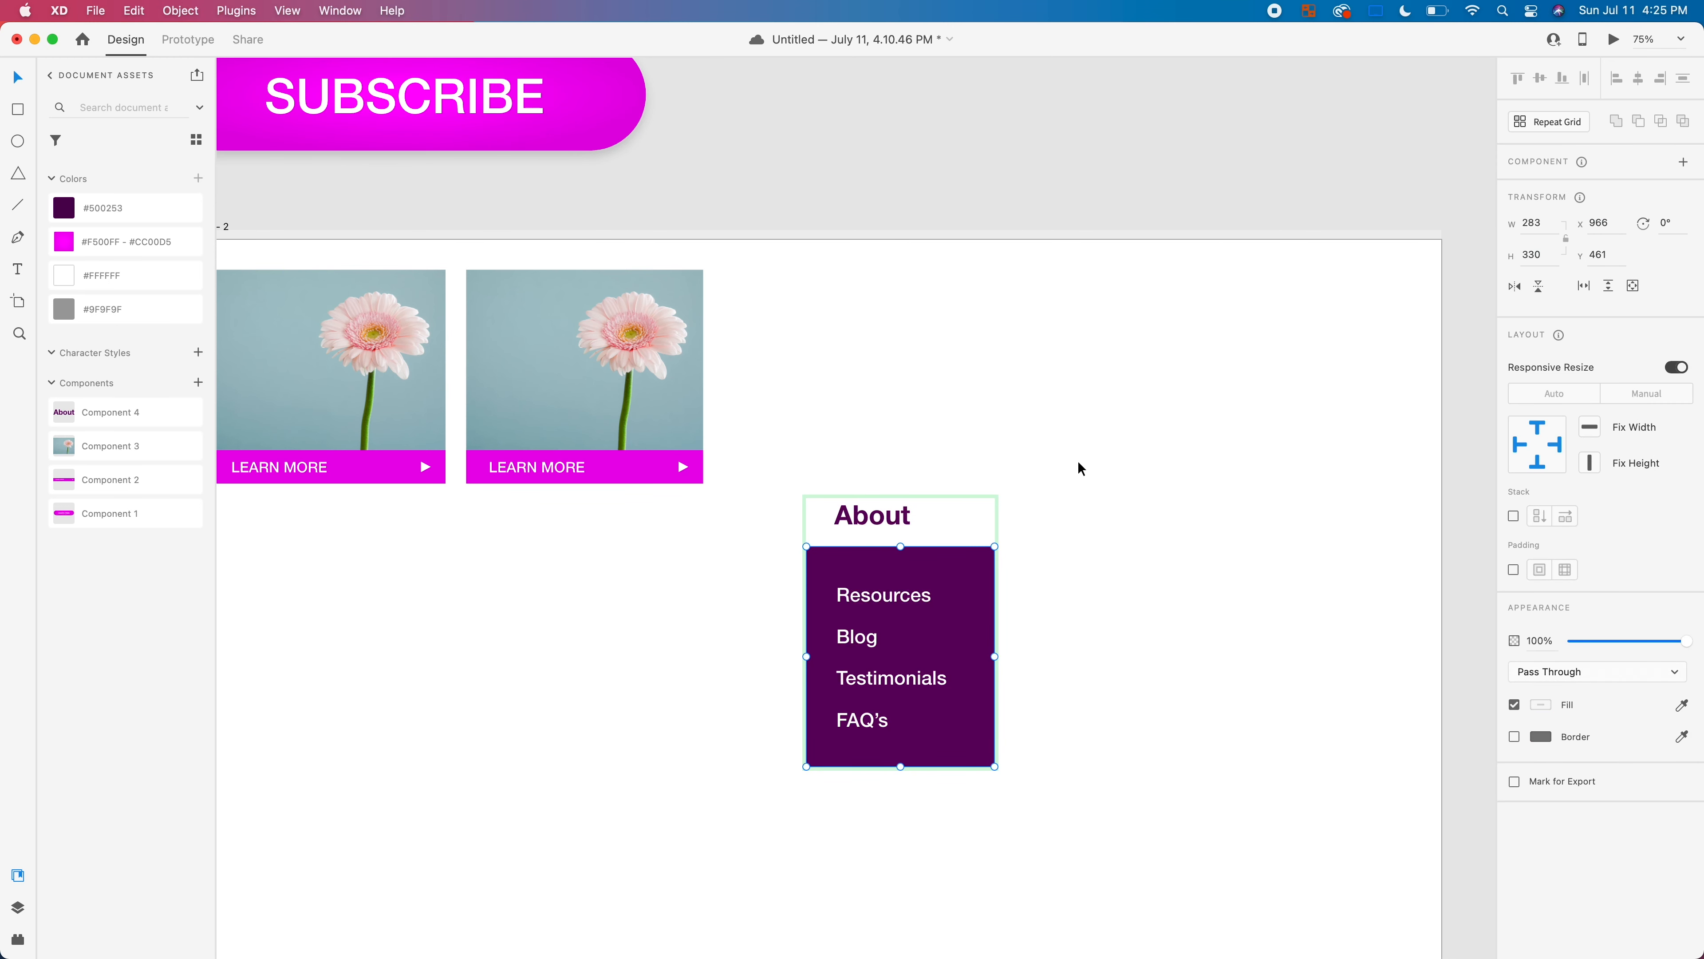
{"action": "left_click", "coordinate": [1094, 465]}
{"action": "left_click", "coordinate": [988, 513]}
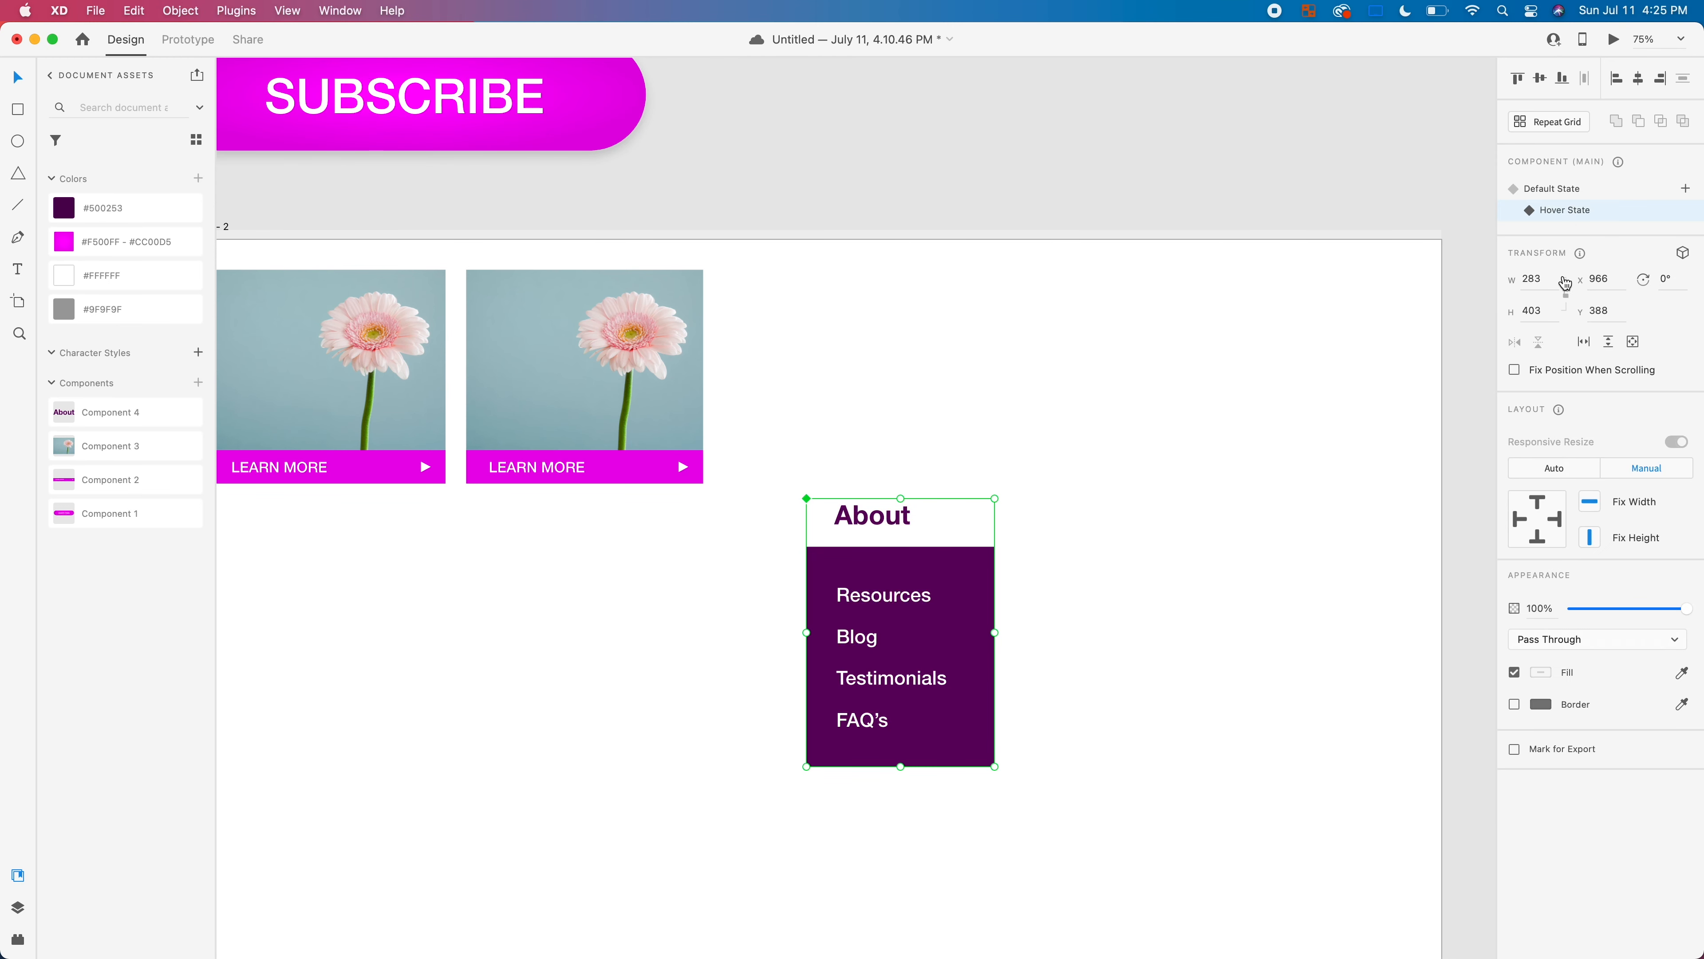
{"action": "left_click", "coordinate": [1574, 183]}
{"action": "left_click", "coordinate": [1104, 381]}
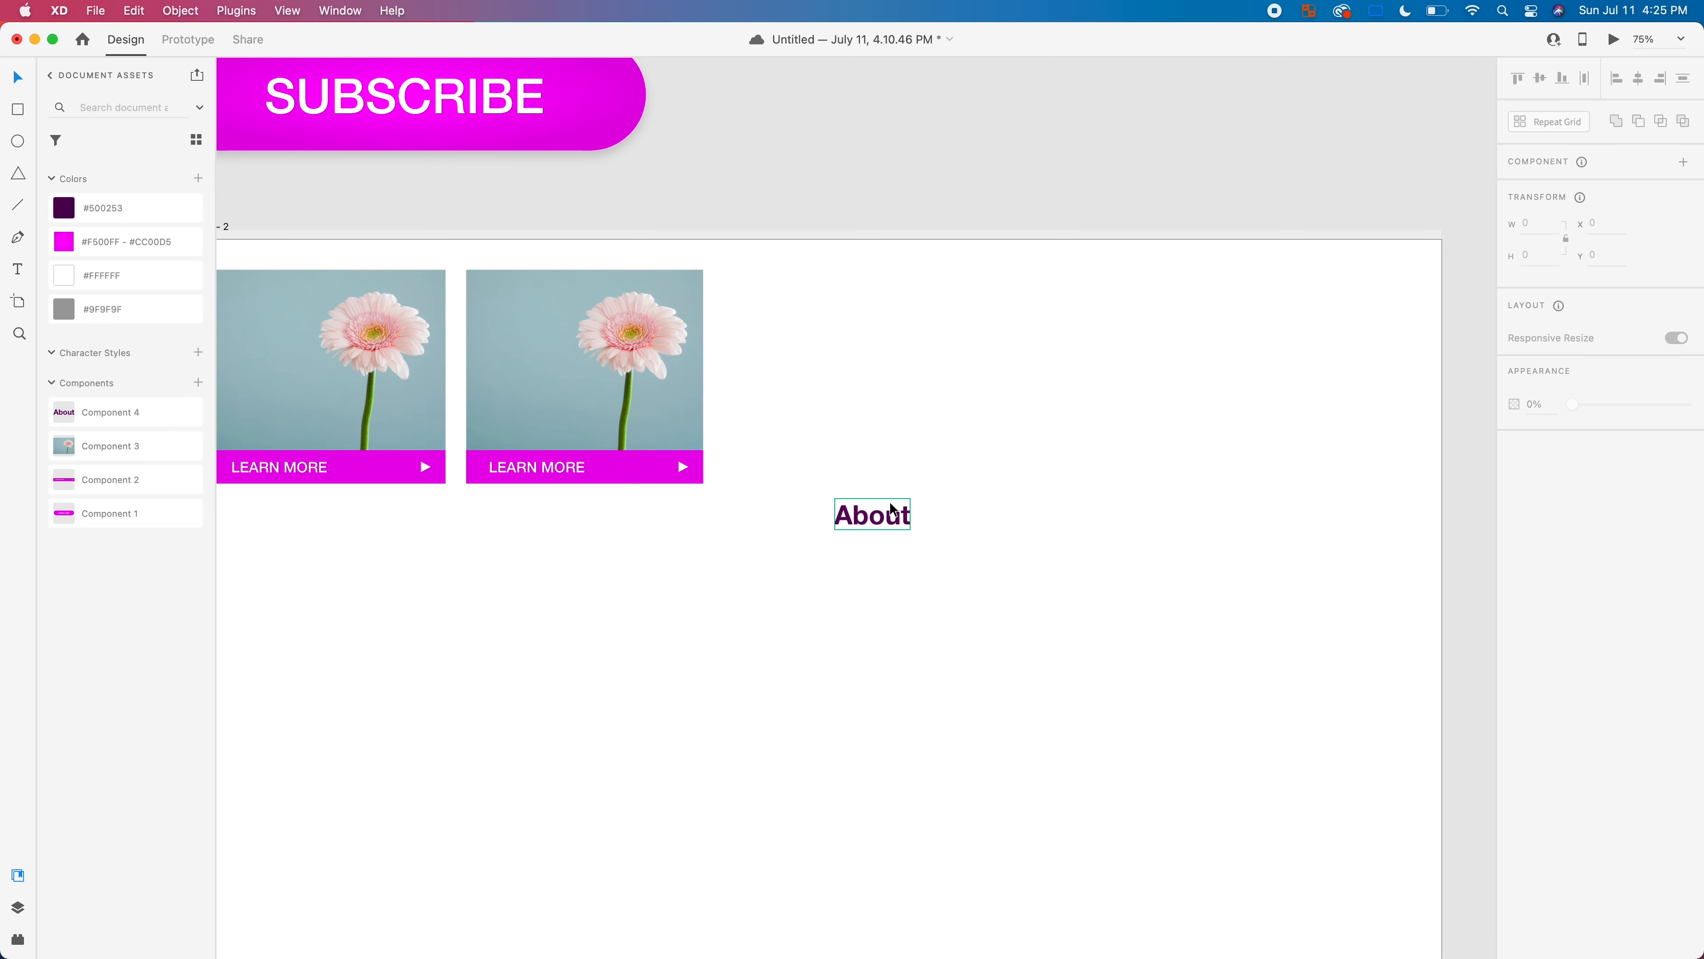
Step: Move the About label to the artboard's top edge and place the two photo cards side by side below it at X 600, Y 518
{"action": "left_click_drag", "start_coordinate": [890, 509], "coordinate": [1037, 143]}
{"action": "left_click_drag", "start_coordinate": [880, 341], "coordinate": [1006, 650]}
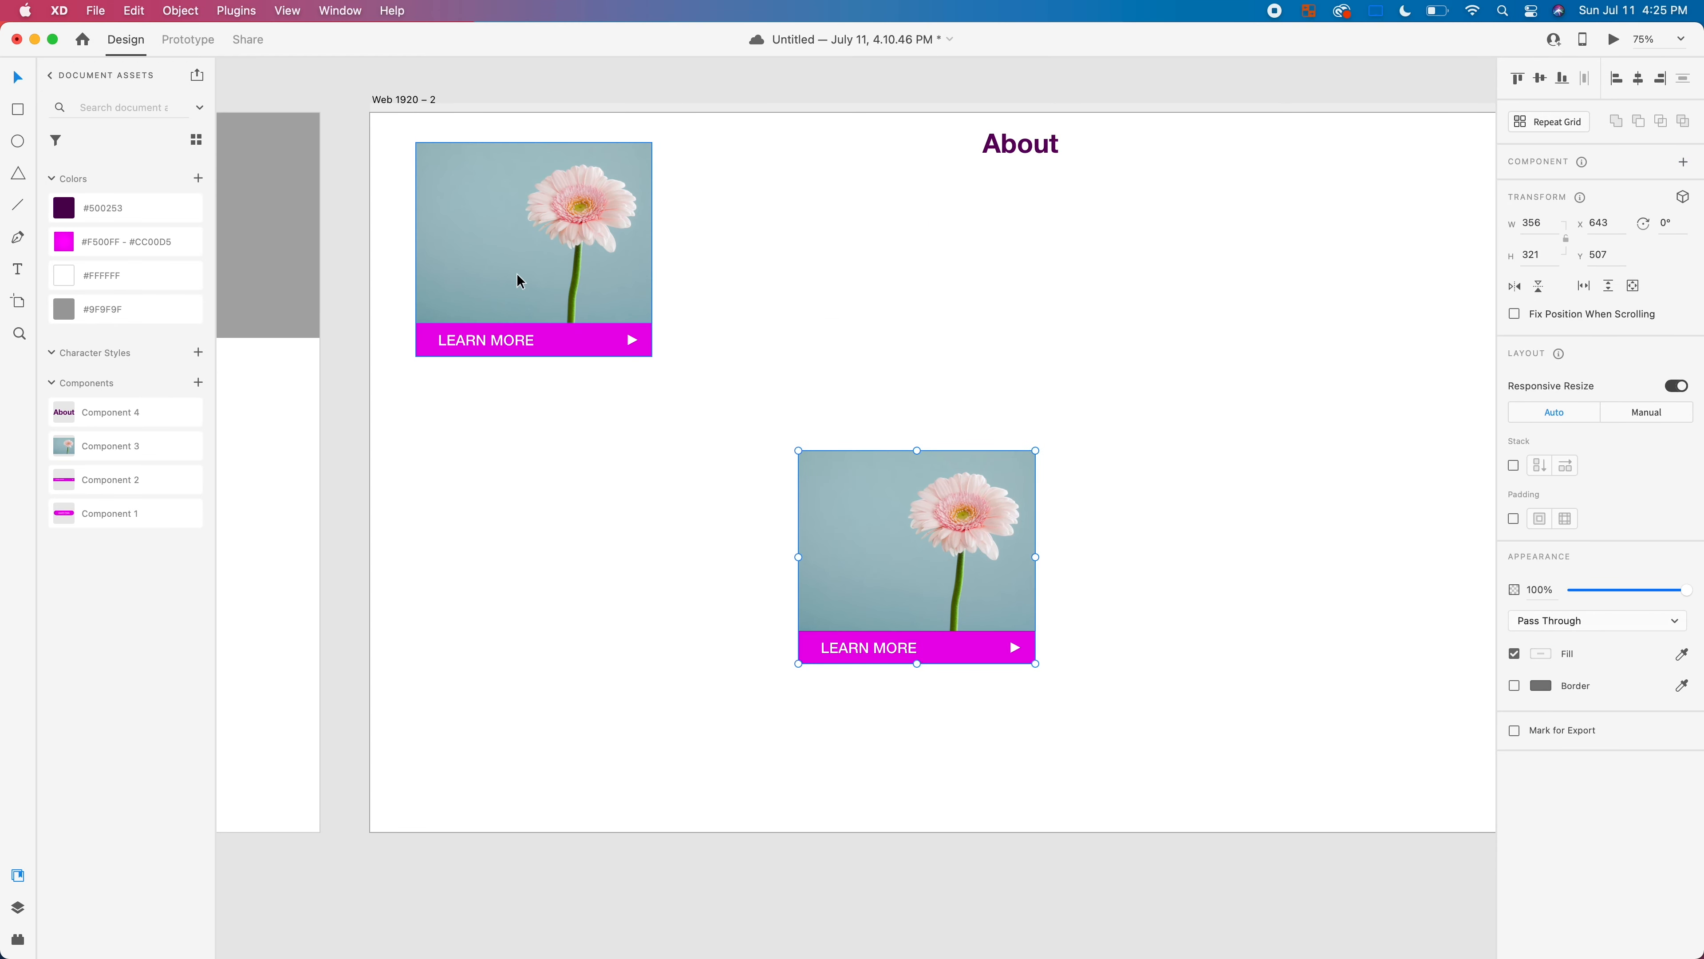
{"action": "left_click_drag", "start_coordinate": [557, 242], "coordinate": [1202, 548]}
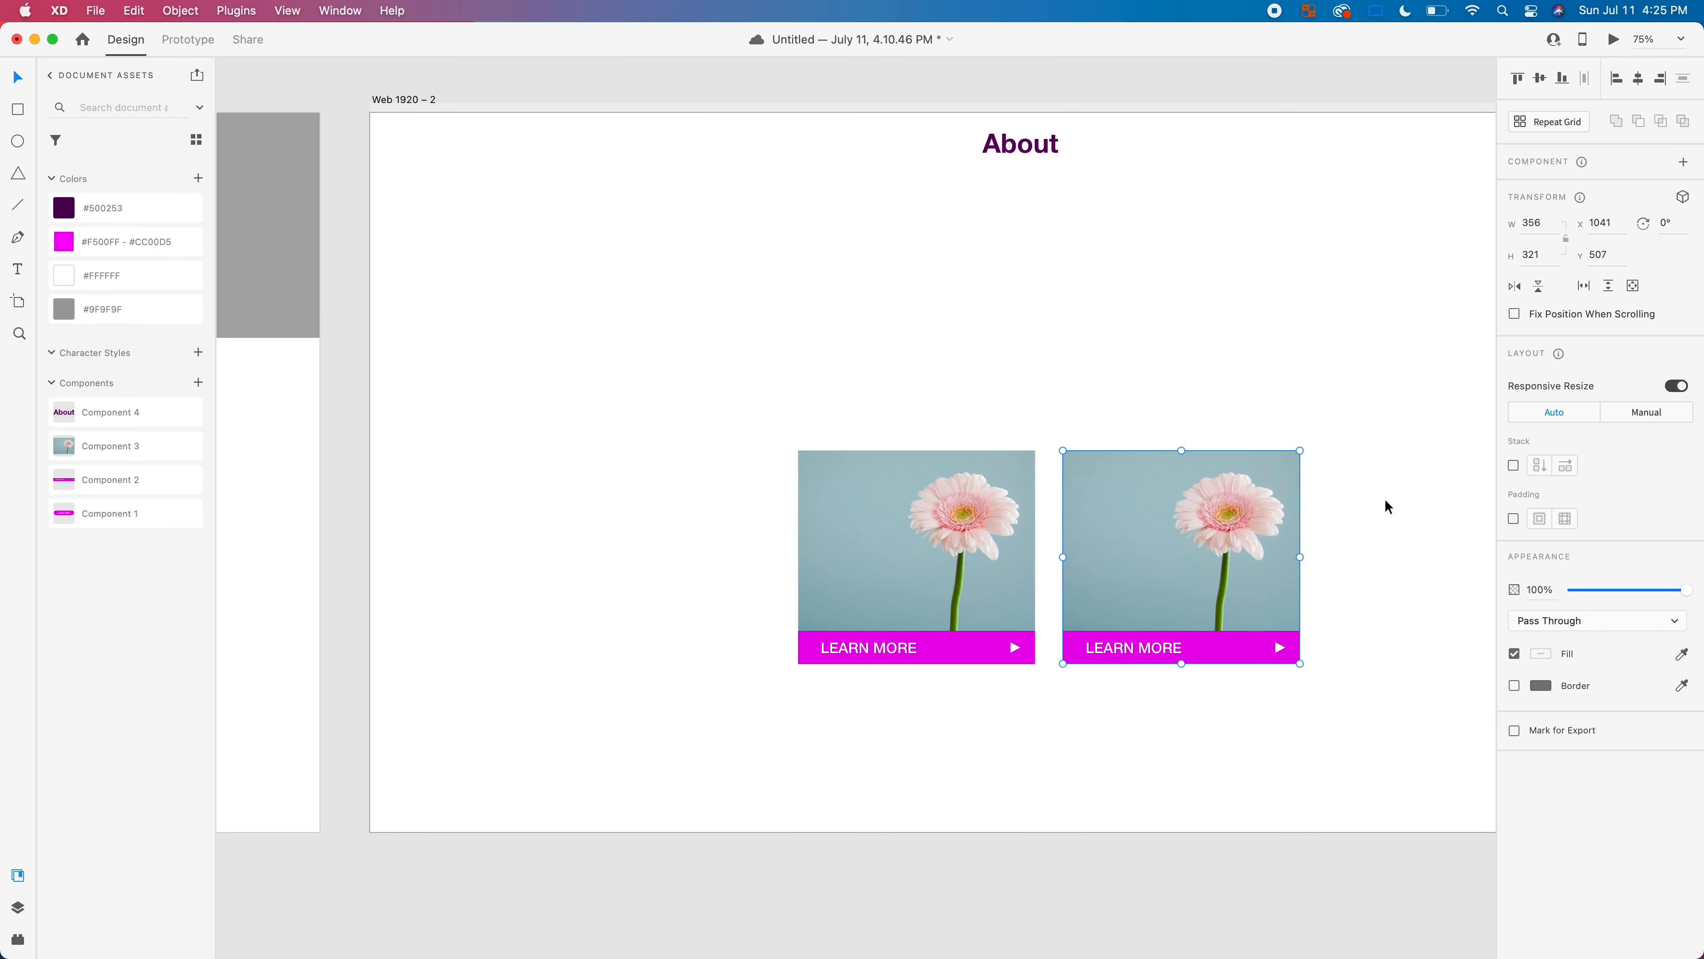
{"action": "left_click", "coordinate": [861, 565]}
{"action": "mouse_move", "coordinate": [862, 566]}
{"action": "left_mouse_down"}
{"action": "mouse_move", "coordinate": [826, 550]}
{"action": "mouse_move", "coordinate": [857, 564]}
{"action": "left_mouse_up"}
Step: Move the About label to X 903, Y 91 and center the two photo cards horizontally on the artboard
{"action": "left_click_drag", "start_coordinate": [1192, 213], "coordinate": [941, 341]}
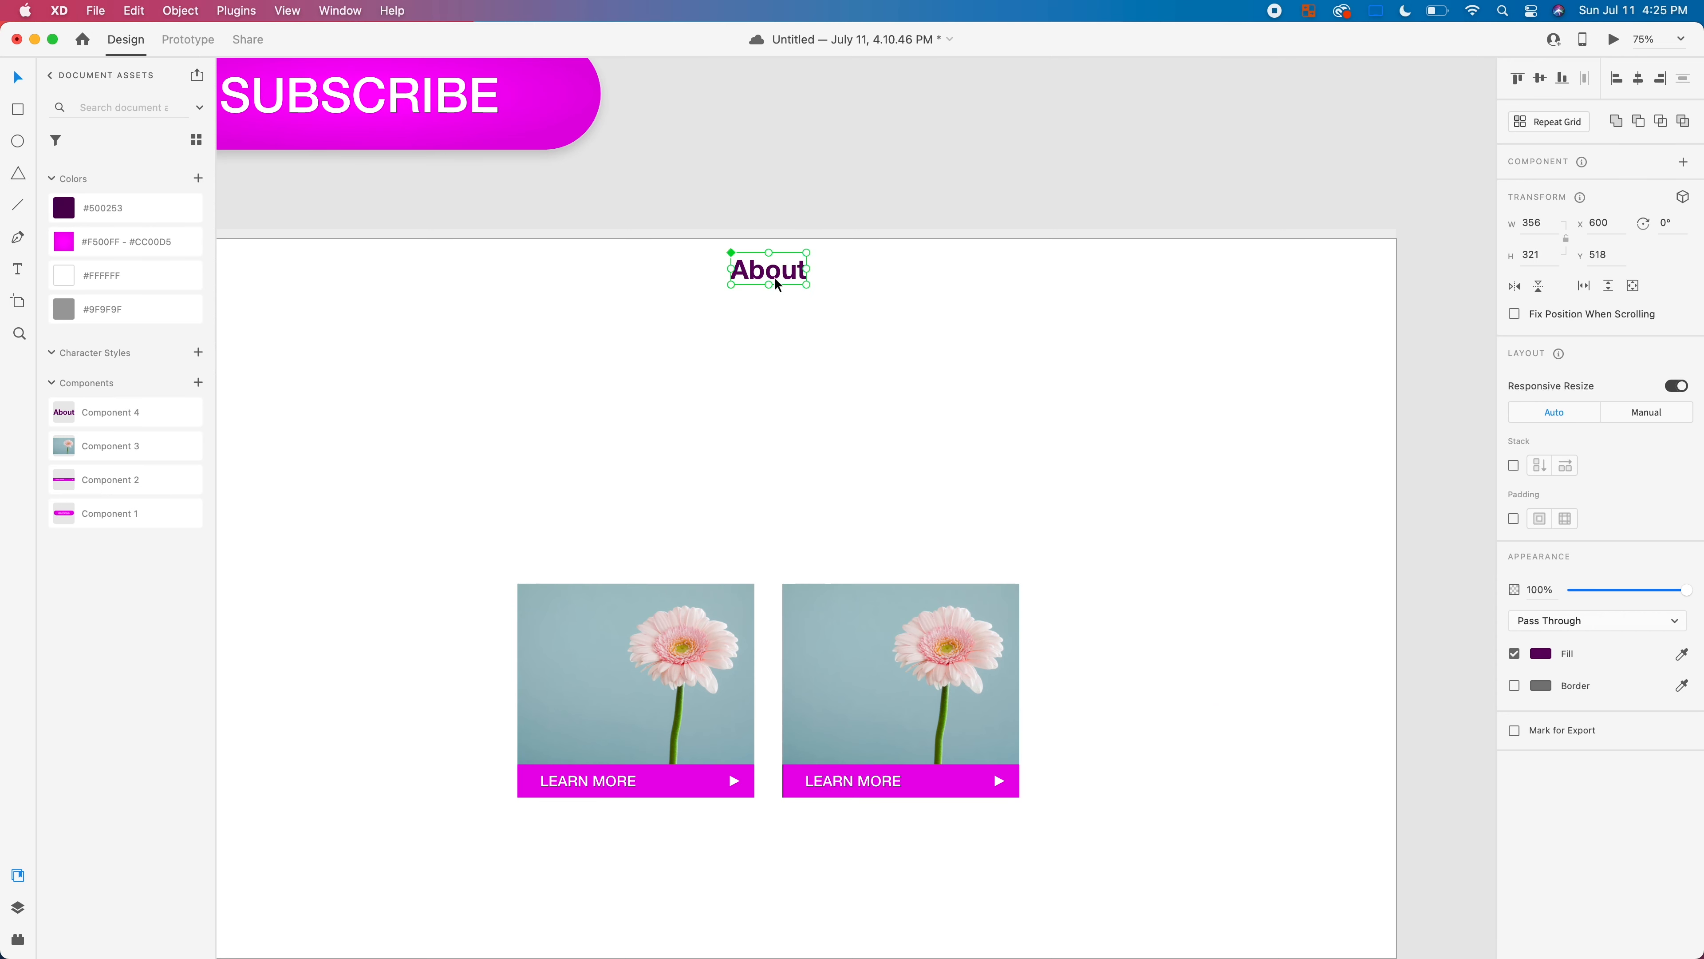
{"action": "left_click_drag", "start_coordinate": [774, 277], "coordinate": [762, 325]}
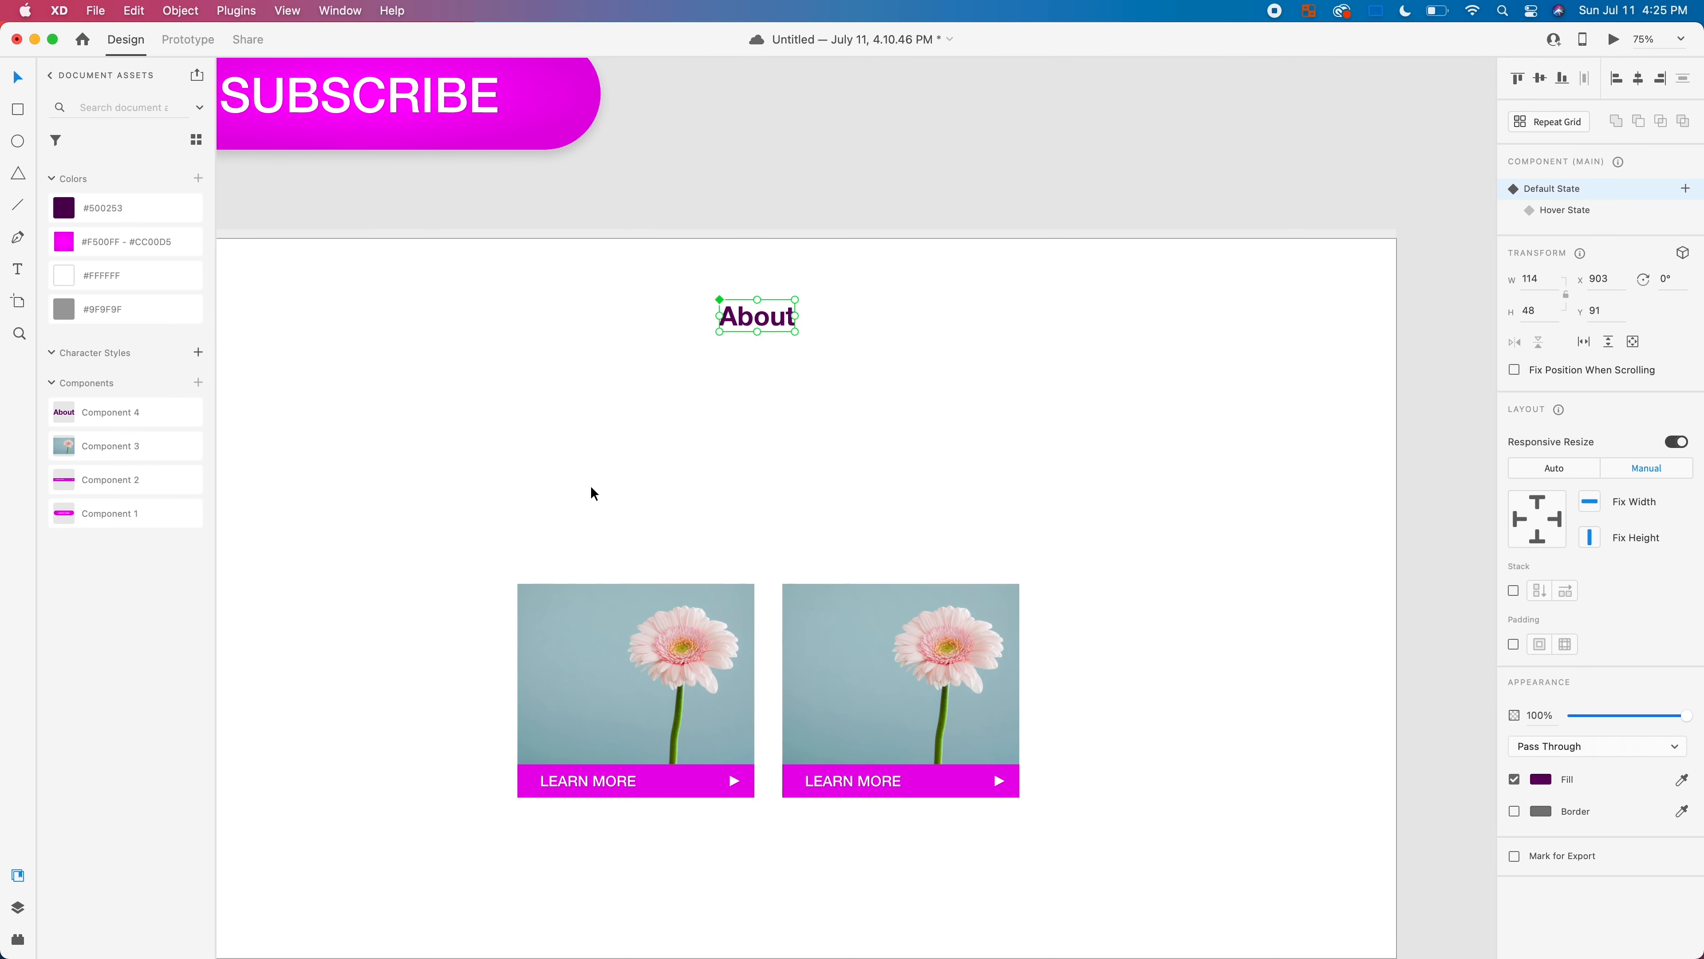
{"action": "left_click_drag", "start_coordinate": [592, 493], "coordinate": [1287, 871]}
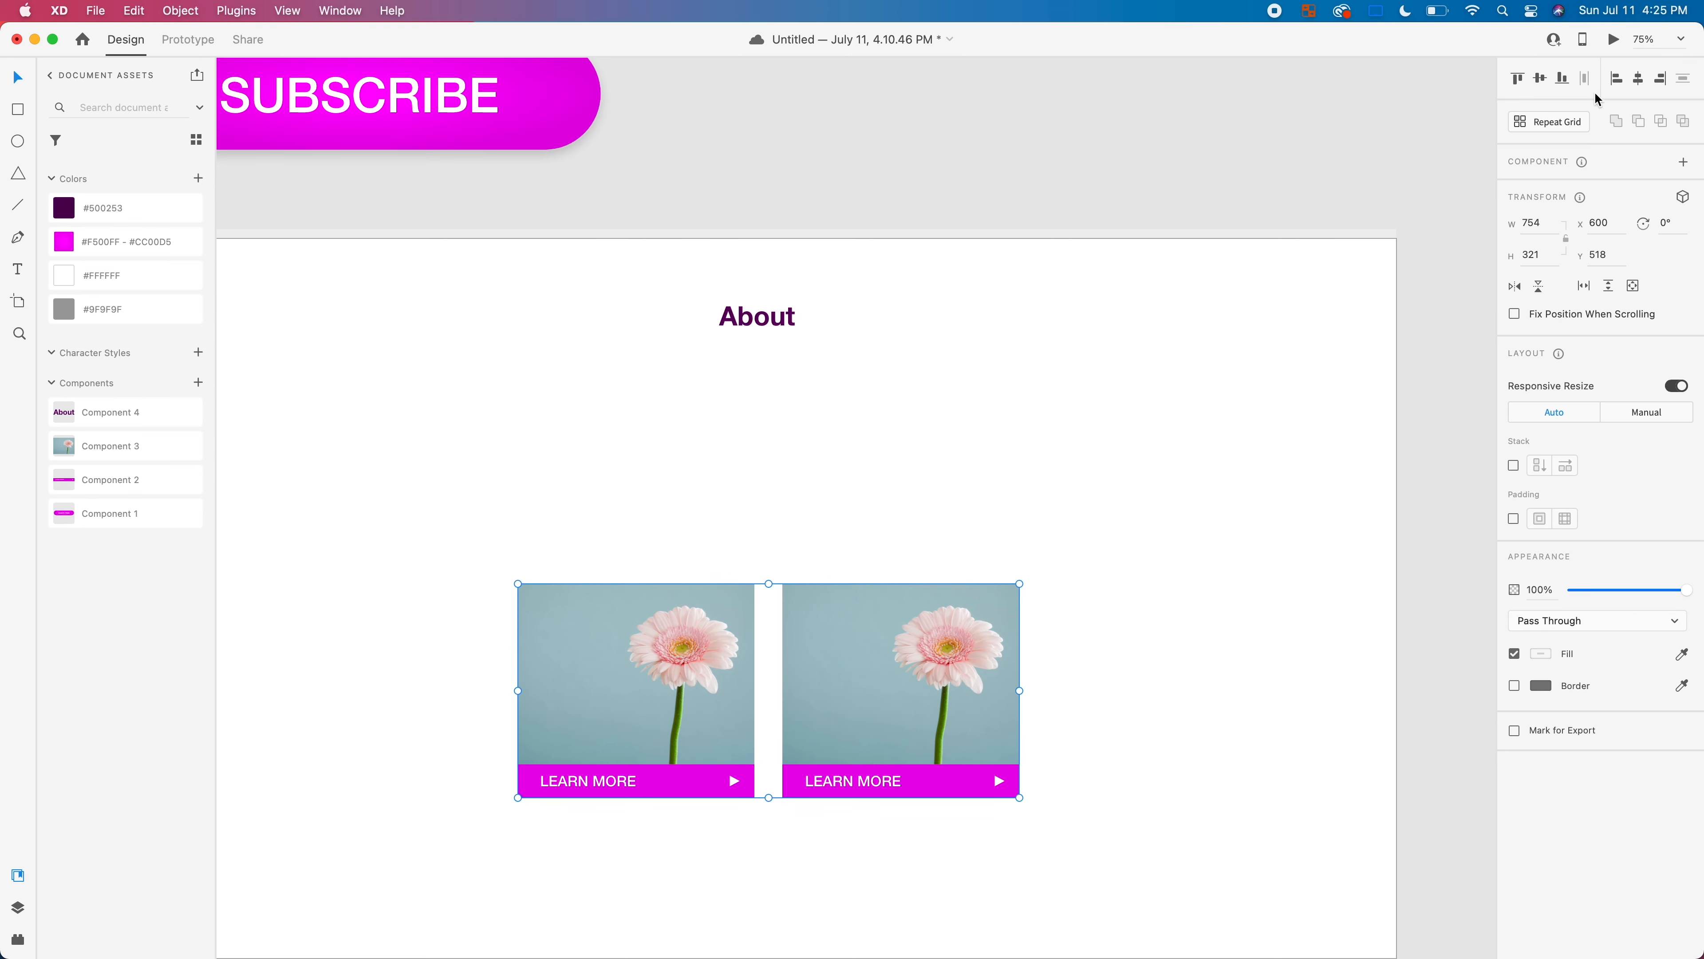
{"action": "left_click", "coordinate": [1638, 79]}
{"action": "left_click_drag", "start_coordinate": [836, 397], "coordinate": [700, 312]}
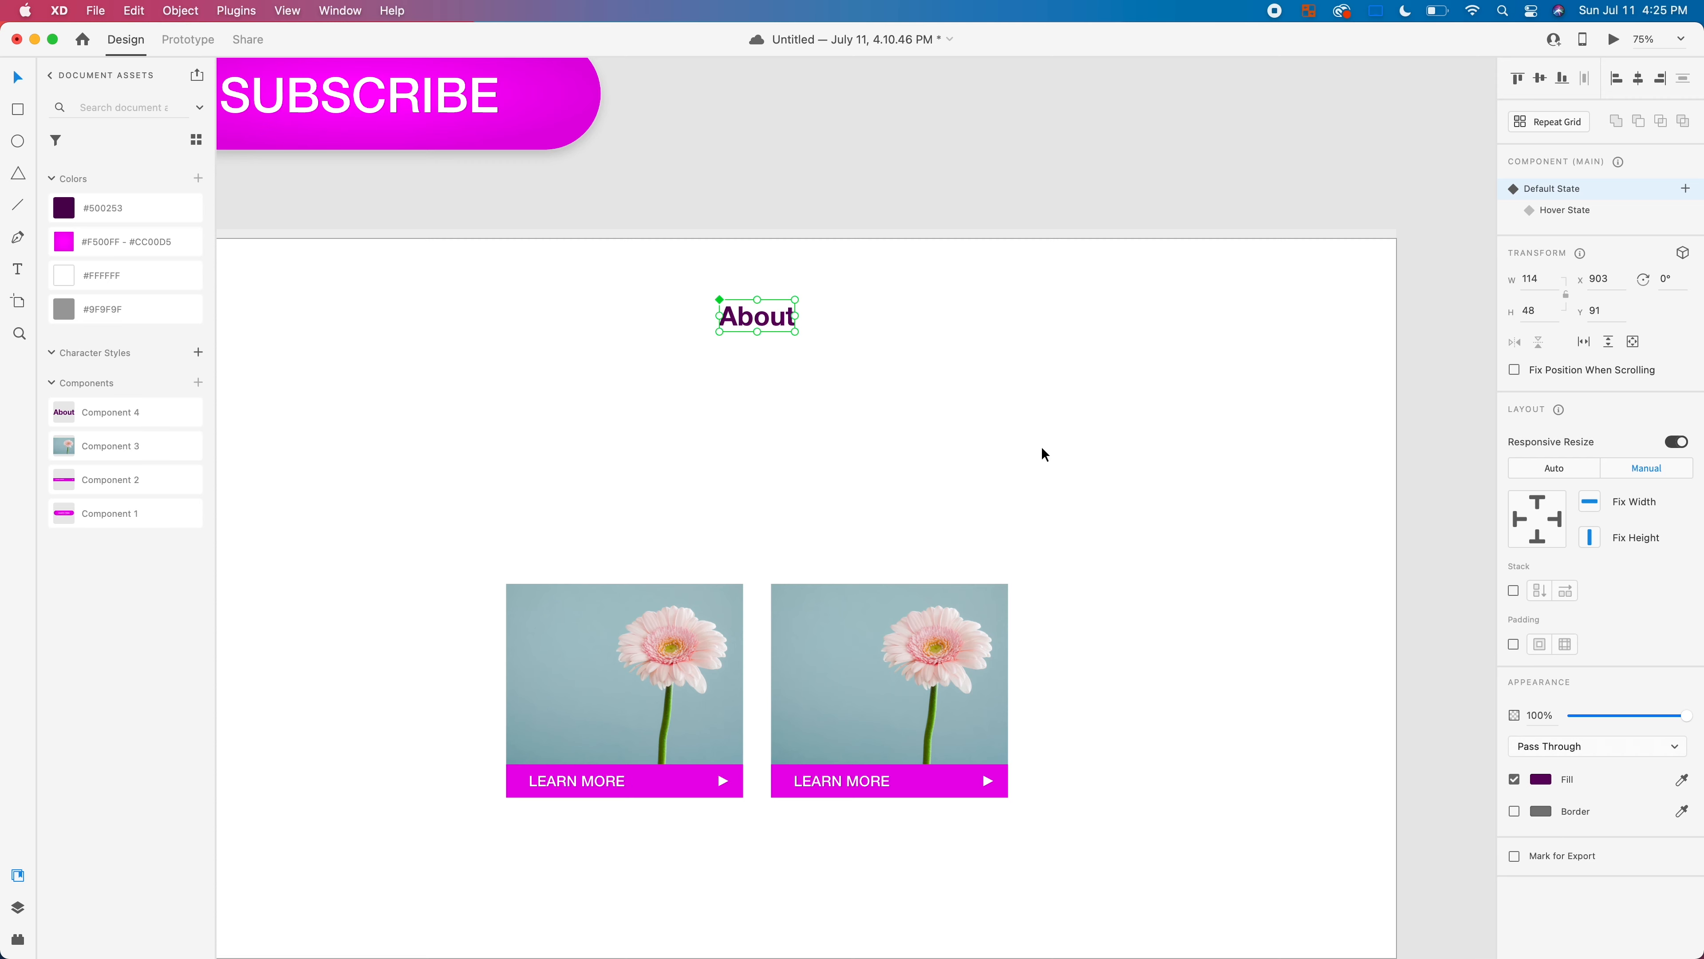
{"action": "left_click", "coordinate": [1006, 455]}
Step: Preview the Web 1920 – 2 artboard and test the About label's hover dropdown
{"action": "key", "text": "space"}
{"action": "left_click_drag", "start_coordinate": [641, 476], "coordinate": [850, 390]}
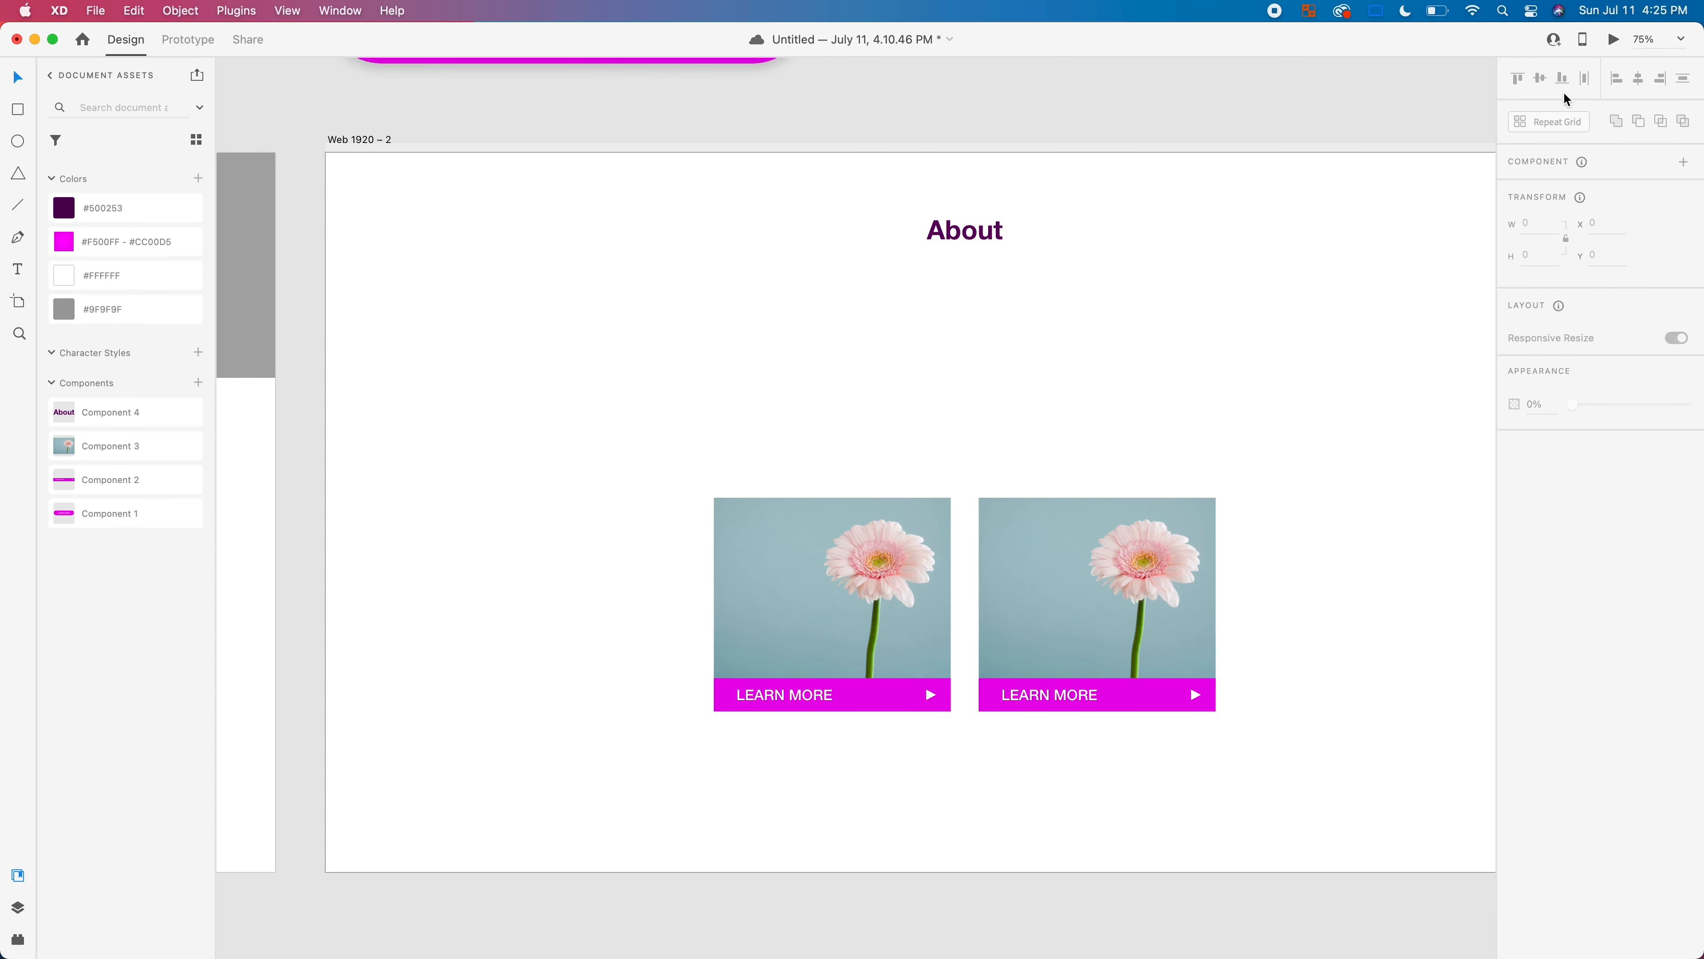
{"action": "left_click", "coordinate": [1616, 39]}
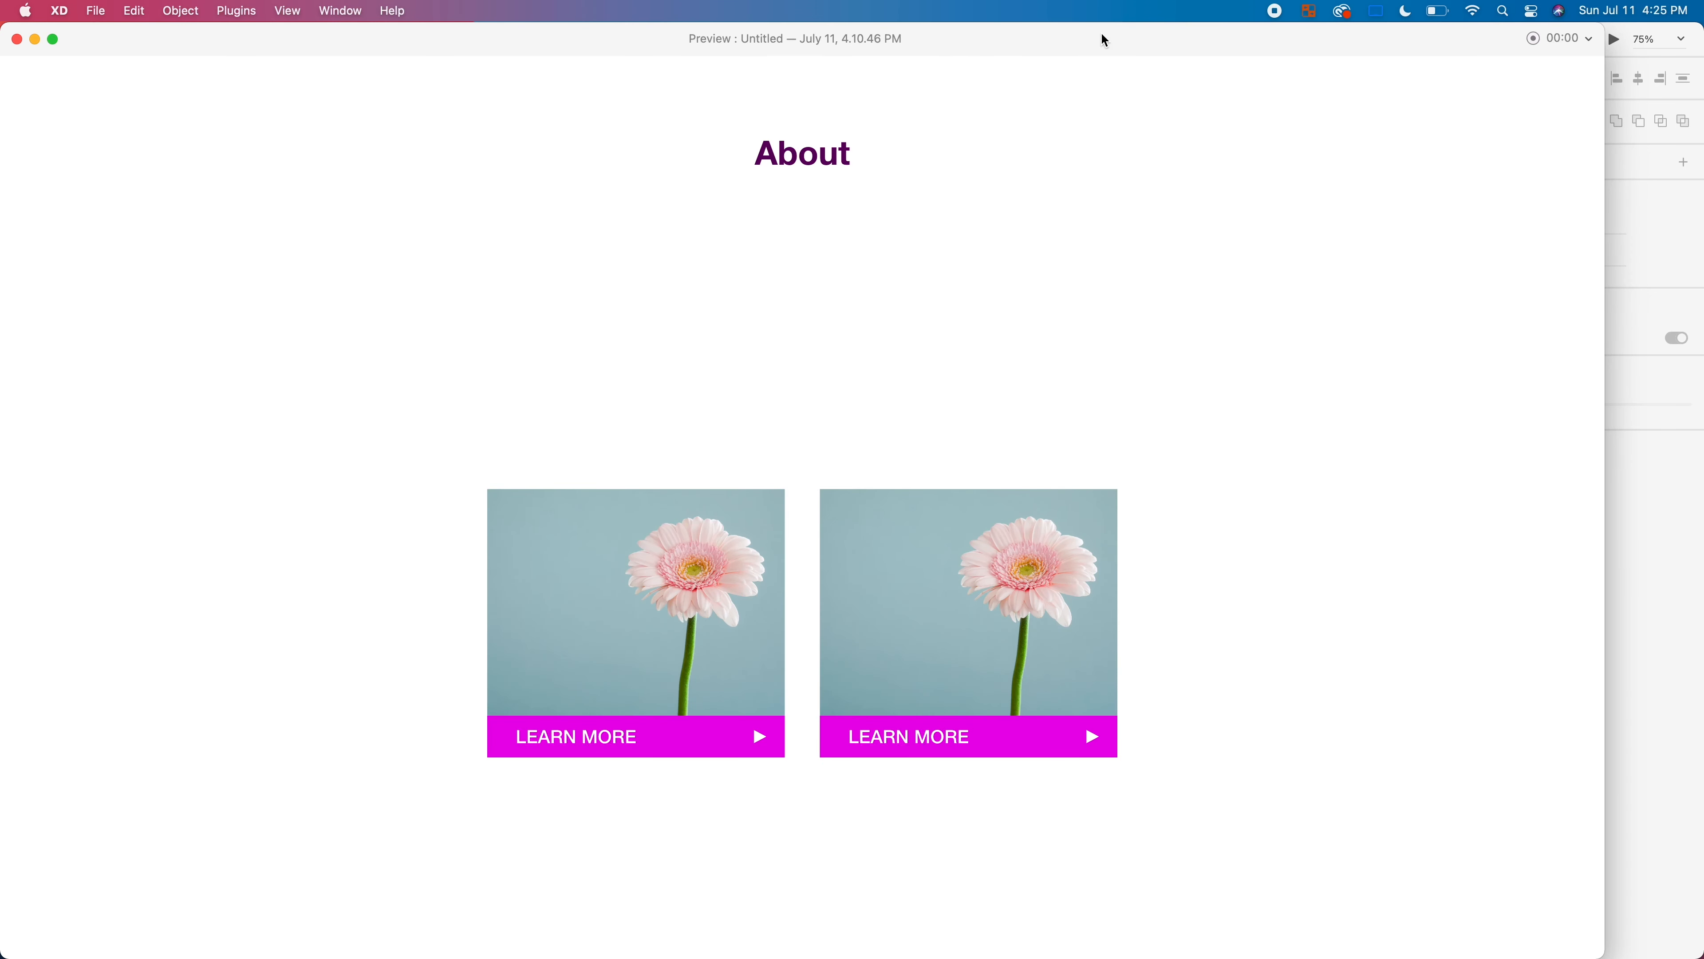
{"action": "left_click_drag", "start_coordinate": [989, 36], "coordinate": [1217, 5]}
{"action": "mouse_move", "coordinate": [873, 159]}
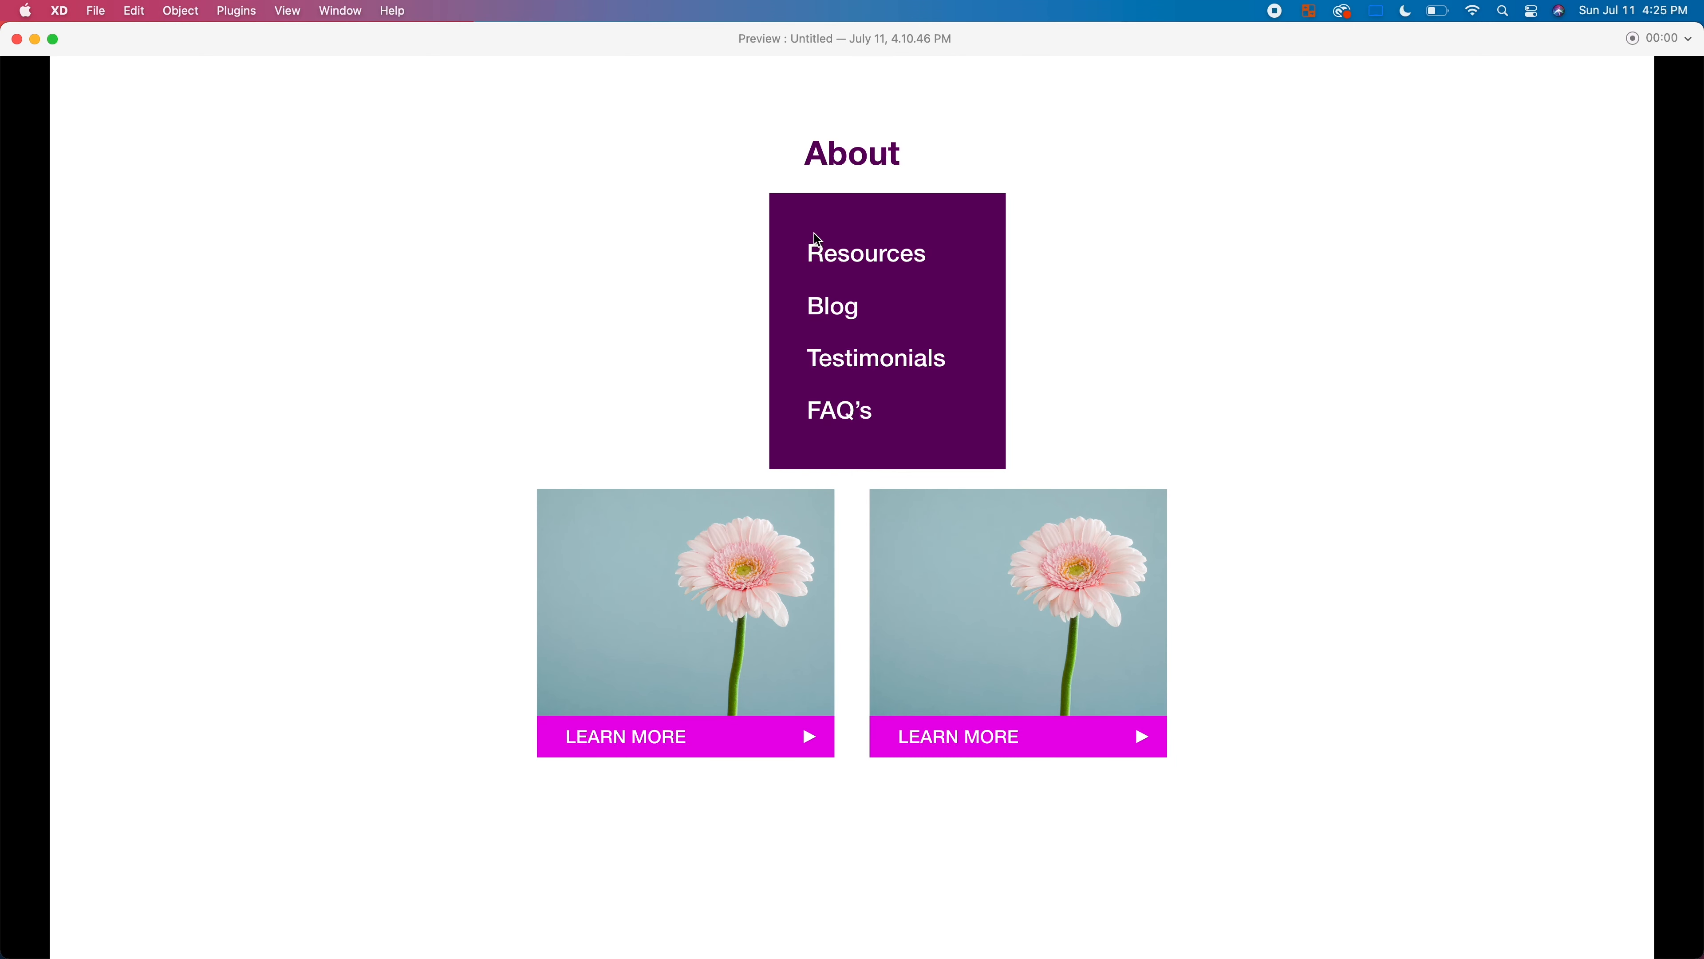
{"action": "left_click", "coordinate": [18, 40]}
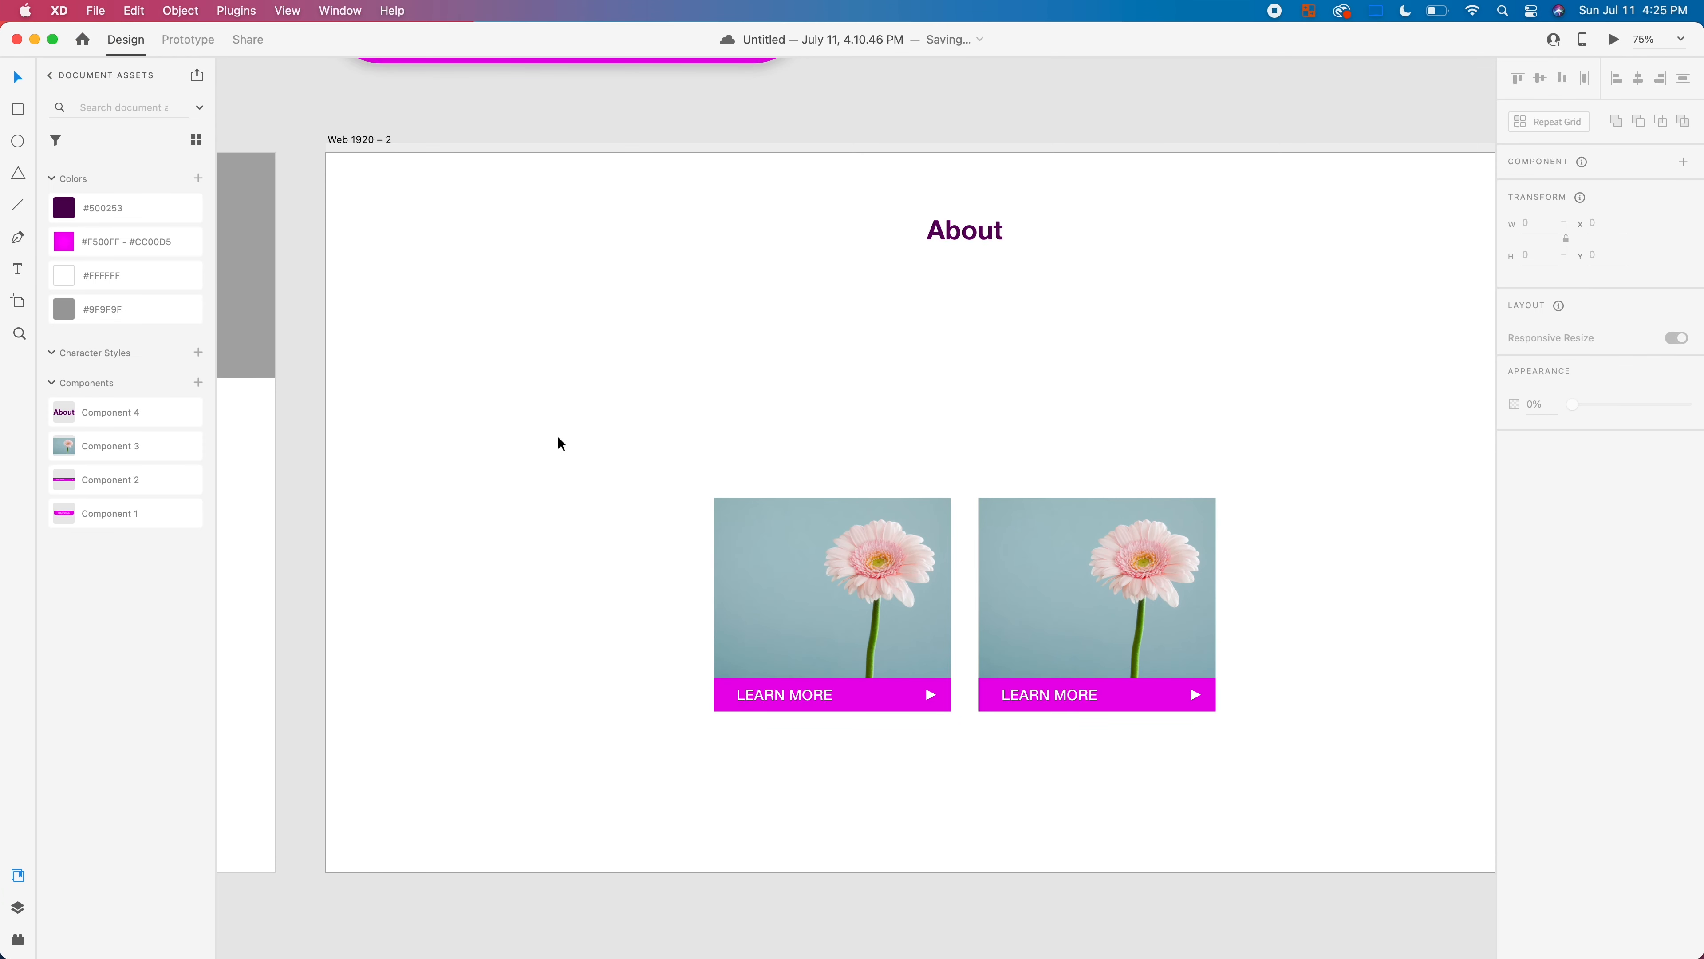
Step: Display the About component's Hover State and ungroup the four text labels inside the purple menu
{"action": "left_click", "coordinate": [973, 236]}
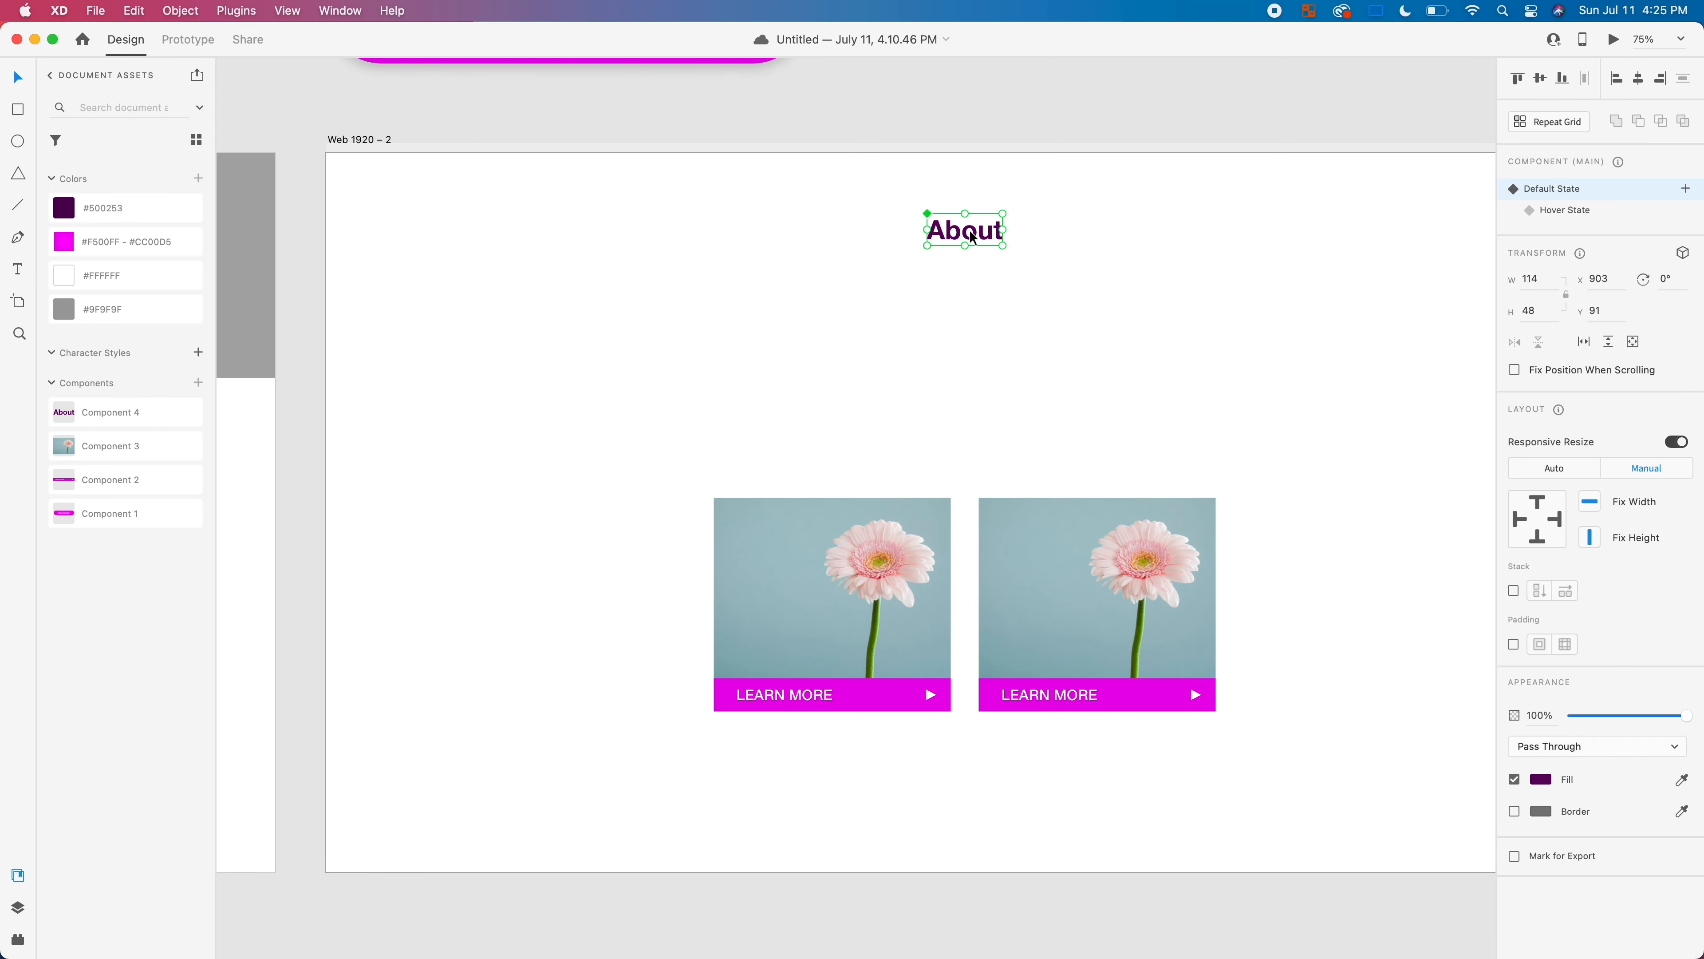
{"action": "left_click", "coordinate": [1530, 211]}
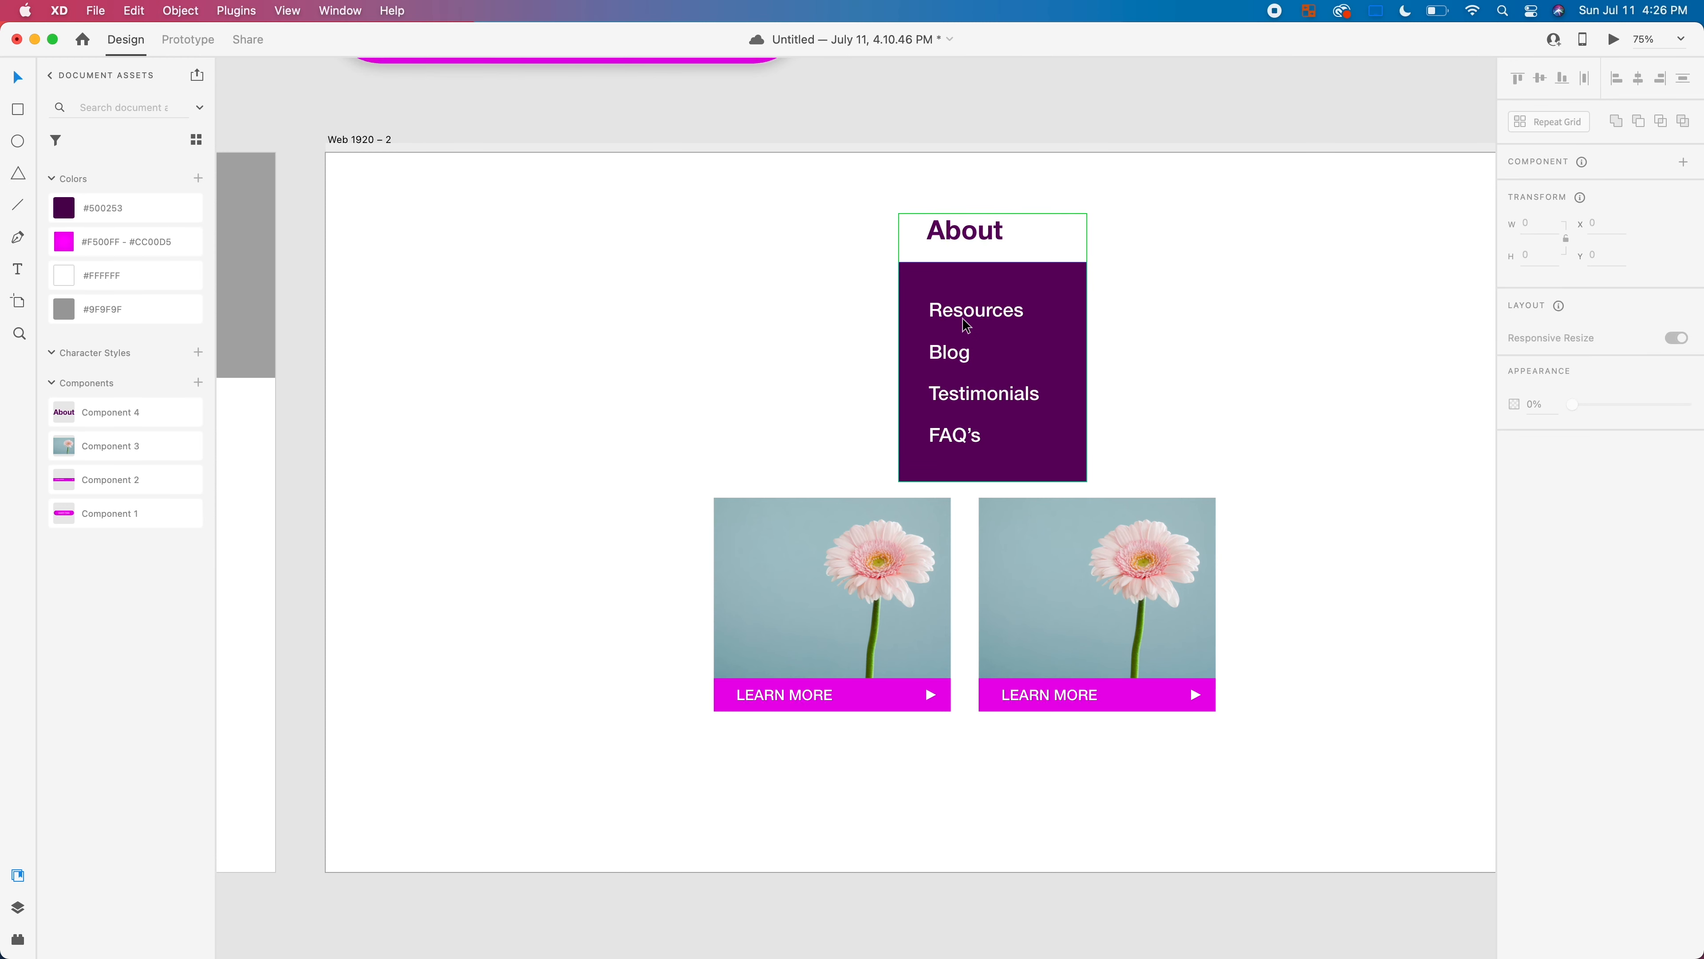
{"action": "left_click", "coordinate": [1059, 332]}
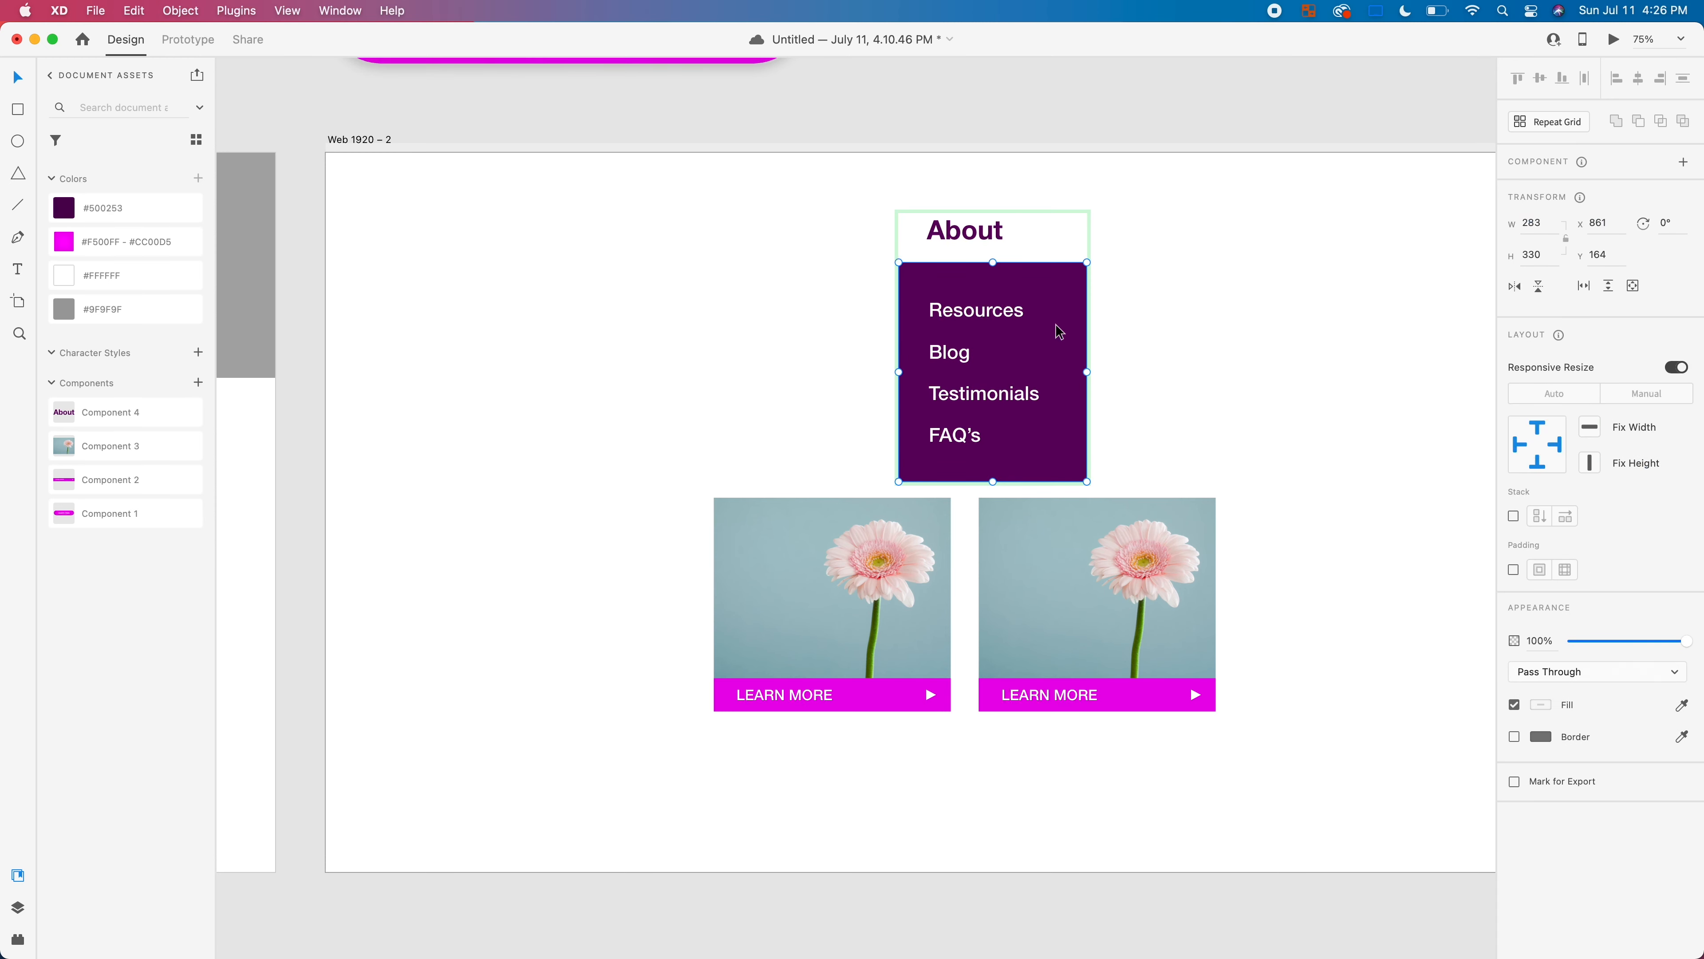
{"action": "double_click", "coordinate": [980, 317]}
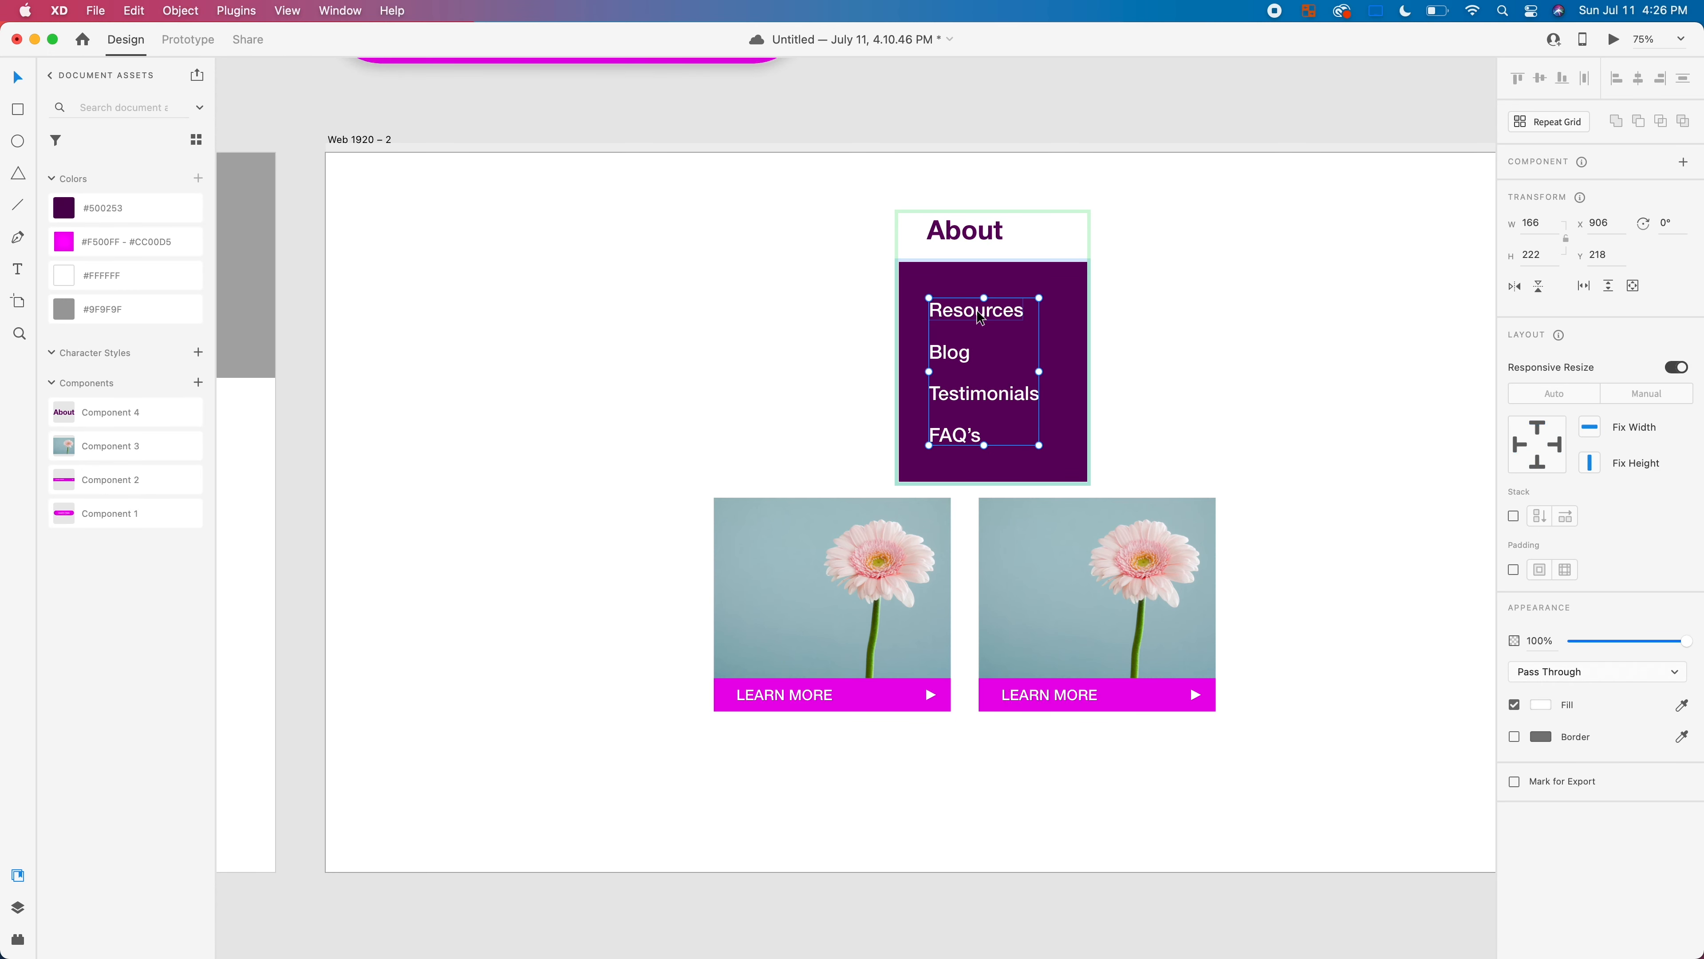
{"action": "key", "text": "super+l"}
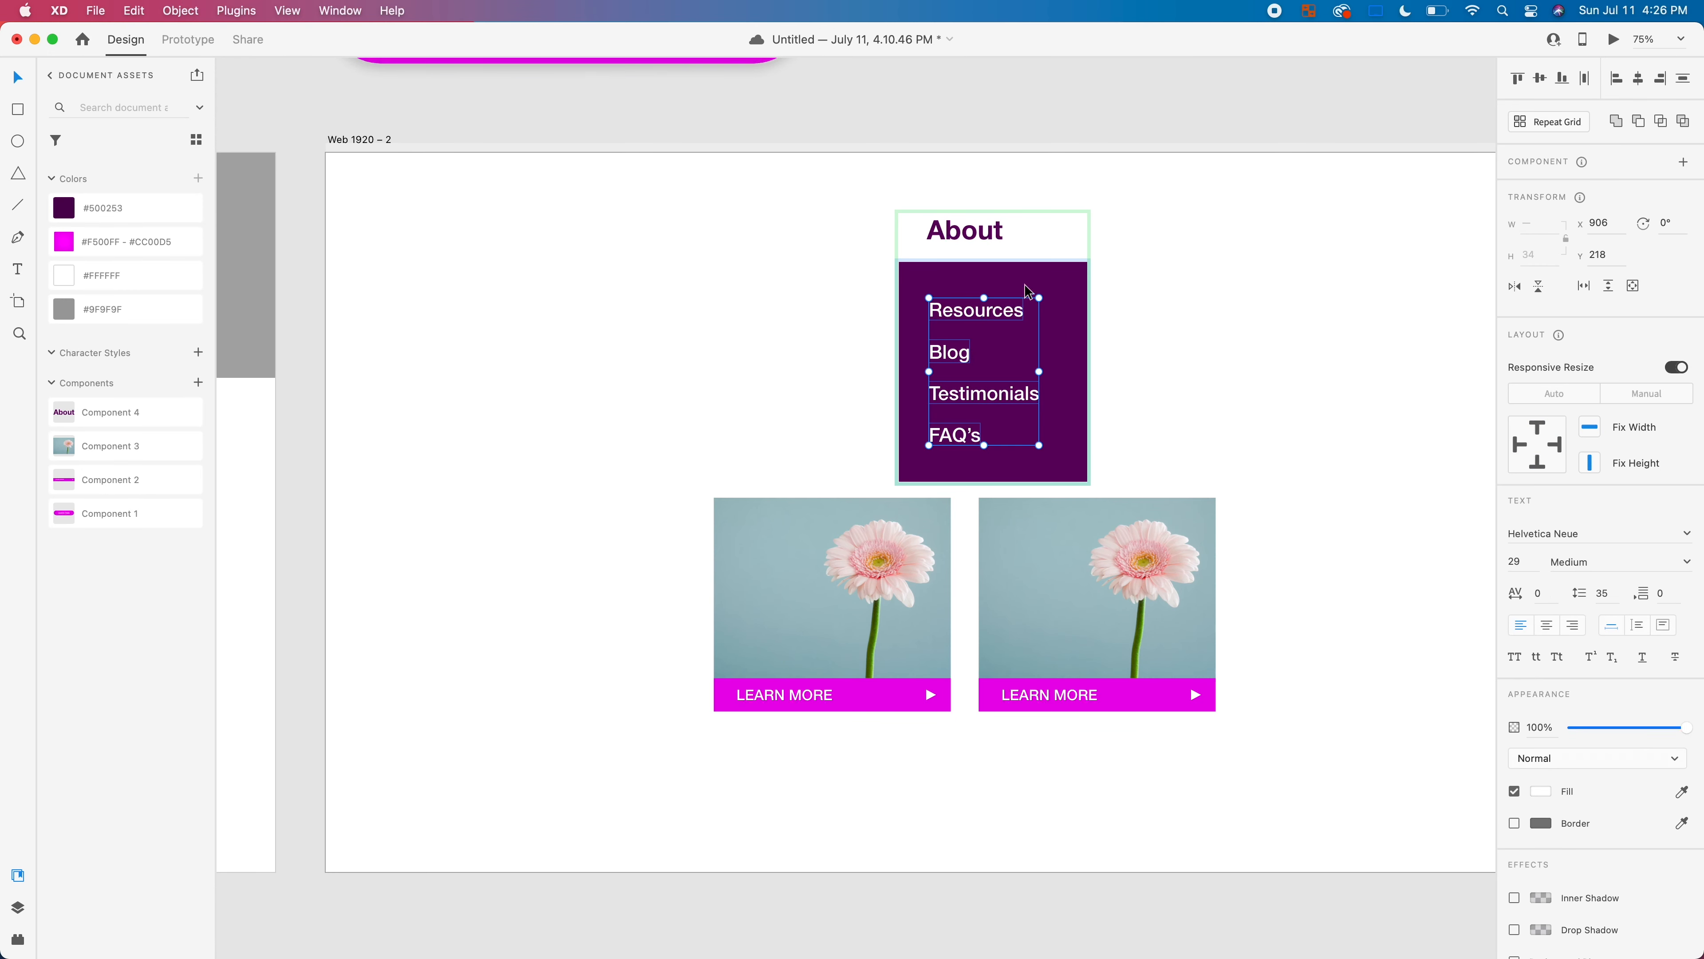
Step: Turn the purple rectangle and its four menu labels into a nested component within the About hover state
{"action": "left_click", "coordinate": [994, 319]}
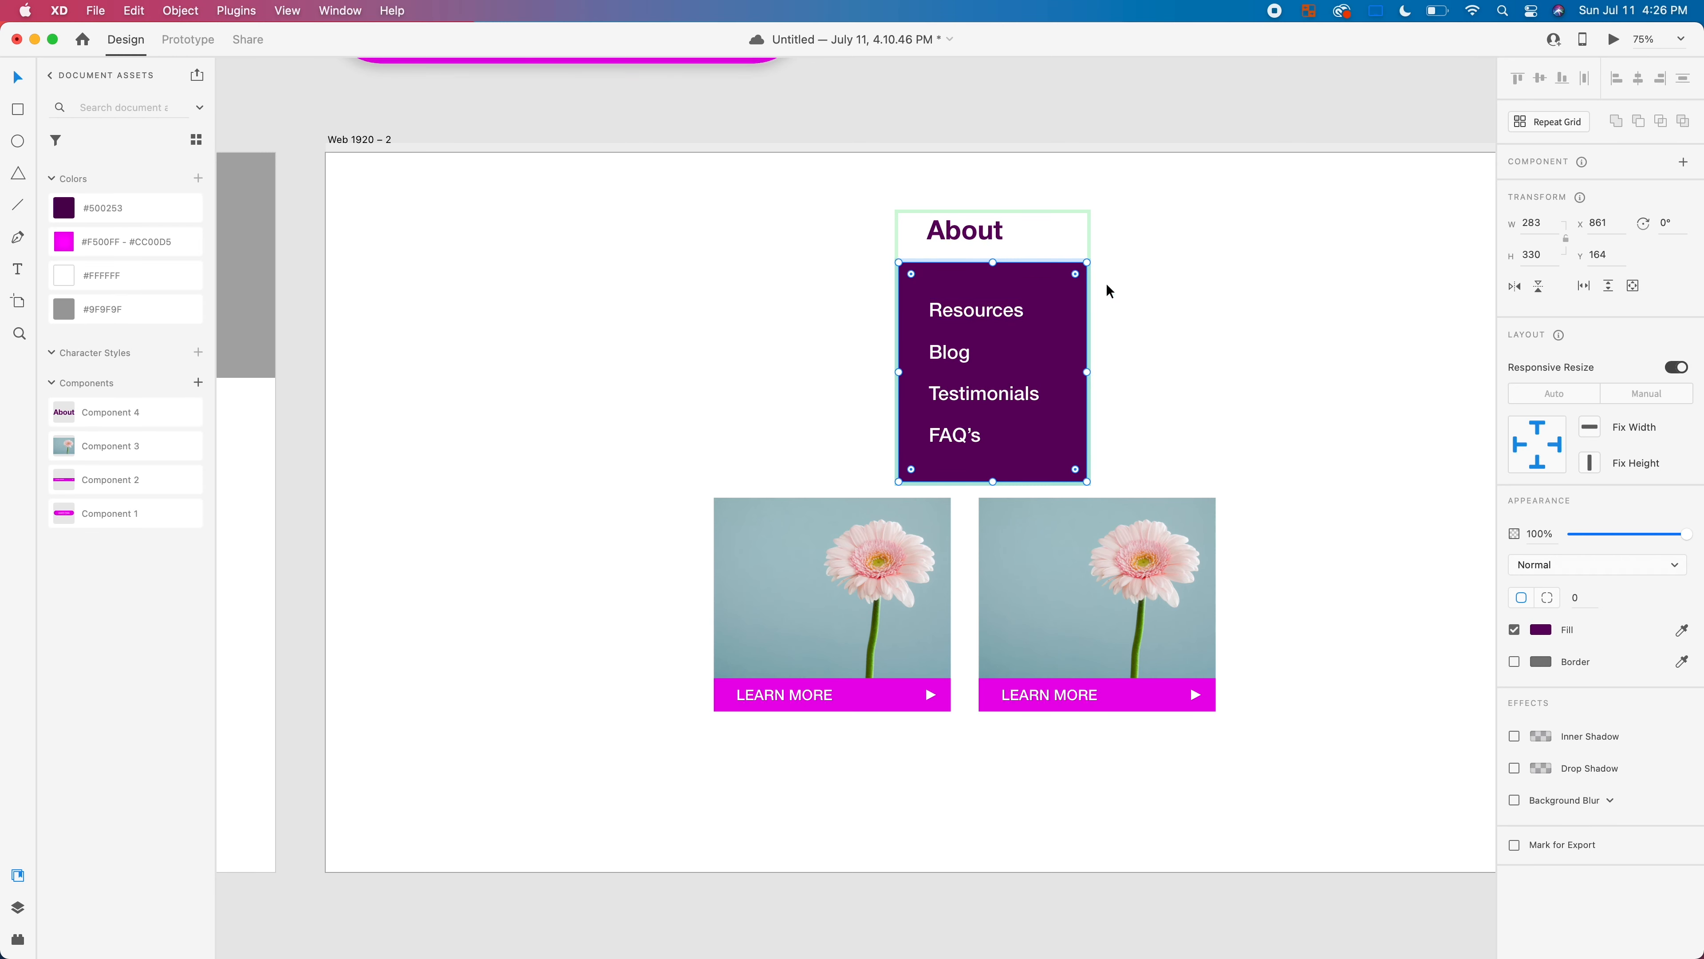
{"action": "left_click_drag", "start_coordinate": [1163, 283], "coordinate": [819, 475]}
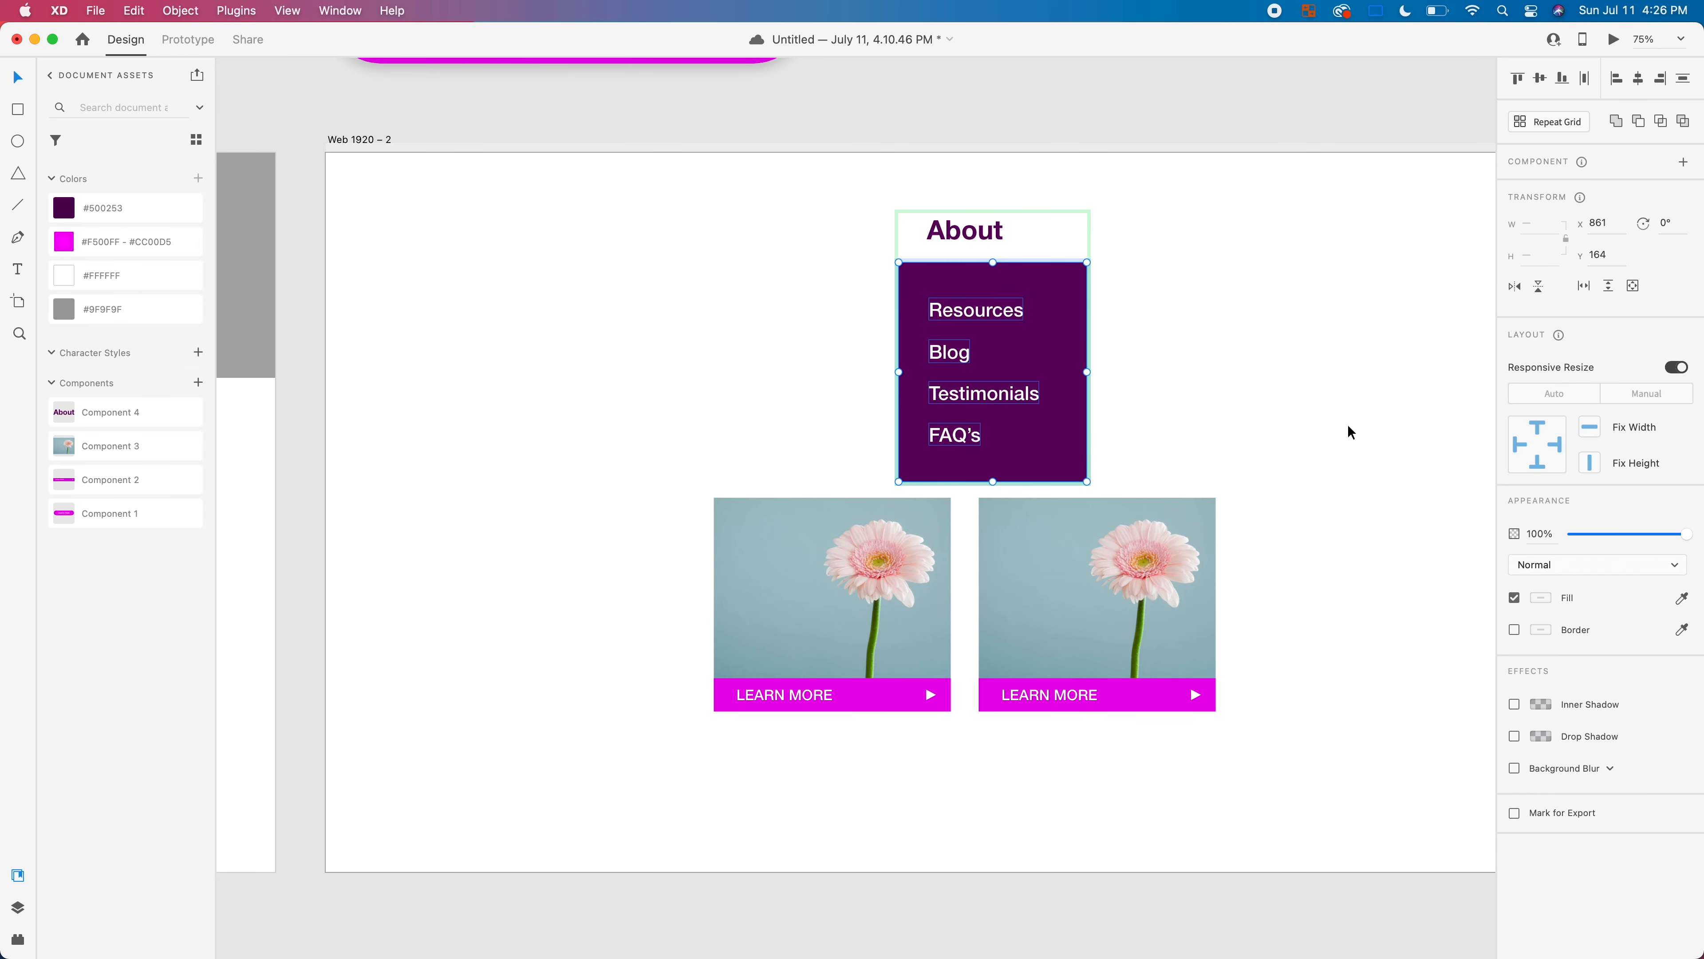
{"action": "key", "text": "super+k"}
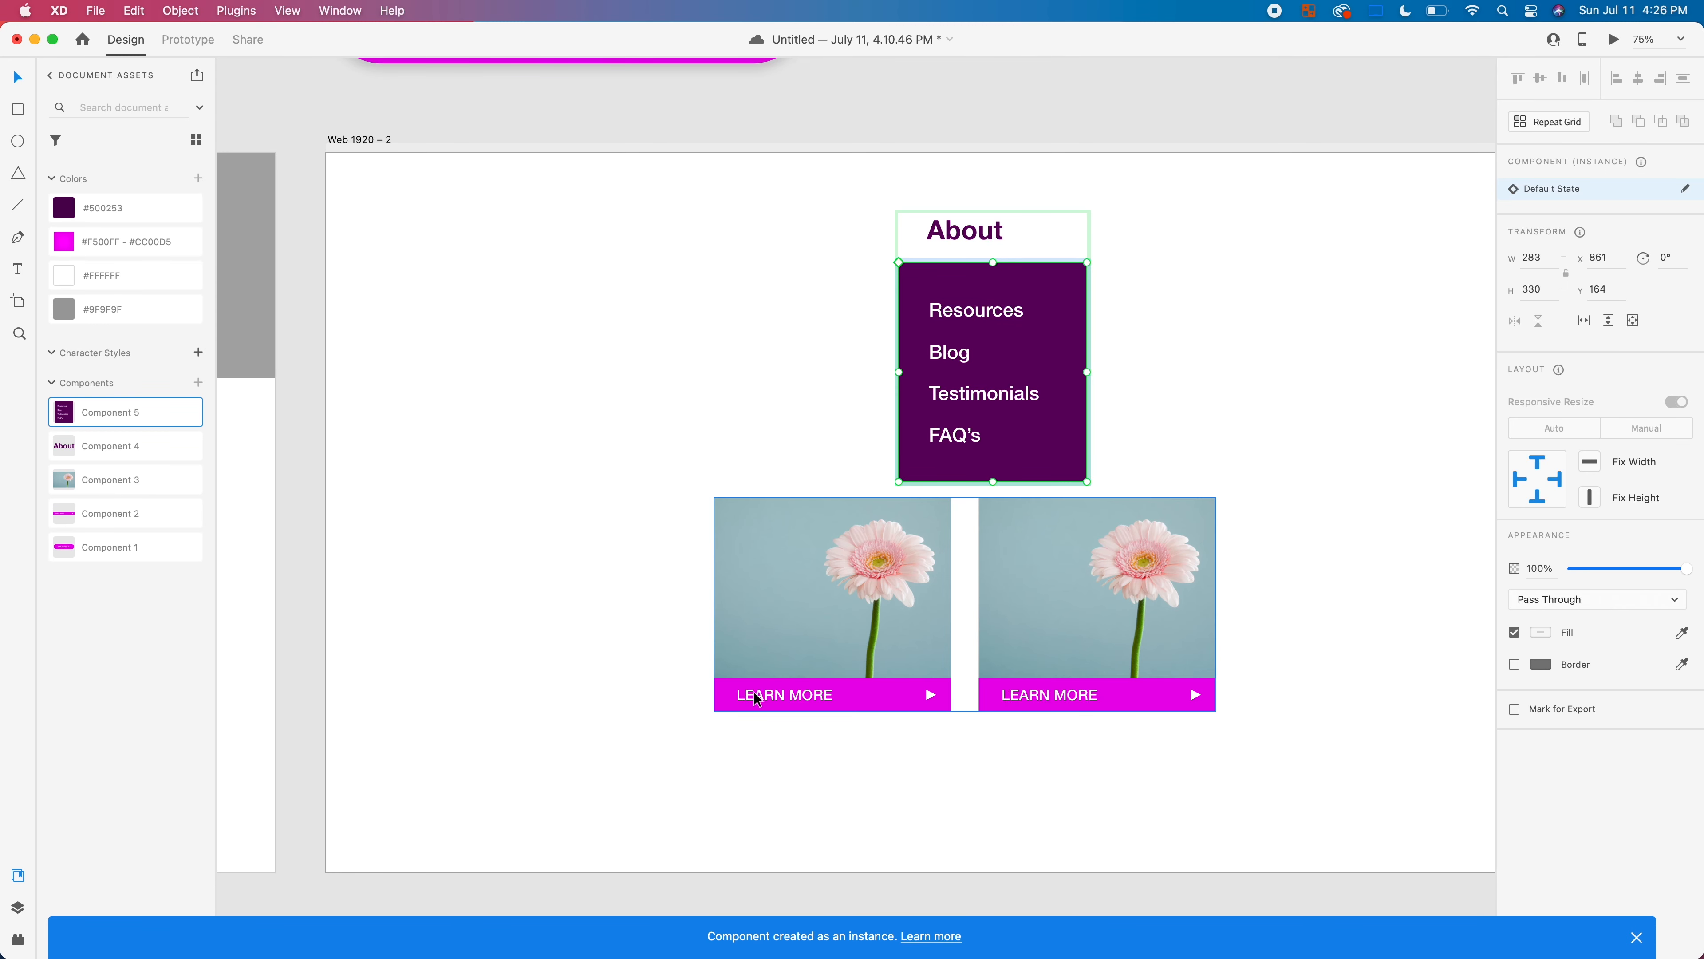
Step: Open the purple dropdown menu's main component for editing and add a Hover State to it
{"action": "right_click", "coordinate": [1034, 345]}
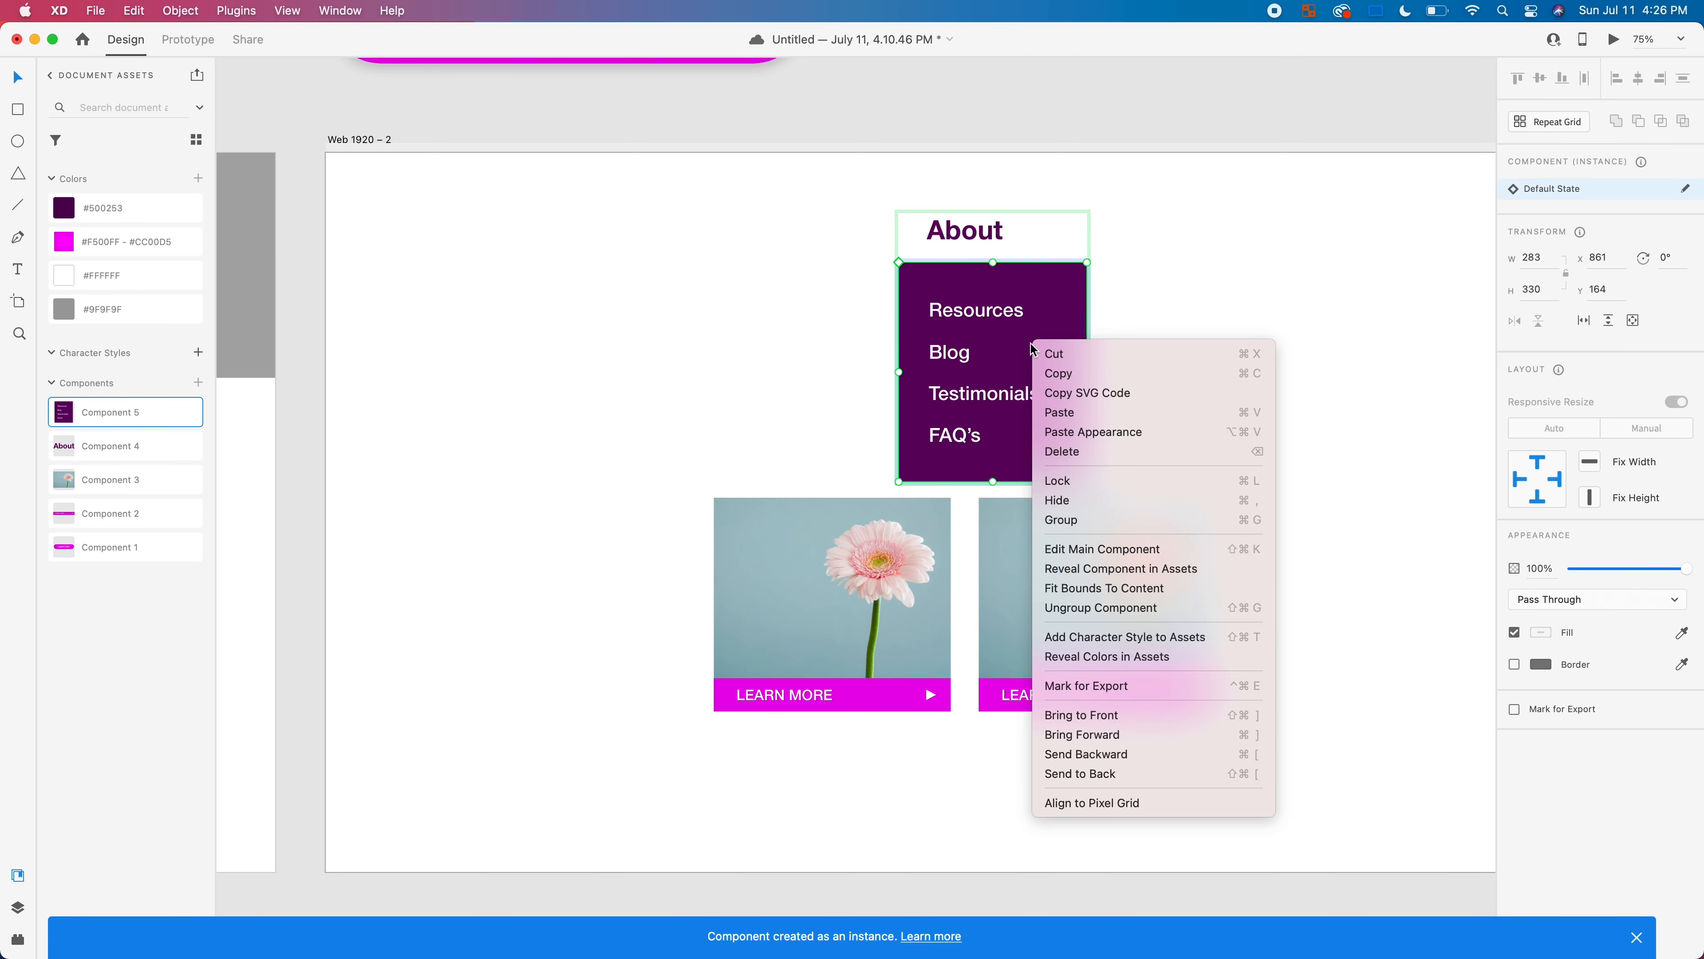
{"action": "left_click", "coordinate": [1112, 549]}
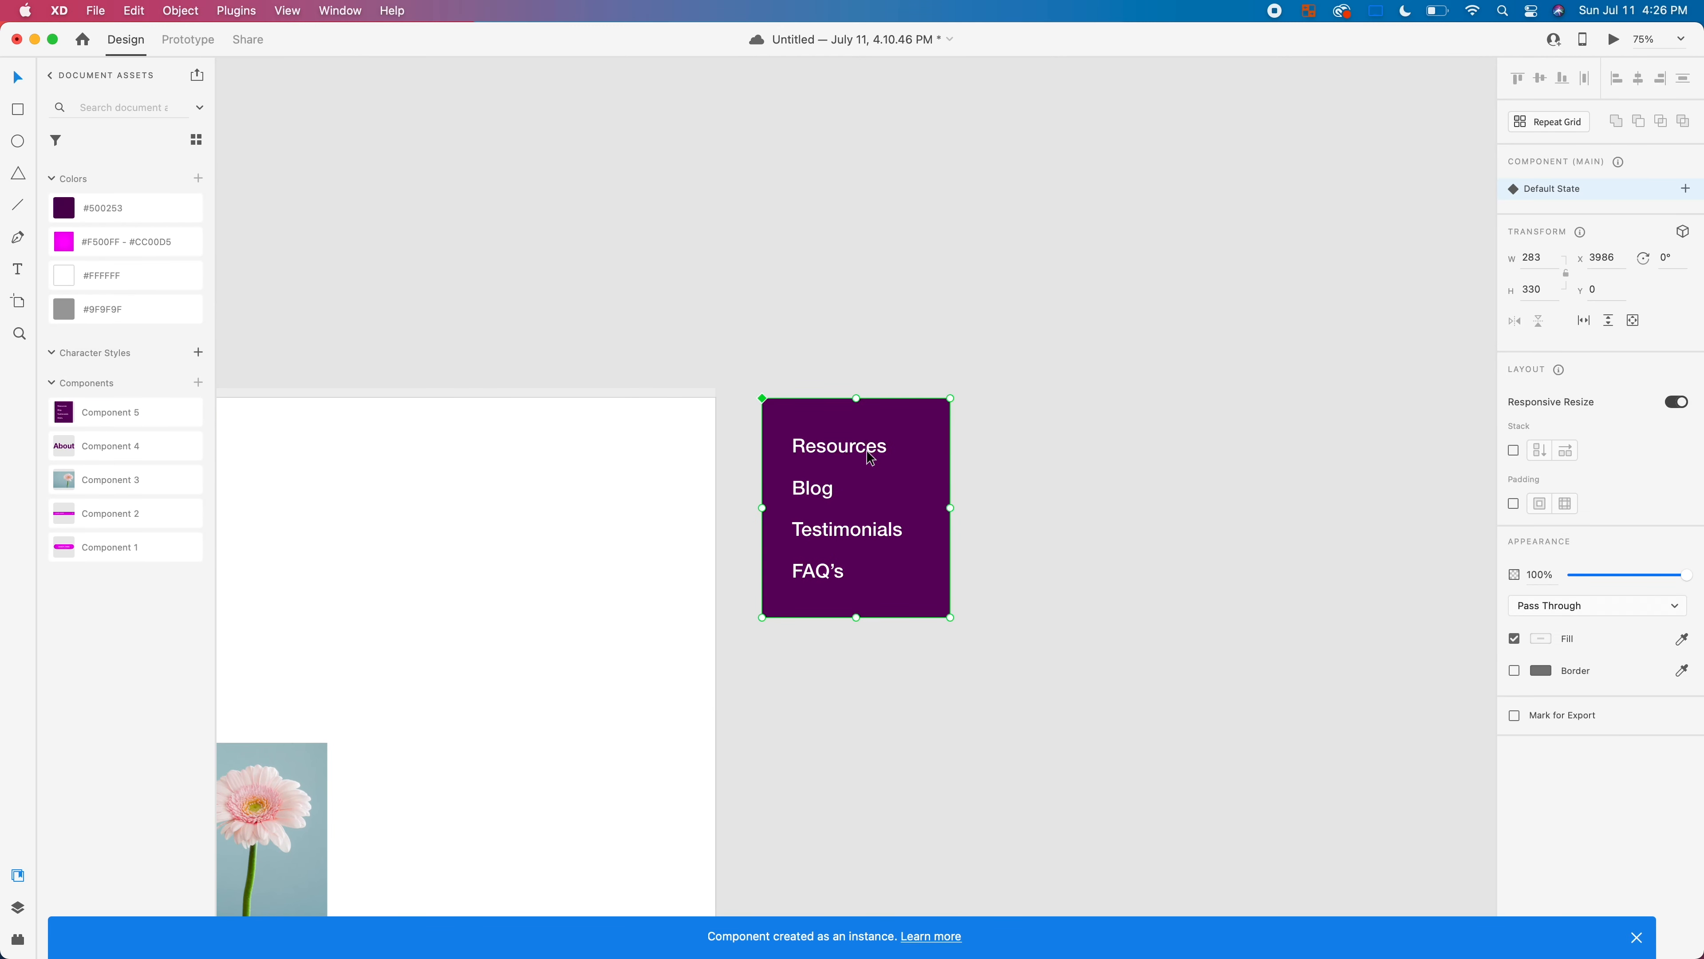
{"action": "left_click", "coordinate": [1685, 188]}
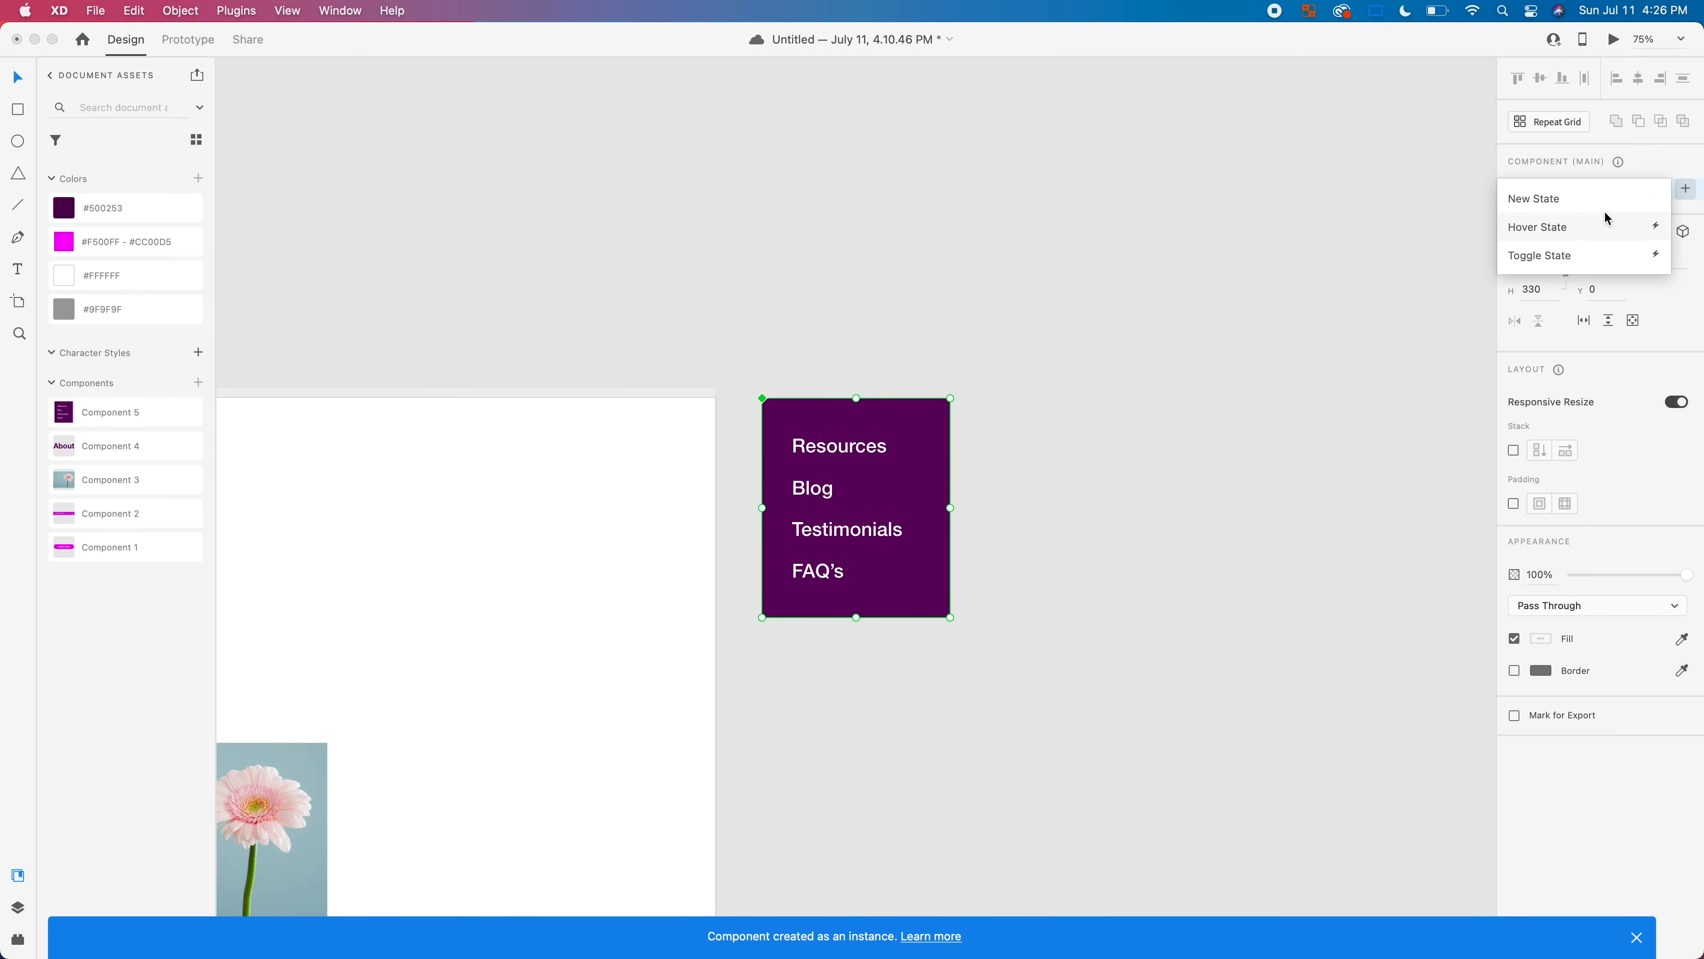
{"action": "left_click", "coordinate": [1590, 224]}
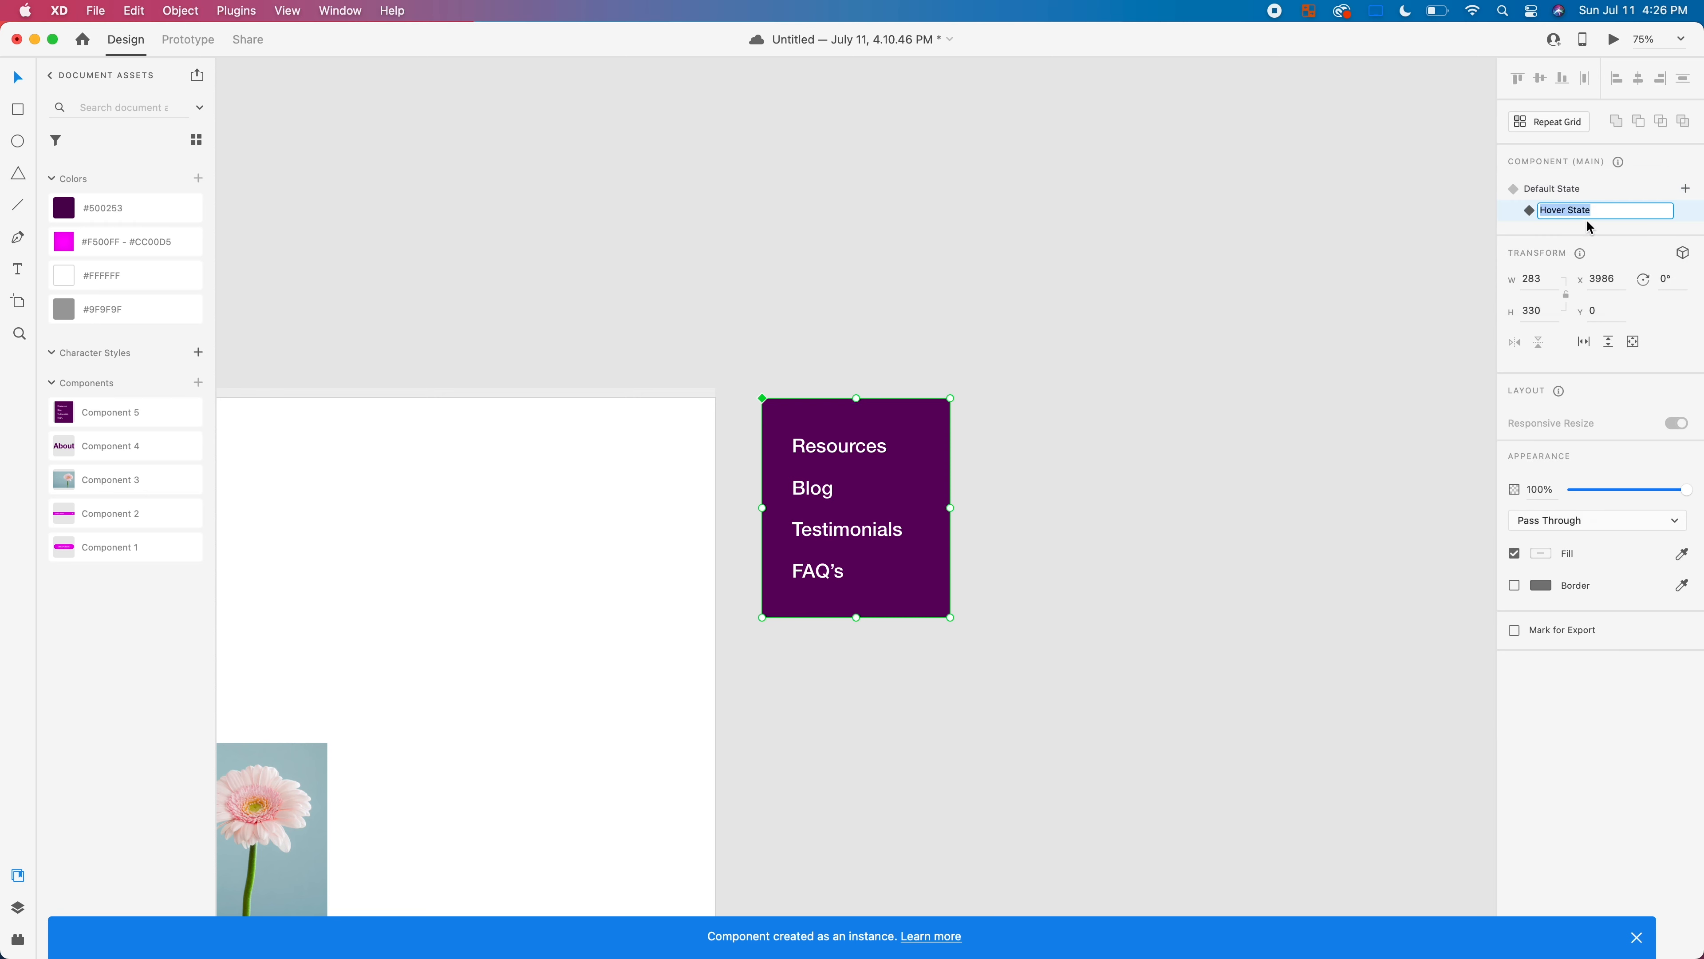
Step: Duplicate the purple background rectangle in the menu's hover state and fill the copy with white #FFFFFF
{"action": "double_click", "coordinate": [852, 445]}
{"action": "left_click", "coordinate": [906, 437]}
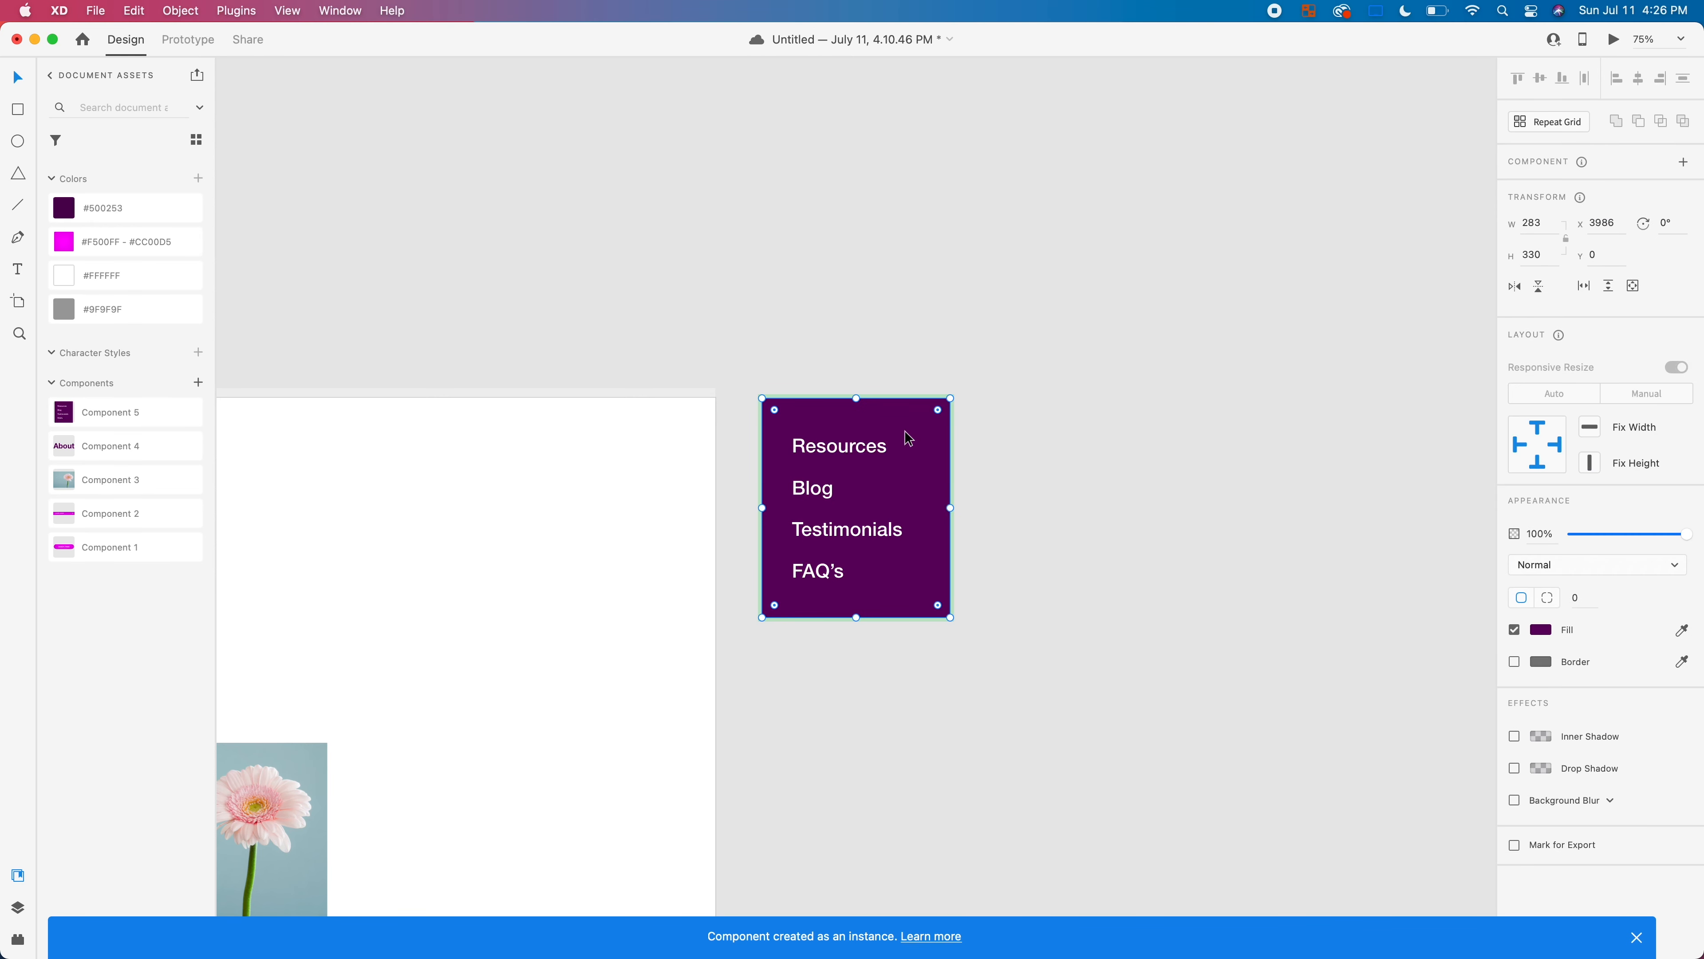
{"action": "key", "text": "Escape"}
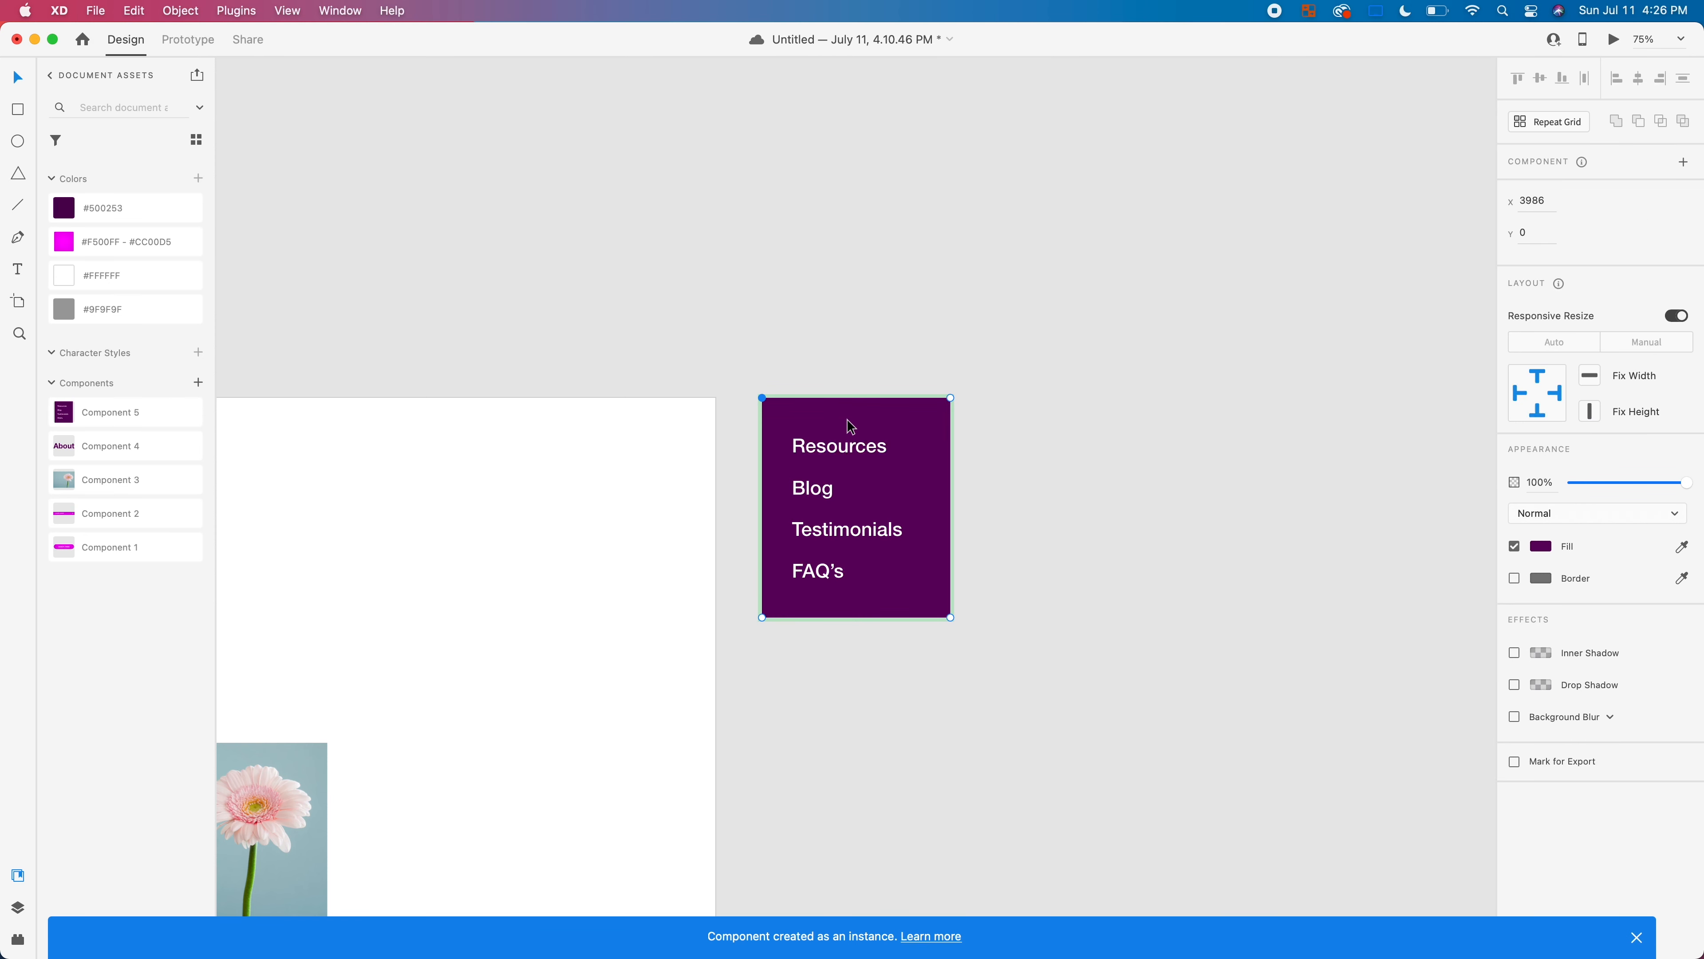
{"action": "double_click", "coordinate": [849, 425]}
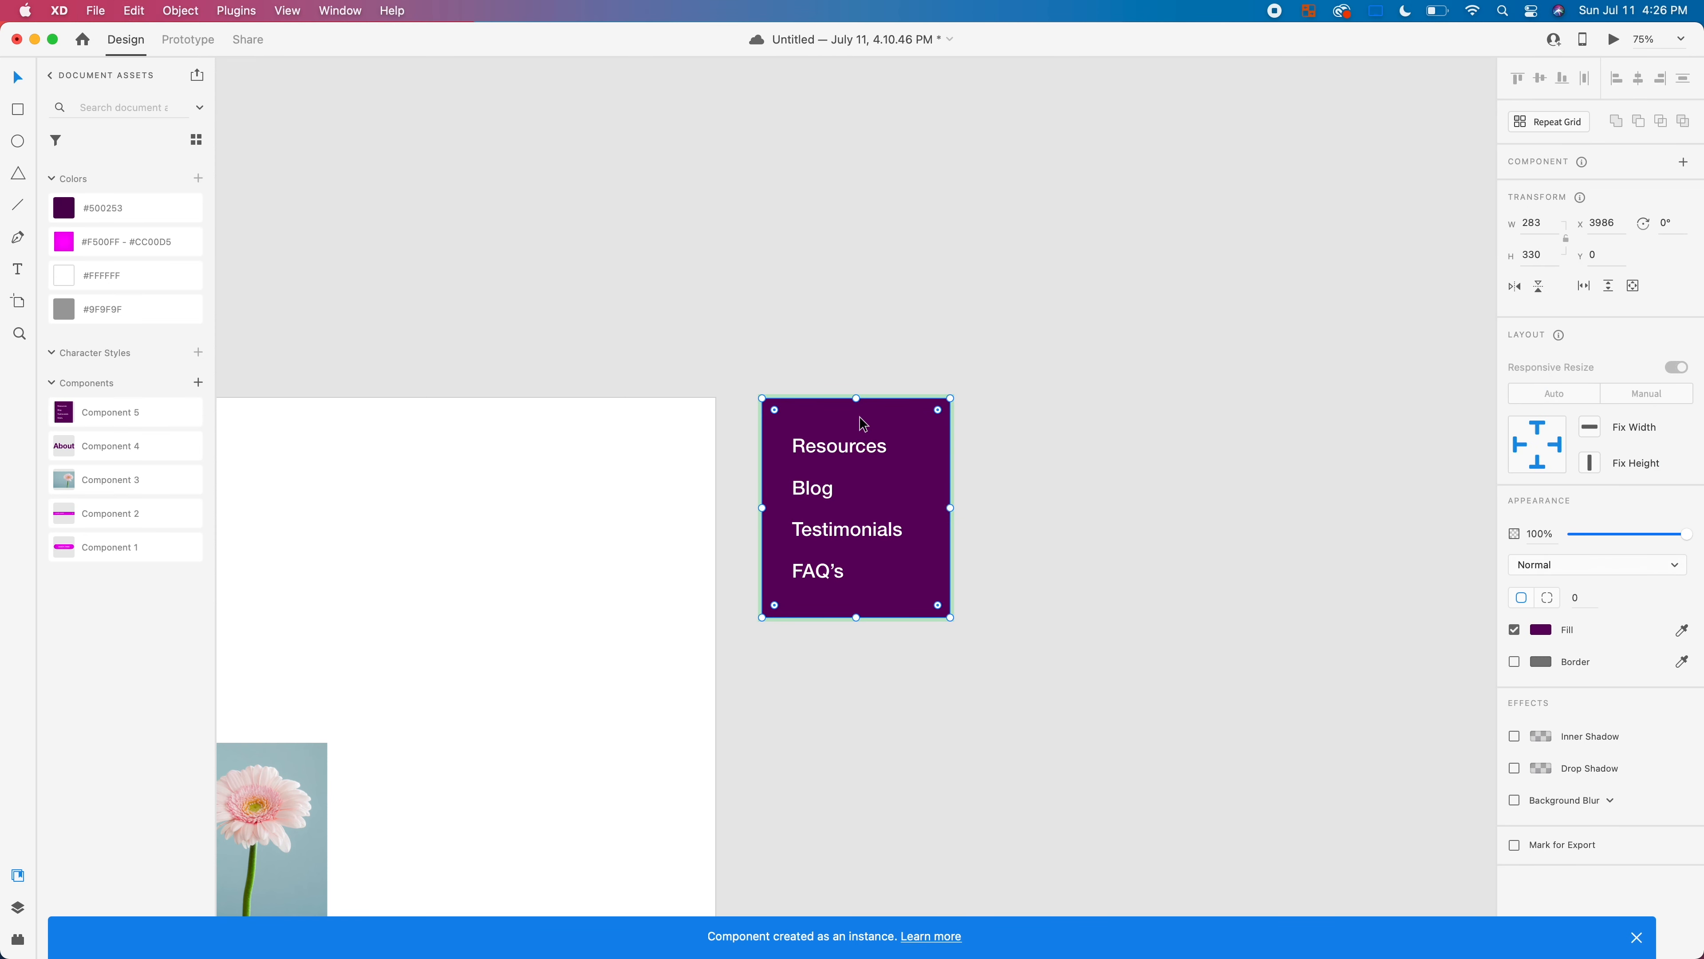
{"action": "left_click", "coordinate": [156, 249]}
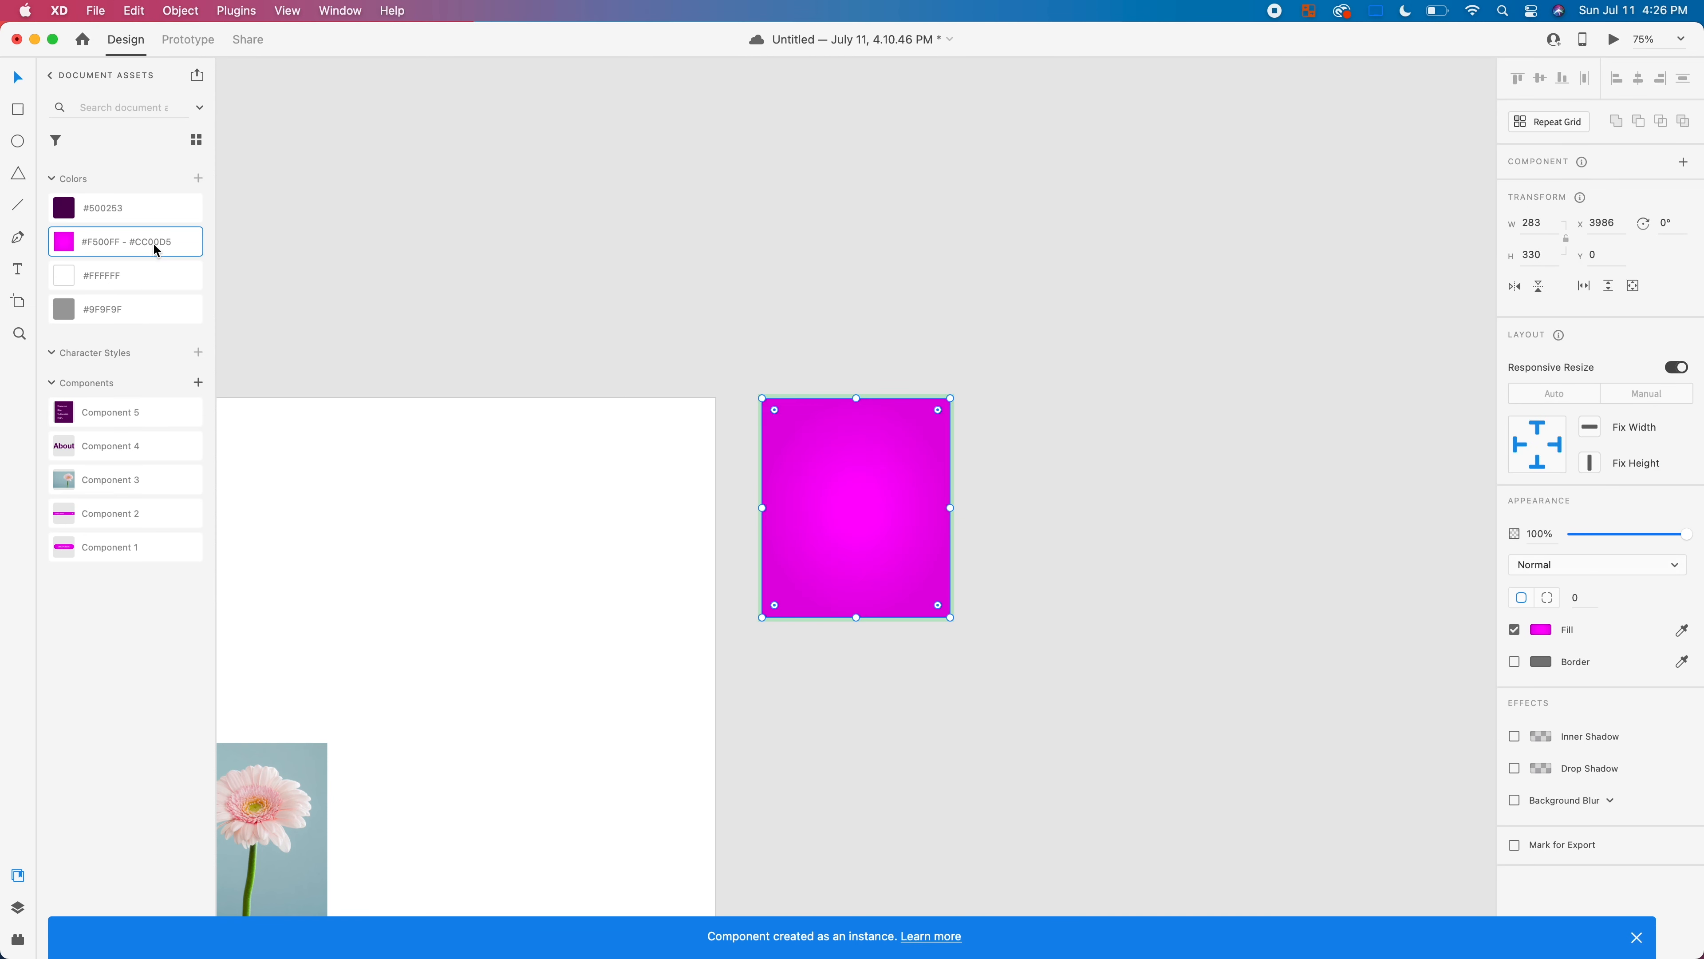
{"action": "left_click", "coordinate": [101, 214]}
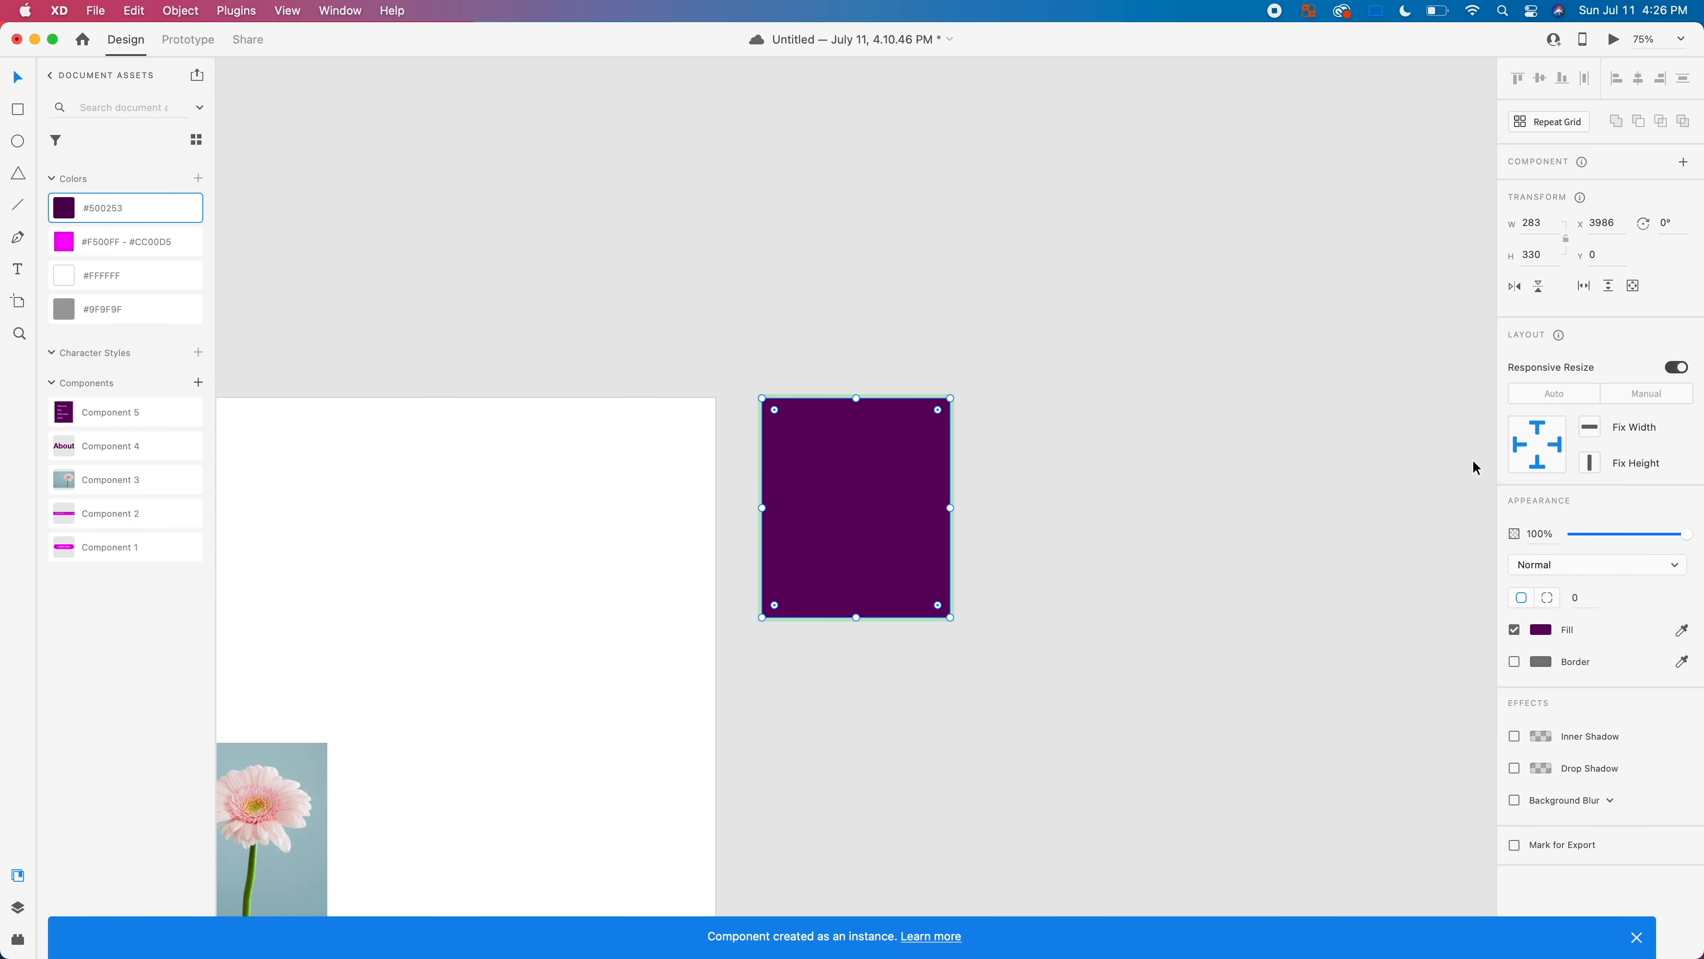
{"action": "left_click", "coordinate": [1542, 630]}
{"action": "left_click_drag", "start_coordinate": [1425, 563], "coordinate": [1336, 528]}
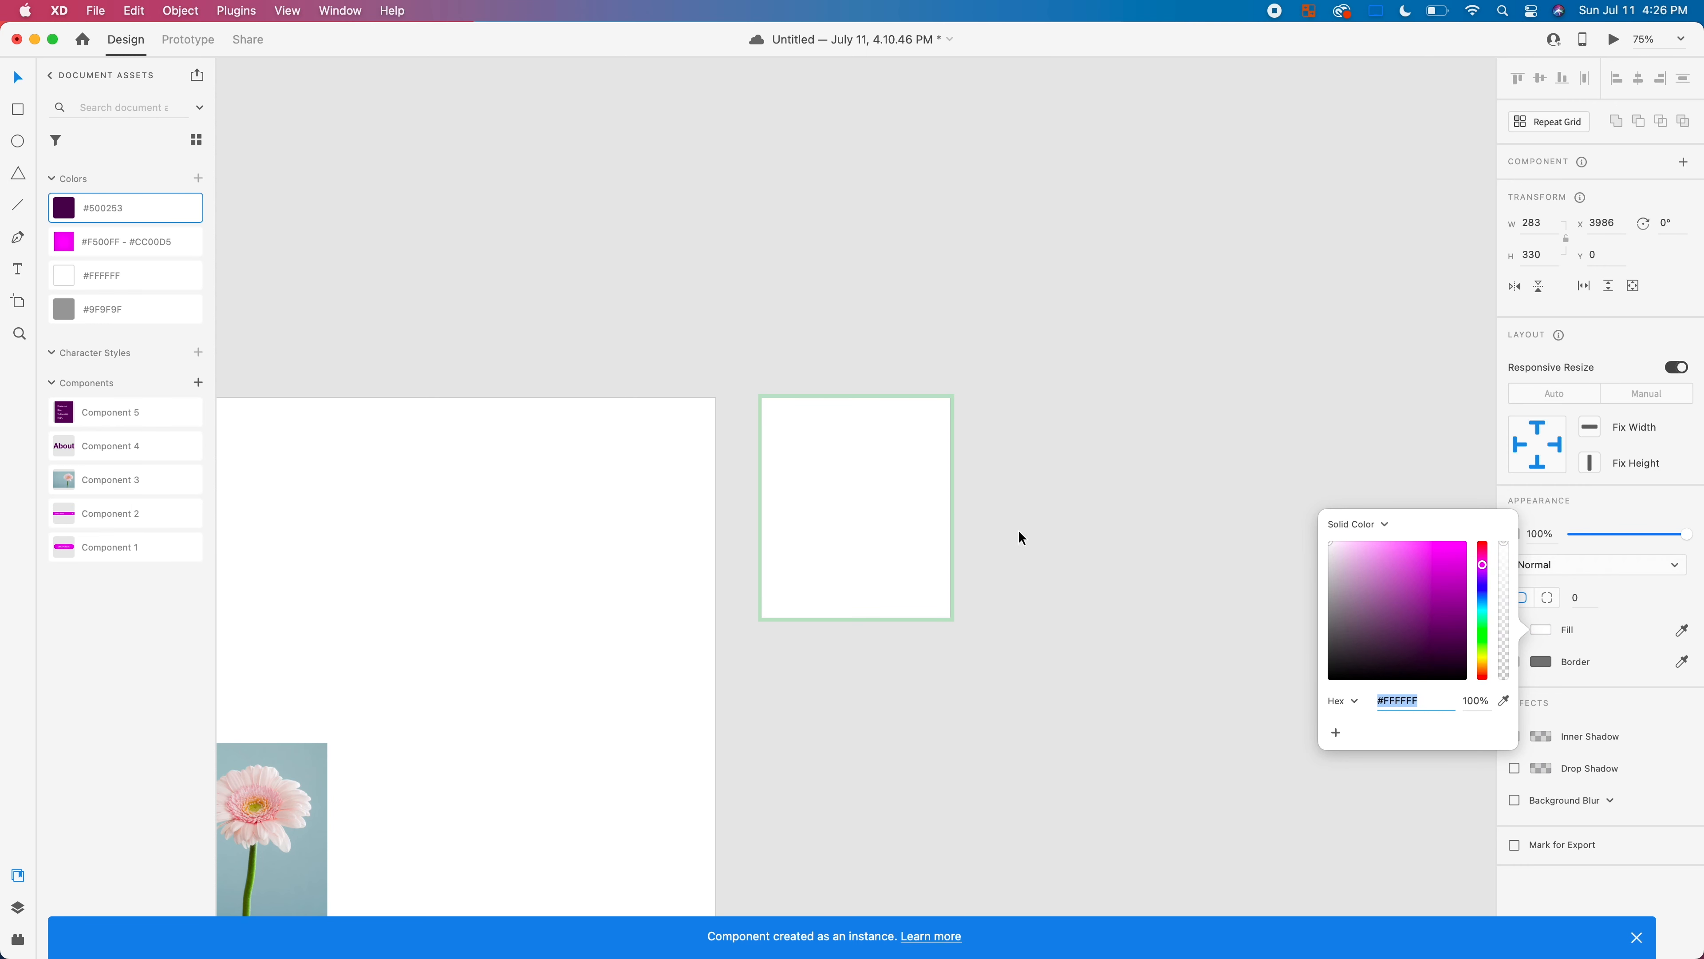
{"action": "left_click", "coordinate": [822, 466]}
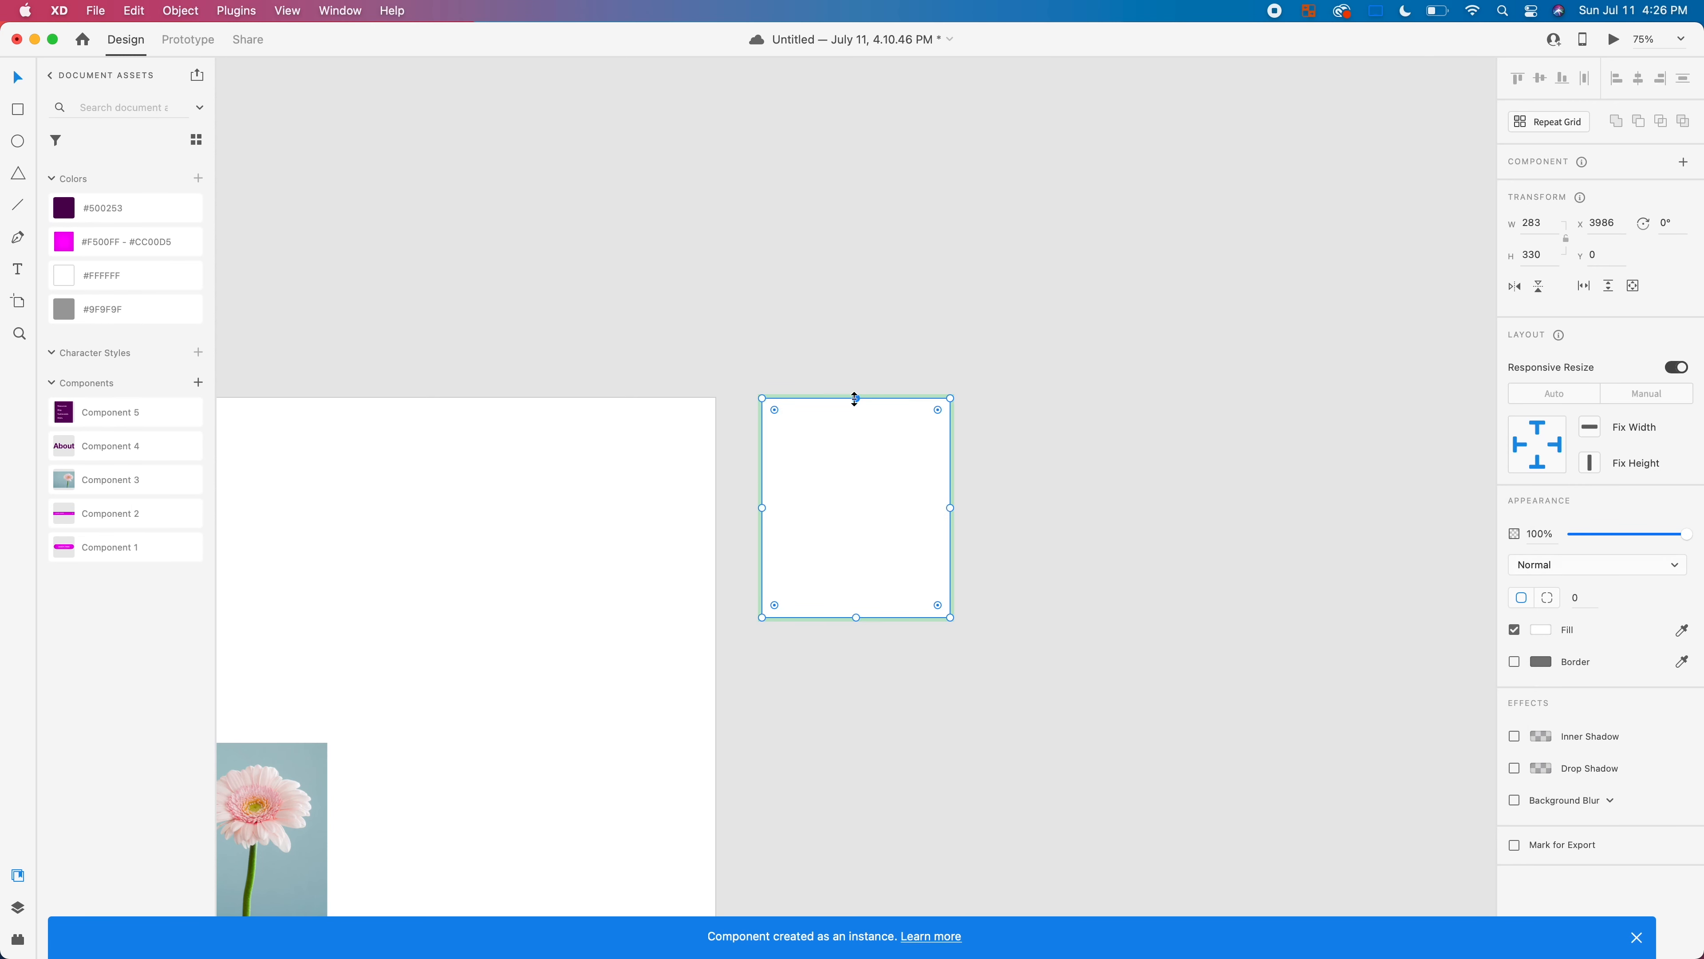
Step: Shrink the white rectangle to a full-width strip about 61 high at Y 38, covering the Resources row
{"action": "left_click_drag", "start_coordinate": [855, 399], "coordinate": [886, 423]}
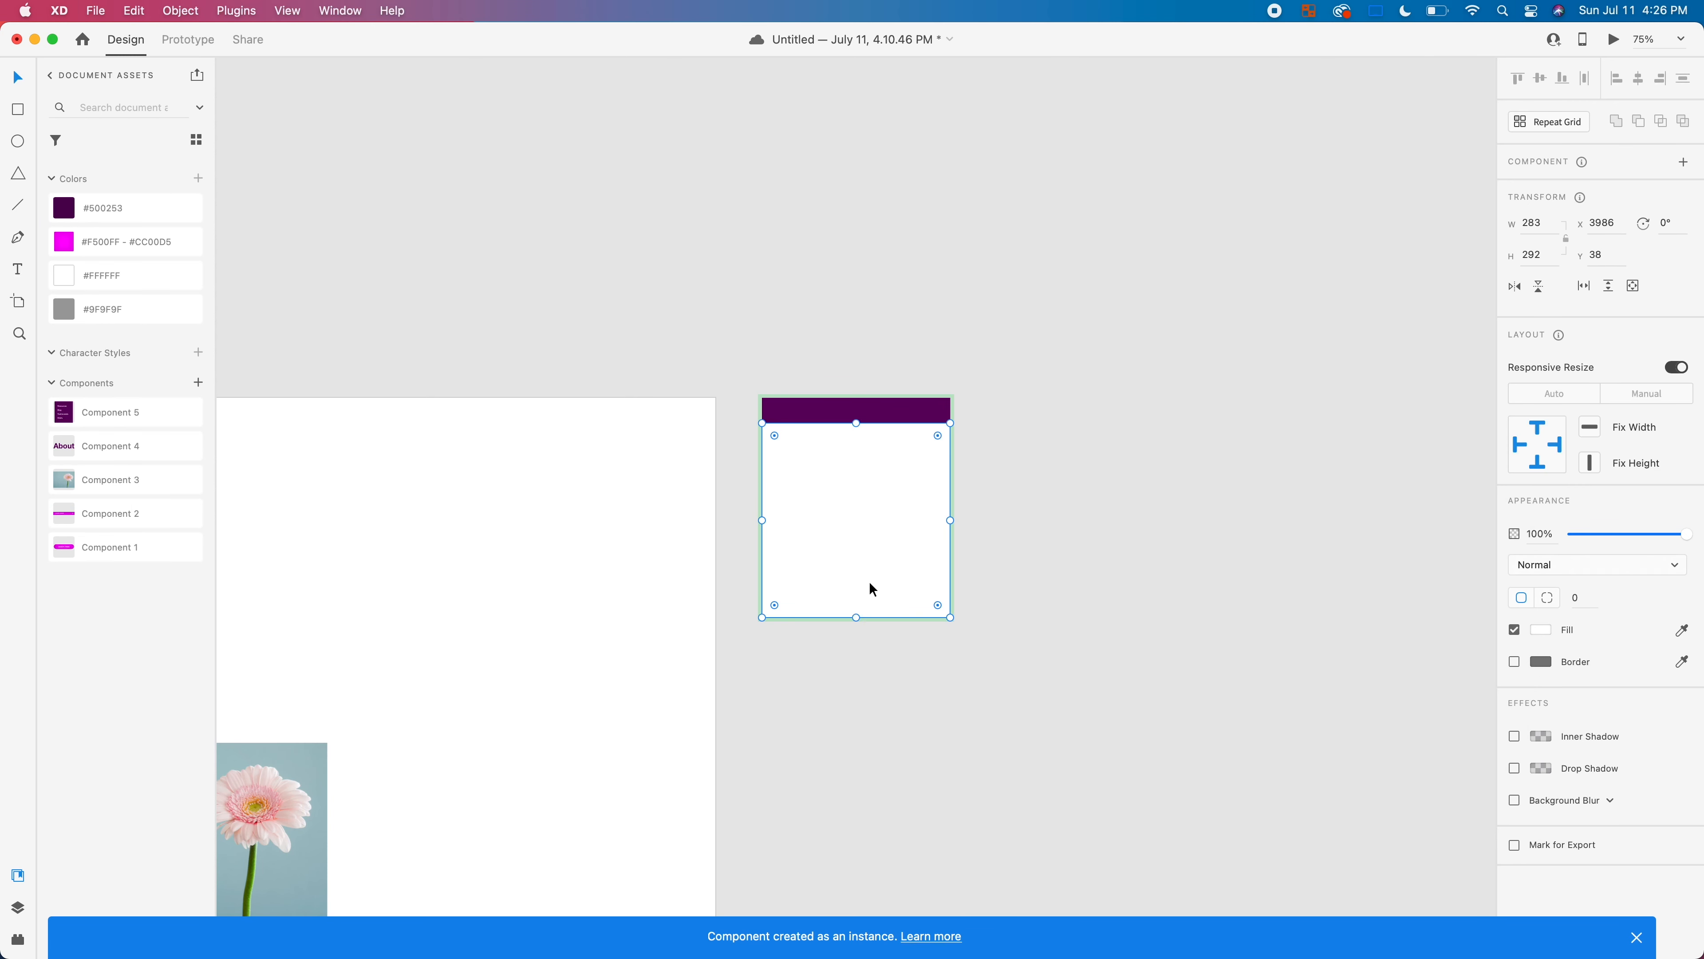
{"action": "left_click_drag", "start_coordinate": [857, 601], "coordinate": [889, 463]}
{"action": "left_click", "coordinate": [879, 403]}
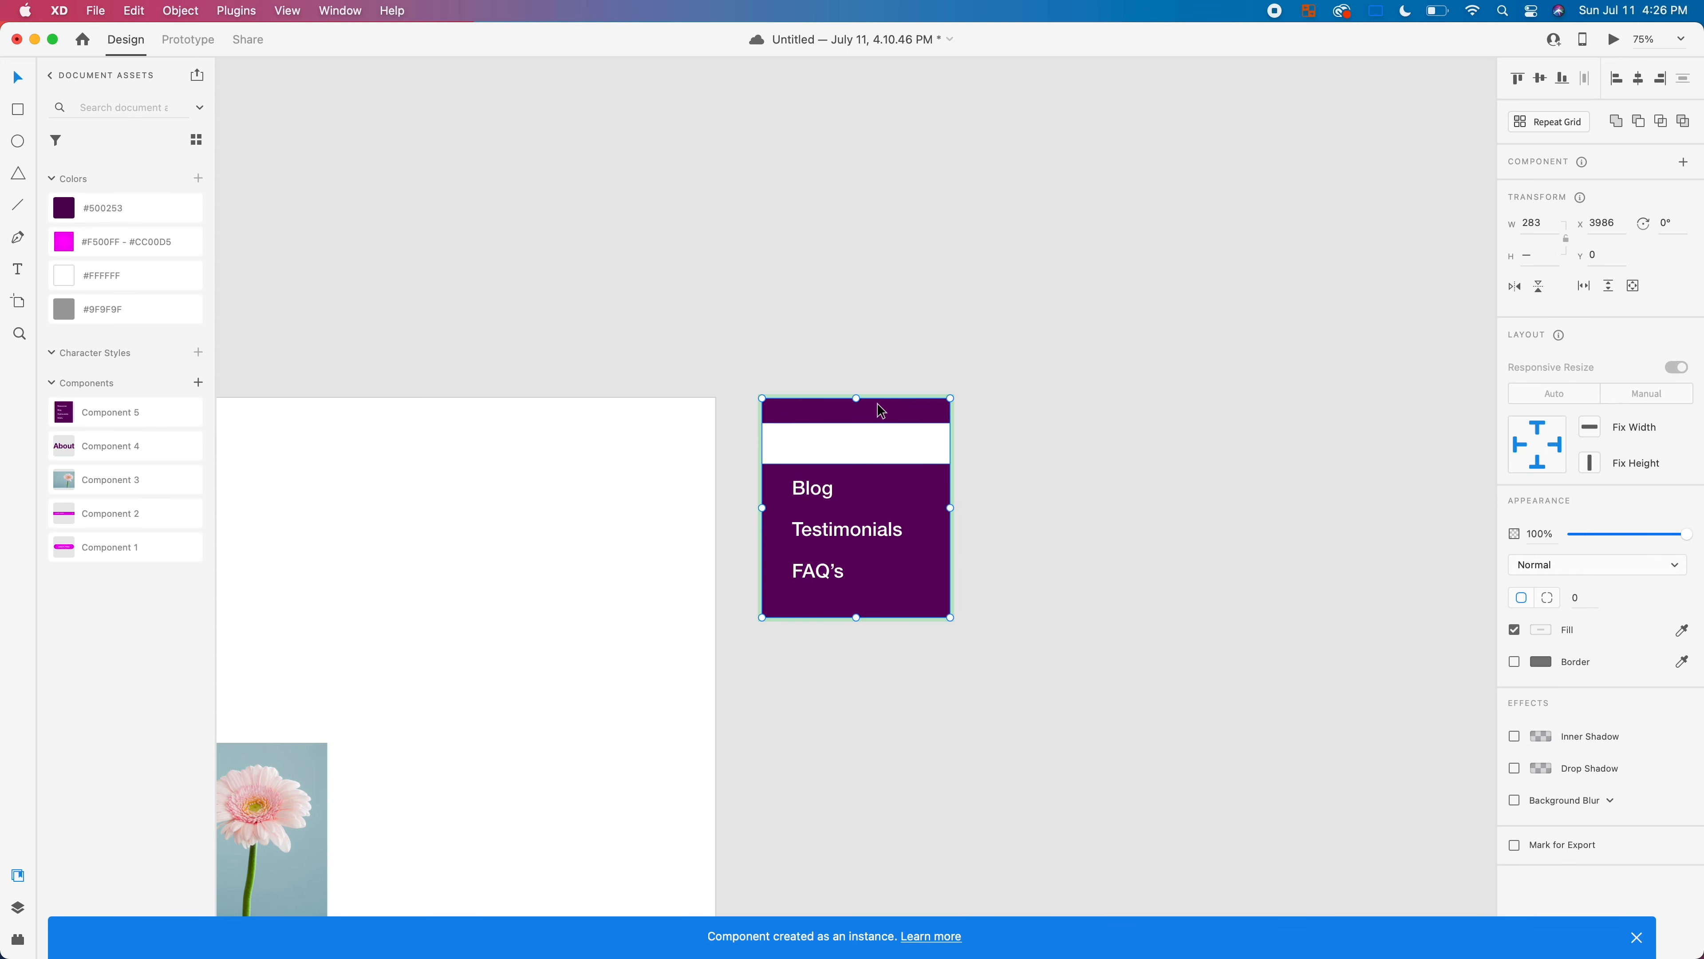
{"action": "right_click", "coordinate": [879, 403]}
{"action": "left_click", "coordinate": [932, 775]}
{"action": "left_click", "coordinate": [953, 474]}
{"action": "left_click", "coordinate": [891, 445]}
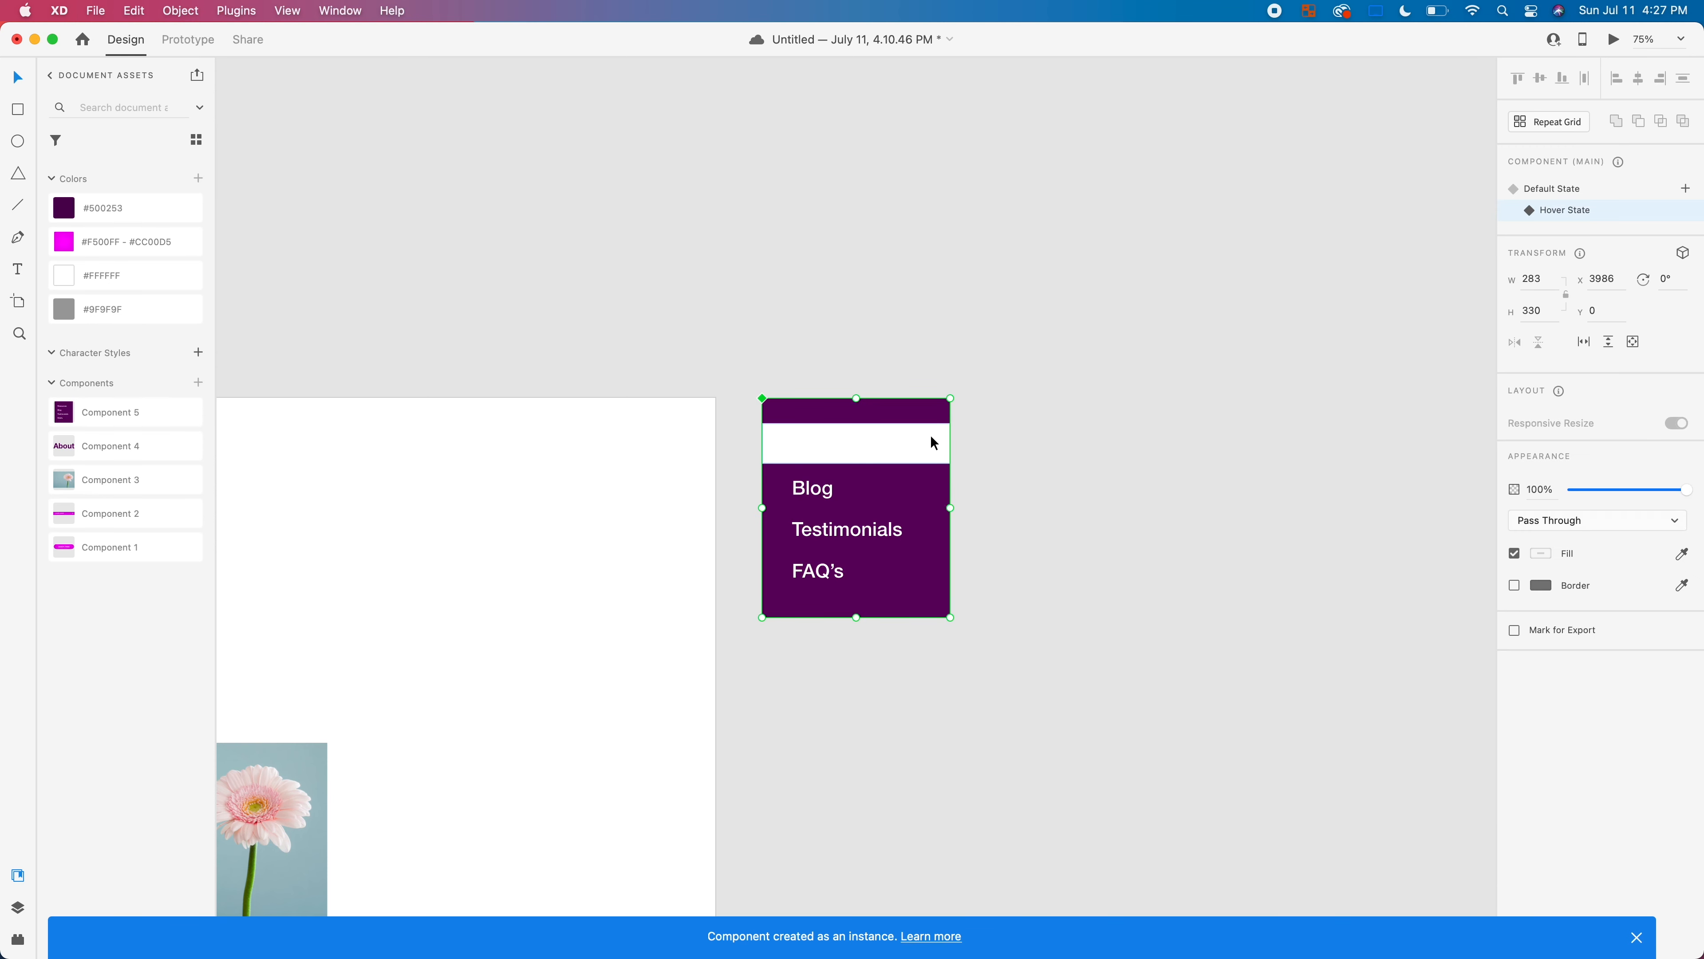
Step: Set the white strip's opacity to 33% and trim its upper edge to a height of 56 at Y 43
{"action": "double_click", "coordinate": [913, 438]}
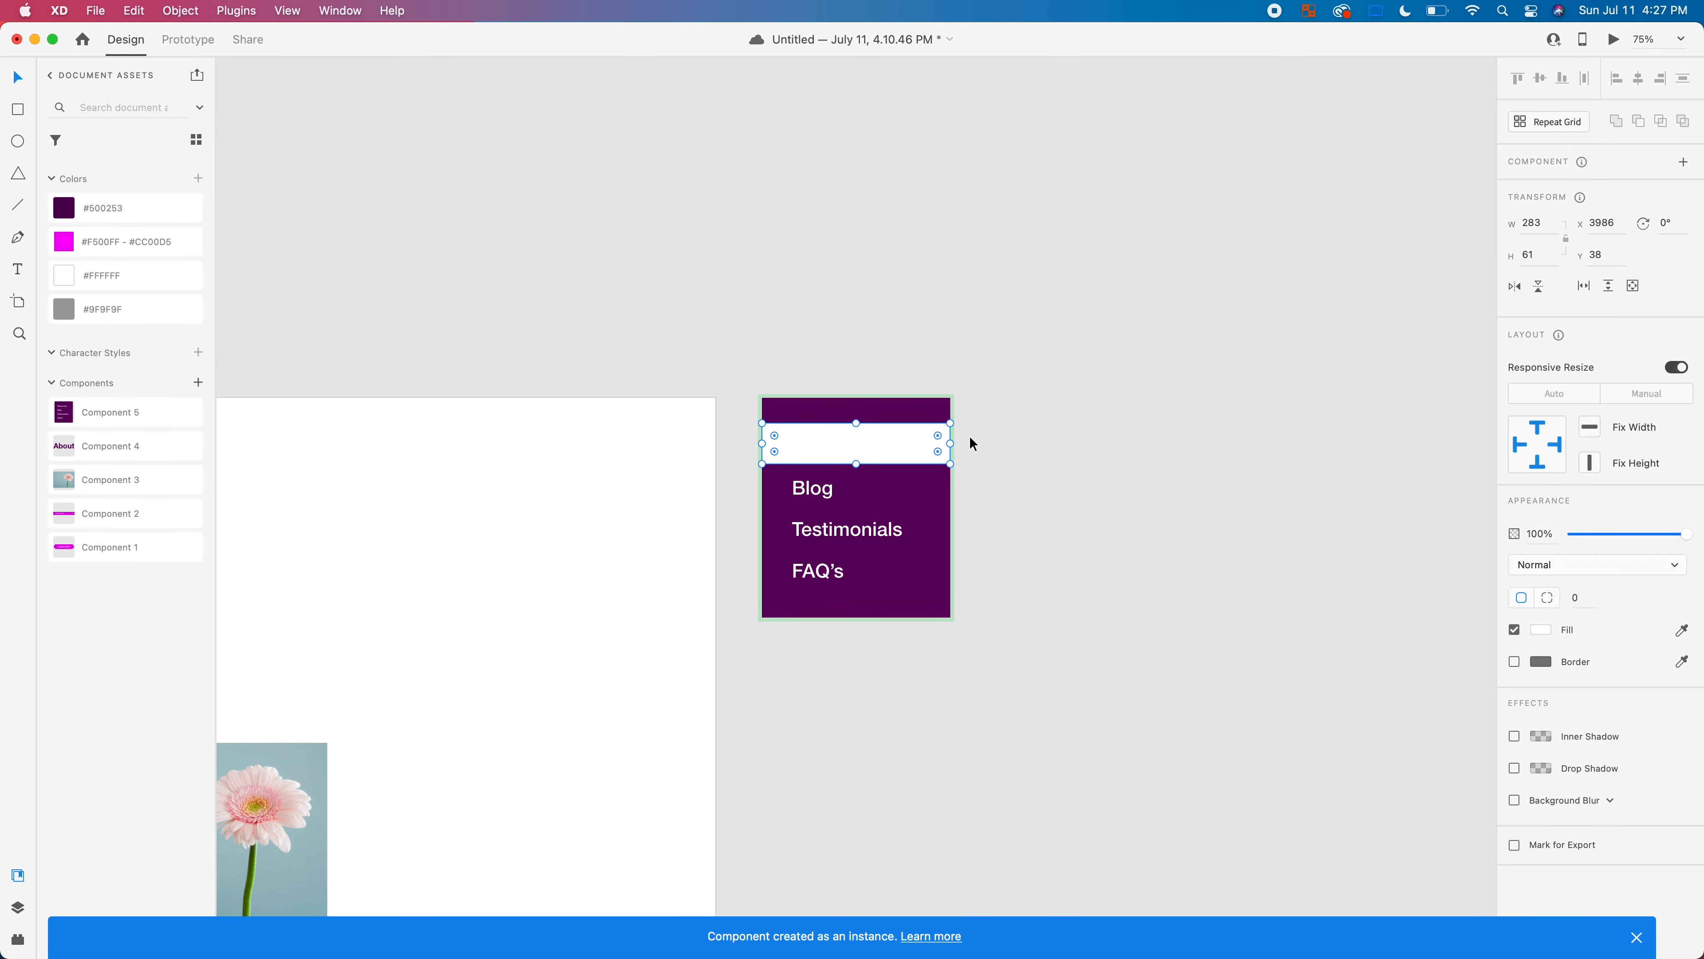
{"action": "left_click_drag", "start_coordinate": [1644, 535], "coordinate": [1610, 537]}
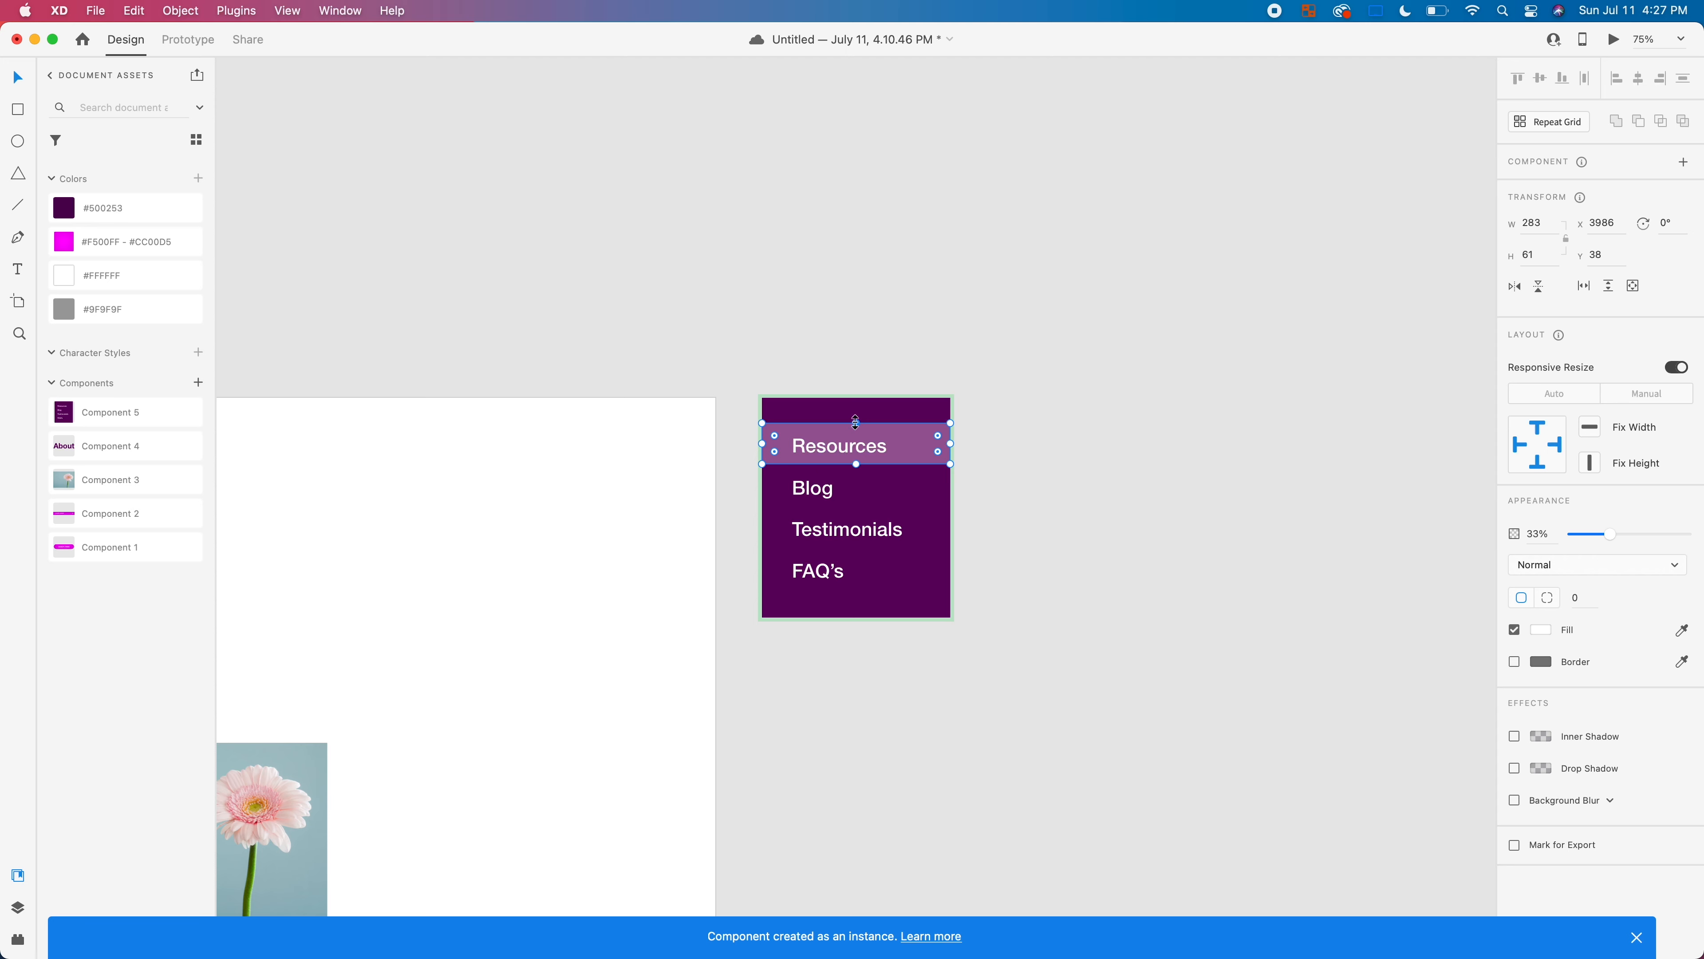
{"action": "left_click_drag", "start_coordinate": [856, 422], "coordinate": [853, 427]}
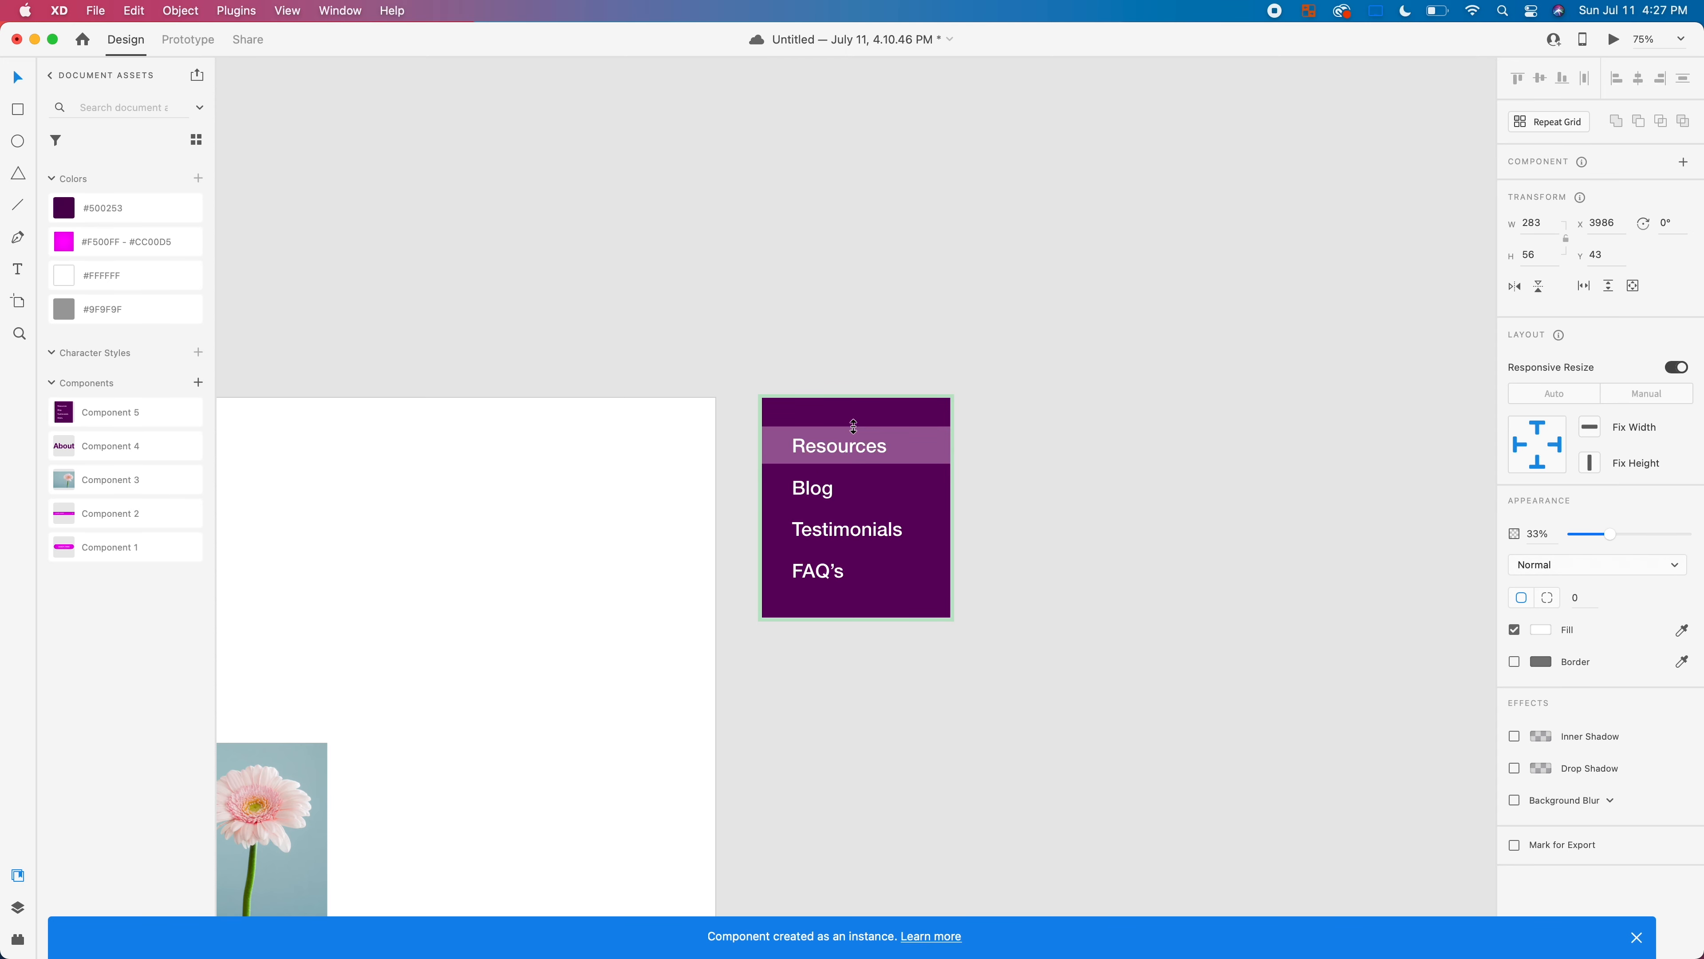
{"action": "left_click", "coordinate": [1219, 486]}
Step: Switch the dropdown menu's main component and the About component back to their Default State
{"action": "left_click_drag", "start_coordinate": [736, 525], "coordinate": [1307, 504]}
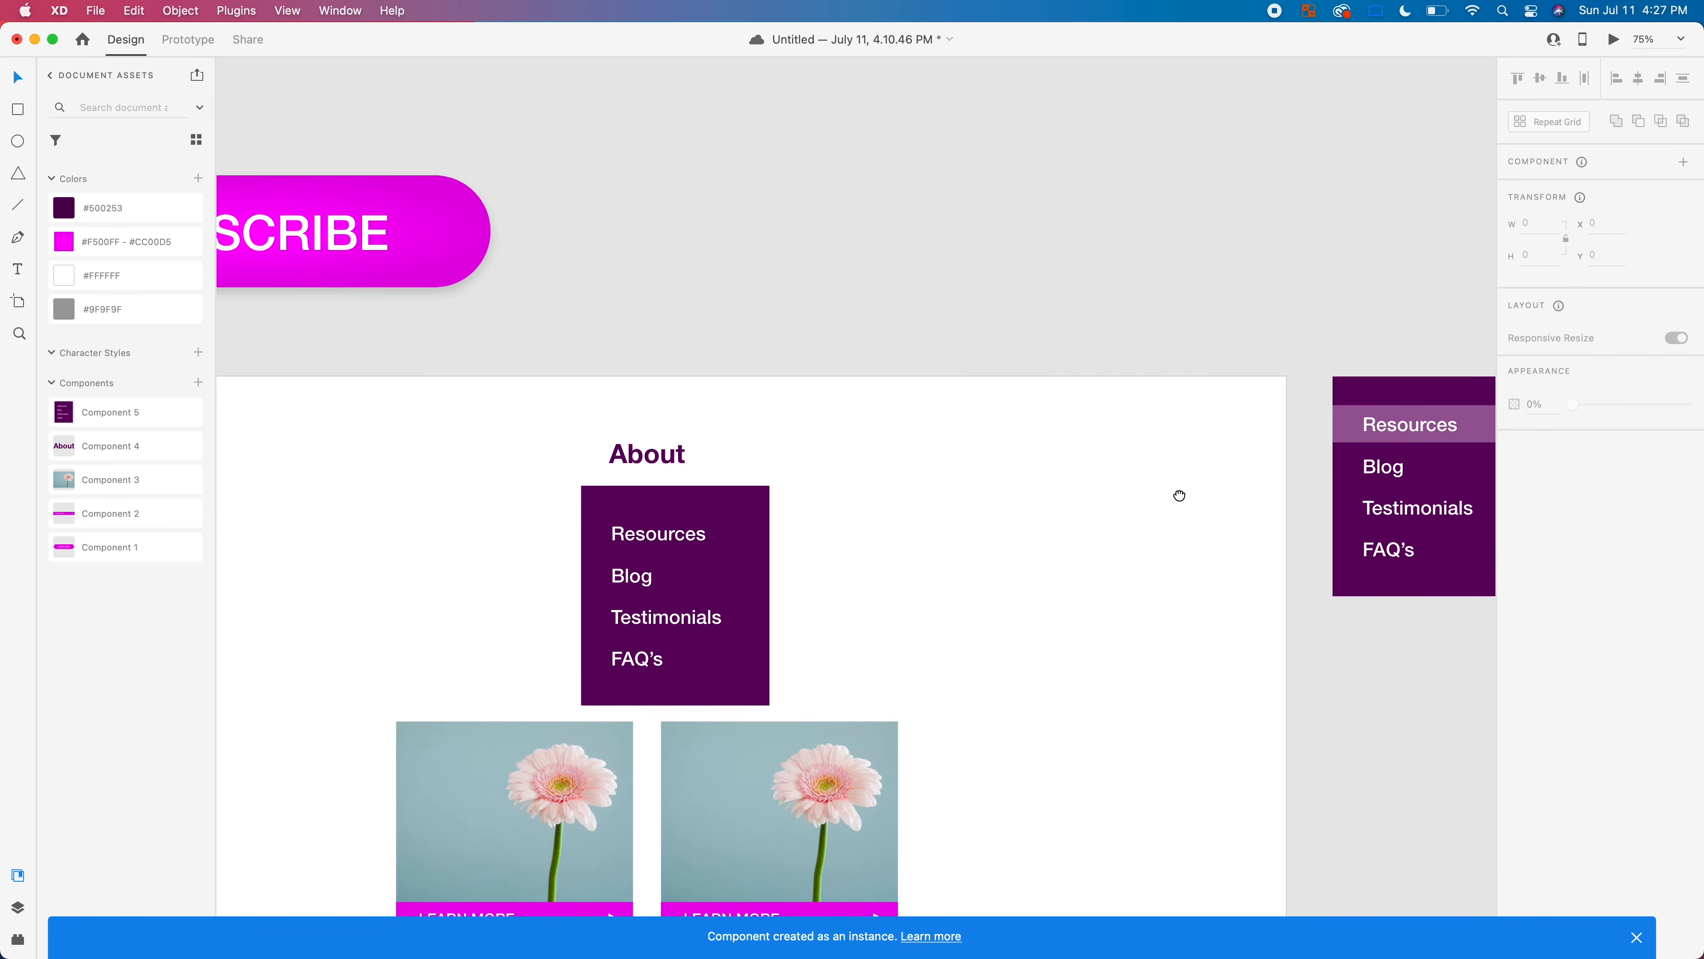
{"action": "left_click_drag", "start_coordinate": [1180, 495], "coordinate": [873, 481]}
{"action": "left_click", "coordinate": [1100, 473]}
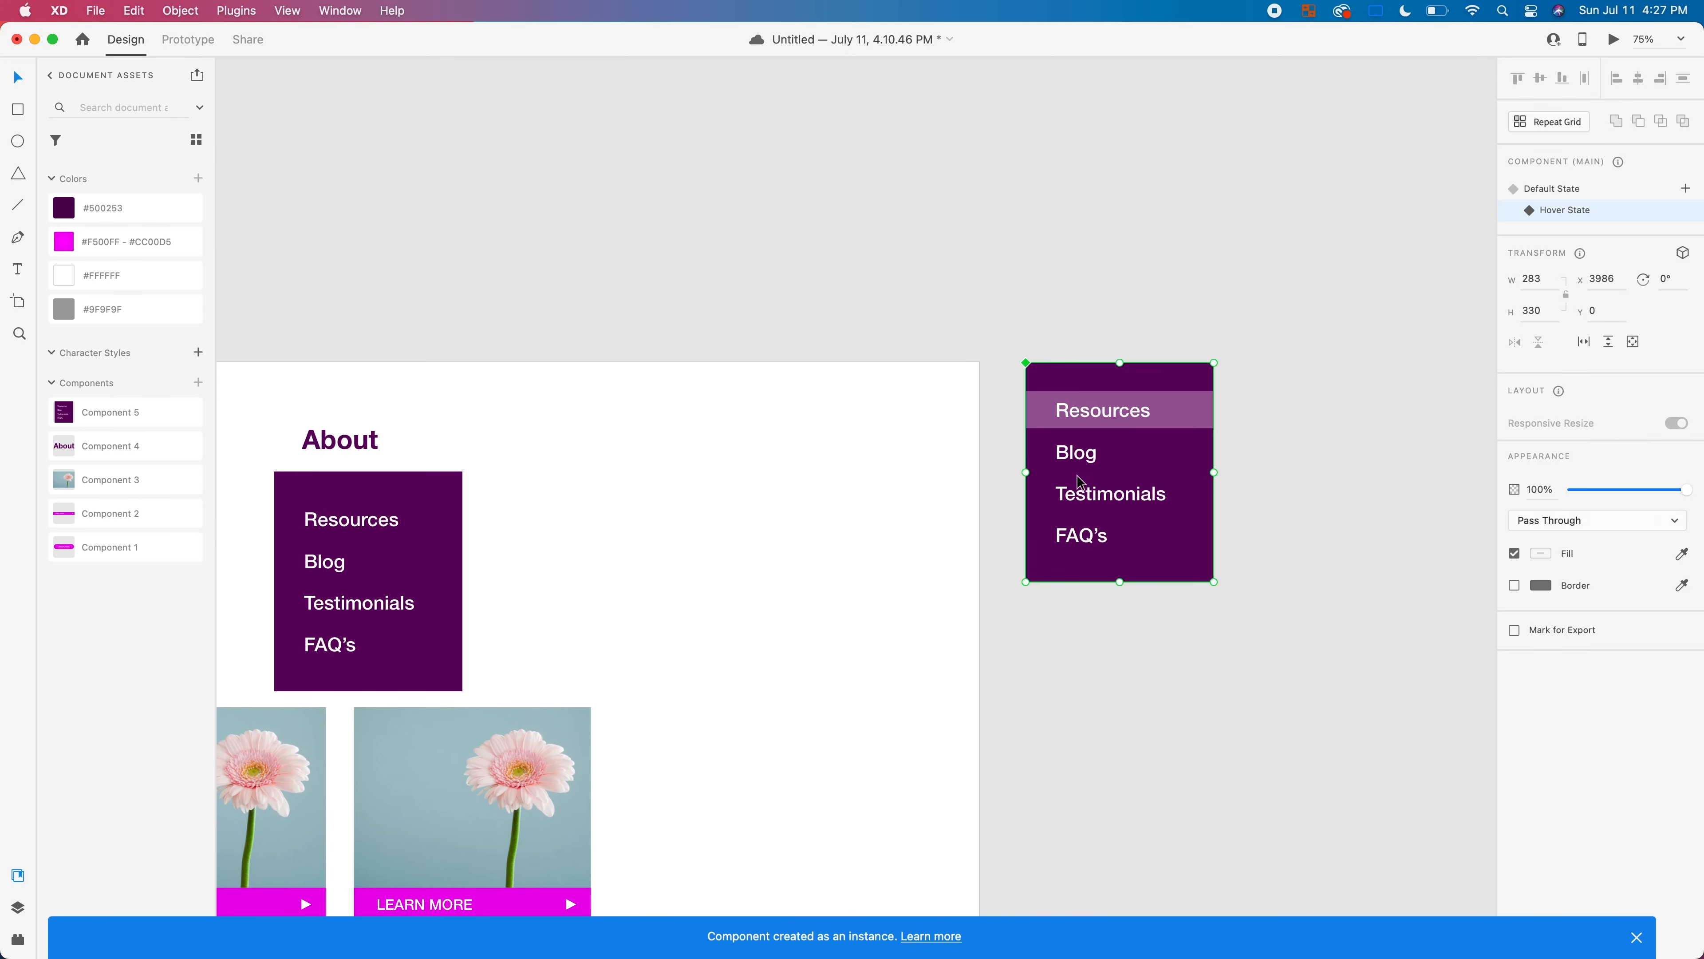
{"action": "left_click", "coordinate": [1597, 187]}
{"action": "left_click", "coordinate": [865, 312]}
{"action": "left_click", "coordinate": [365, 443]}
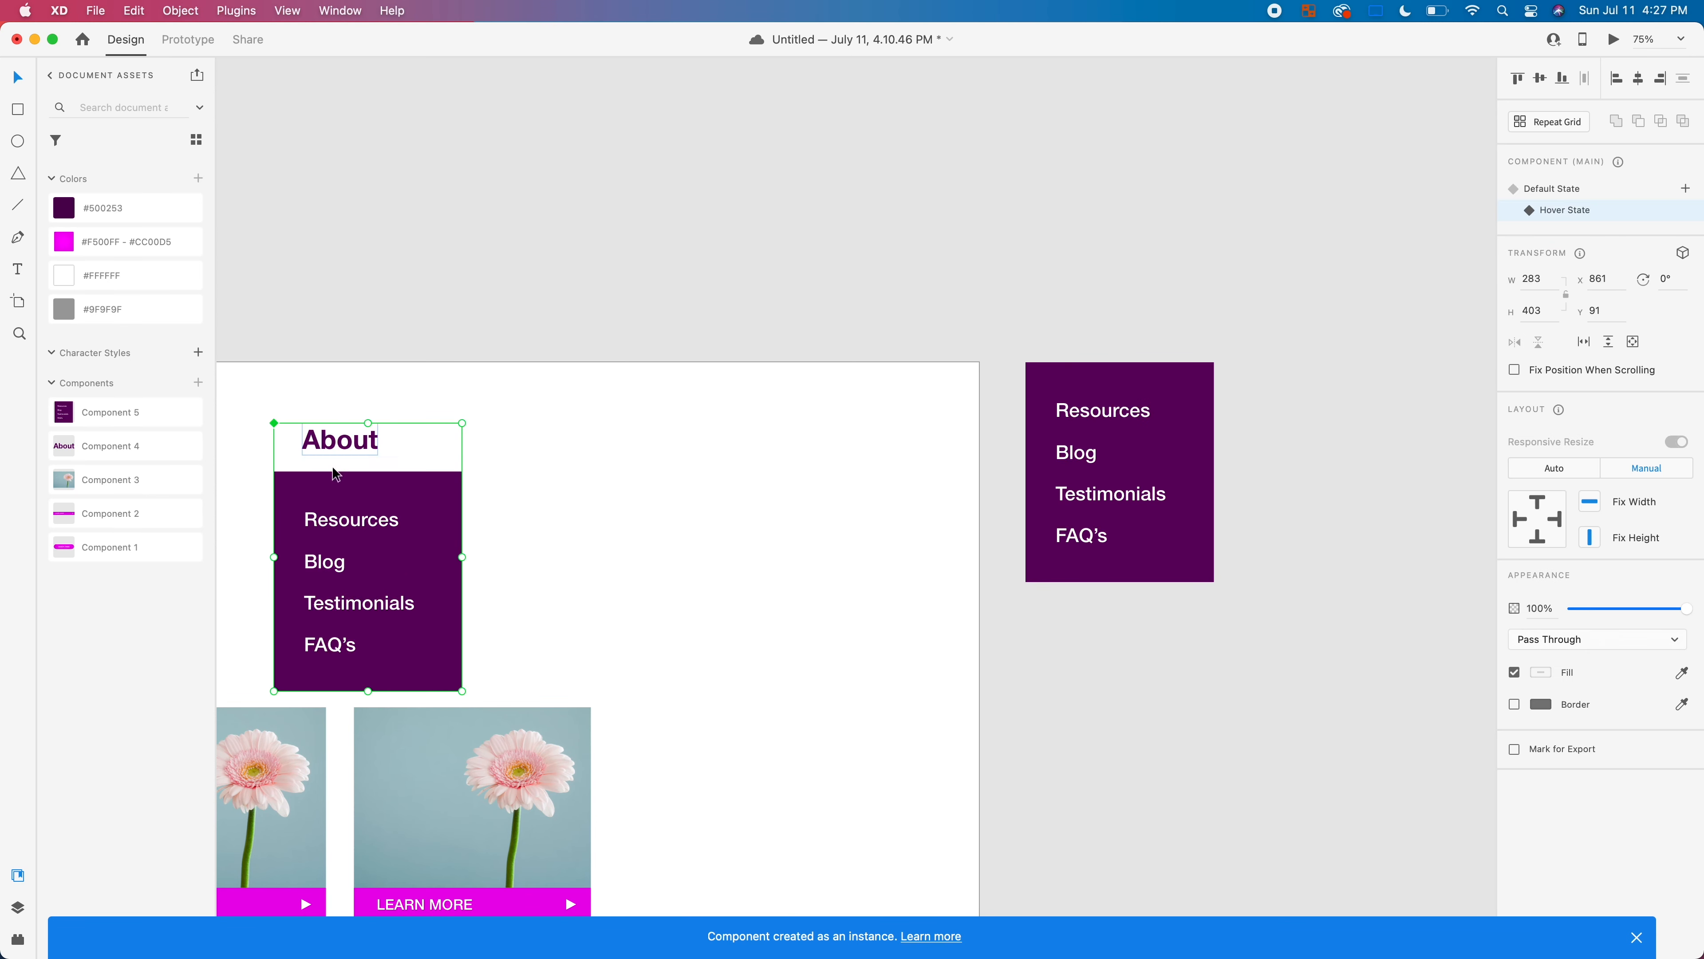
{"action": "left_click", "coordinate": [1637, 193]}
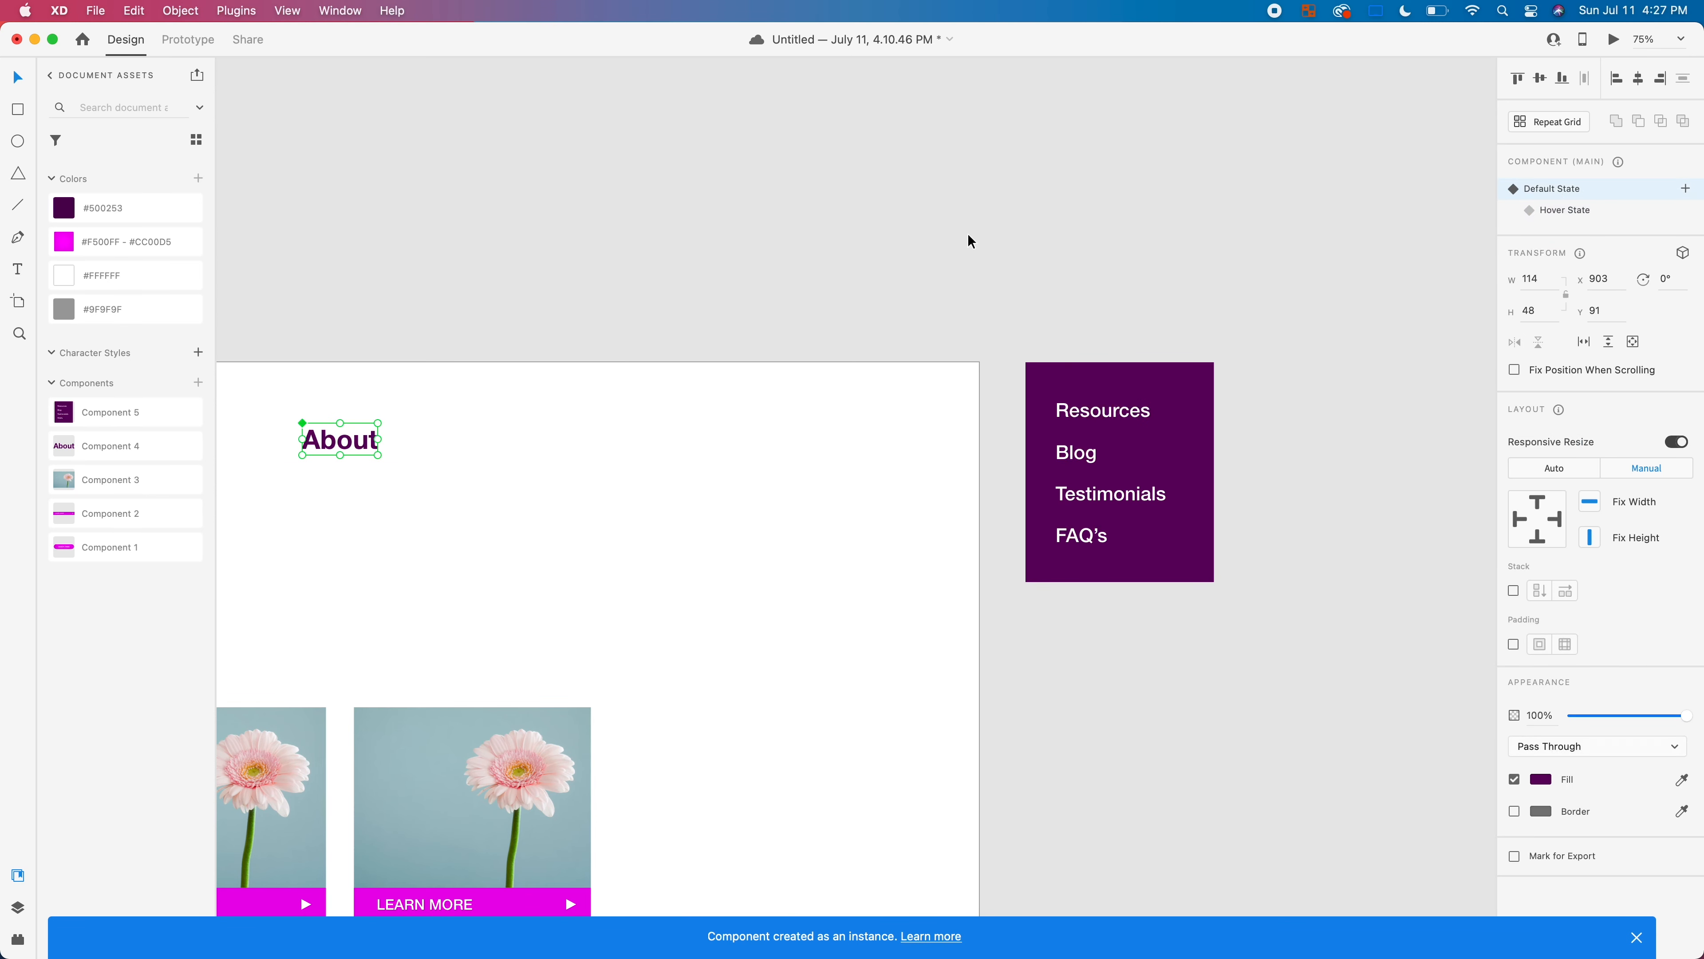
{"action": "left_click", "coordinate": [504, 475]}
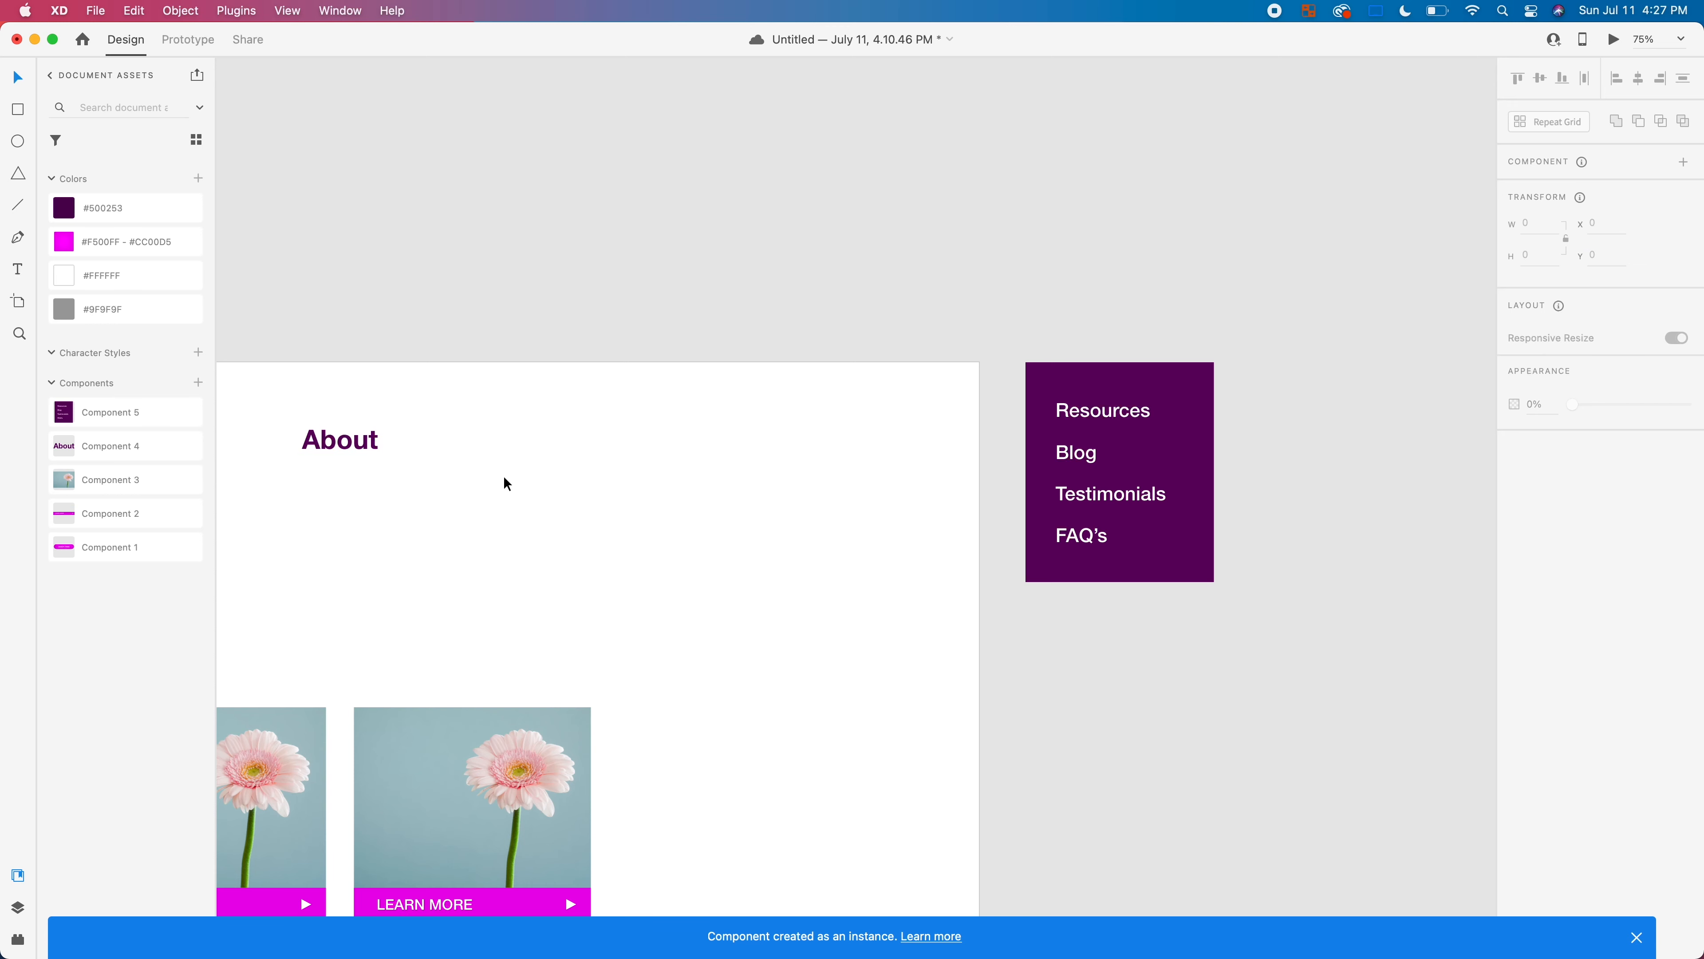
Step: Preview the Web 1920 – 2 artboard full-size and test the About label's dropdown and its menu hover effect
{"action": "left_click", "coordinate": [1612, 39]}
{"action": "left_click_drag", "start_coordinate": [886, 71], "coordinate": [1008, 8]}
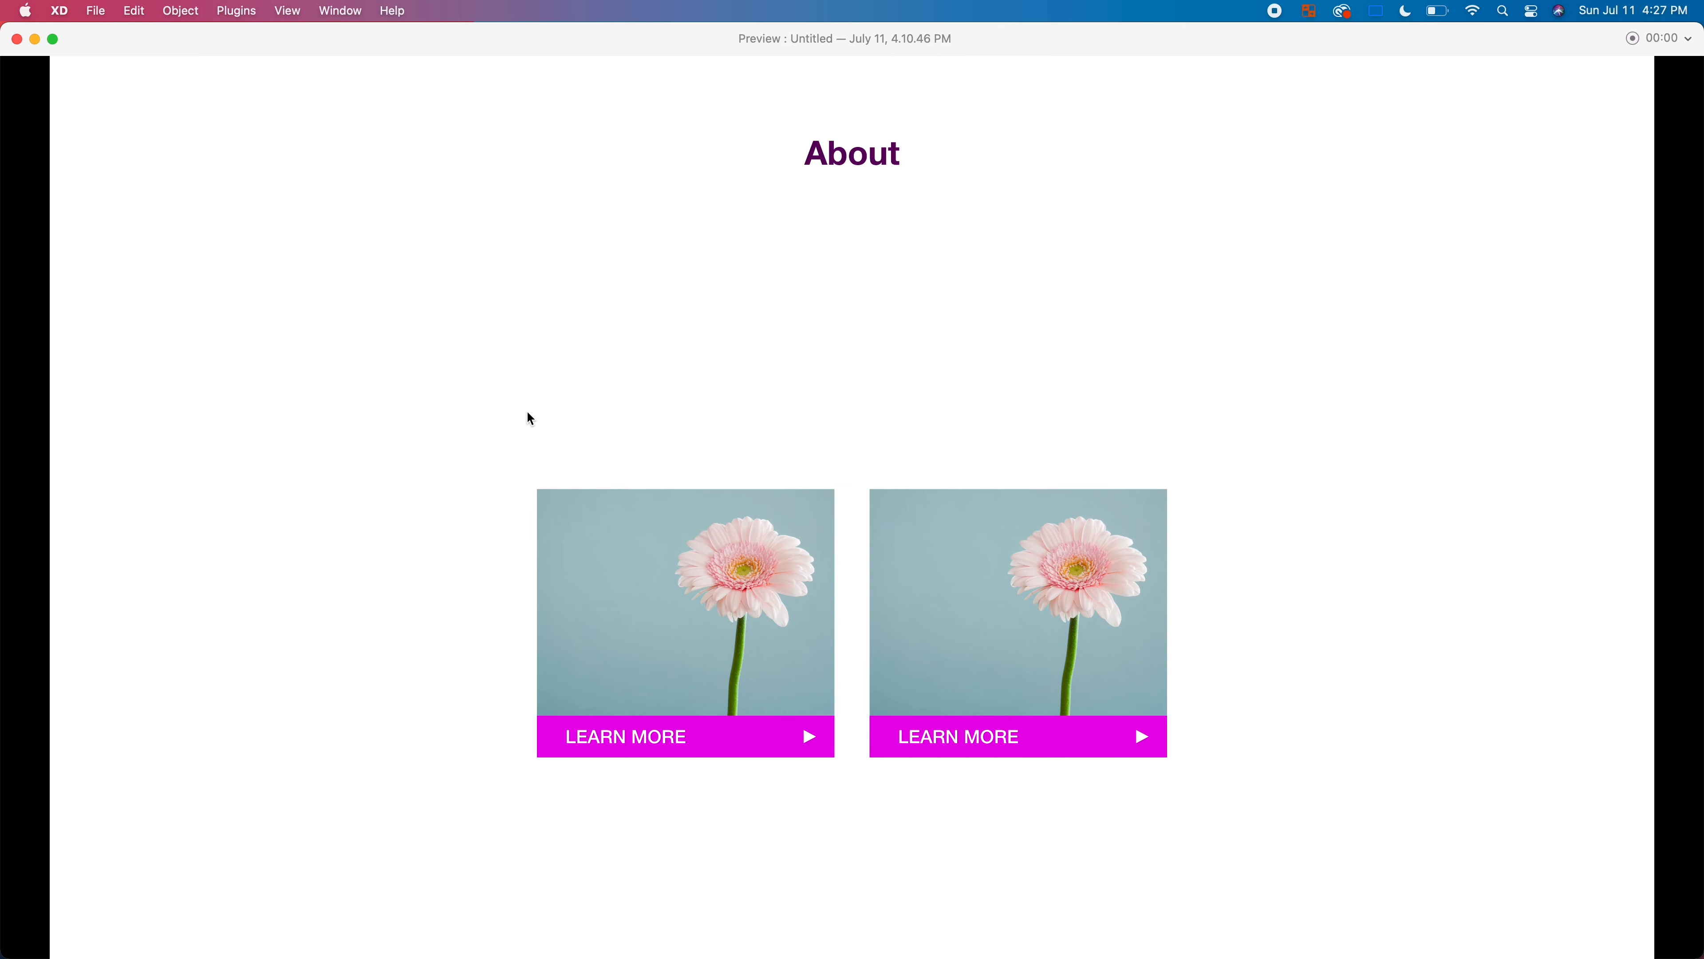
{"action": "mouse_move", "coordinate": [813, 182]}
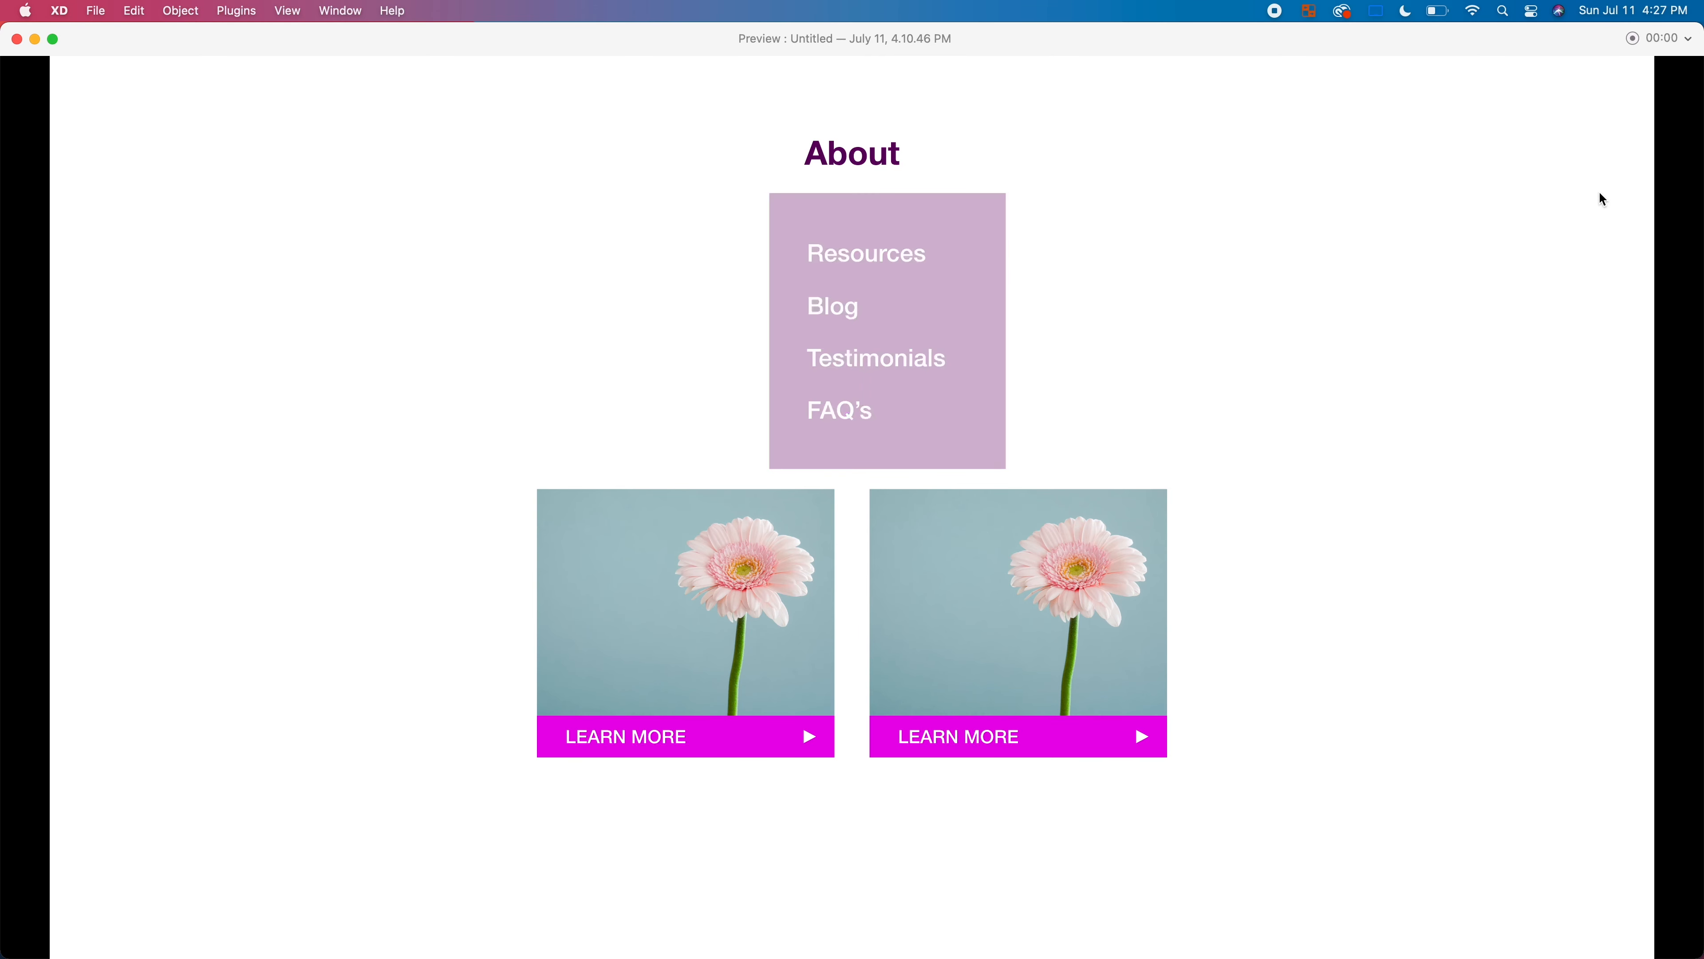
{"action": "mouse_move", "coordinate": [852, 154]}
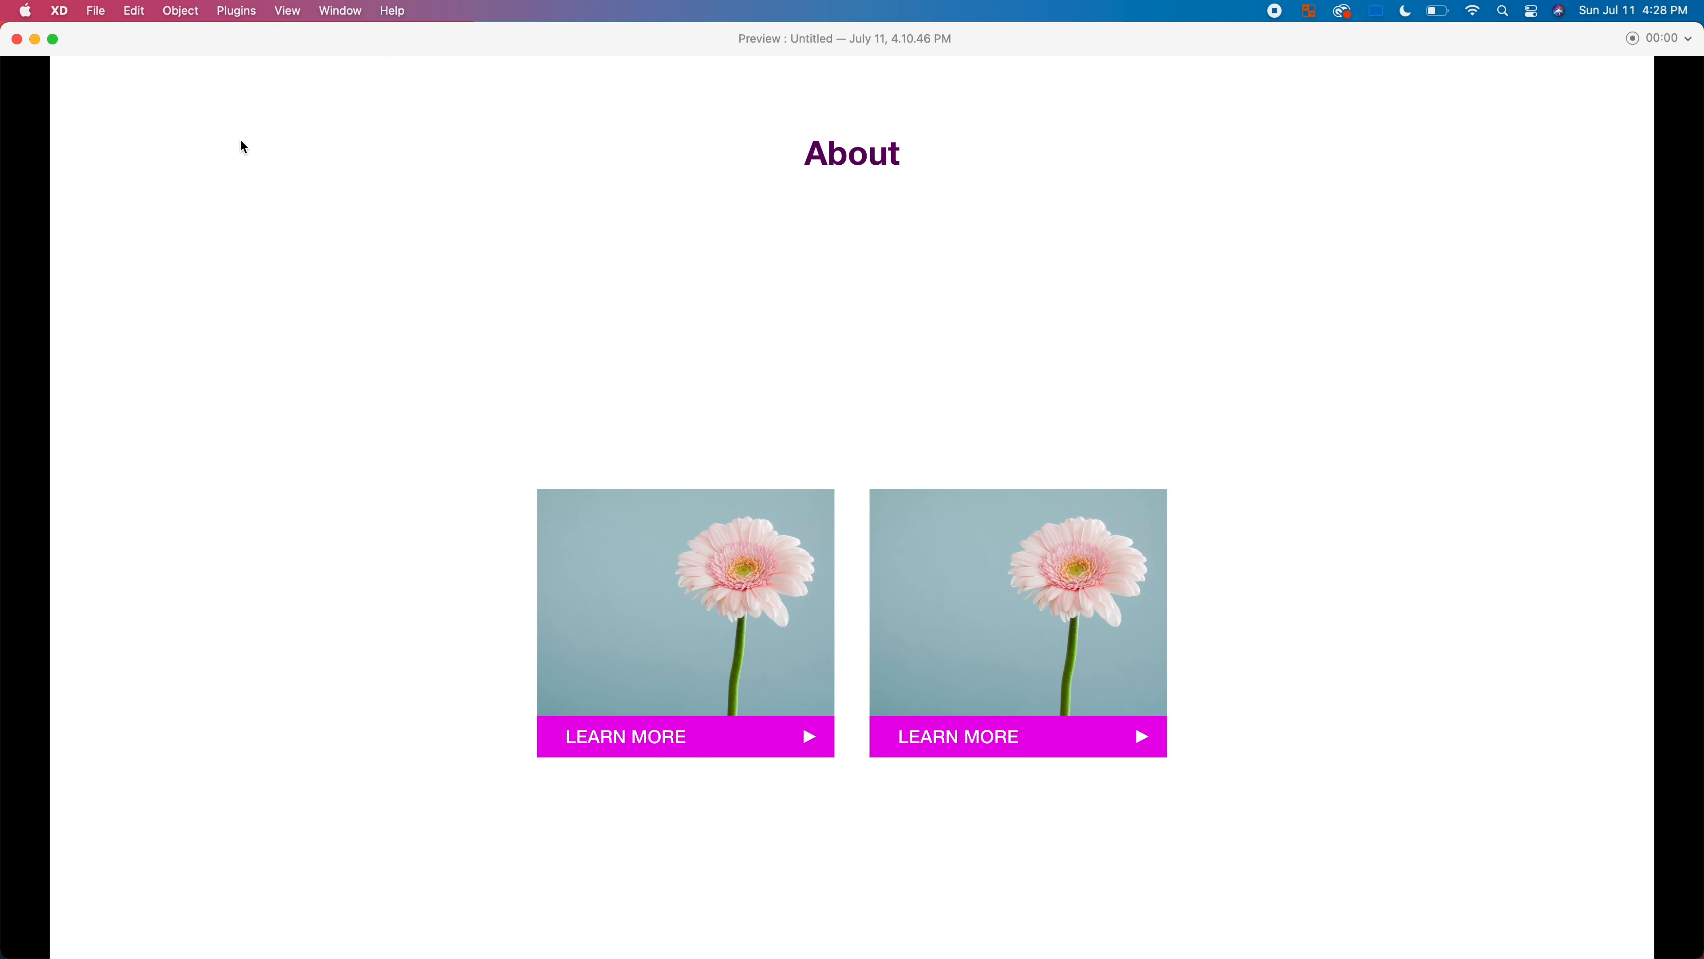
Step: Show the Web 1920 – 1 artboard with its photo placeholders in the preview and close the preview
{"action": "left_click", "coordinate": [582, 282]}
{"action": "left_click", "coordinate": [581, 278]}
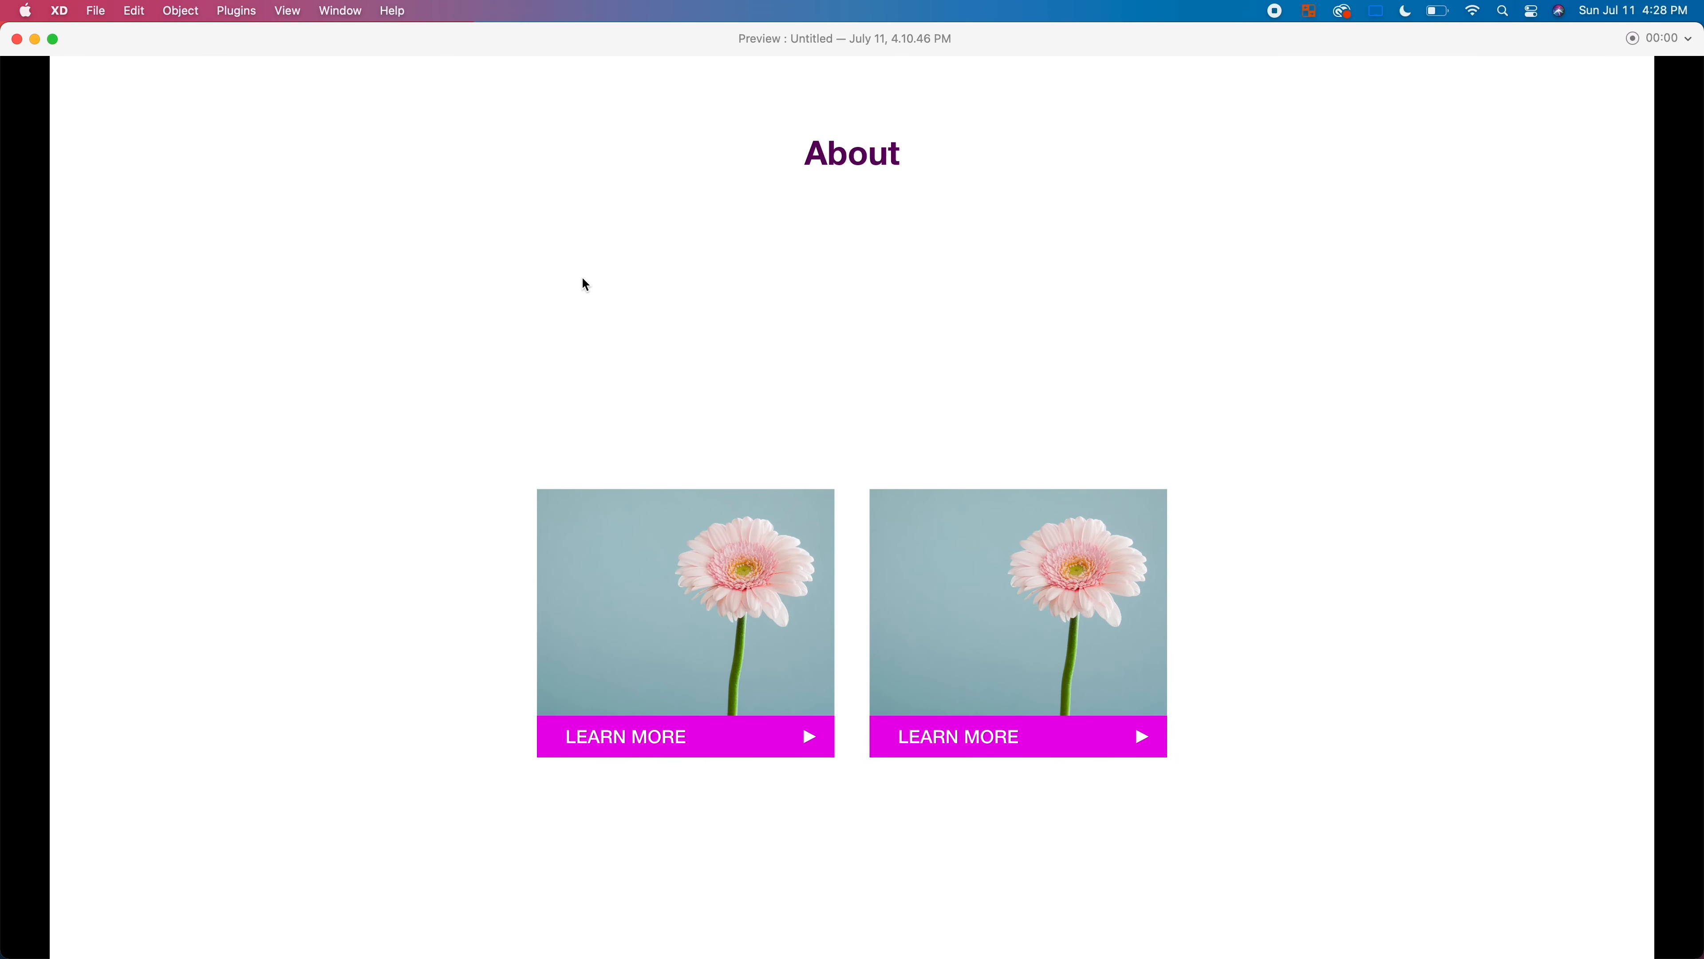
{"action": "left_click", "coordinate": [582, 278]}
{"action": "left_click", "coordinate": [584, 281]}
{"action": "left_click", "coordinate": [584, 281]}
{"action": "left_click", "coordinate": [584, 280]}
{"action": "left_click", "coordinate": [584, 280]}
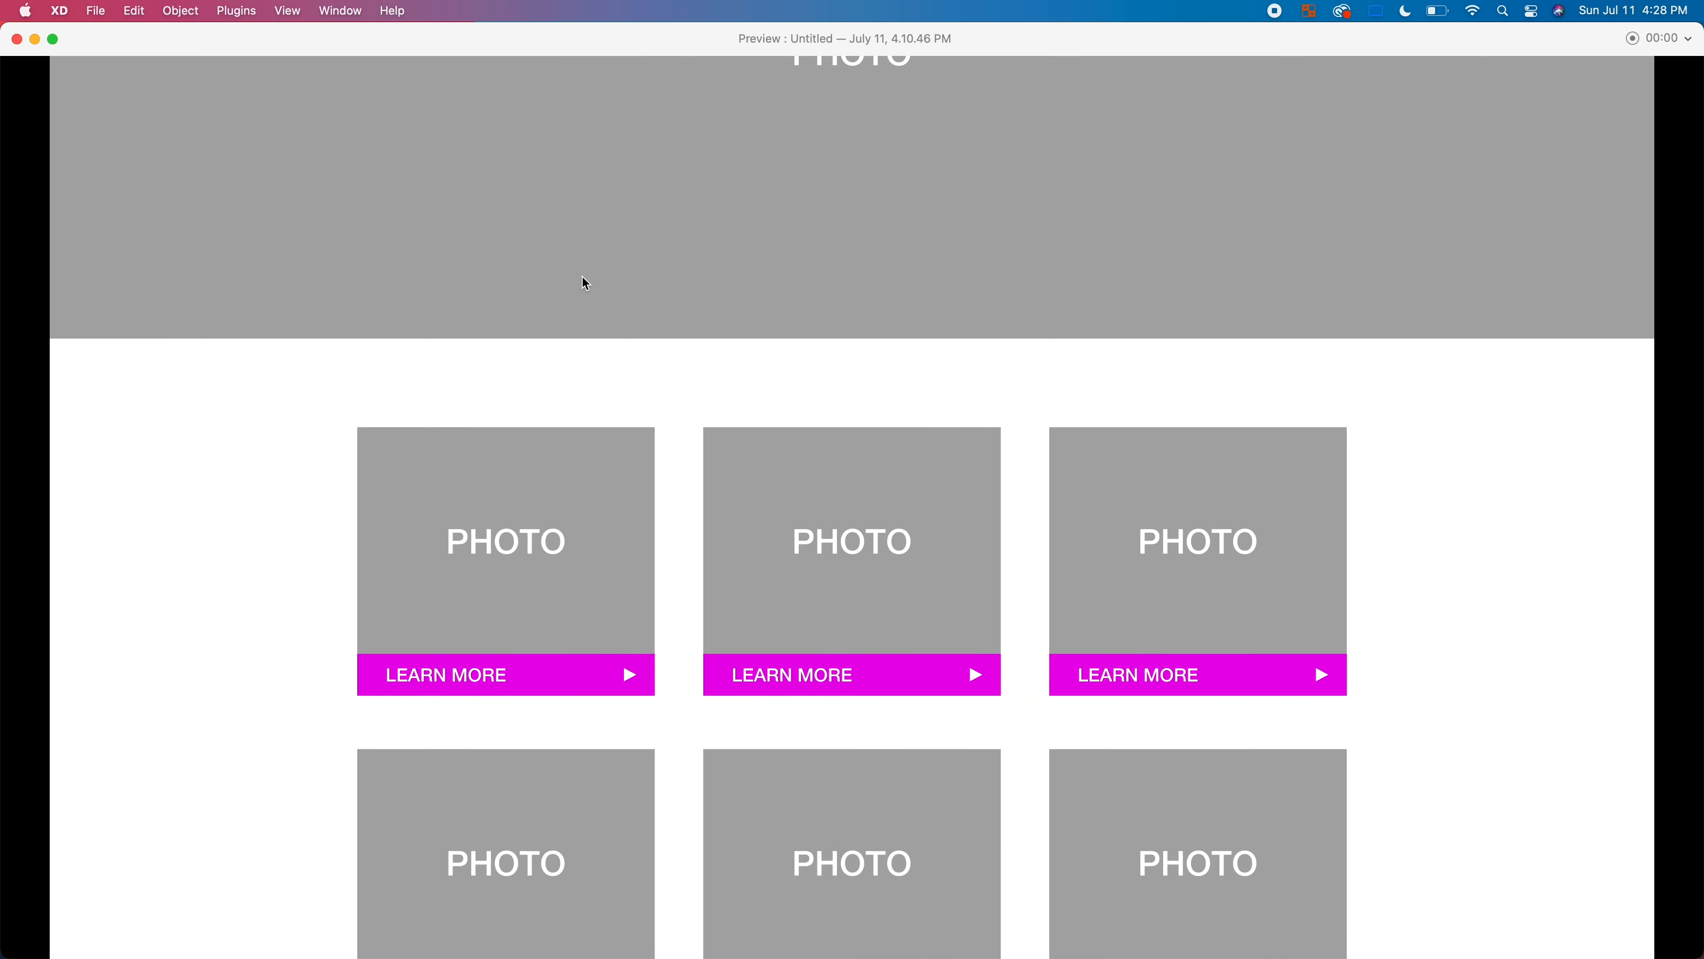
{"action": "left_click", "coordinate": [582, 278]}
{"action": "left_click", "coordinate": [16, 39]}
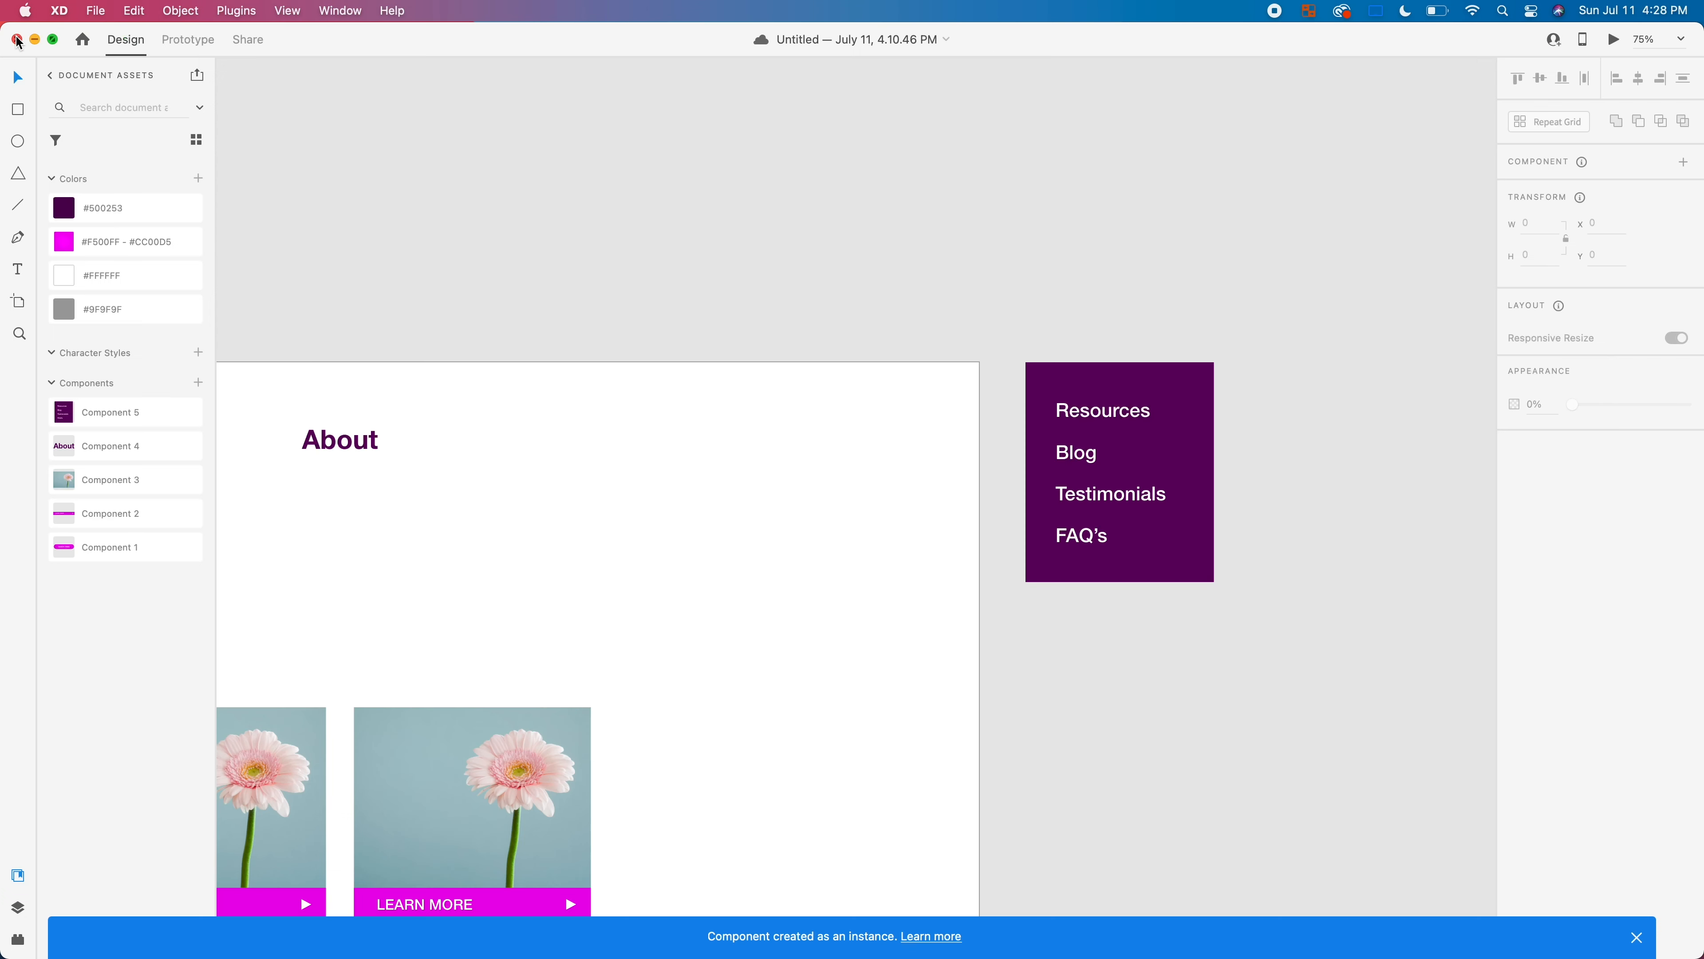
Step: Move the SUBSCRIBE button above Web 1920 – 1 onto that artboard's gray photo banner, centered horizontally
{"action": "scroll", "coordinate": [1098, 282], "scroll_direction": "left", "scroll_amount": 10}
{"action": "scroll", "coordinate": [1096, 280], "scroll_direction": "down", "scroll_amount": 5}
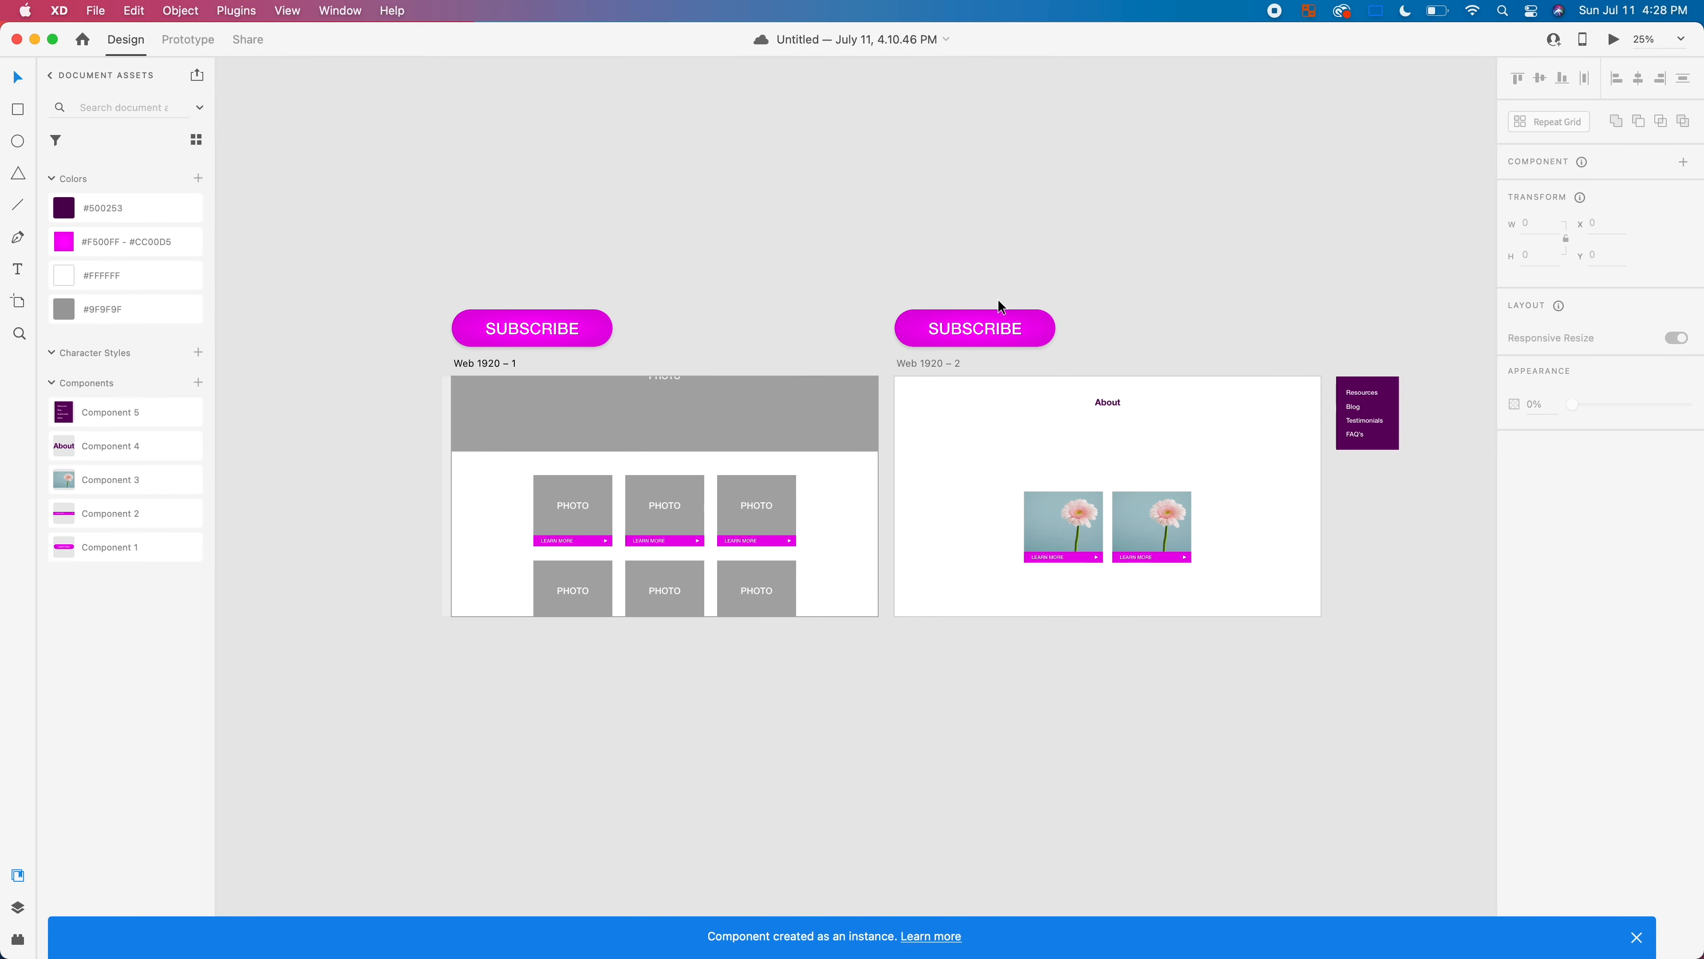
{"action": "left_click_drag", "start_coordinate": [536, 320], "coordinate": [670, 411]}
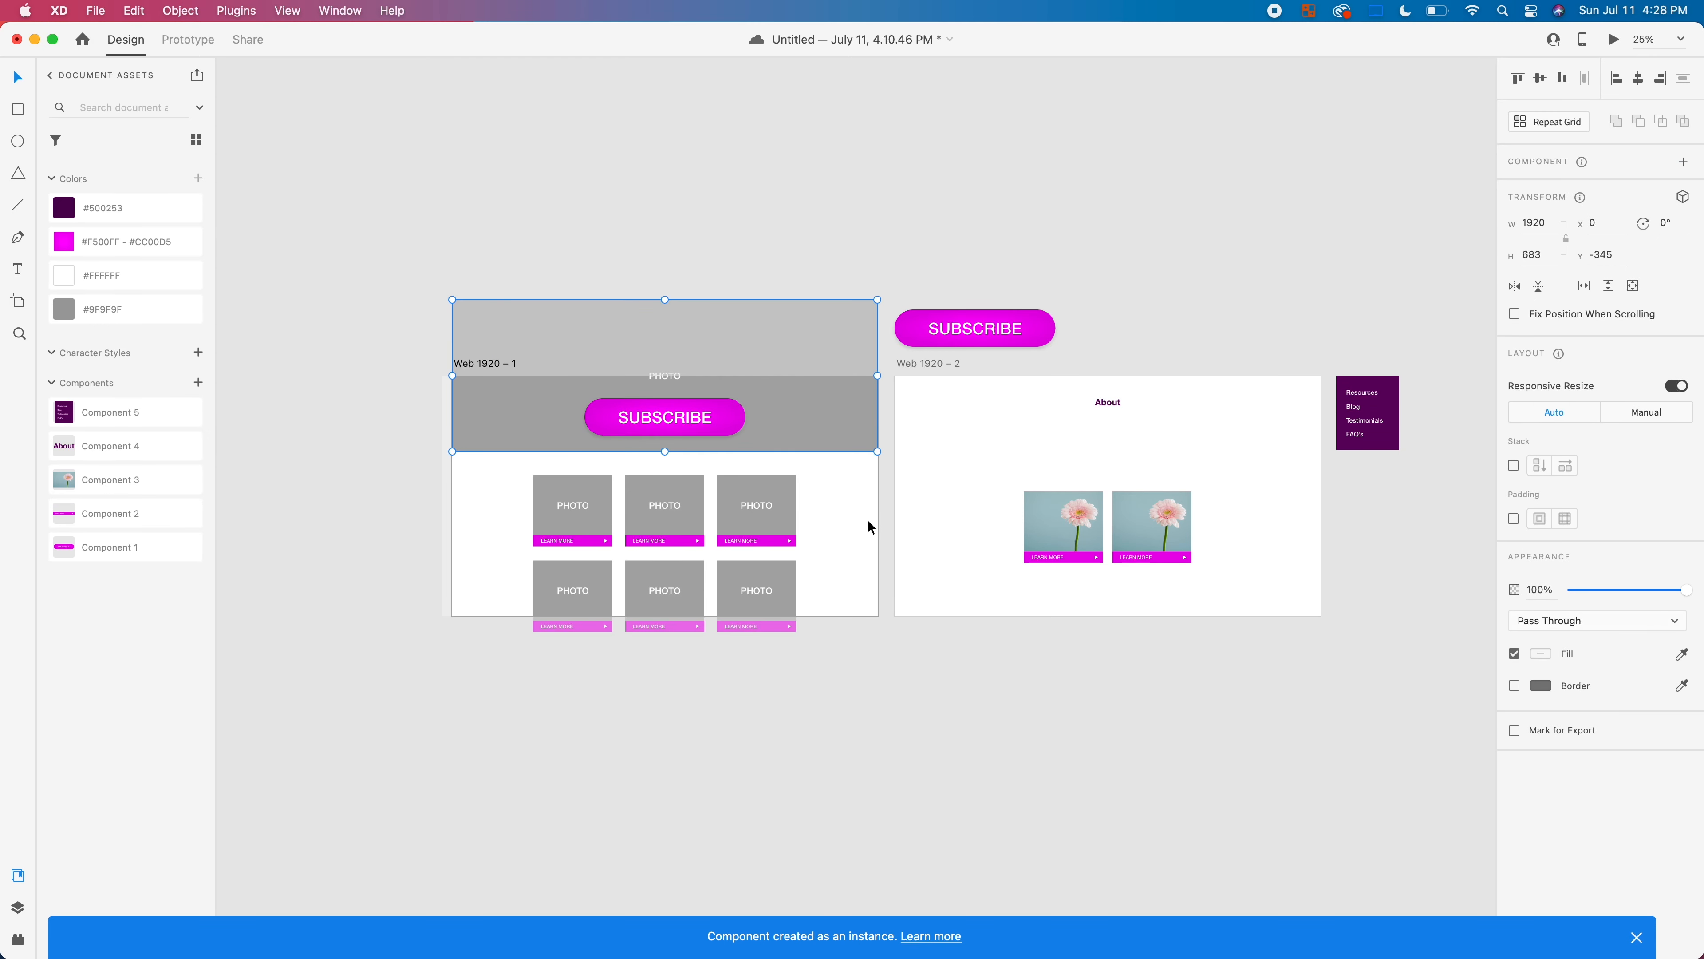
{"action": "left_click", "coordinate": [867, 519]}
Step: Preview Web 1920 – 1 with its SUBSCRIBE button and the Web 1920 – 2 artboard, and close the preview
{"action": "left_click", "coordinate": [1612, 42]}
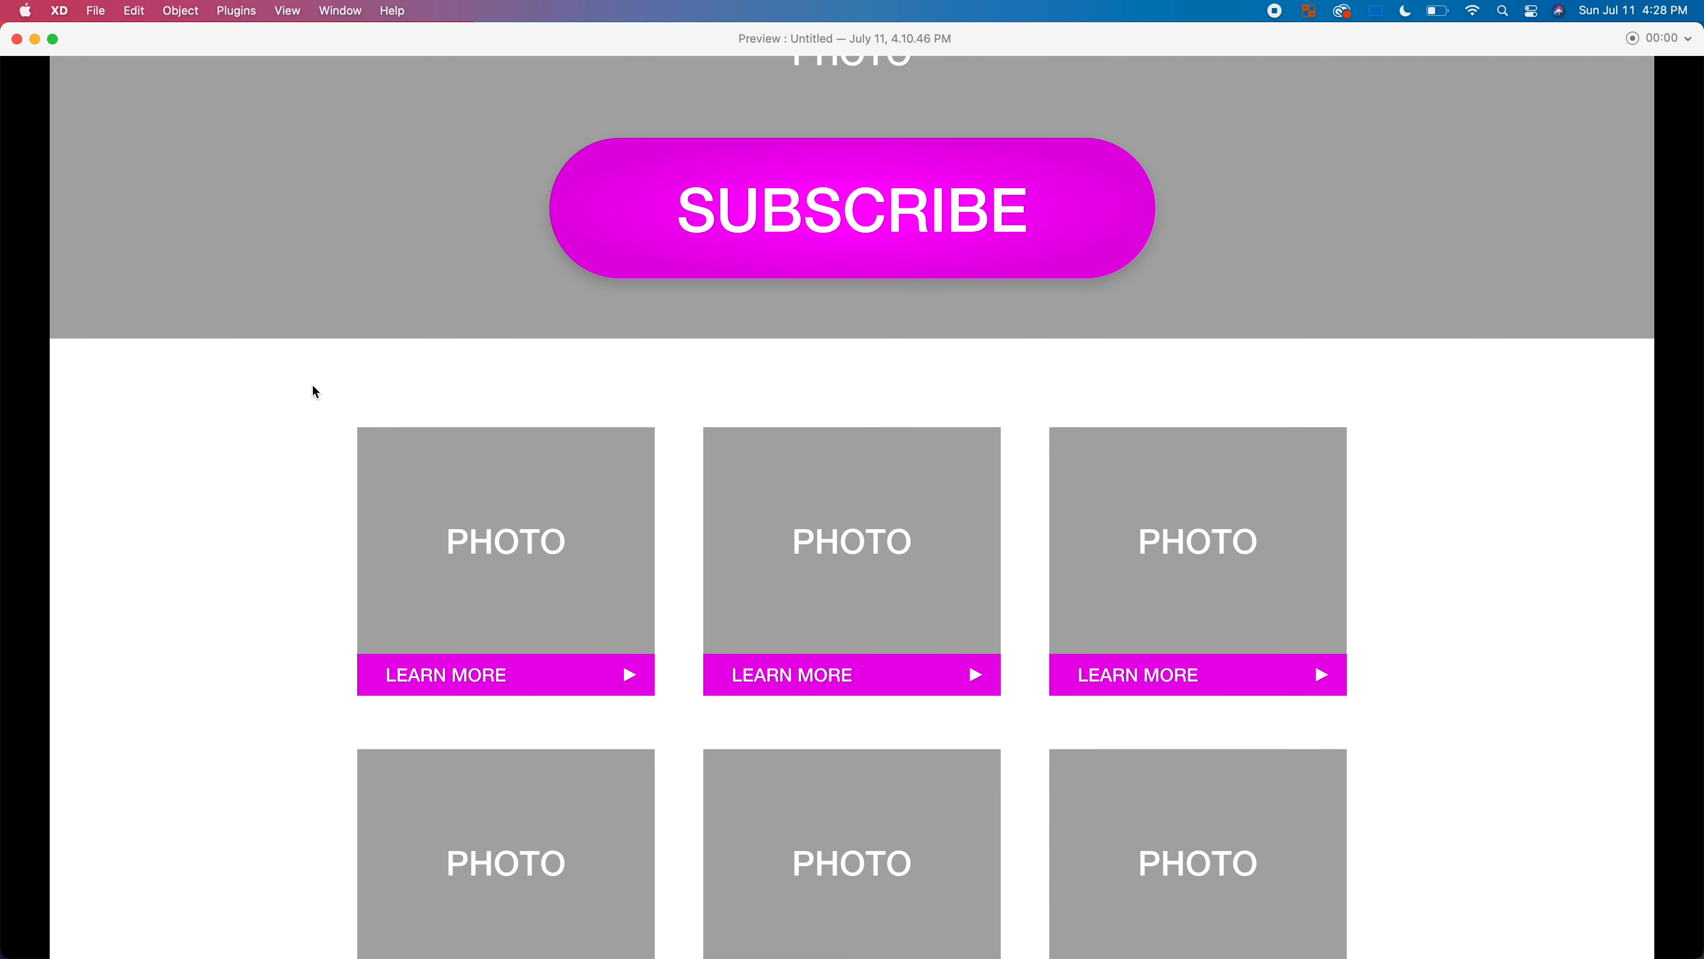
{"action": "left_click", "coordinate": [379, 343]}
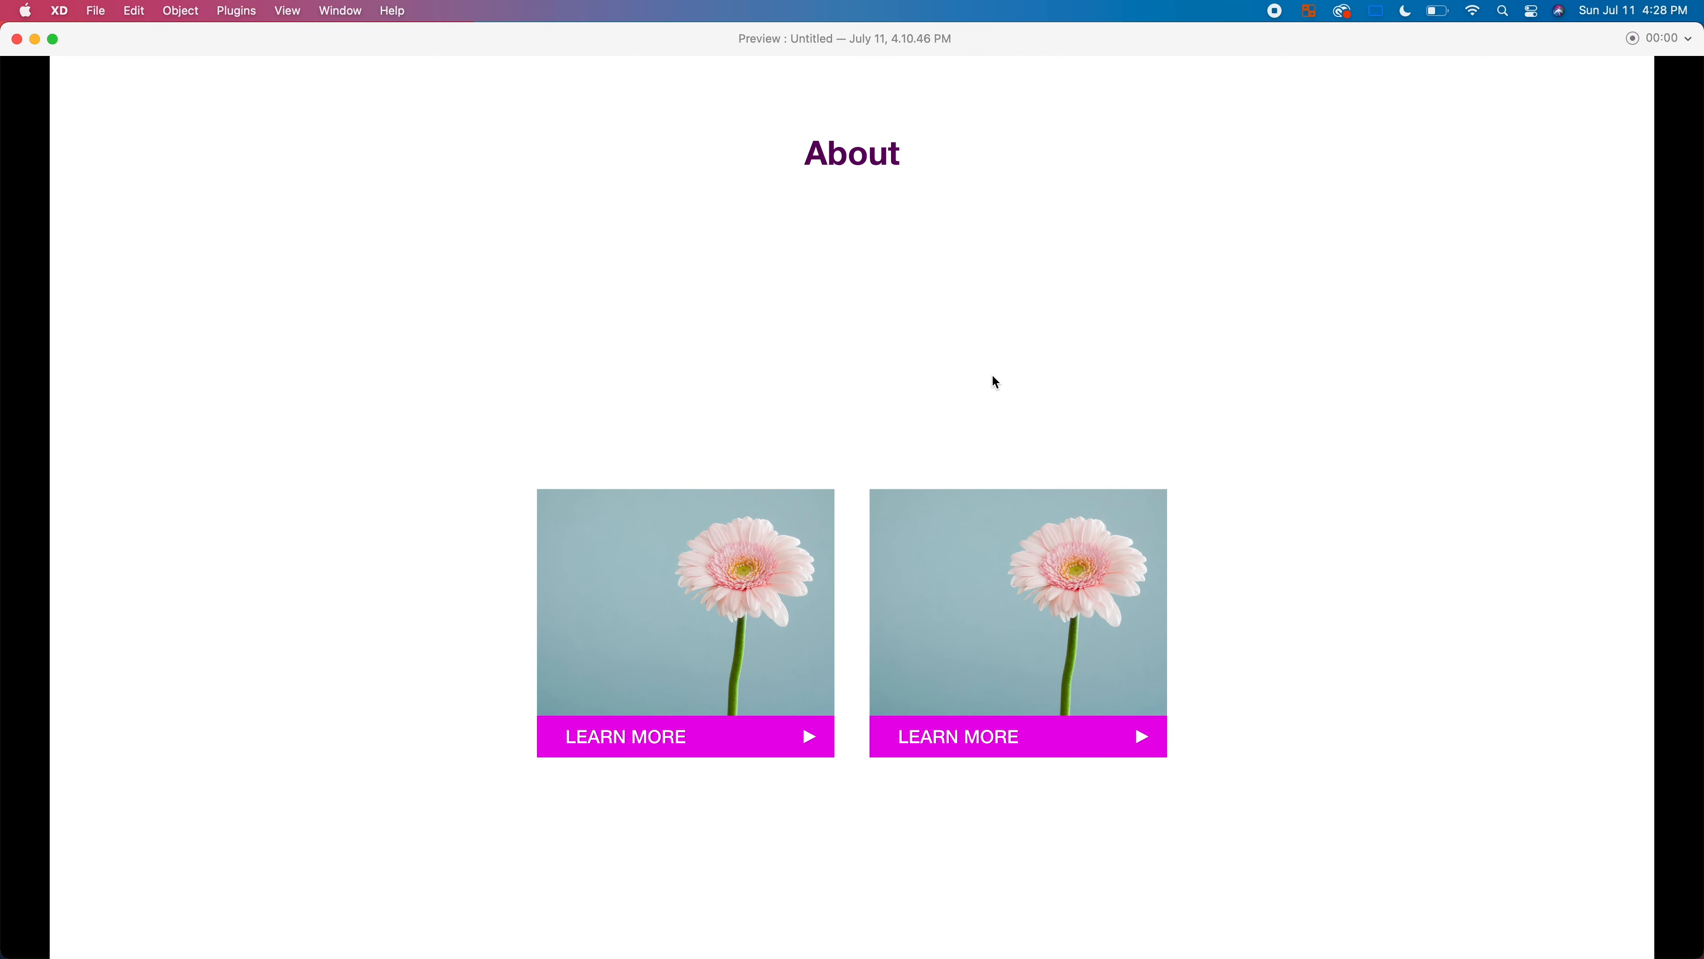
{"action": "left_click", "coordinate": [17, 39]}
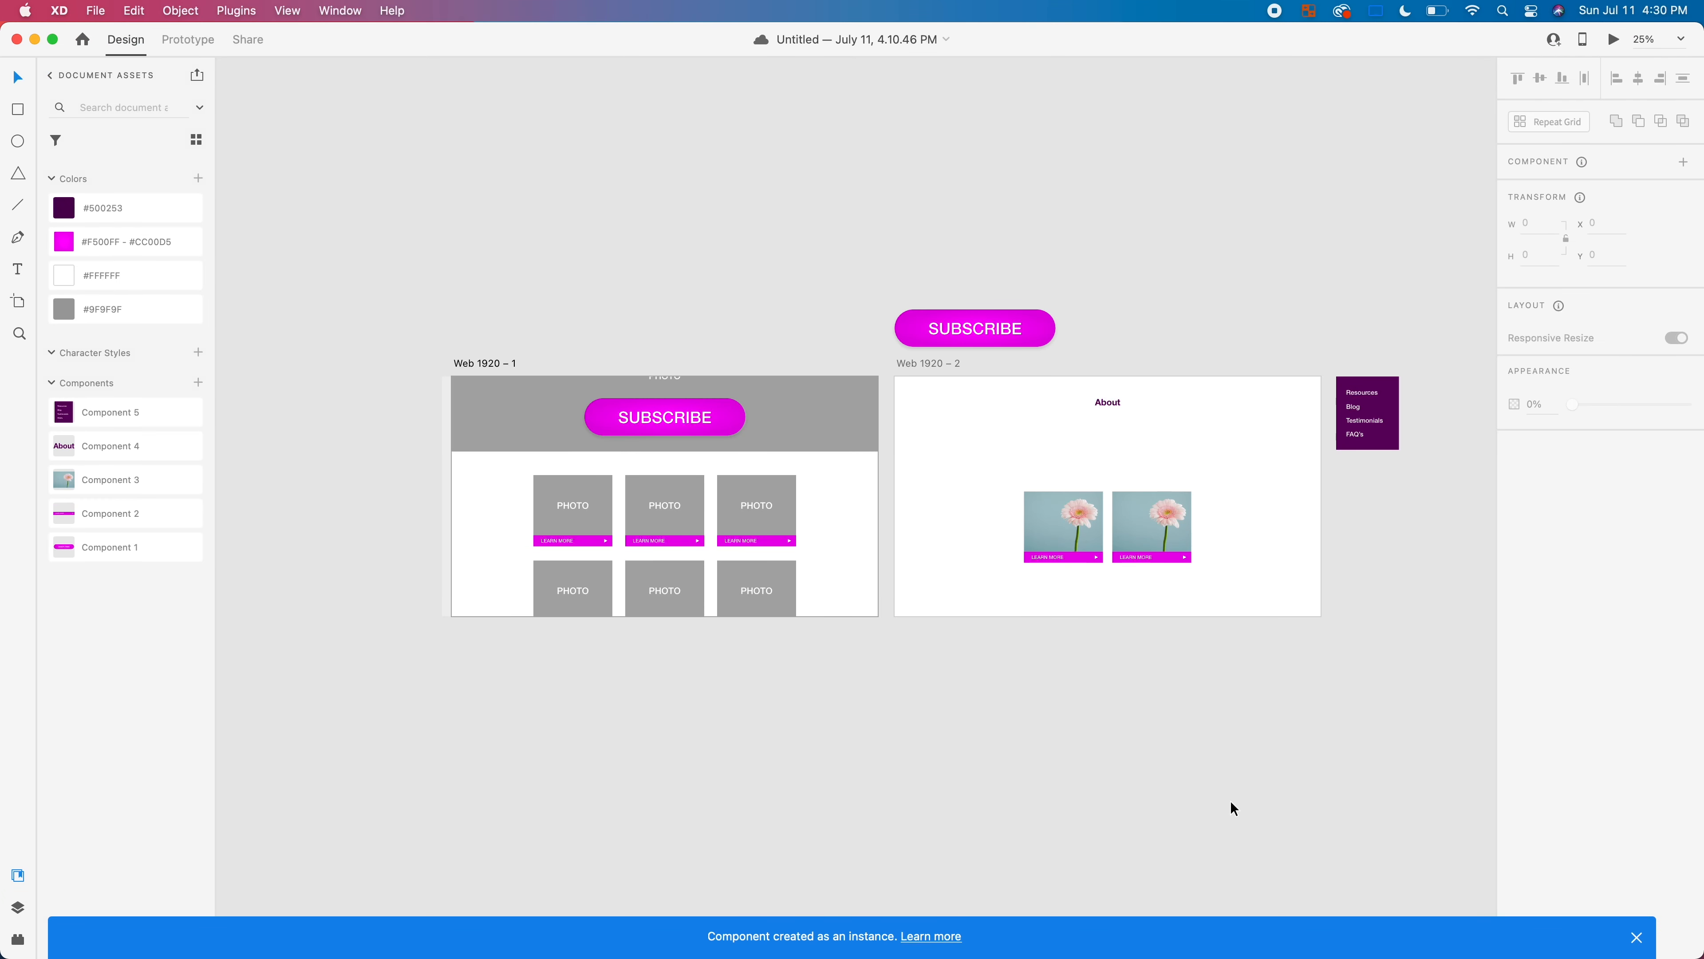